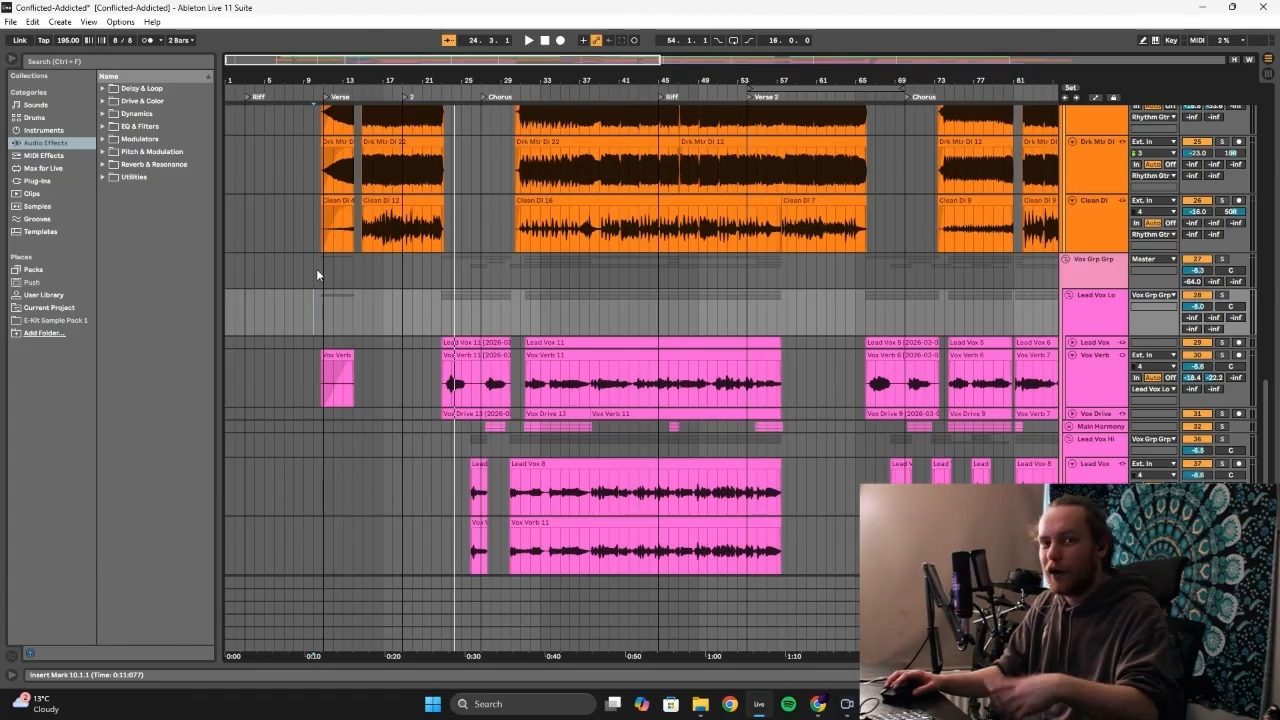
Play the song's ending from the END marker at bar 153
click(1020, 58)
click(650, 177)
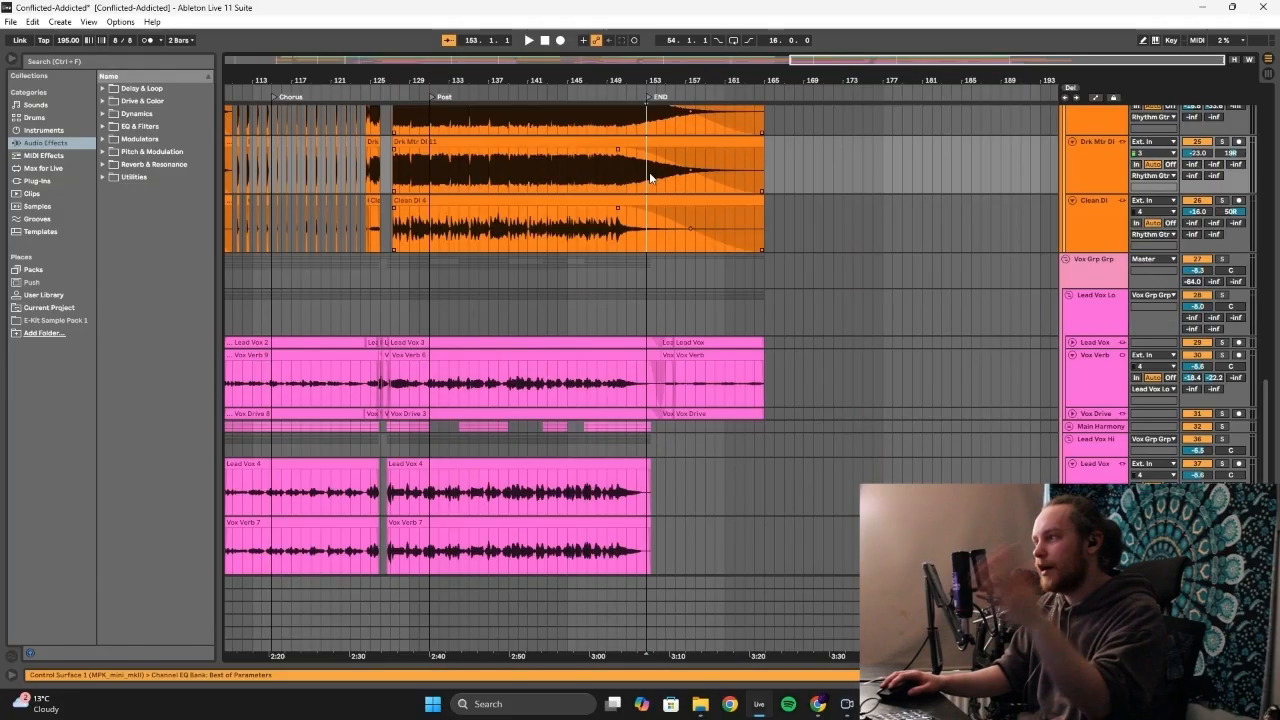
key(space)
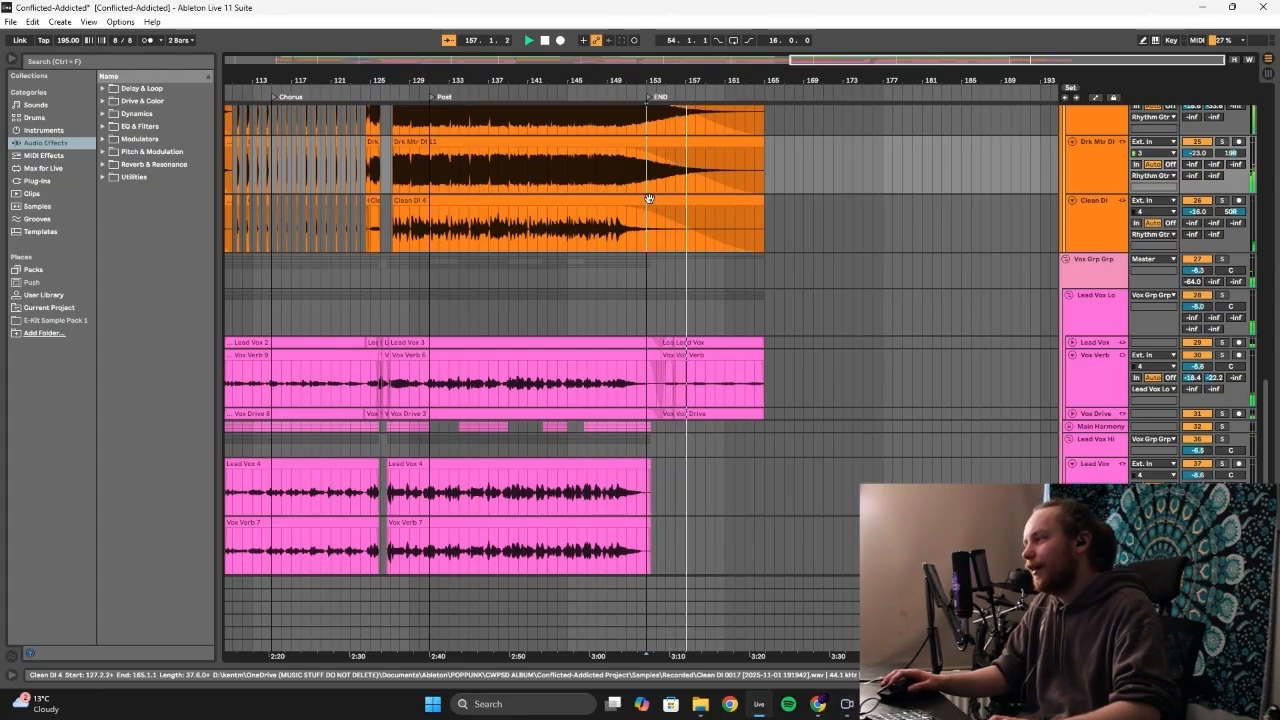
scroll(720, 276, down, 2)
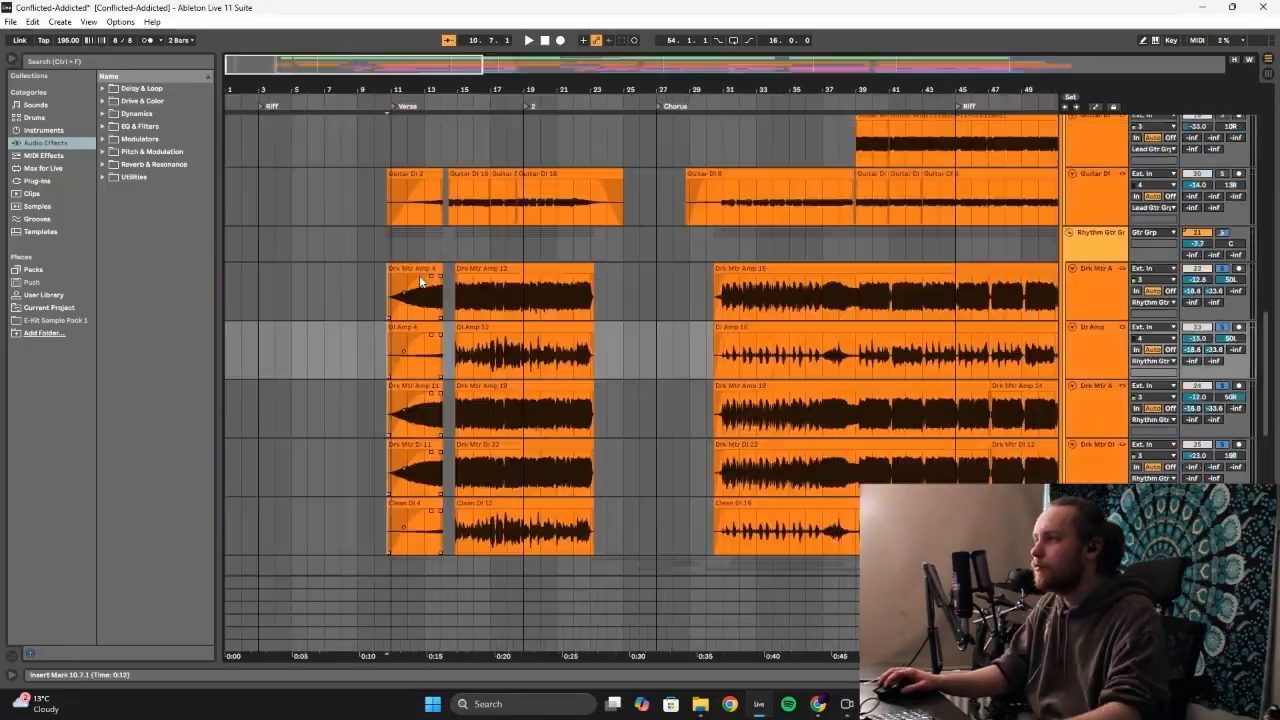
Play the rhythm guitar group's clips at the start of the verse and compare them with the same tracks' ending
key(space)
scroll(420, 280, down, 2)
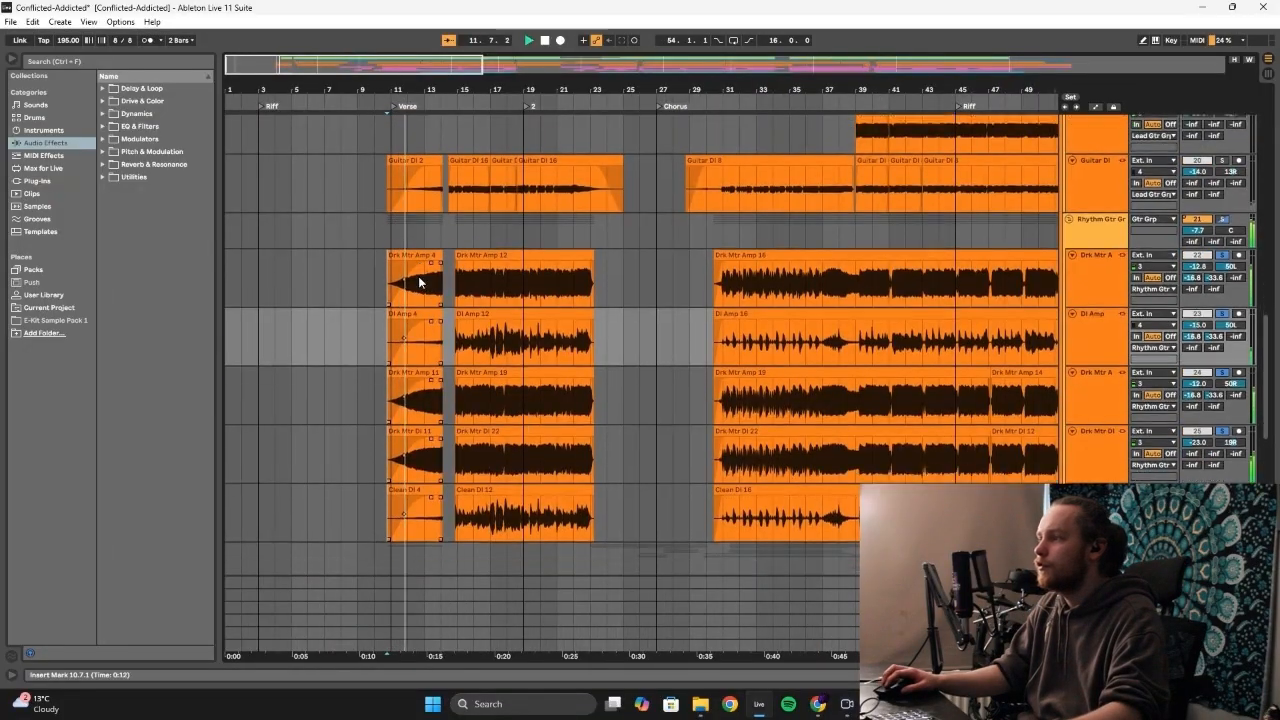
scroll(418, 266, down, 1)
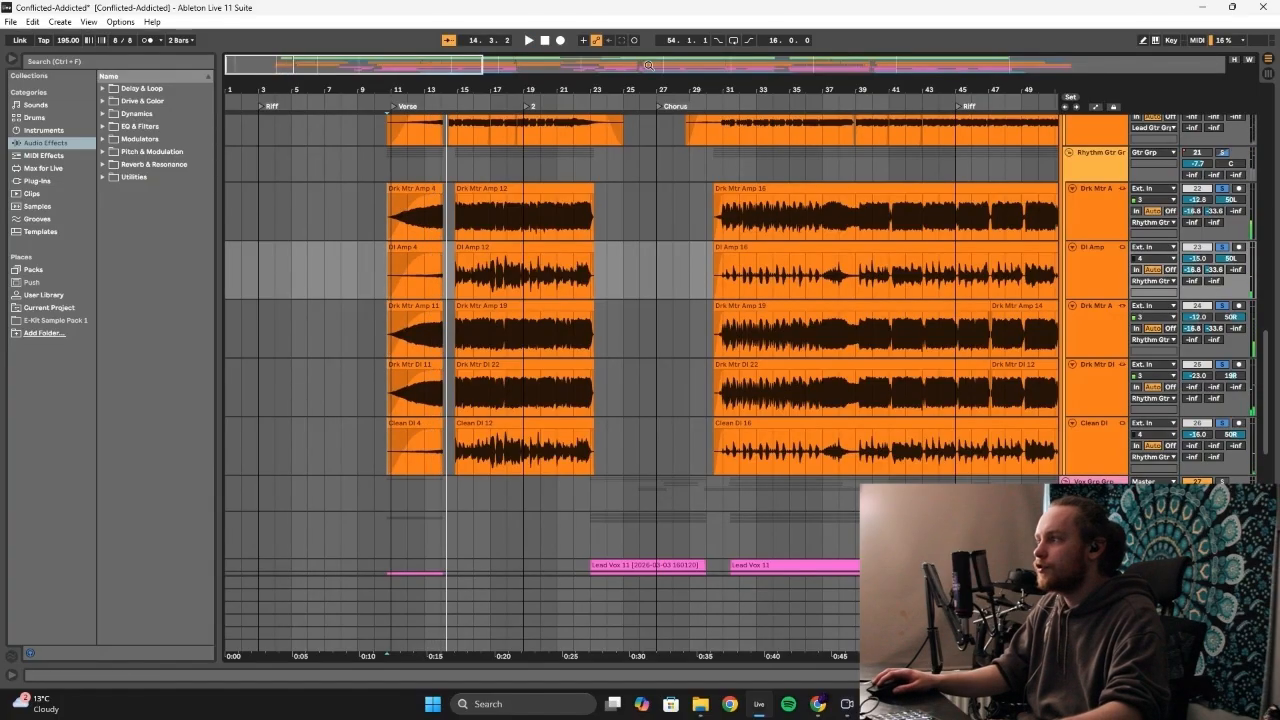
click(1004, 64)
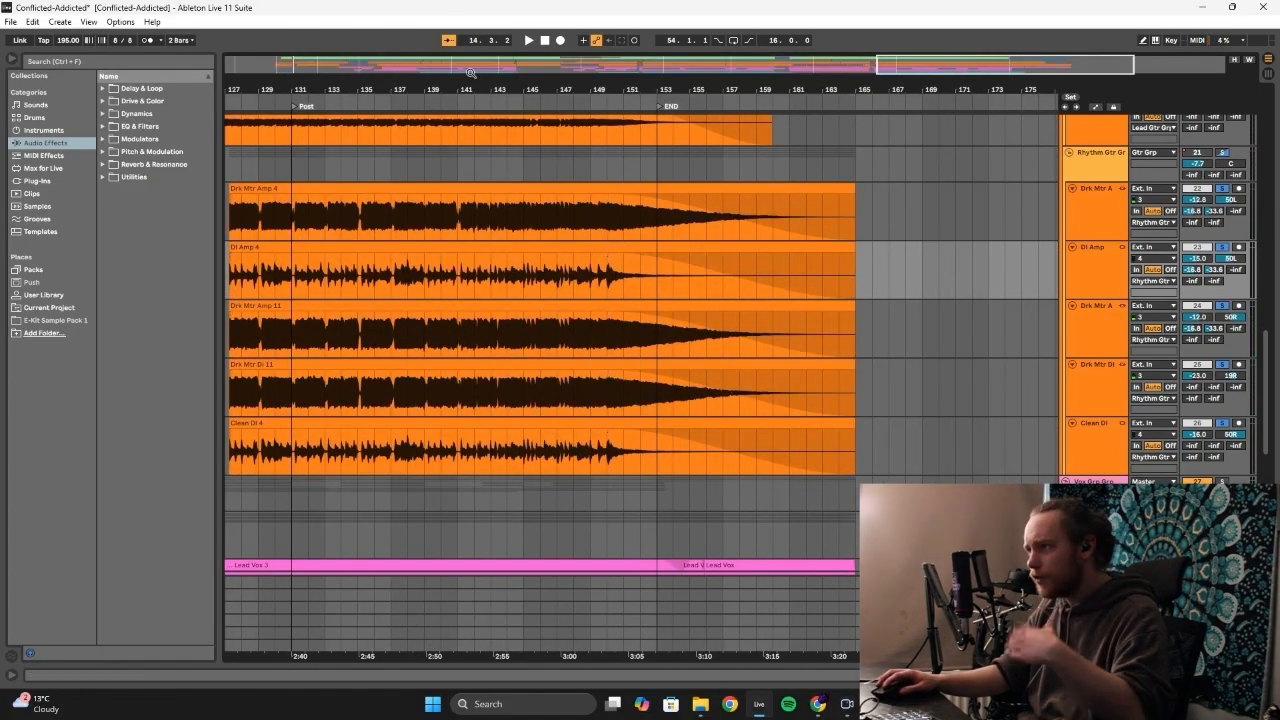
Play the Vox Verb clip at the start of the verse from bar 11
click(293, 63)
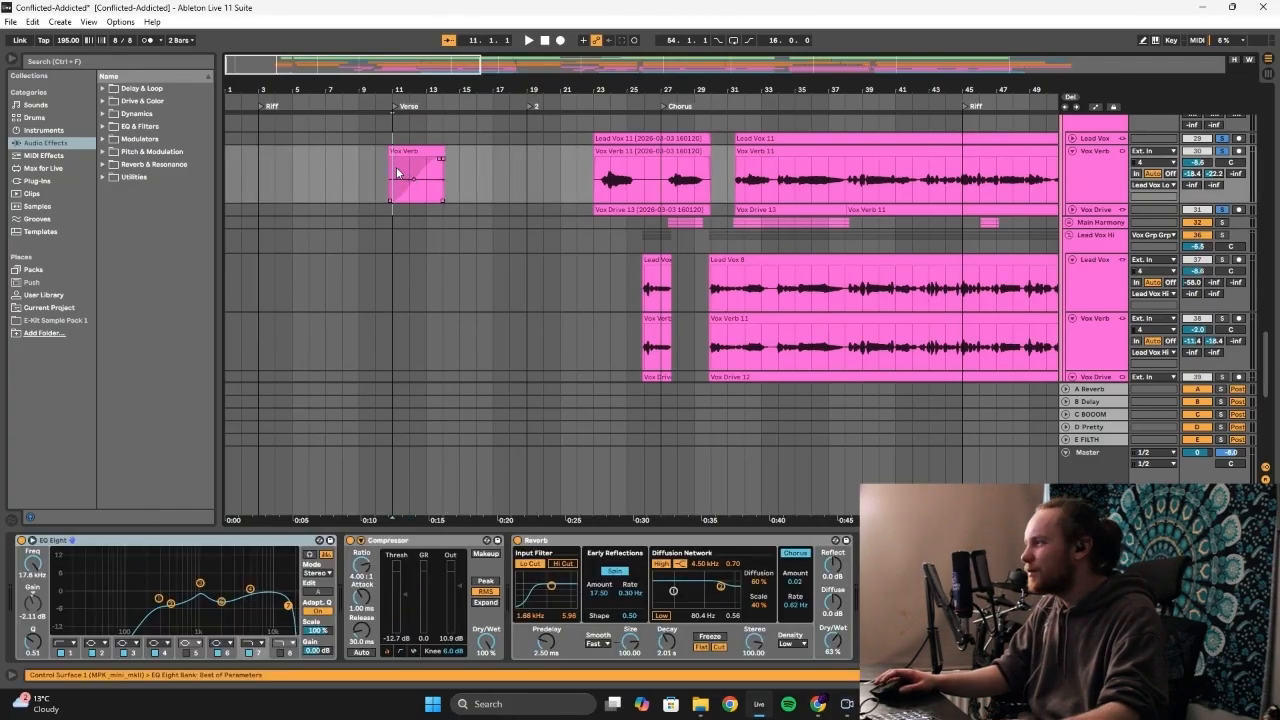
click(397, 167)
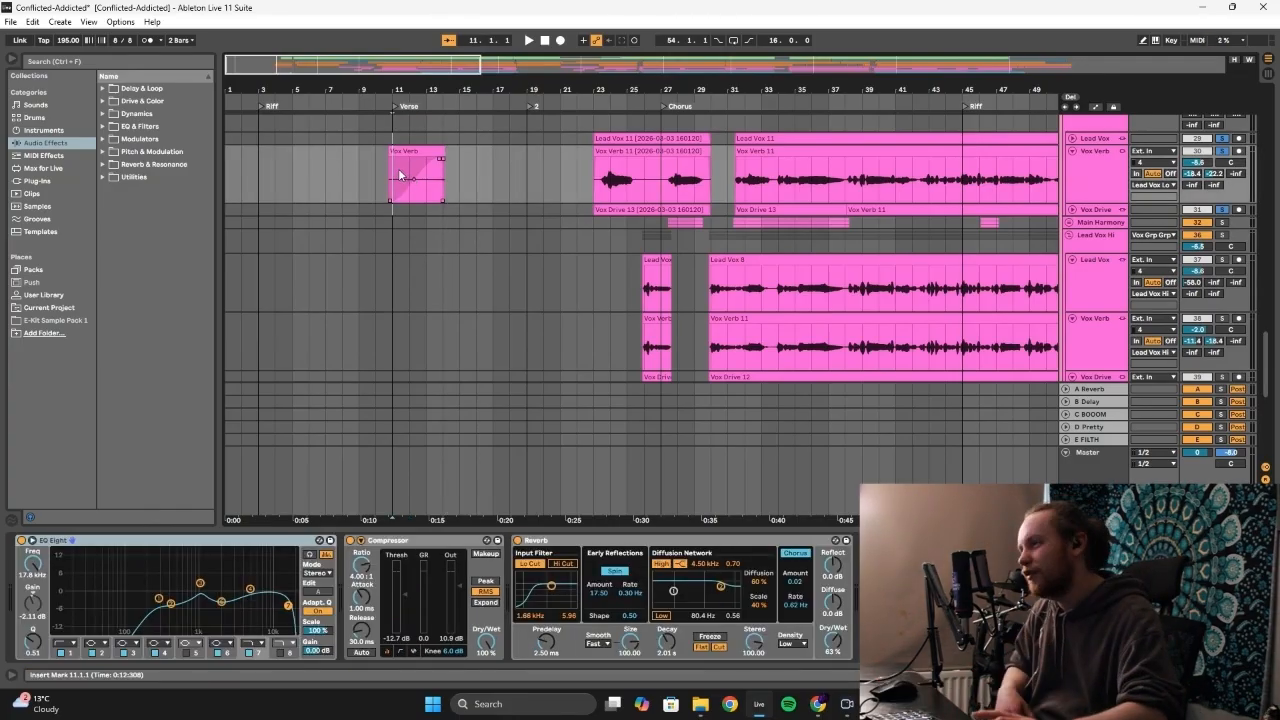
key(space)
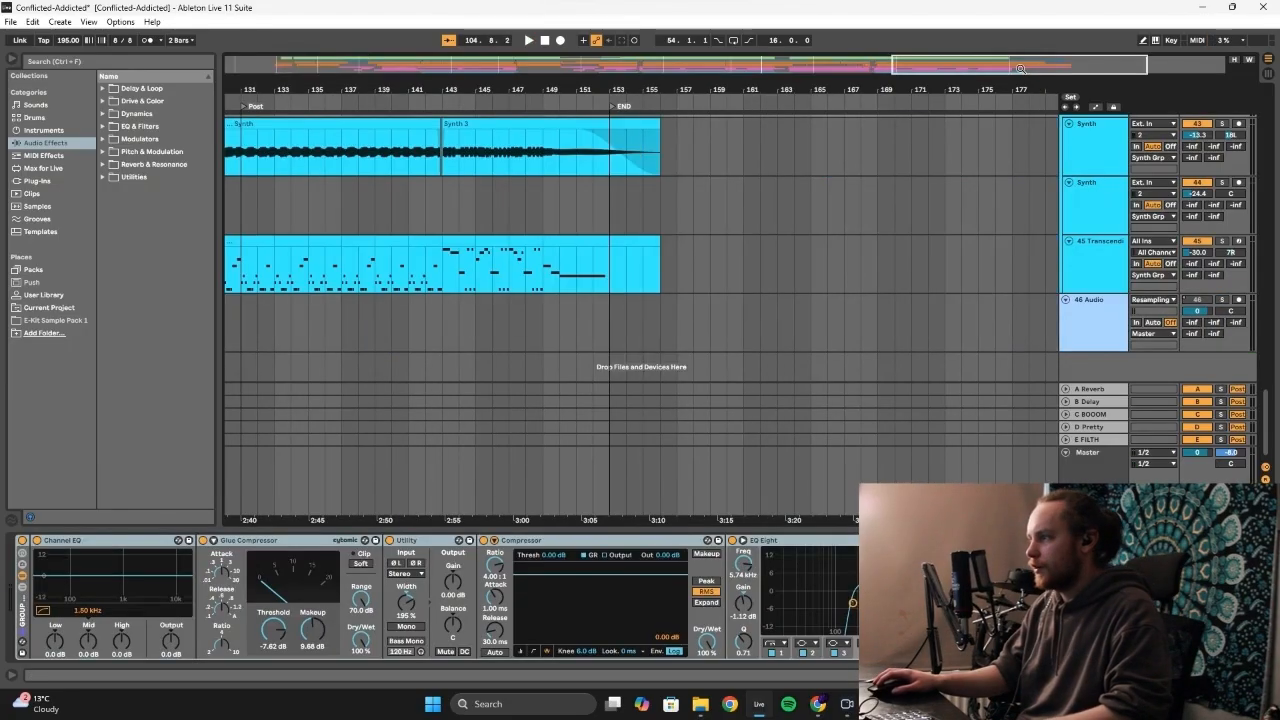
Play the ending of the Synth and Transcending Lead tracks from about bar 150, just before the END marker
key(space)
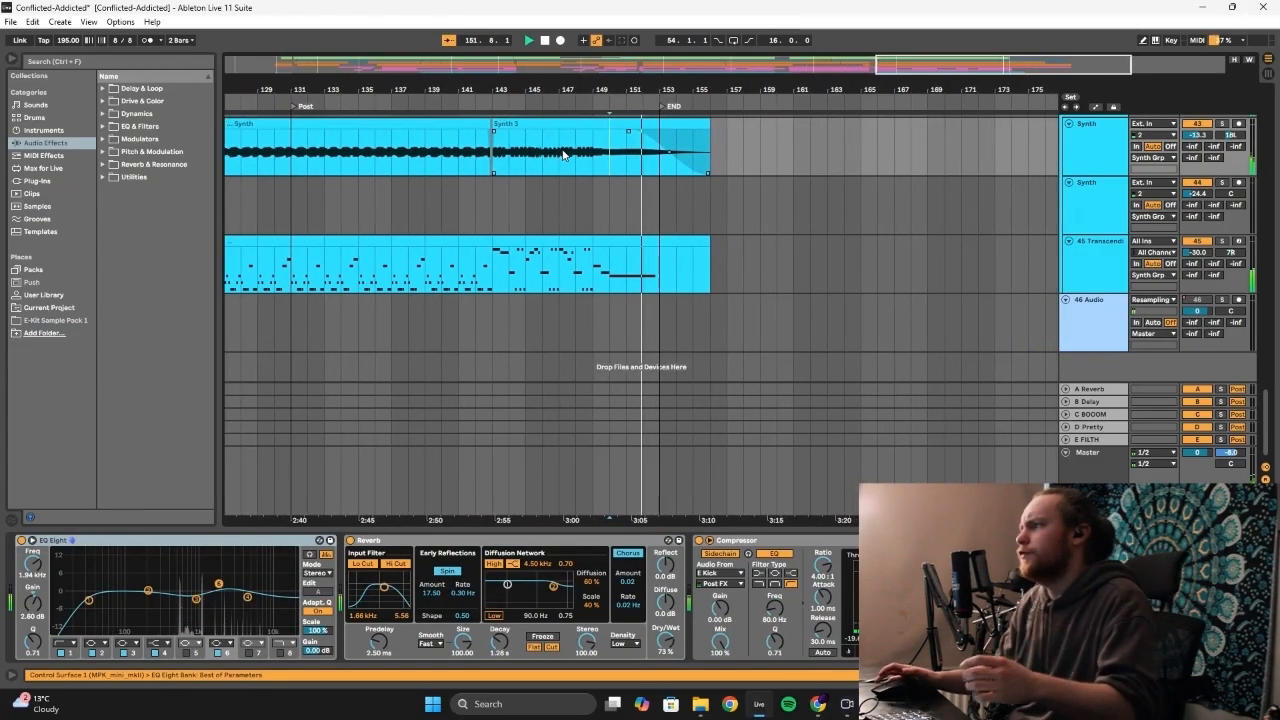
scroll(598, 273, up, 1)
key(space)
click(585, 308)
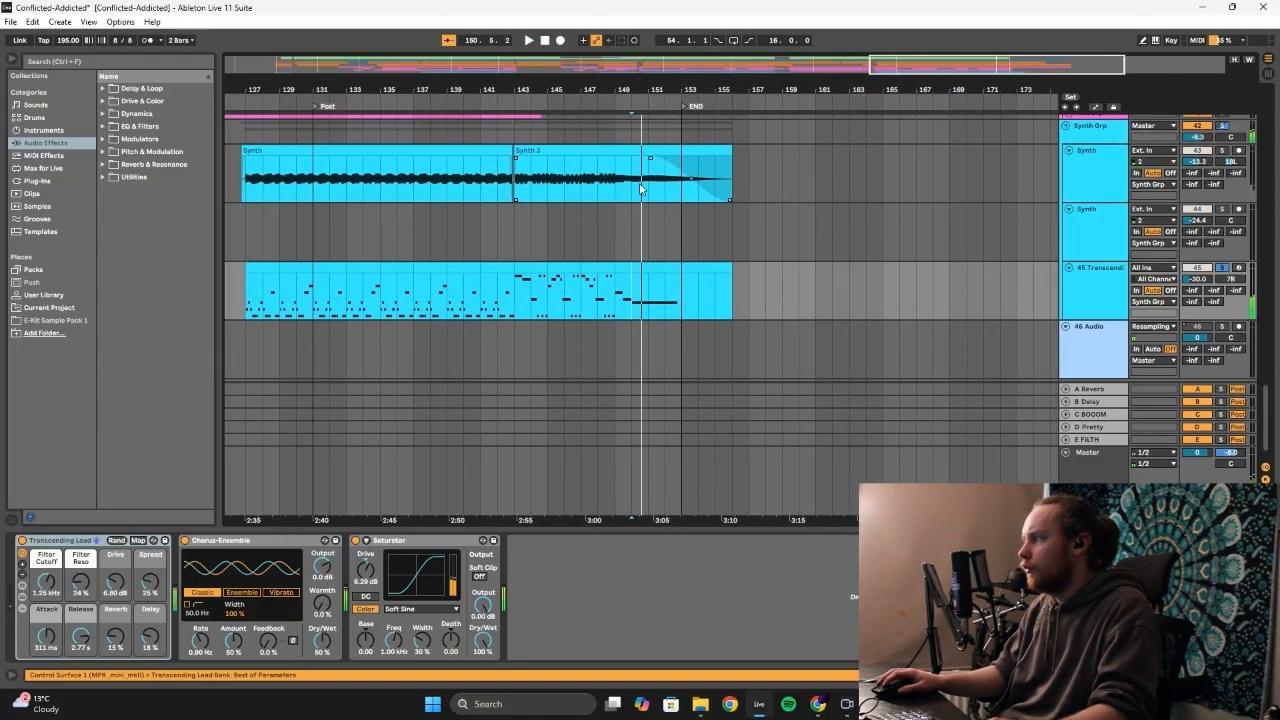
click(638, 188)
key(space)
Play the resampled audio clip on the 46 Audio track at the start of the verse
click(296, 63)
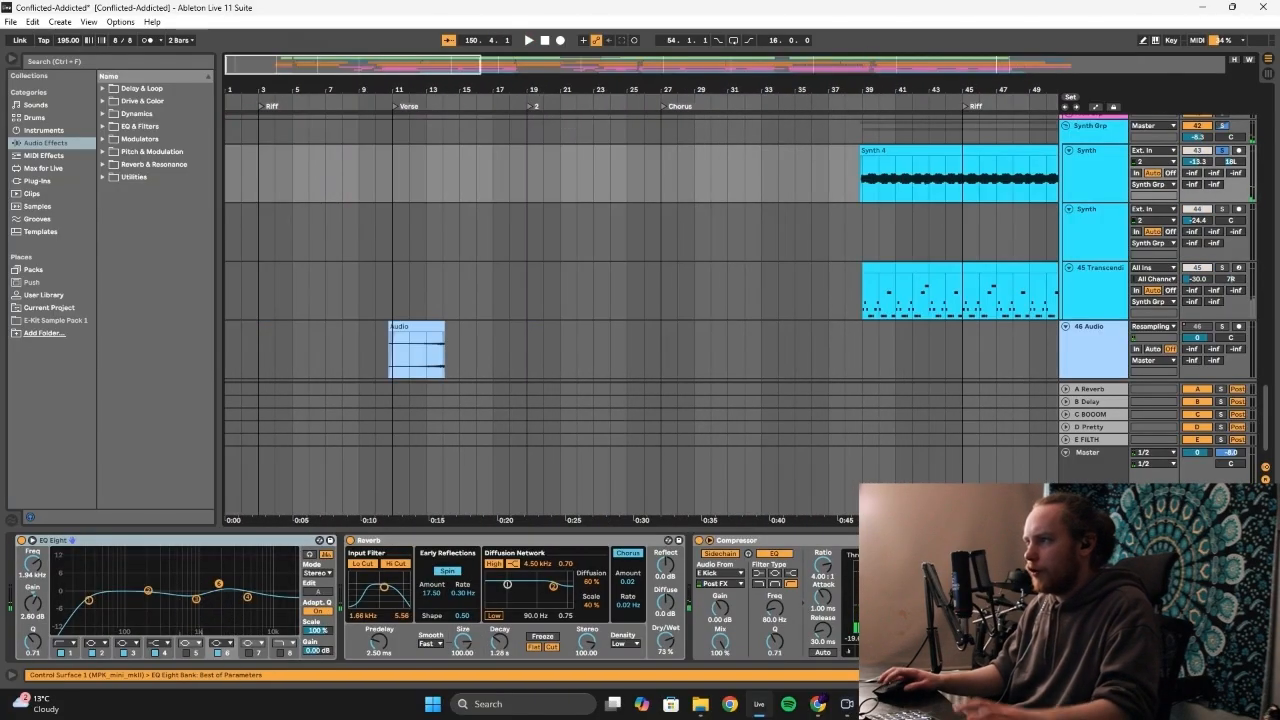
scroll(364, 242, down, 1)
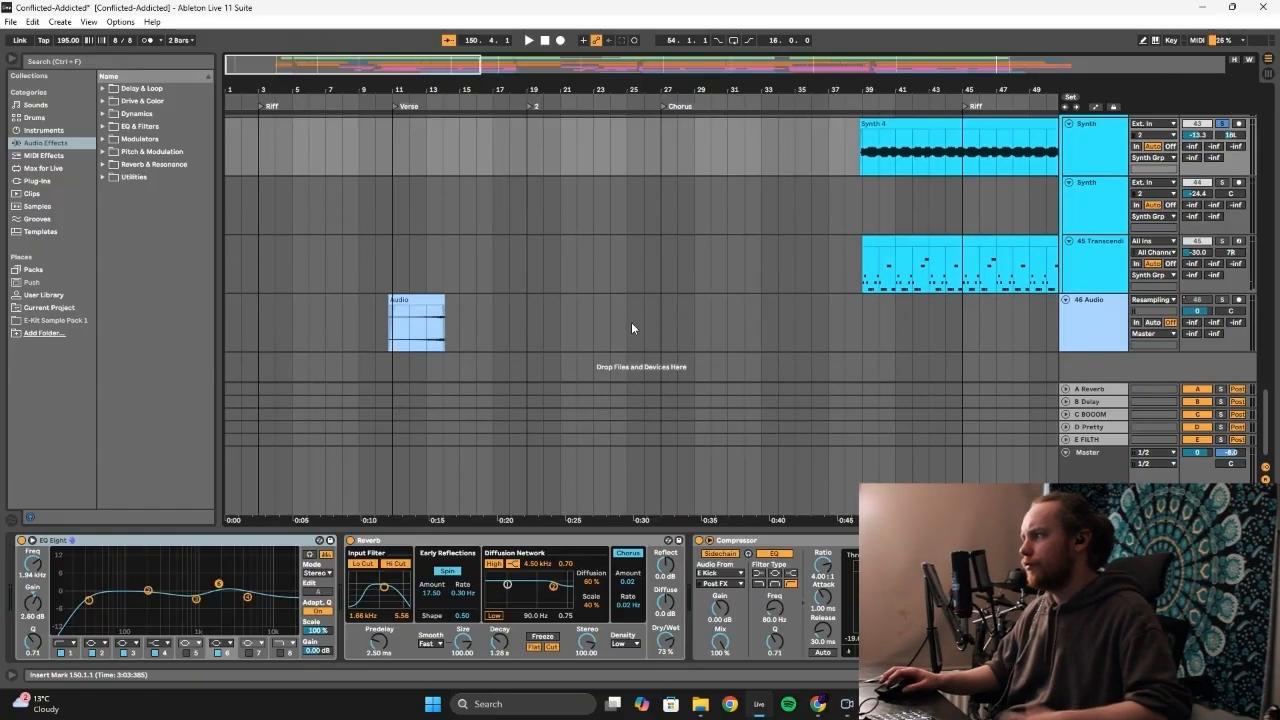
click(428, 320)
key(space)
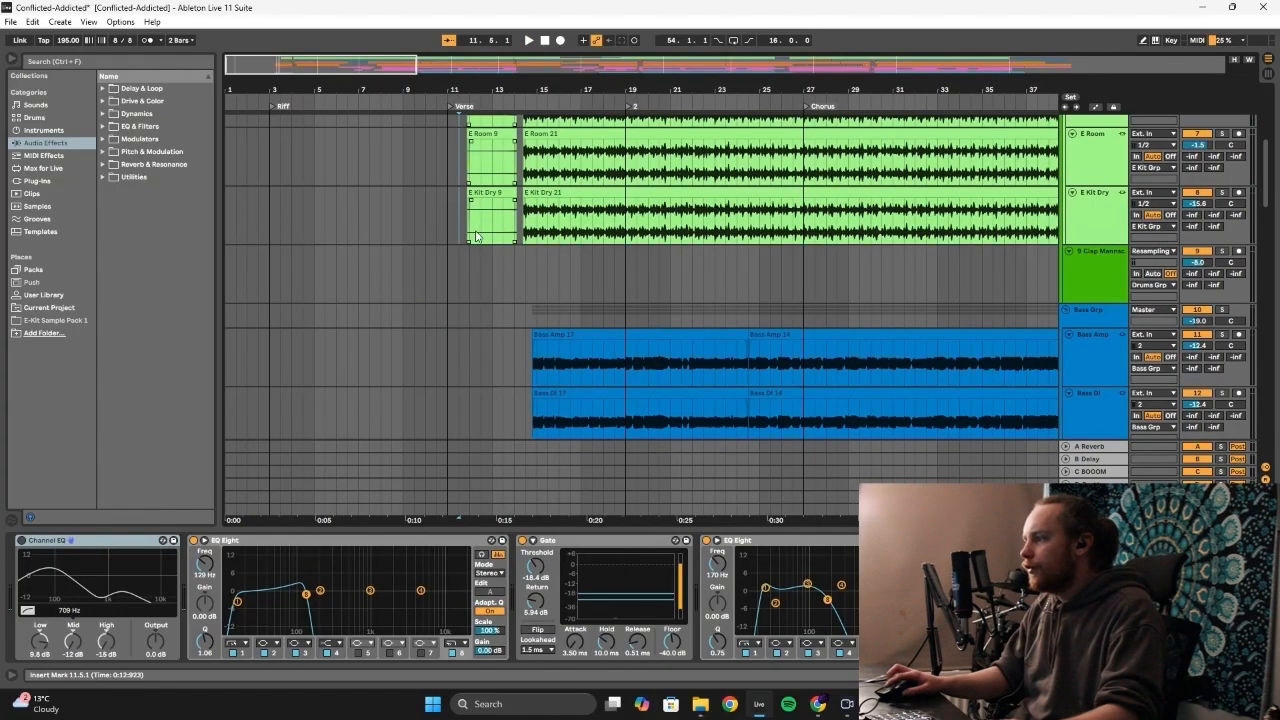
Play the short E Kit drum clips near the start of the verse and the kit's ending before the END marker
scroll(474, 230, down, 3)
scroll(474, 228, up, 1)
scroll(472, 228, up, 5)
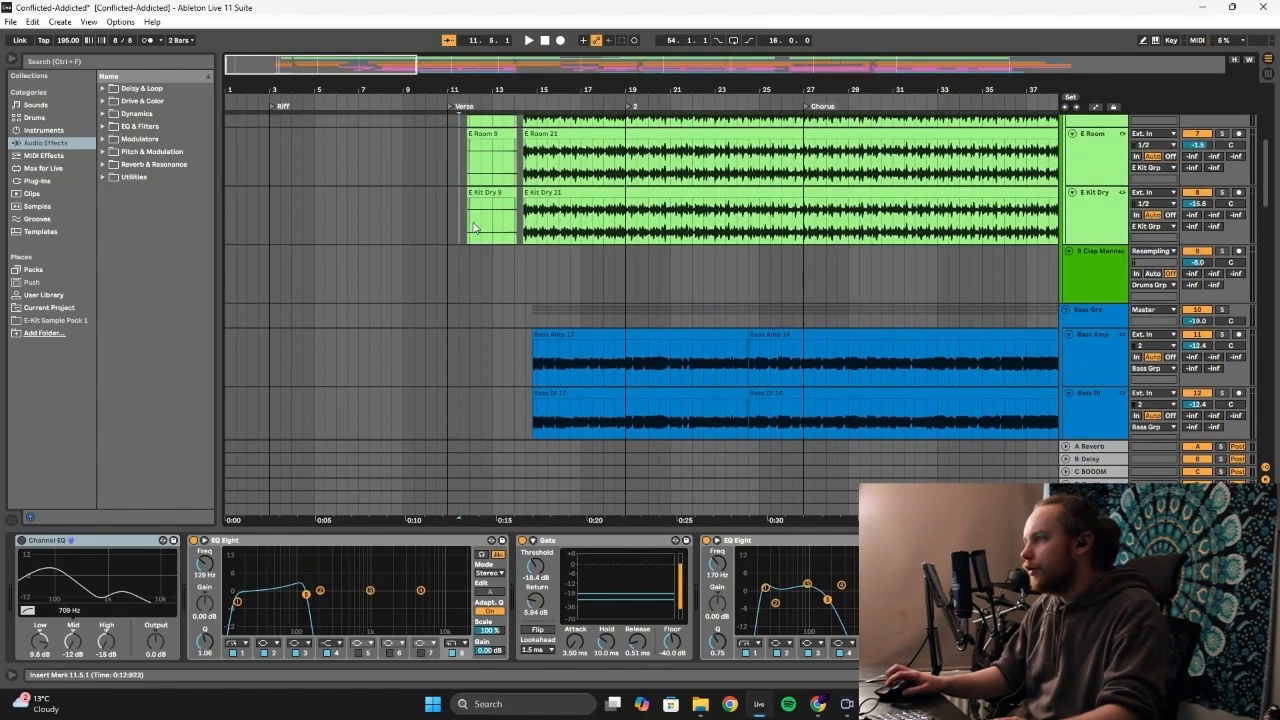
click(498, 172)
key(space)
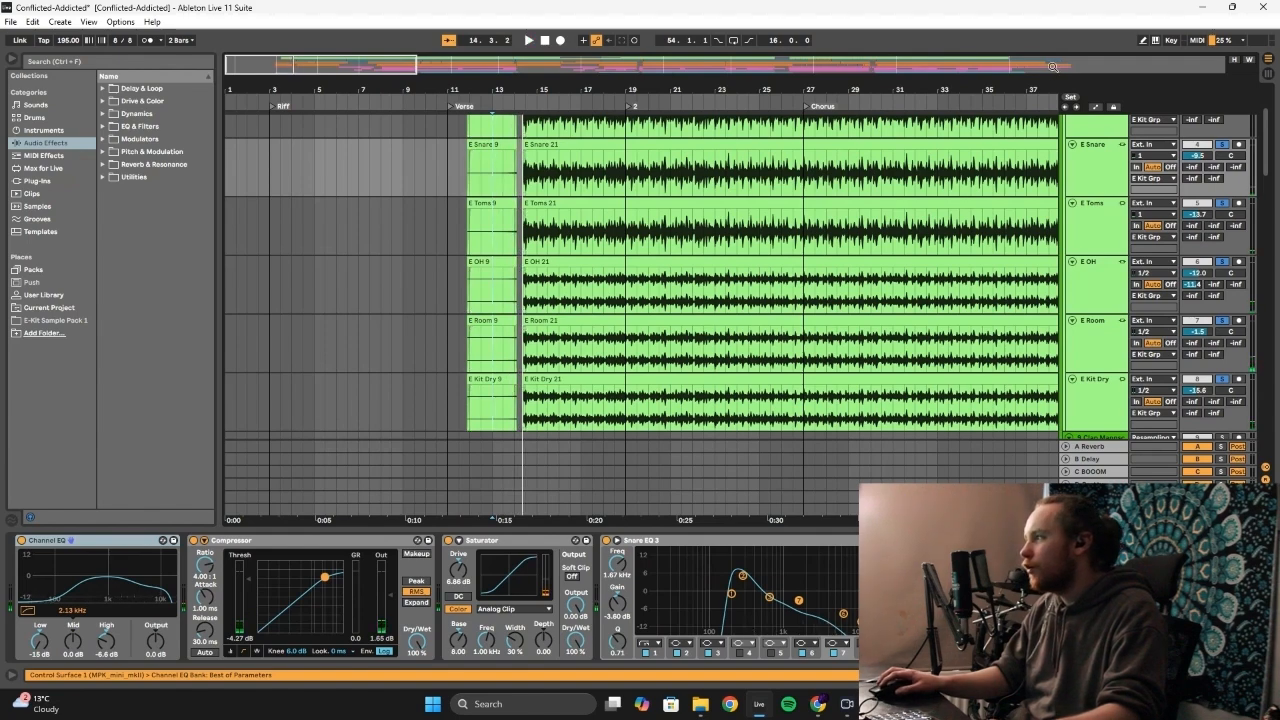
key(End)
click(482, 126)
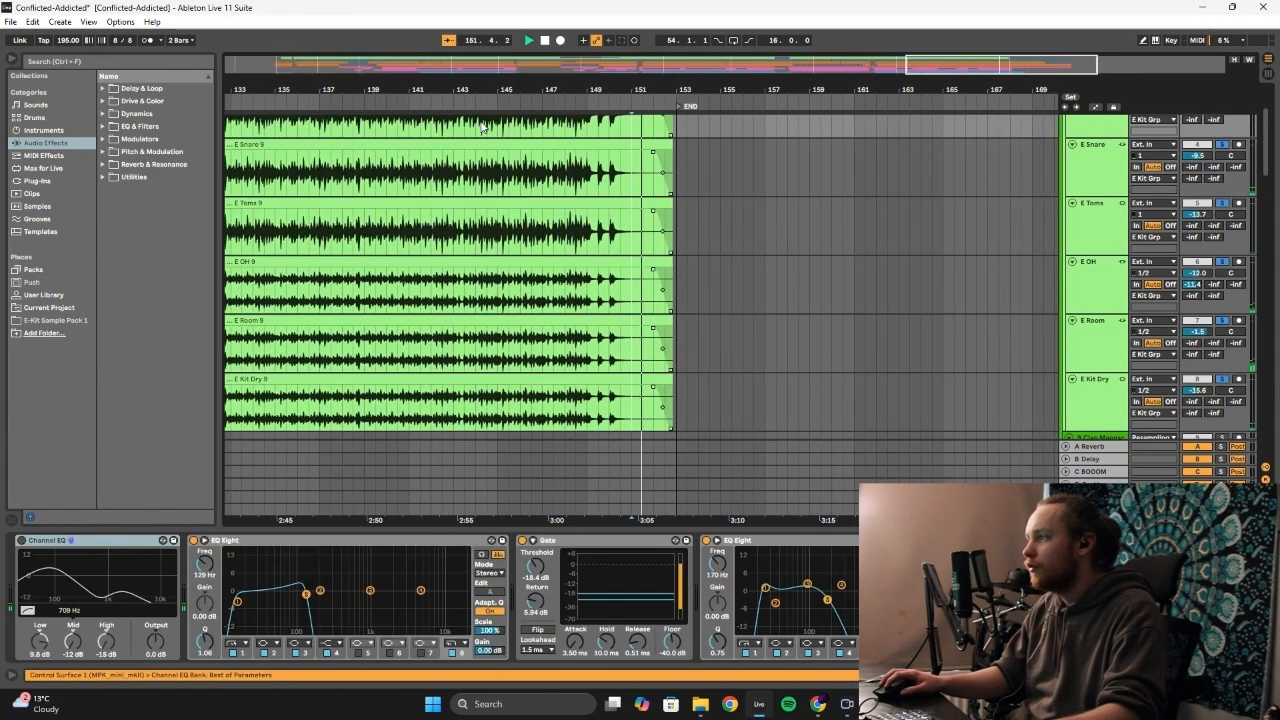
Examine the gap before the full drum and guitar entry near bar 14, selecting 14.2.1 to 14.4.1 across the guitar tracks
drag(281, 74, 428, 216)
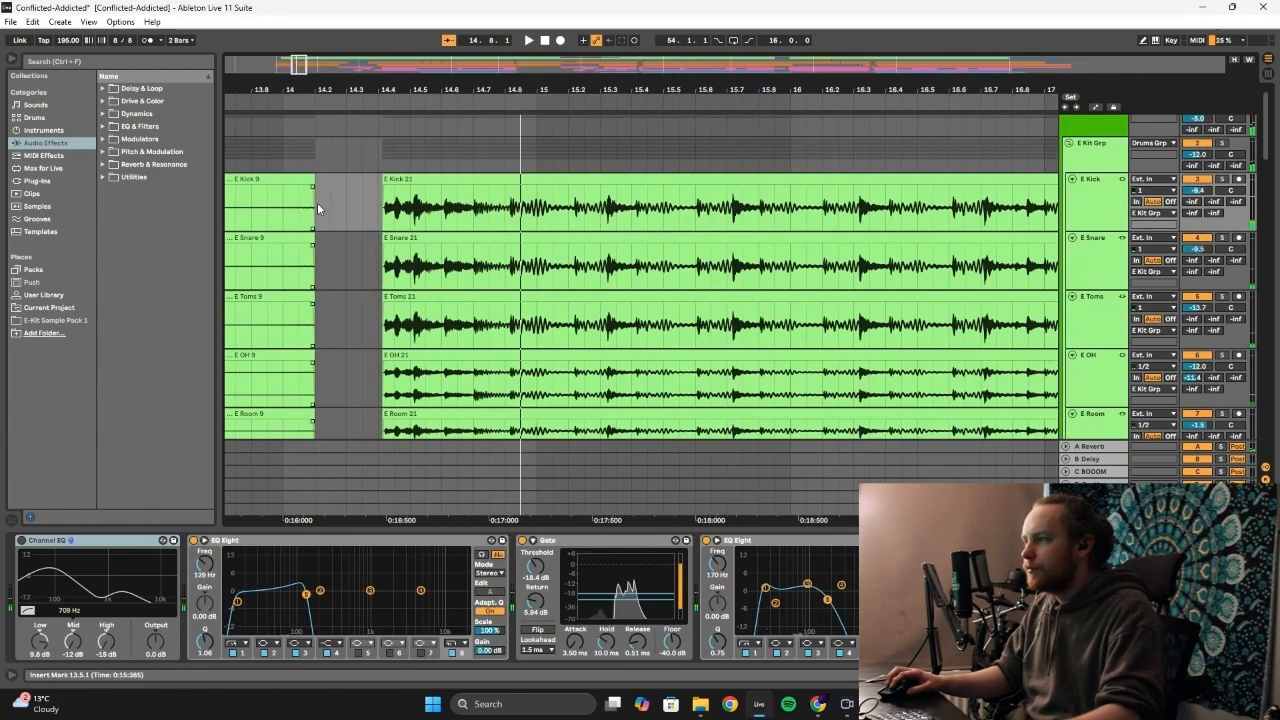
scroll(317, 200, down, 10)
scroll(316, 189, down, 10)
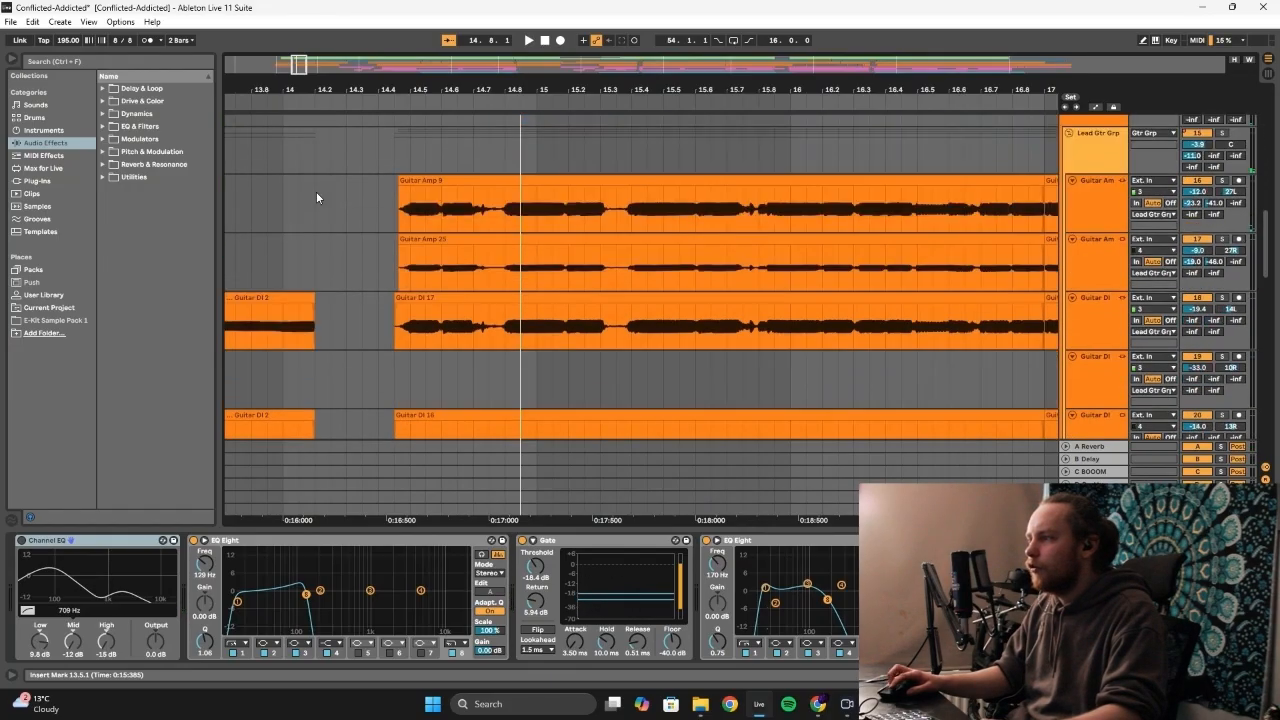
drag(316, 179, 378, 184)
scroll(323, 237, down, 3)
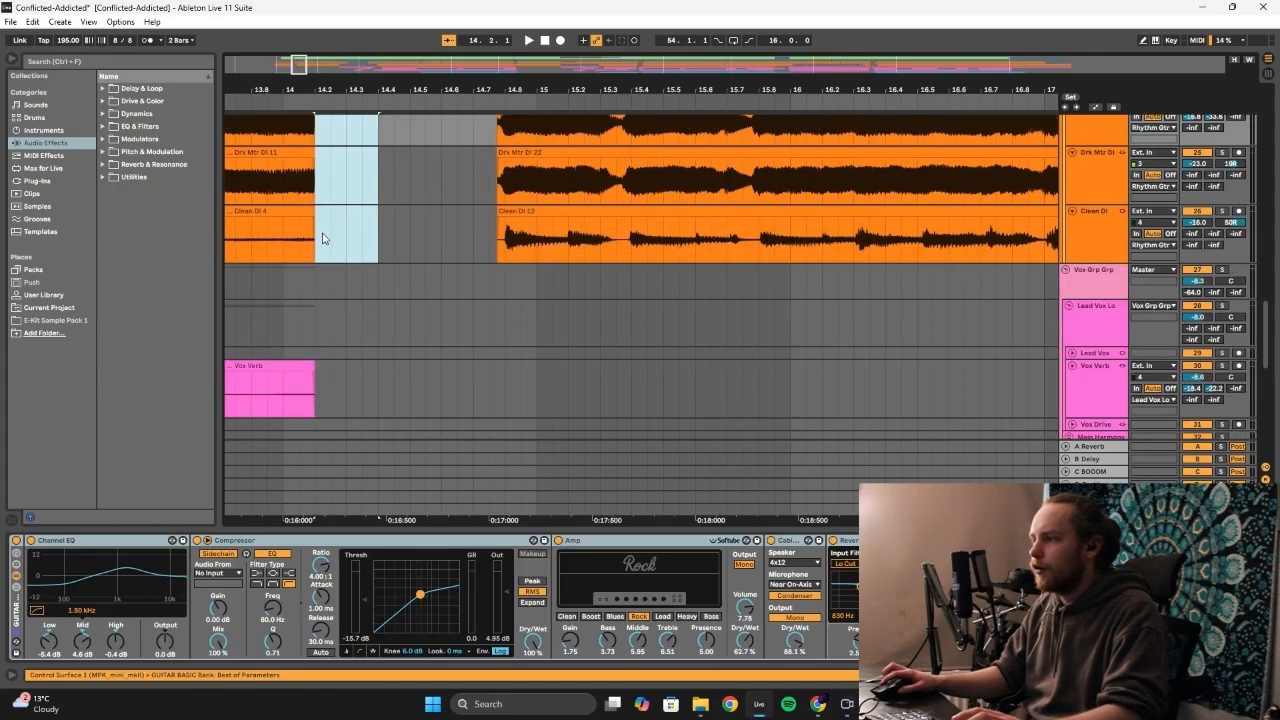
scroll(346, 258, up, 5)
scroll(355, 240, up, 8)
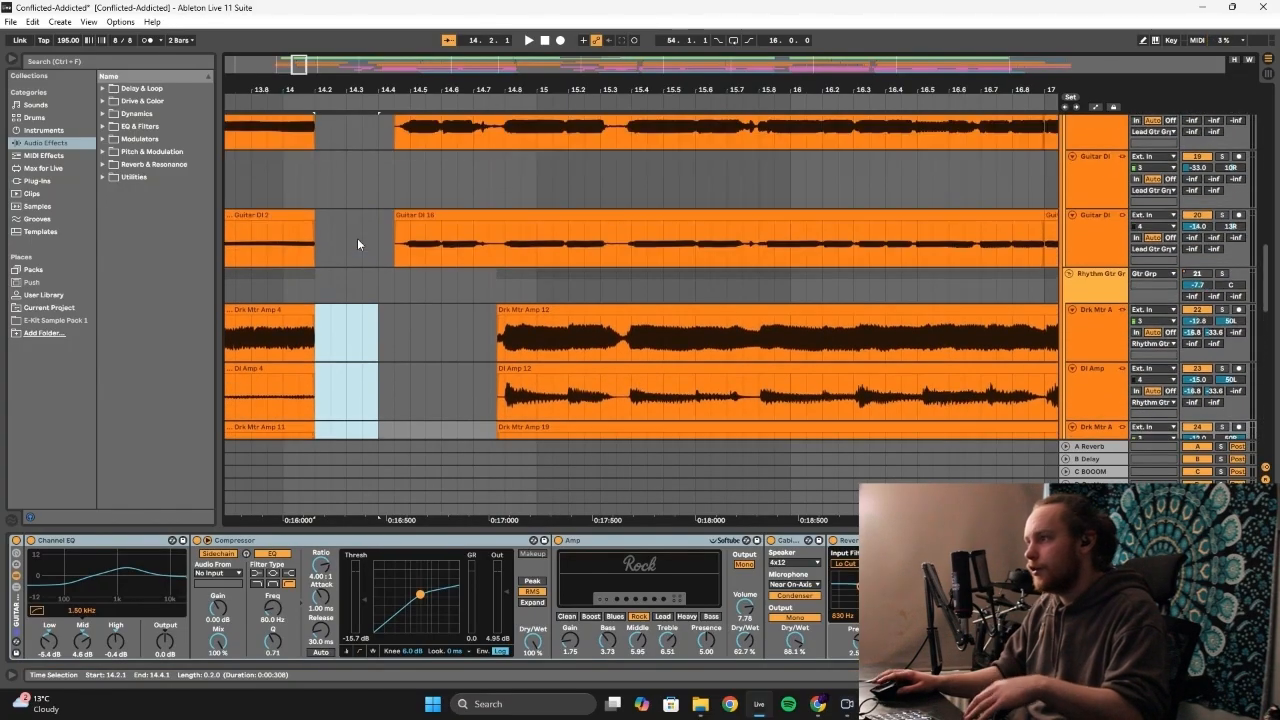
scroll(359, 236, up, 5)
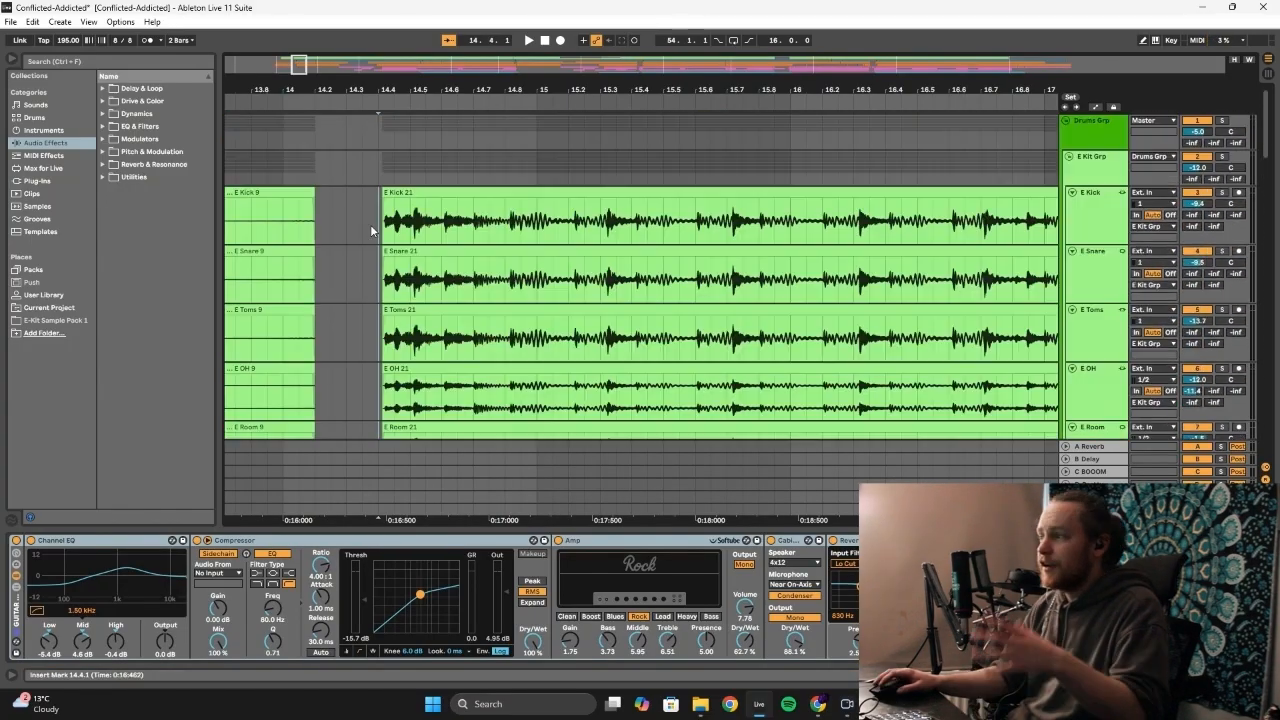
click(370, 224)
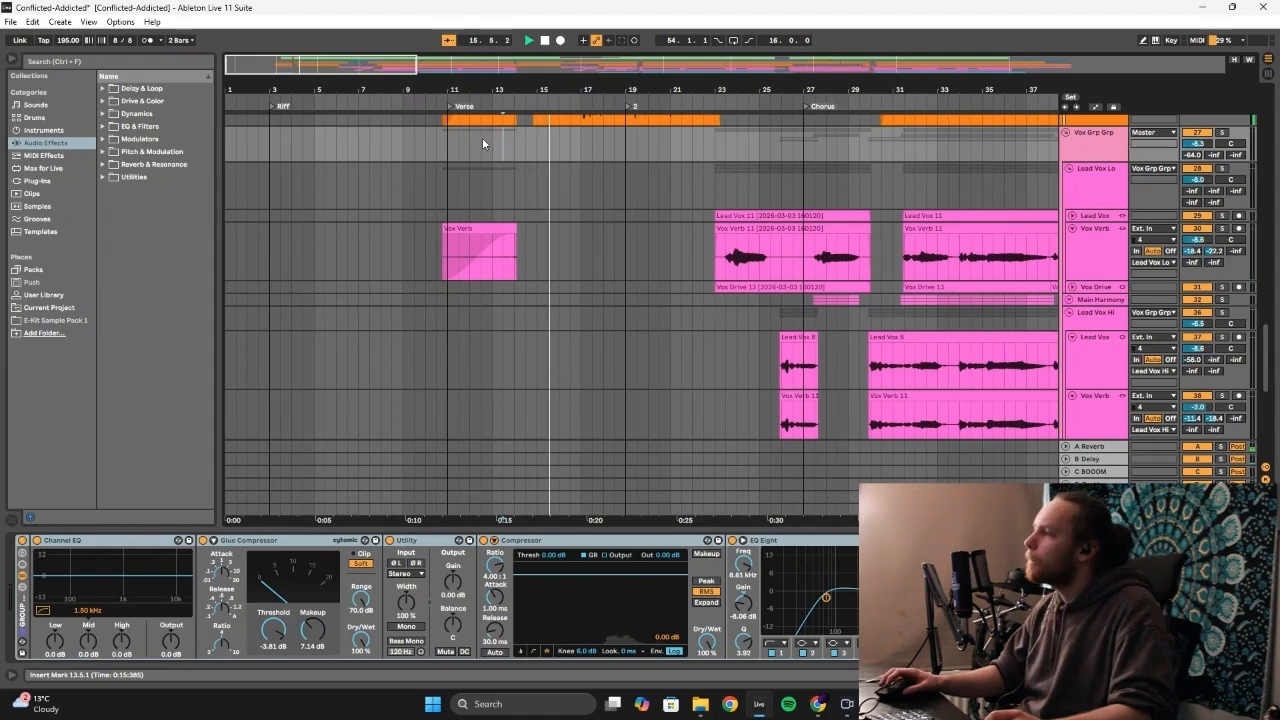
Return to the drum kit tracks and show the effect chains of the E Kick and E OH tracks
scroll(482, 143, up, 3)
scroll(556, 170, up, 5)
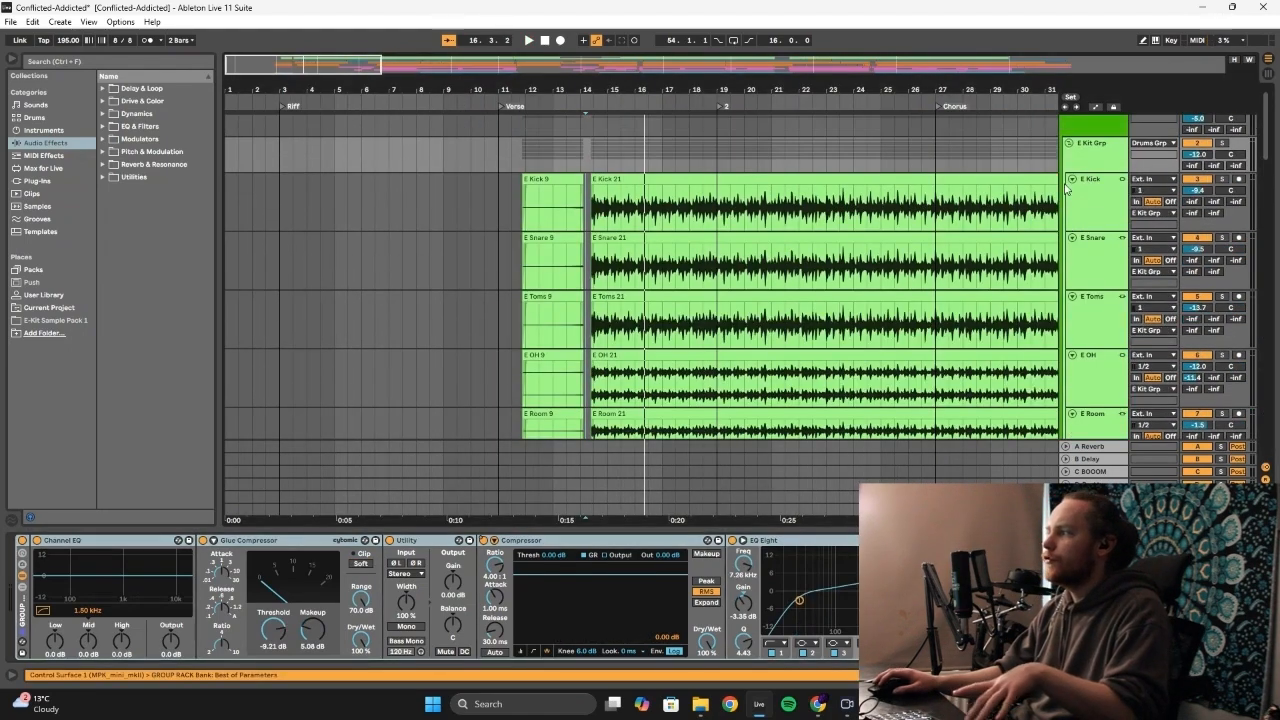
drag(302, 68, 302, 62)
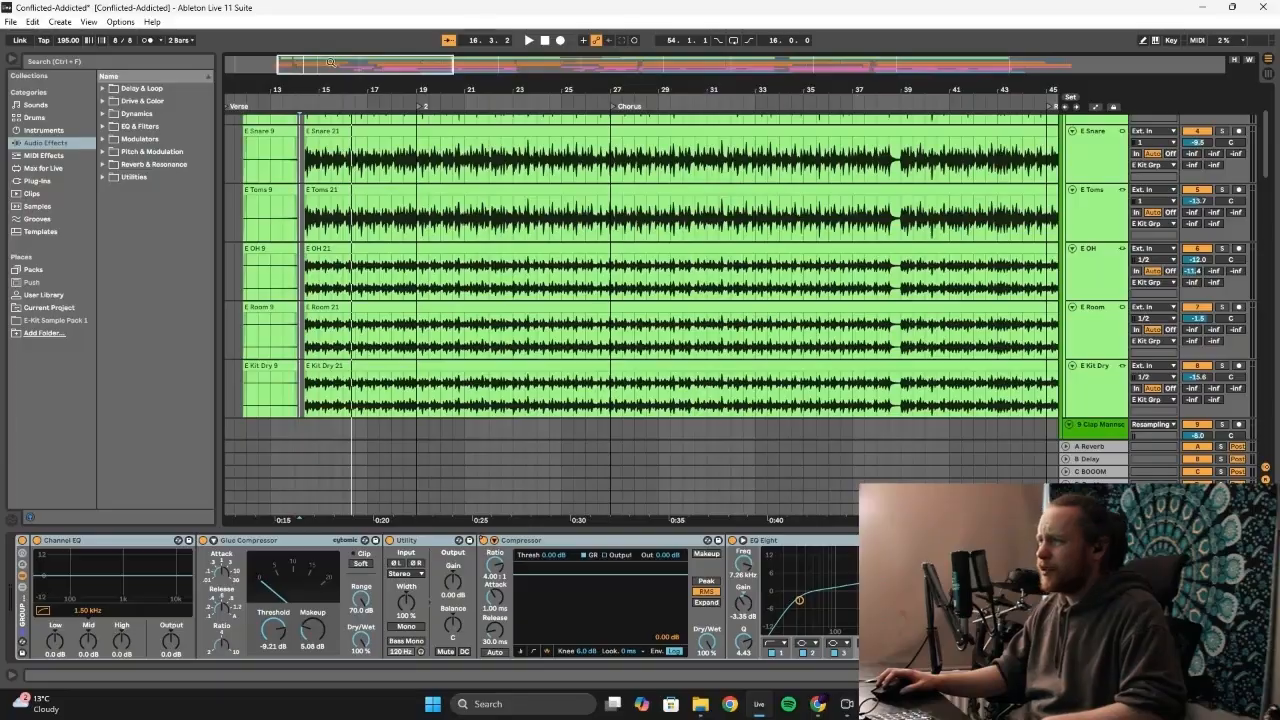
drag(330, 62, 330, 168)
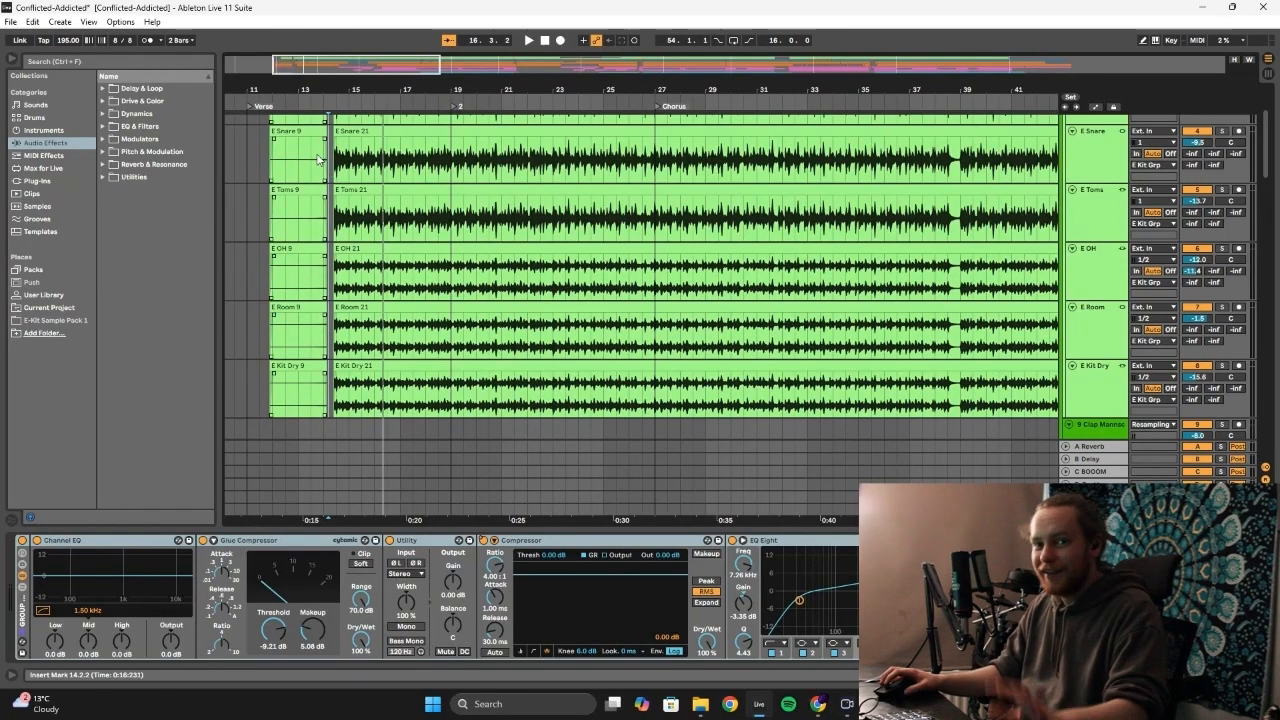
scroll(414, 183, up, 2)
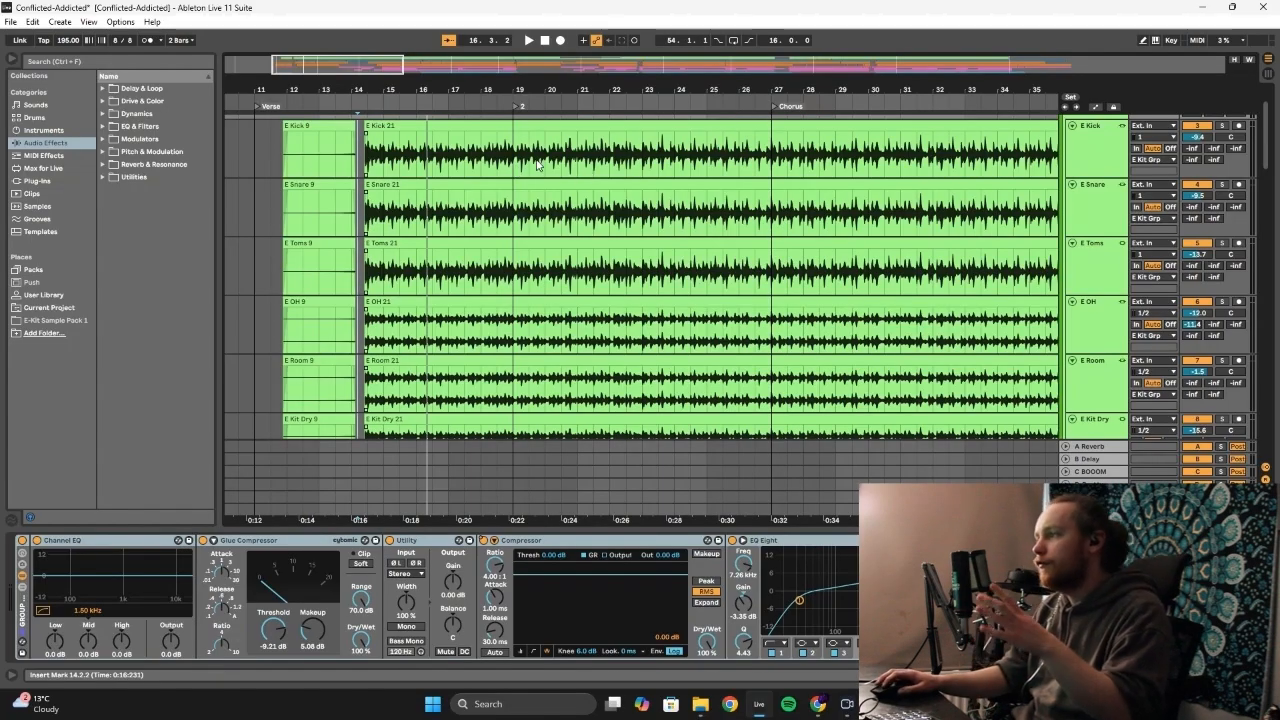
click(1086, 166)
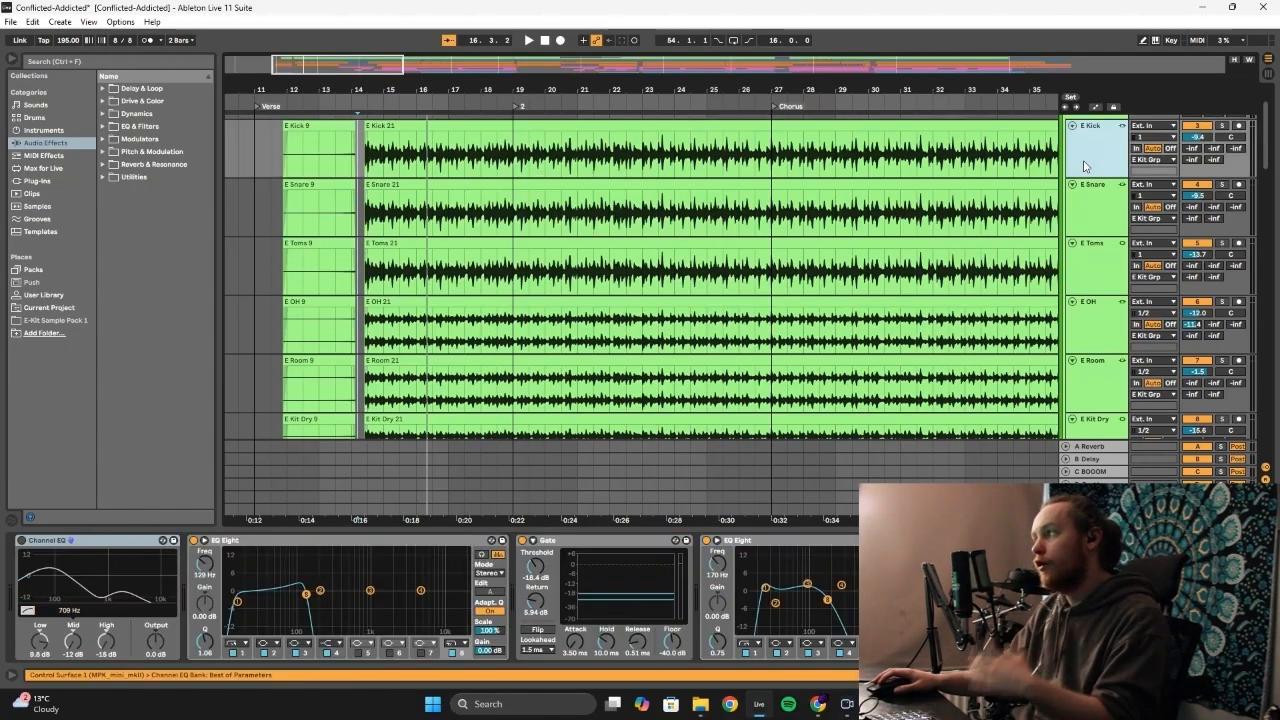
click(1092, 316)
scroll(1092, 310, down, 2)
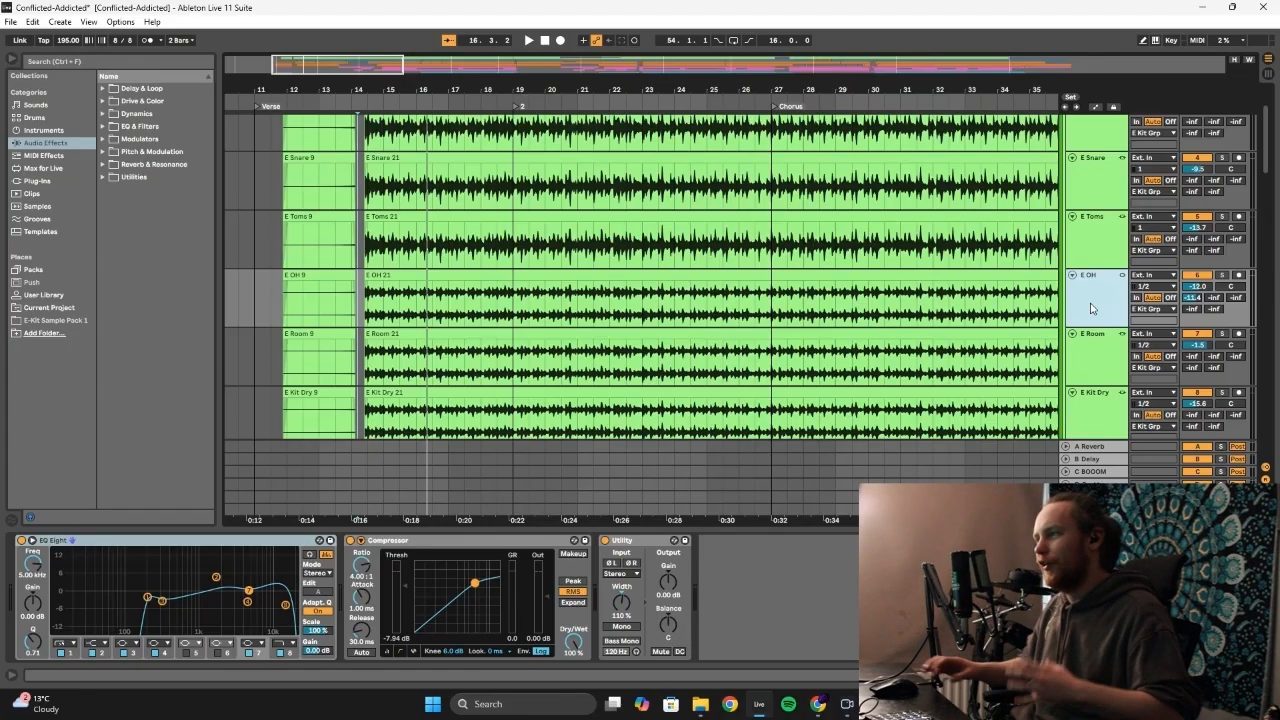
Look over the drum kit tracks and show the E Snare track's effect chain
scroll(1091, 308, down, 1)
scroll(1073, 284, up, 1)
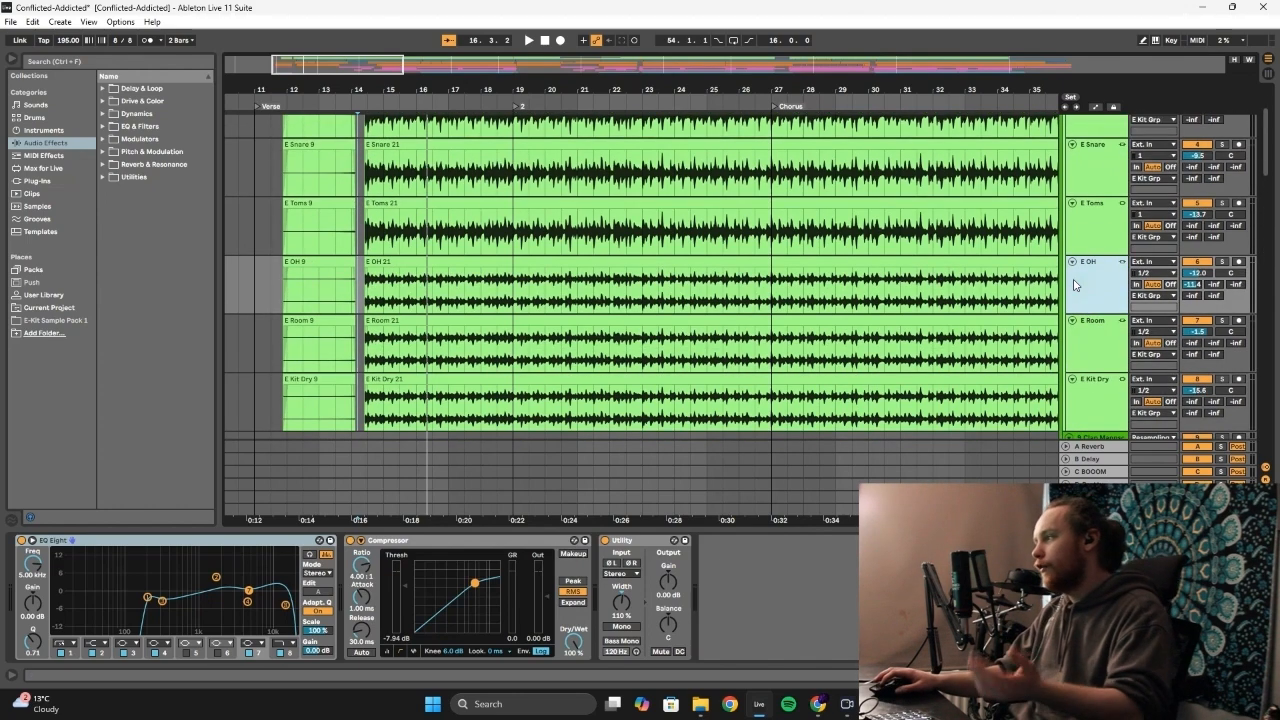
scroll(1073, 283, down, 1)
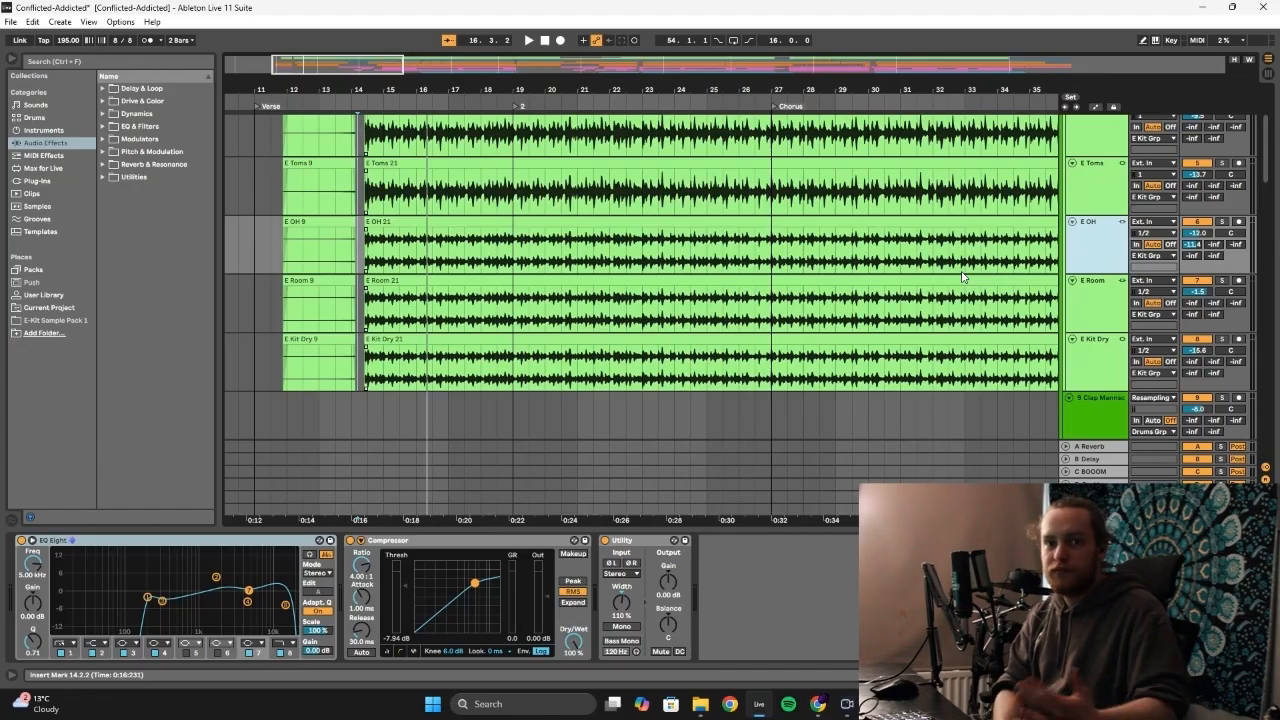
scroll(933, 271, up, 2)
click(1090, 222)
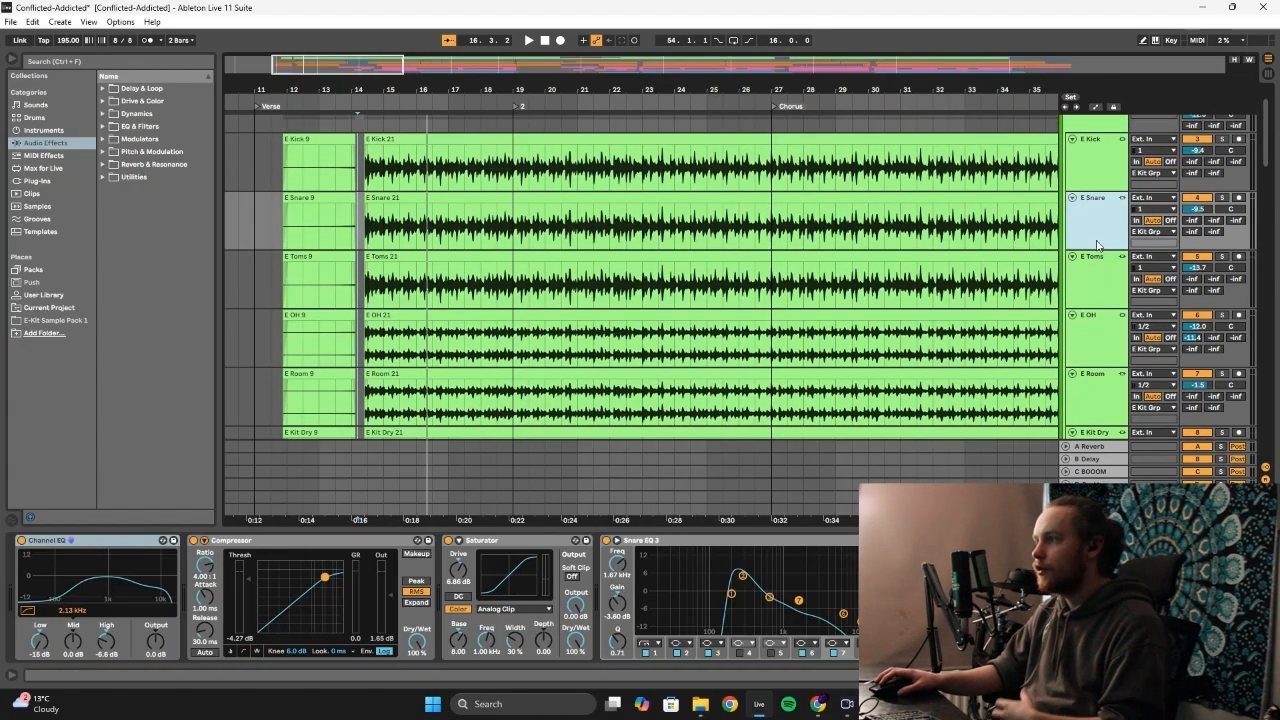
Solo the E Kick track, play it from 14.2.2 and examine its EQ Eight and Gate devices
click(1092, 153)
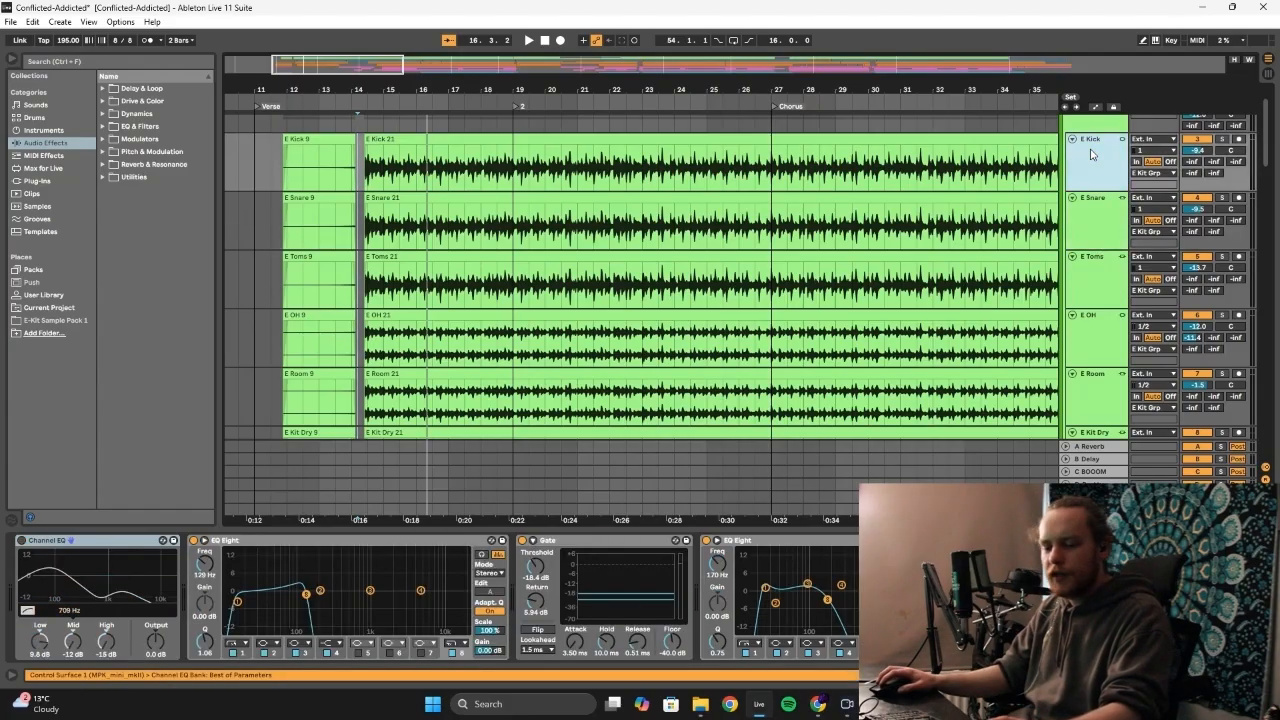
scroll(647, 176, left, 5)
key(space)
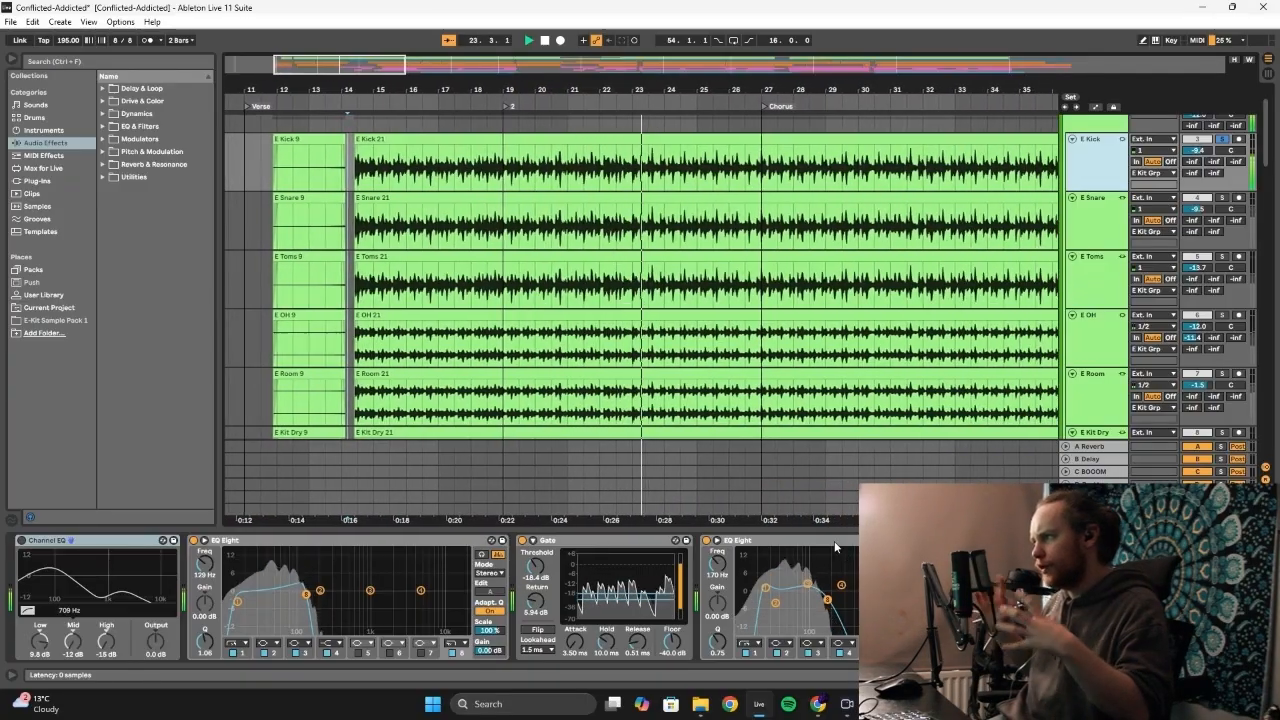
scroll(840, 570, right, 2)
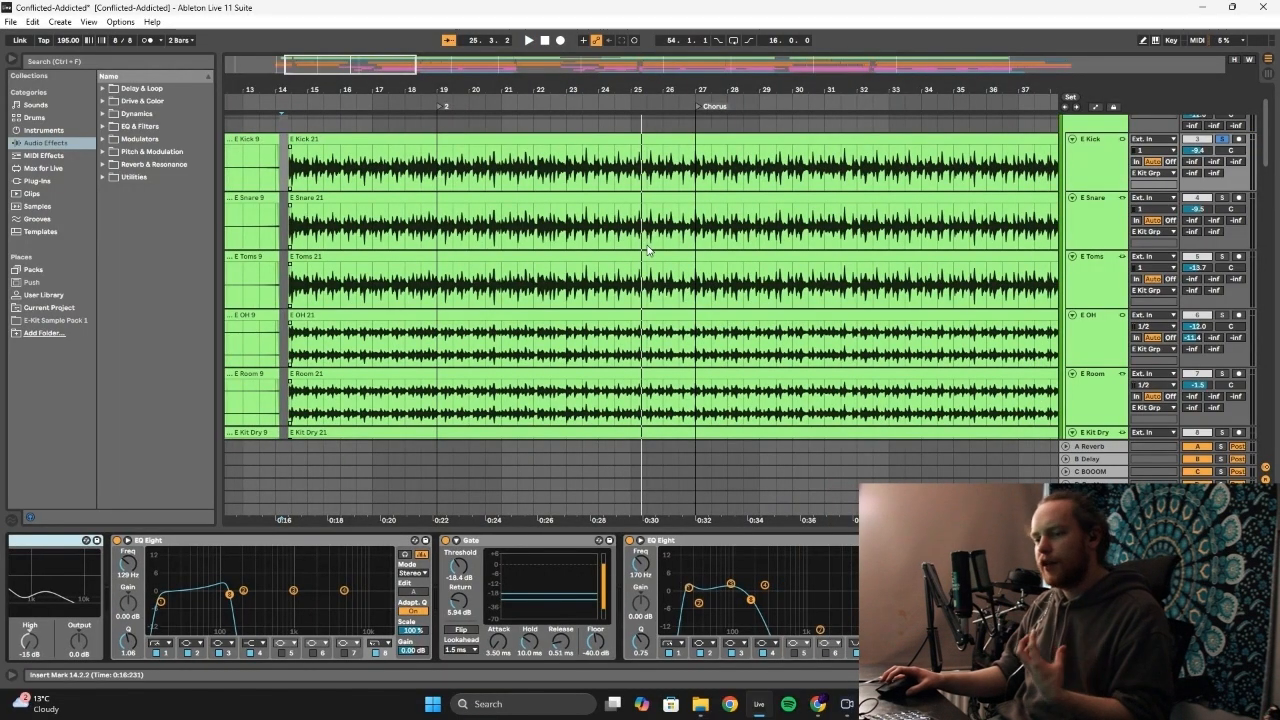
Solo the E Snare track, play it and undo the last two changes to its Snare EQ 3 device
click(1116, 288)
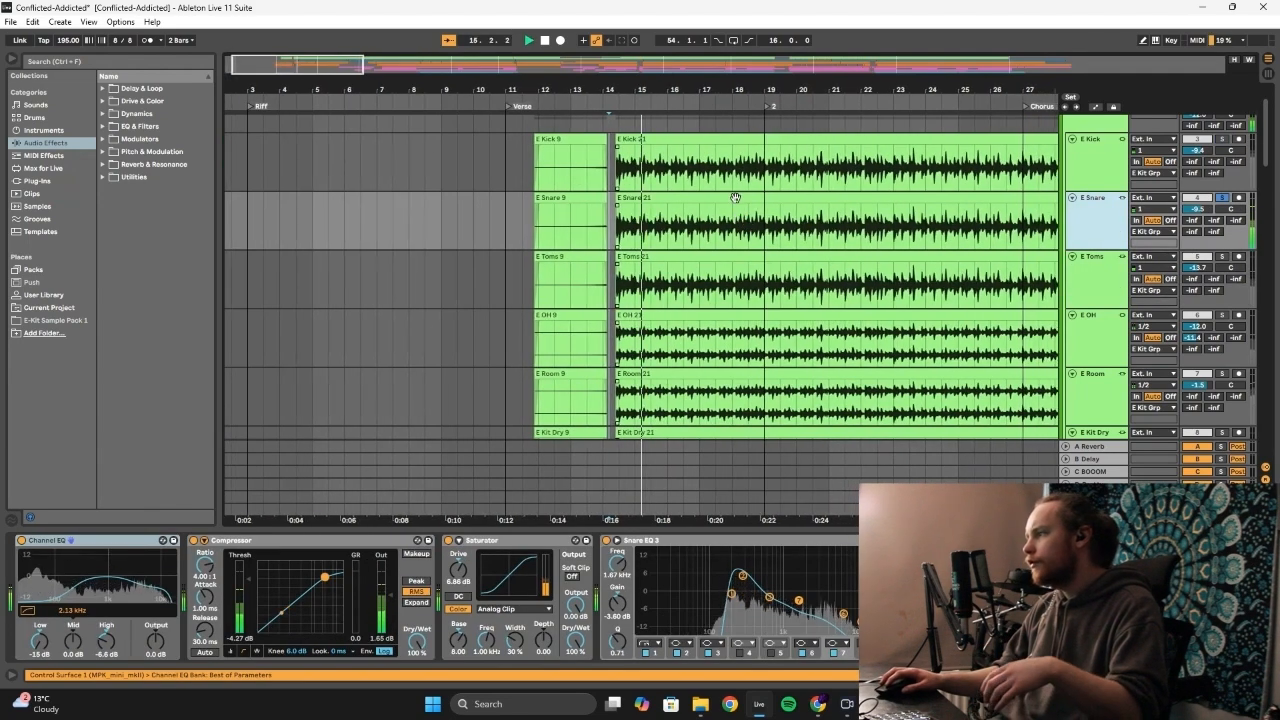
click(735, 197)
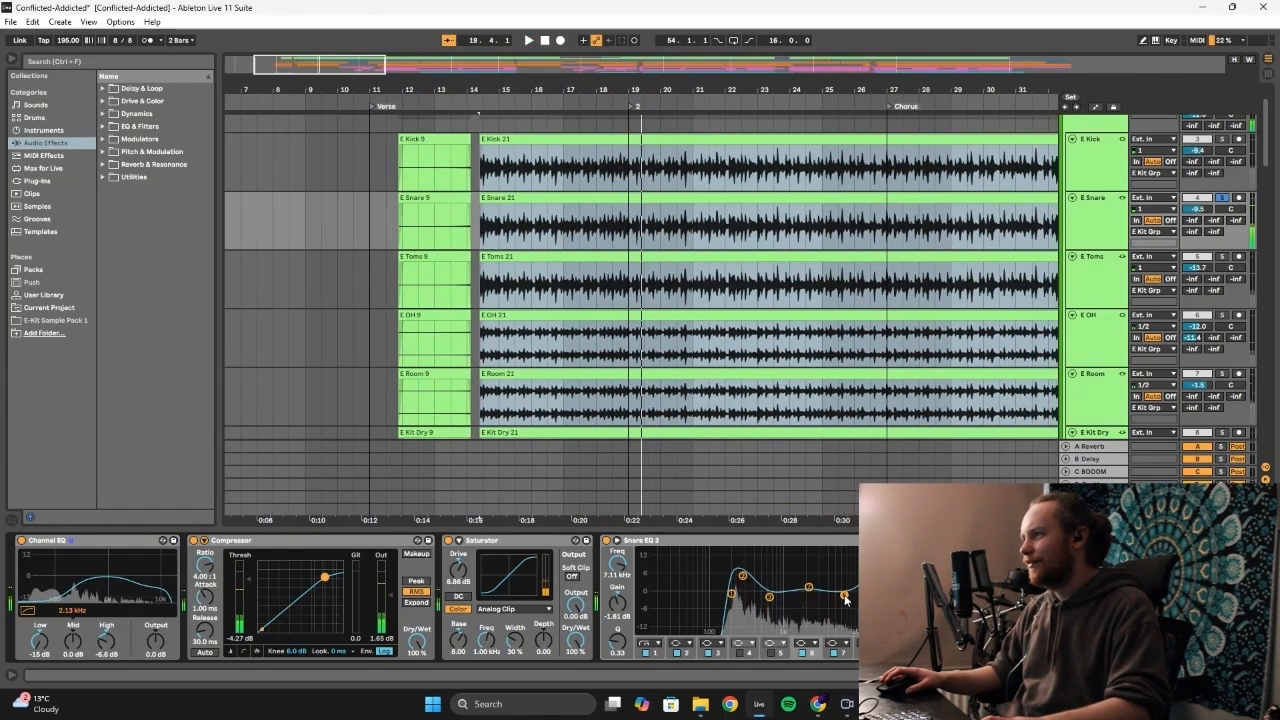
key(ctrl+z)
key(ctrl+z)
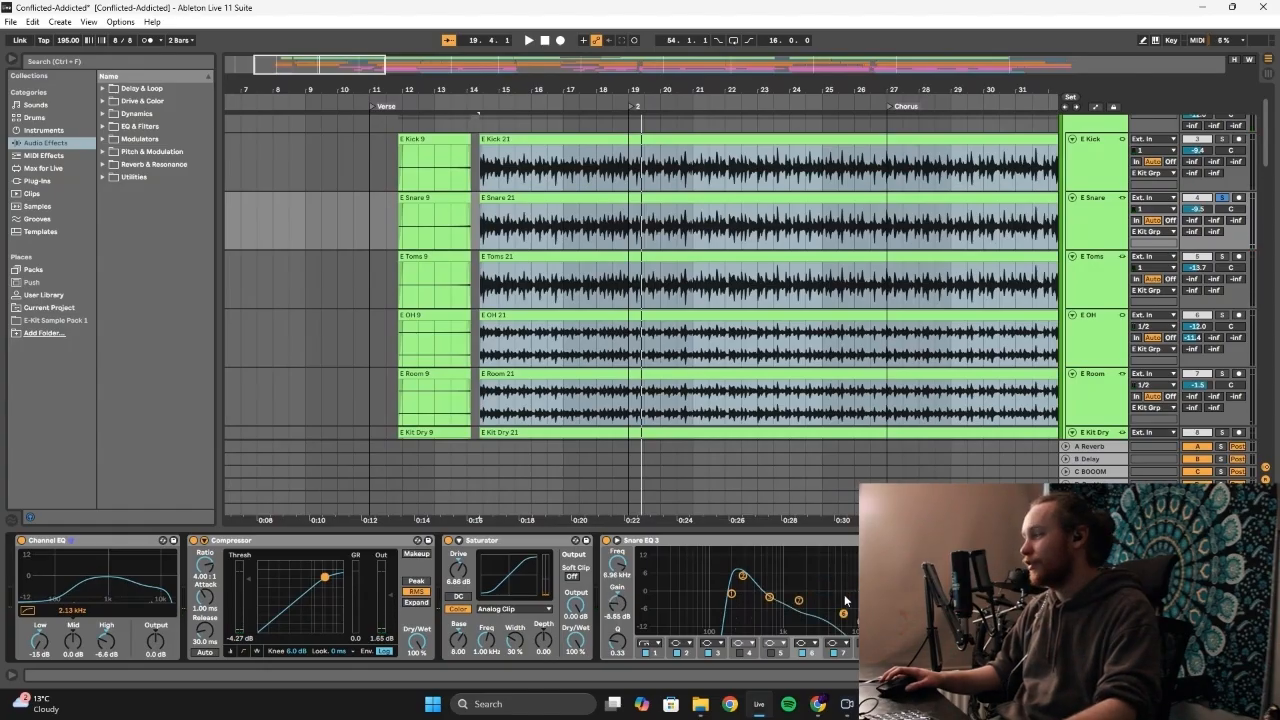
Solo the E Toms track, play it from about bar 22 and examine its EQ Eight and Compressor devices
scroll(1072, 279, down, 1)
click(1072, 279)
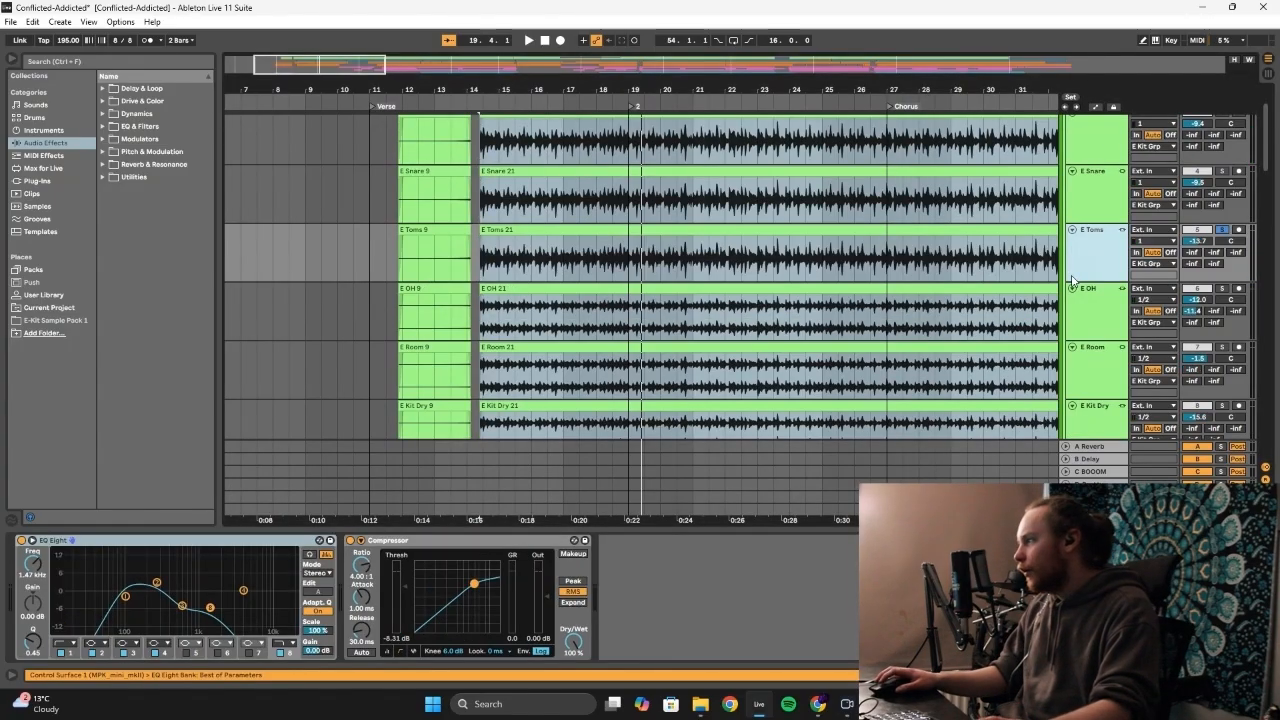
click(749, 263)
key(space)
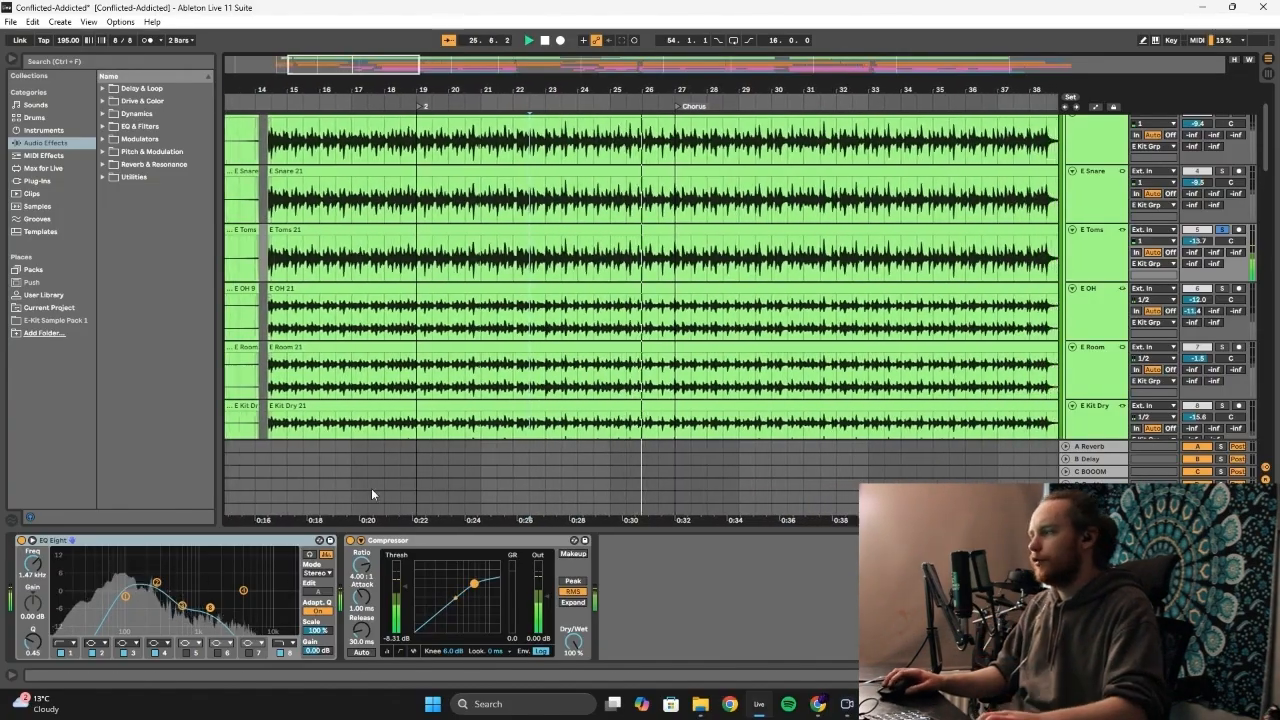
key(space)
Solo the E OH track, play it from 14.4.1 and examine its EQ Eight, Compressor and Utility devices
click(639, 235)
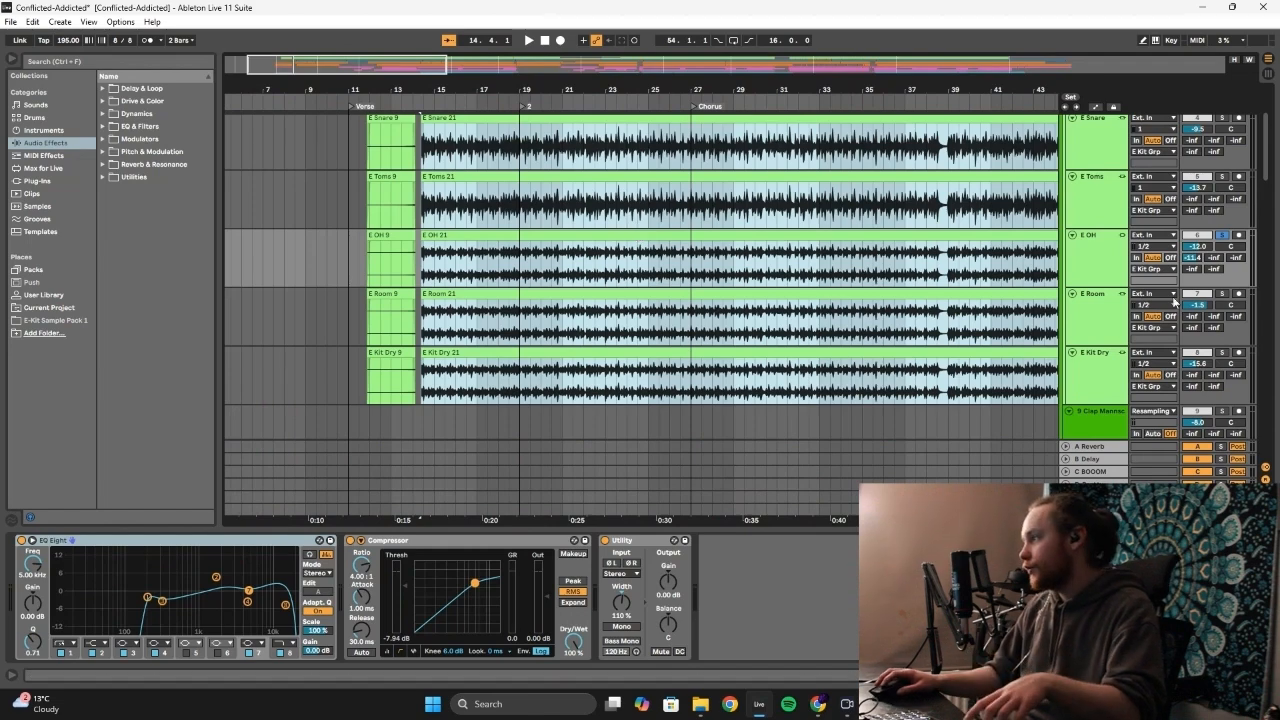
click(1092, 333)
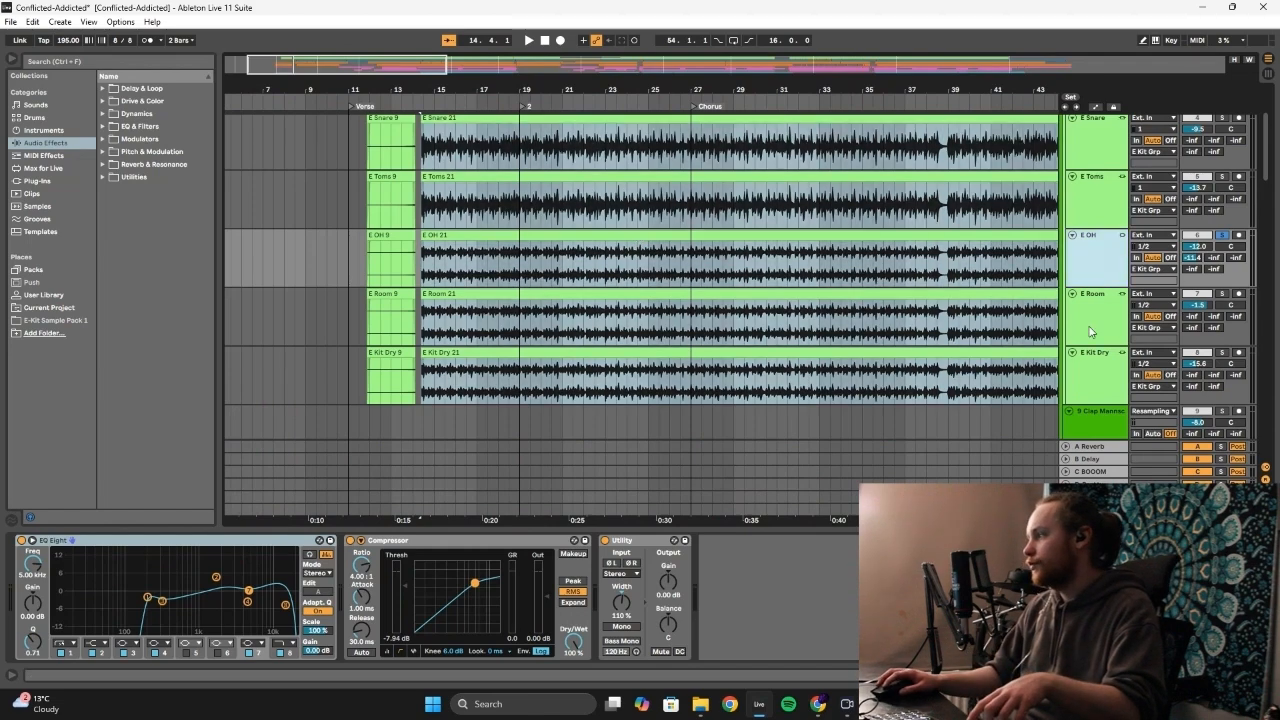
click(1097, 372)
scroll(1095, 300, down, 1)
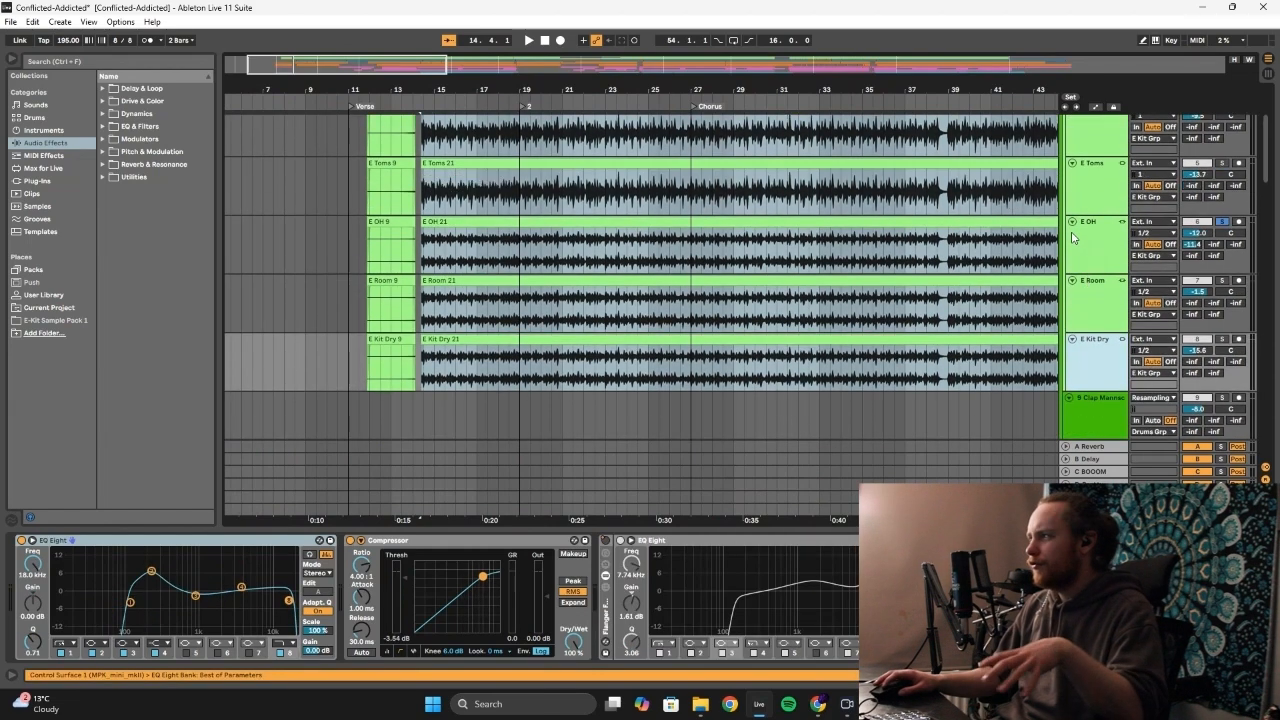
click(502, 266)
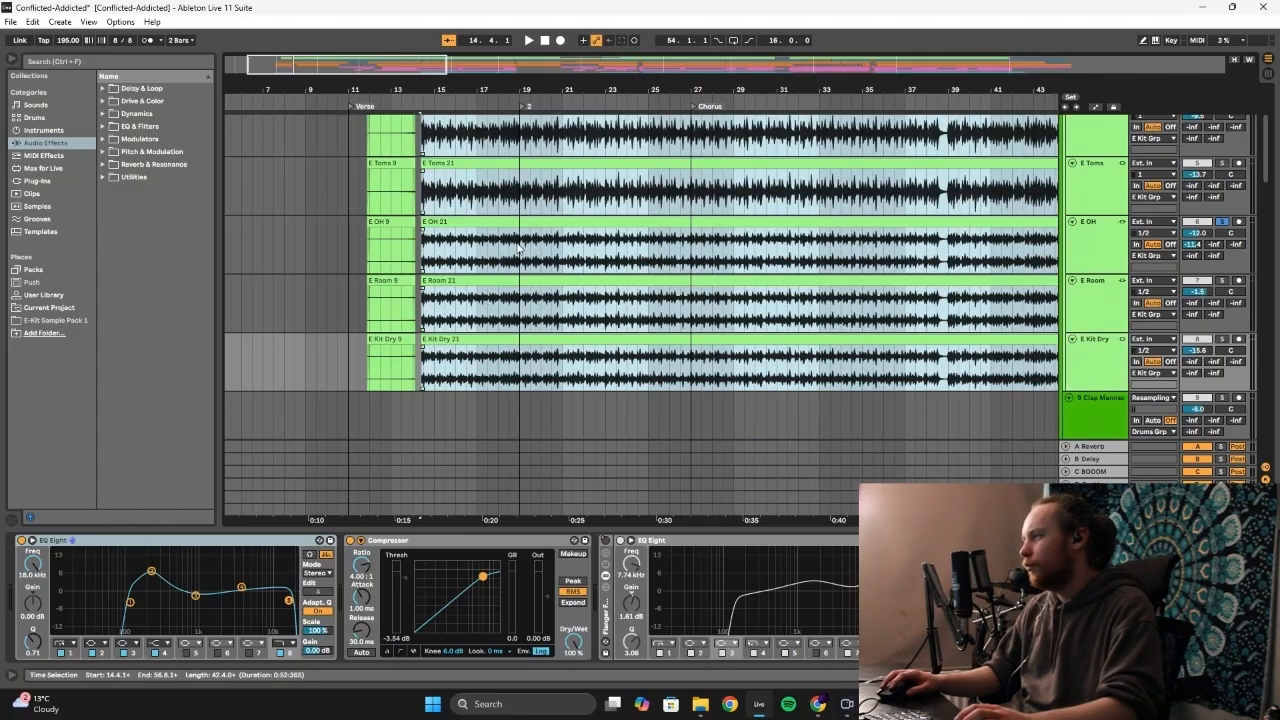
key(space)
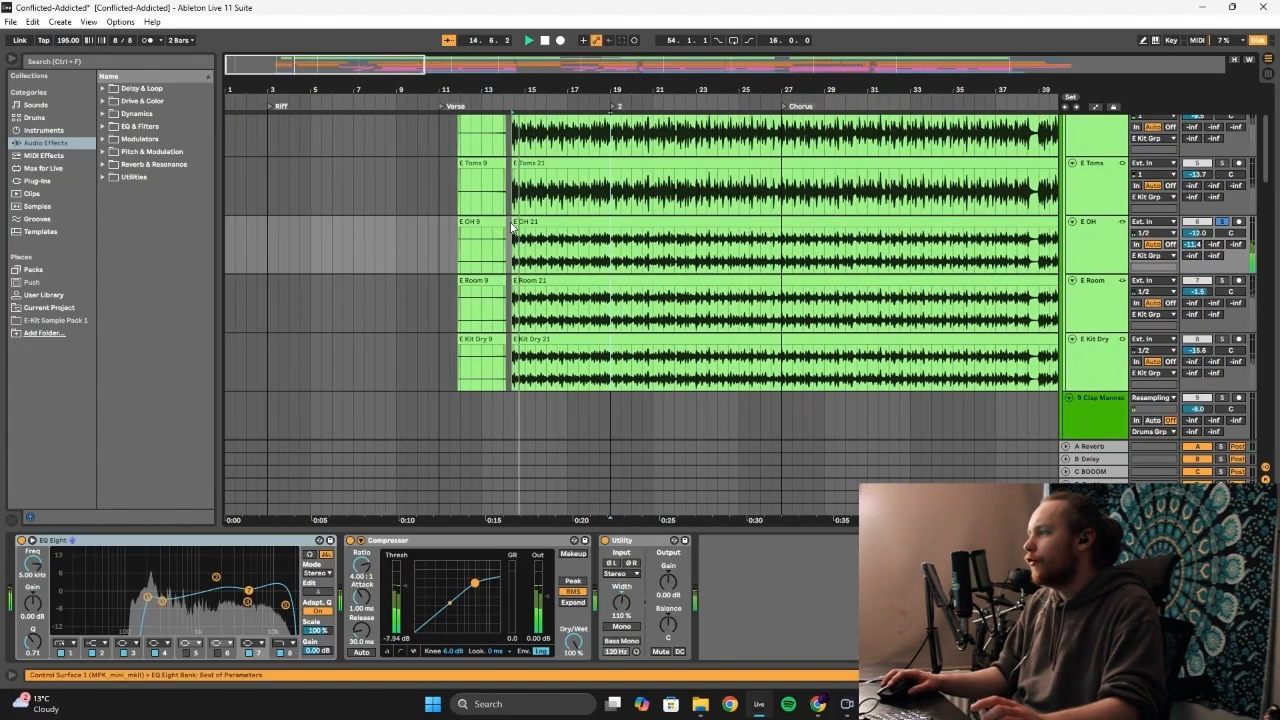
click(631, 216)
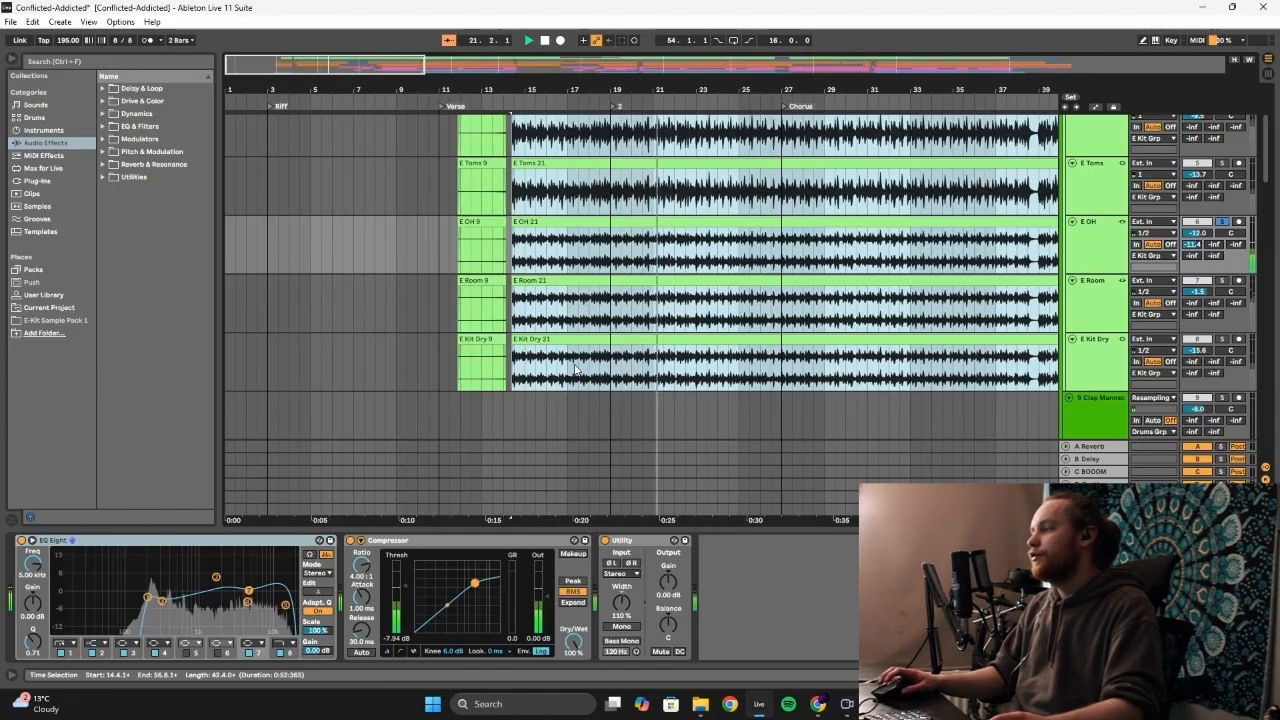
Solo the E Room track, place the insert mark at 17.1.1 and examine its chain through Reverb, Glue Compressor and Utility
scroll(700, 300, up, 1)
click(908, 356)
scroll(908, 360, down, 1)
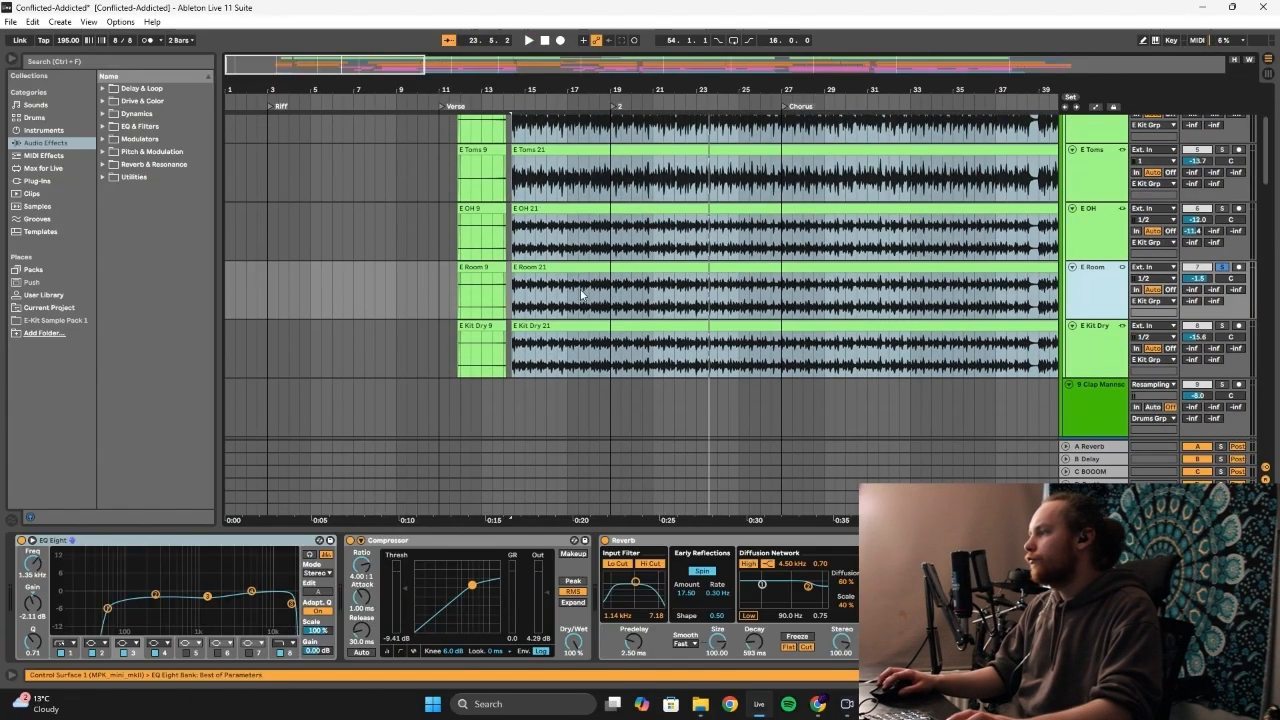
click(568, 292)
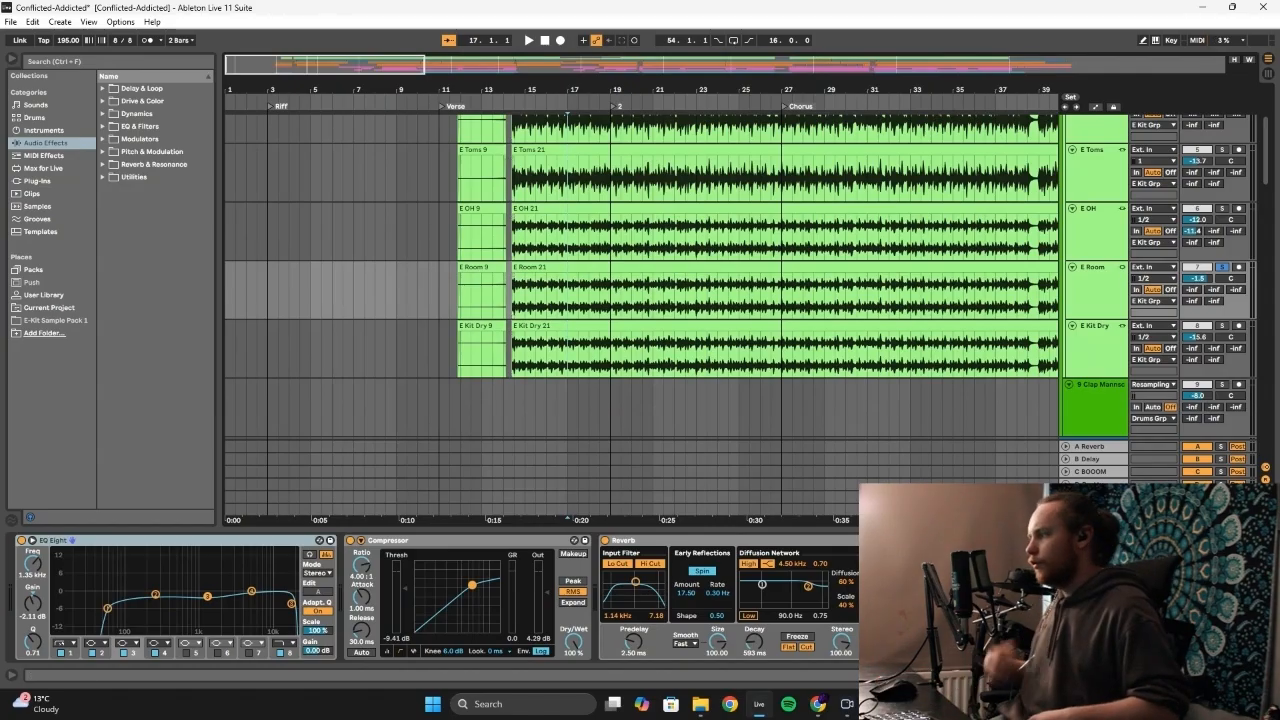
scroll(521, 637, right, 4)
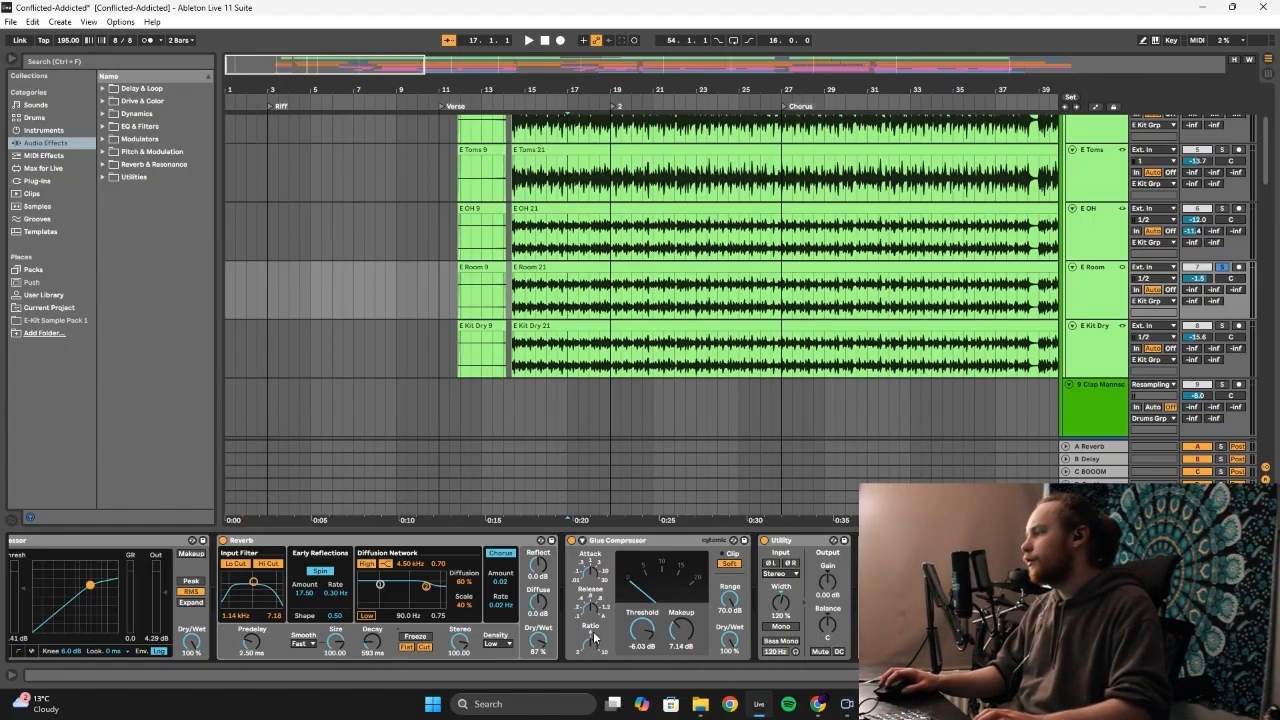
scroll(430, 600, right, 2)
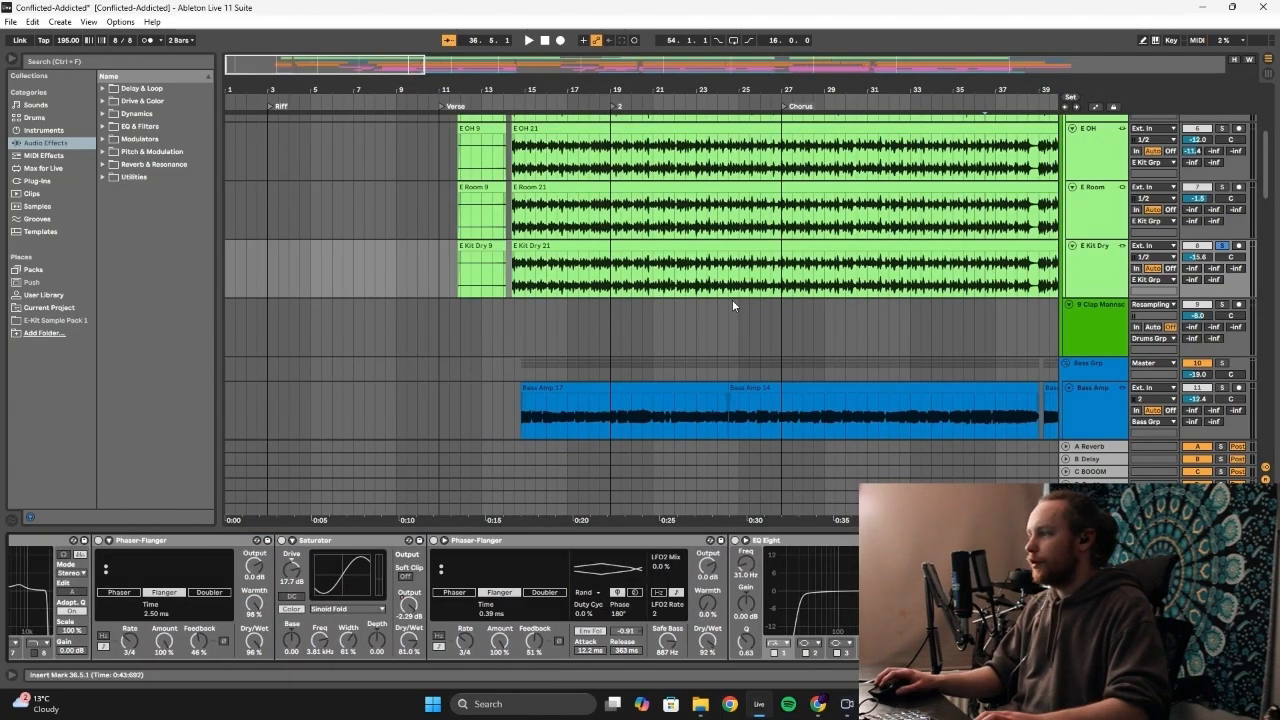
Find the drum gap near bar 66 in Verse 2 and examine the E Kit Dry track's flanger, saturator and EQ chain
drag(476, 59, 1079, 64)
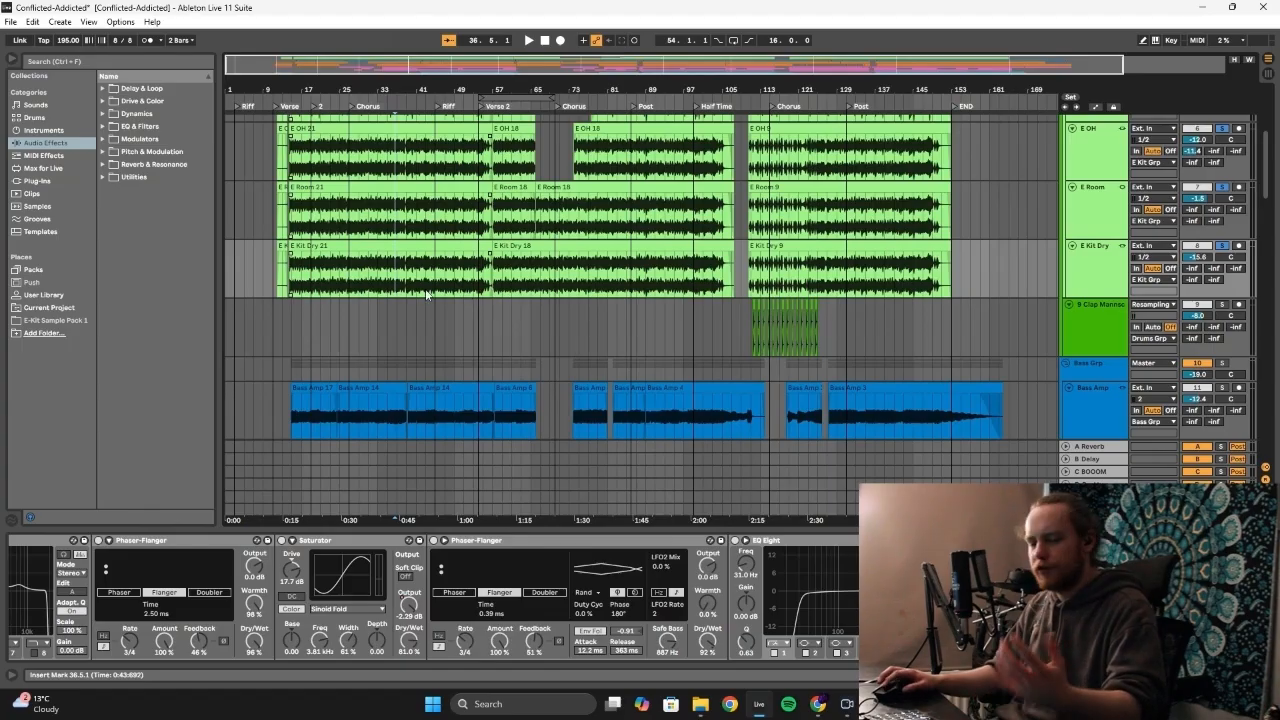
scroll(381, 288, up, 3)
scroll(568, 163, up, 5)
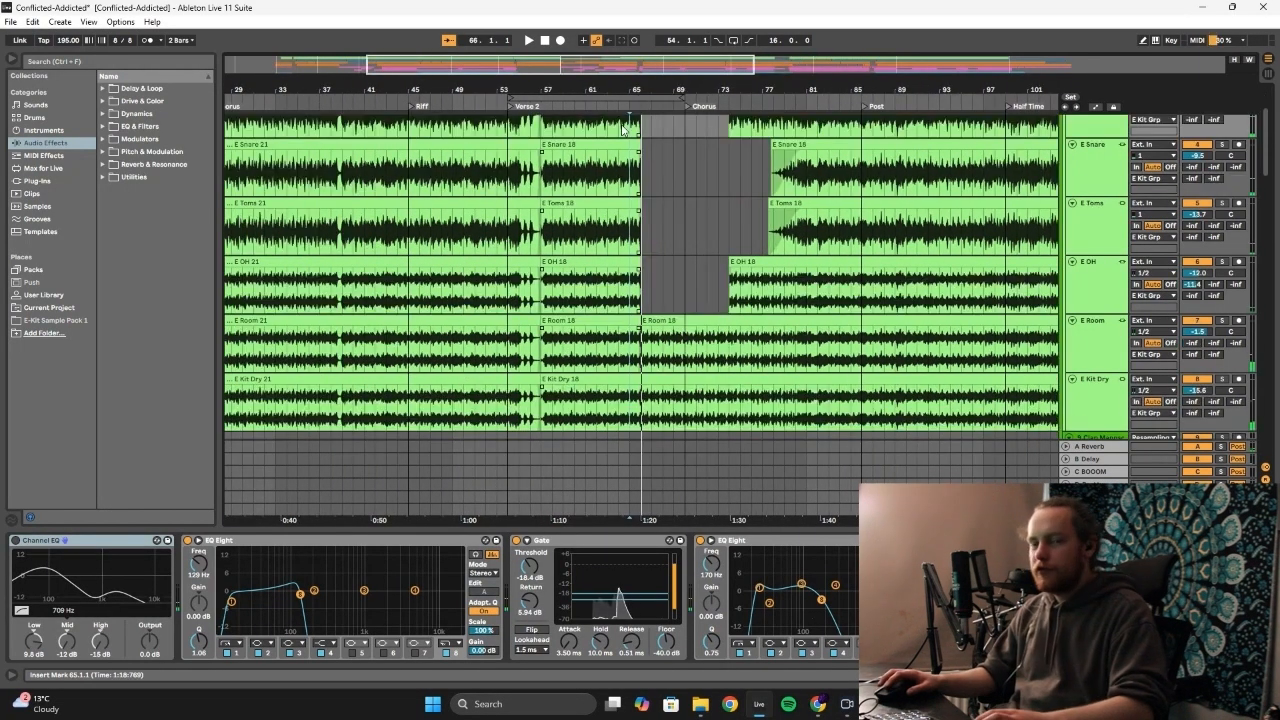
click(1115, 415)
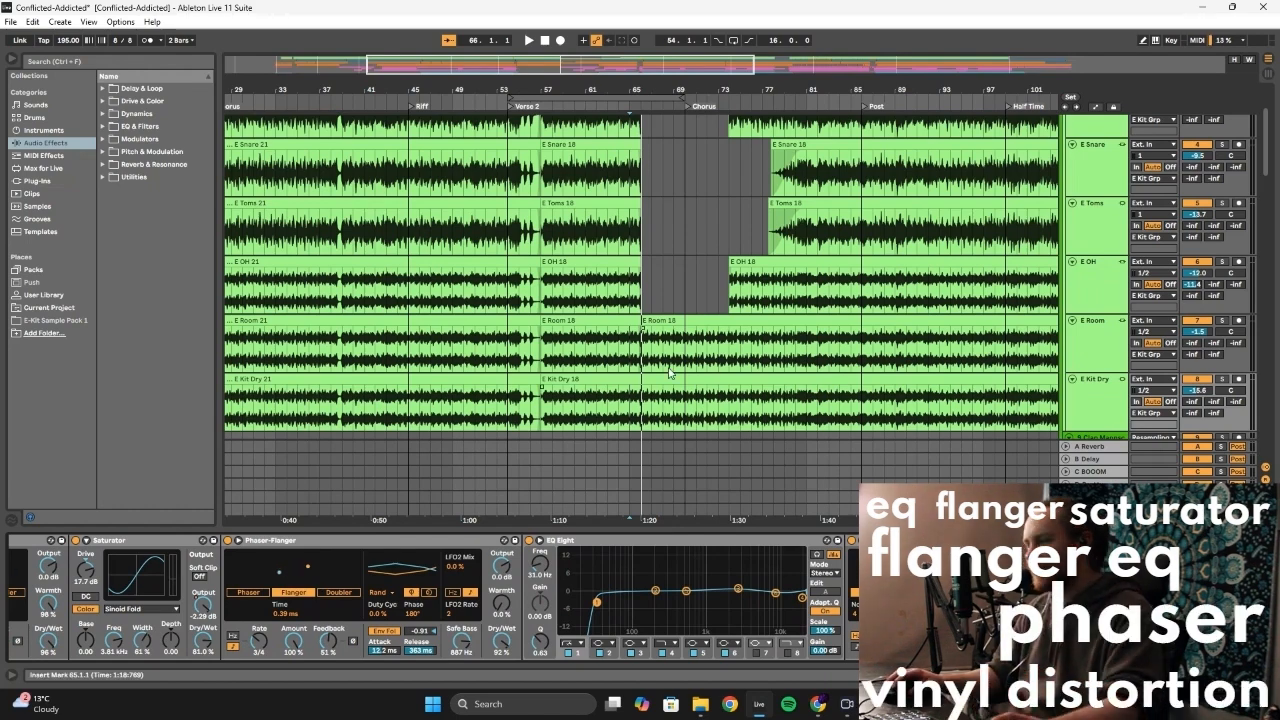
Play the drum break from 66.1.1, follow the E Room and E Kit Dry clips, and show the E OH track's effect chain
key(space)
click(638, 183)
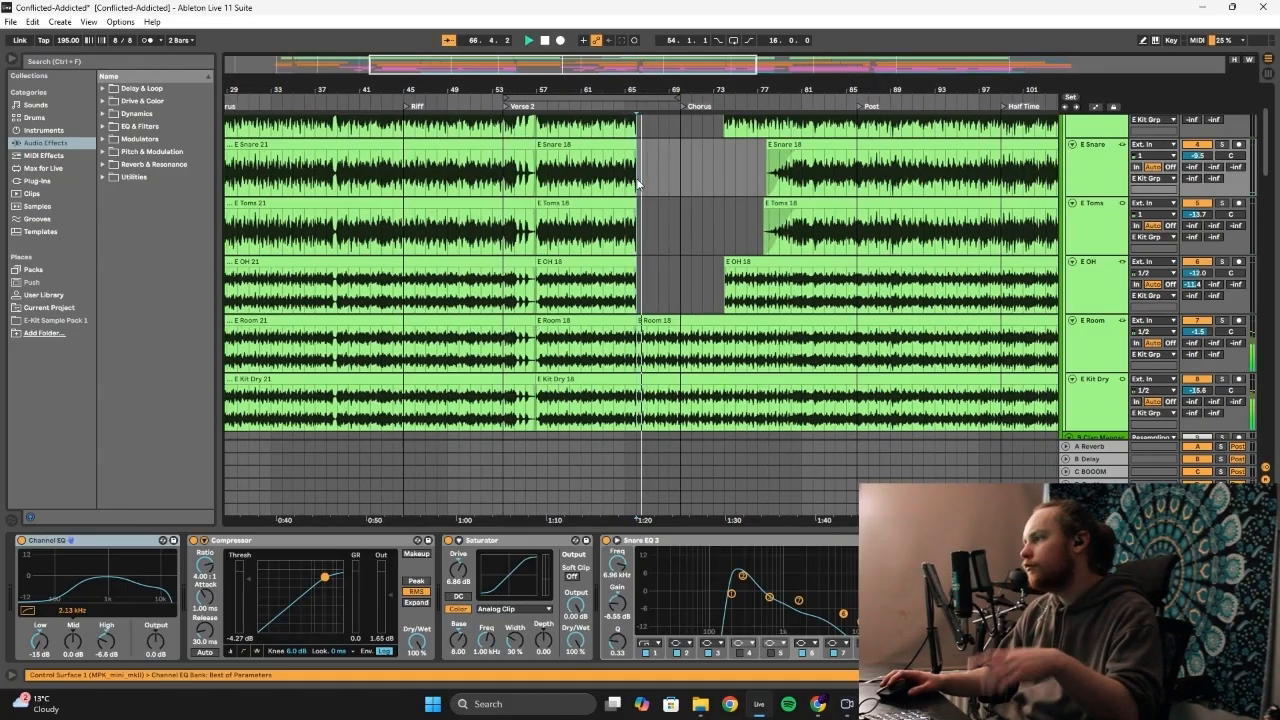
scroll(657, 190, down, 3)
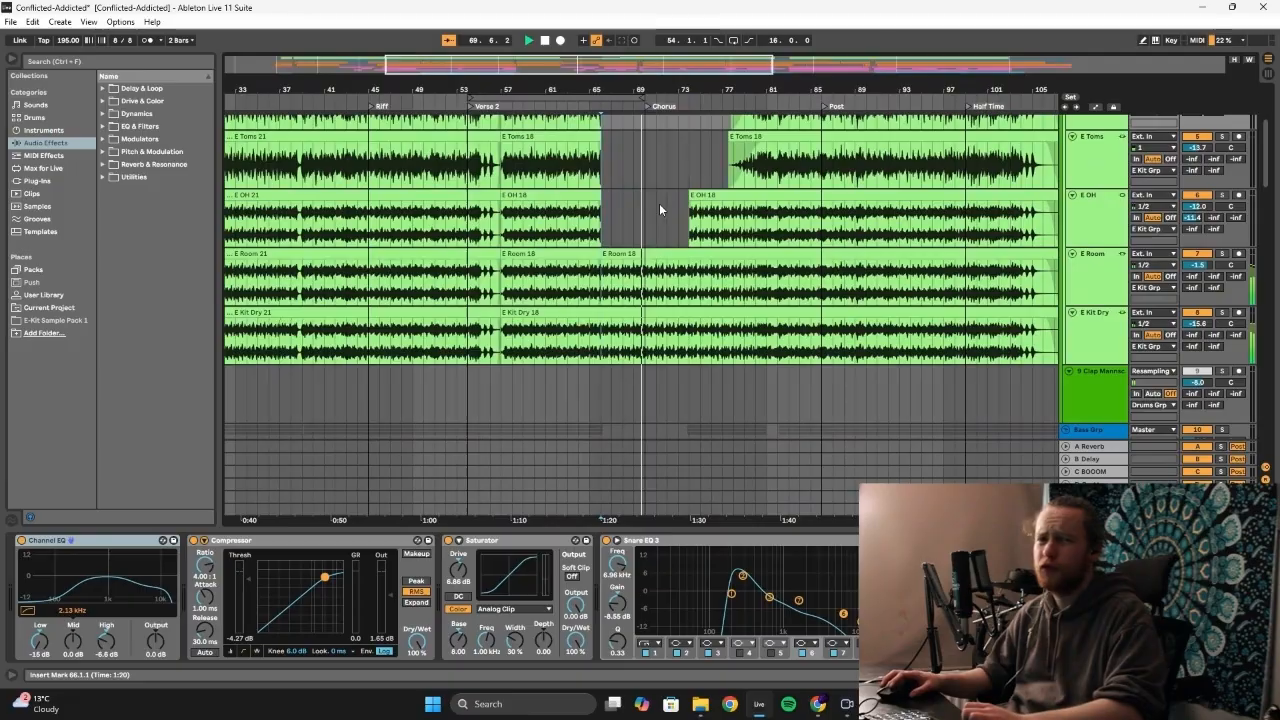
scroll(664, 218, down, 1)
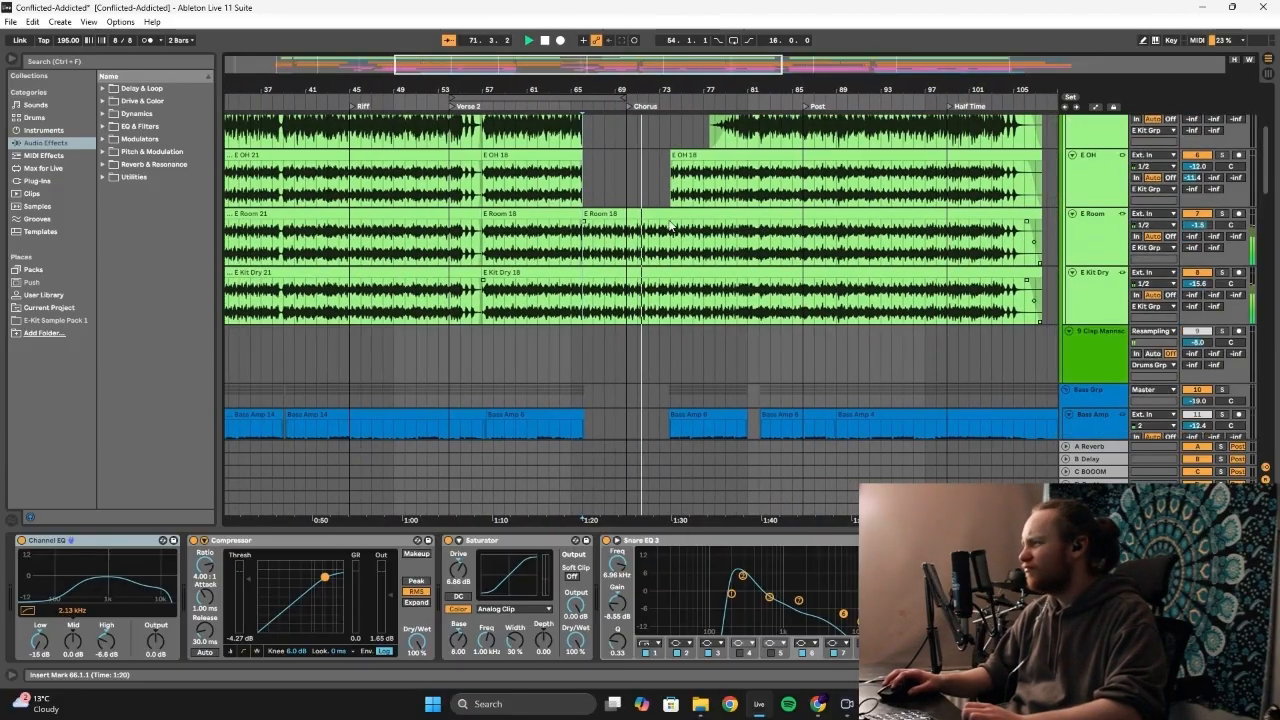
scroll(650, 238, up, 2)
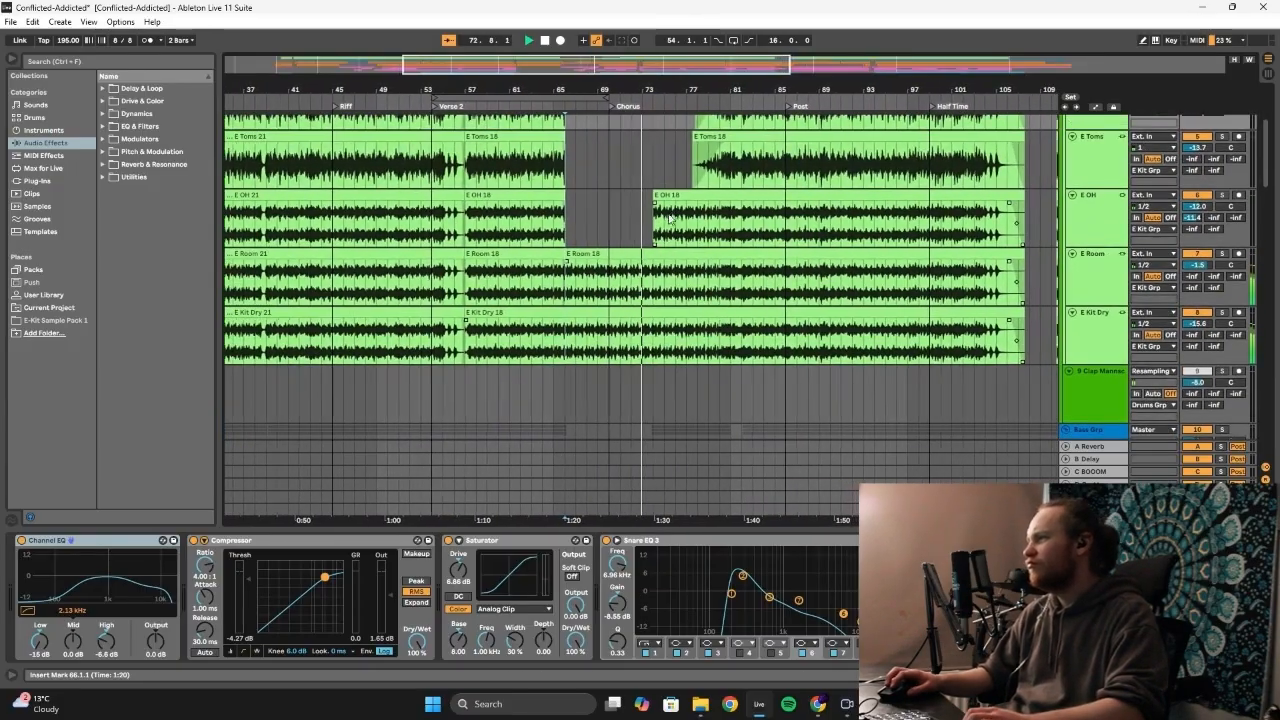
click(531, 243)
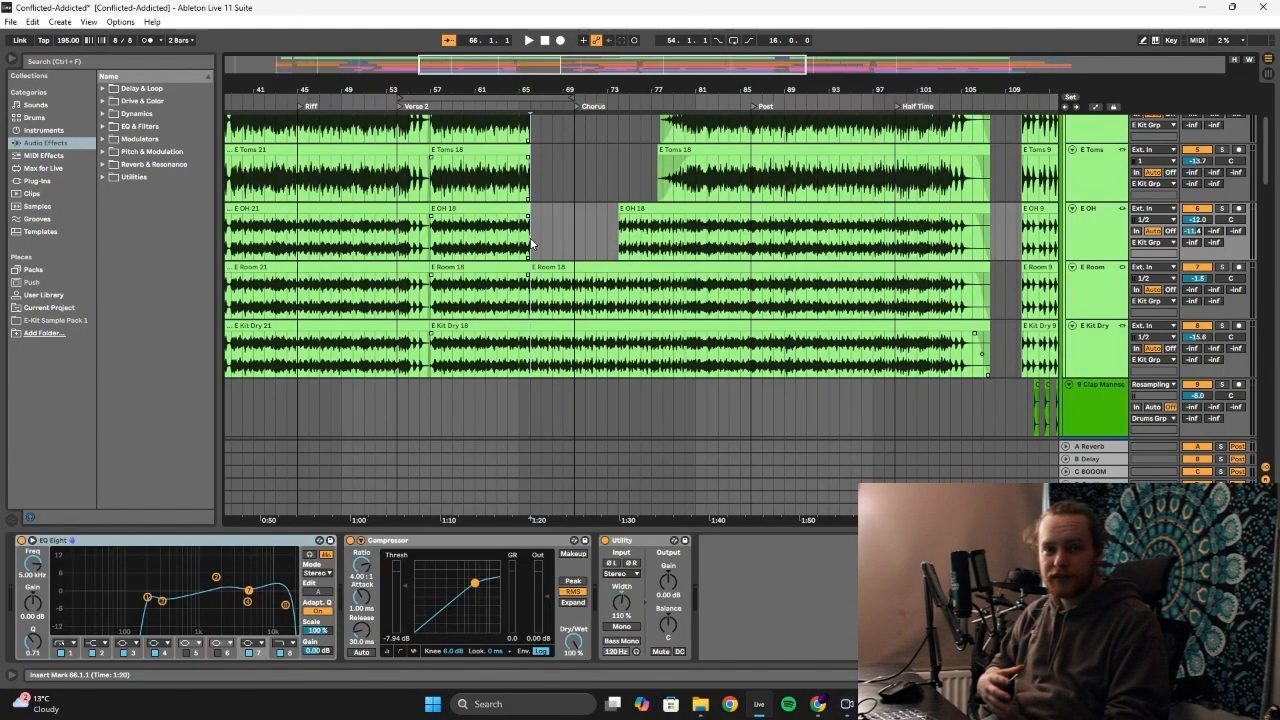
Look over the bass and guitar tracks around bar 66 to see which instruments drop out before the second Chorus
scroll(531, 243, down, 10)
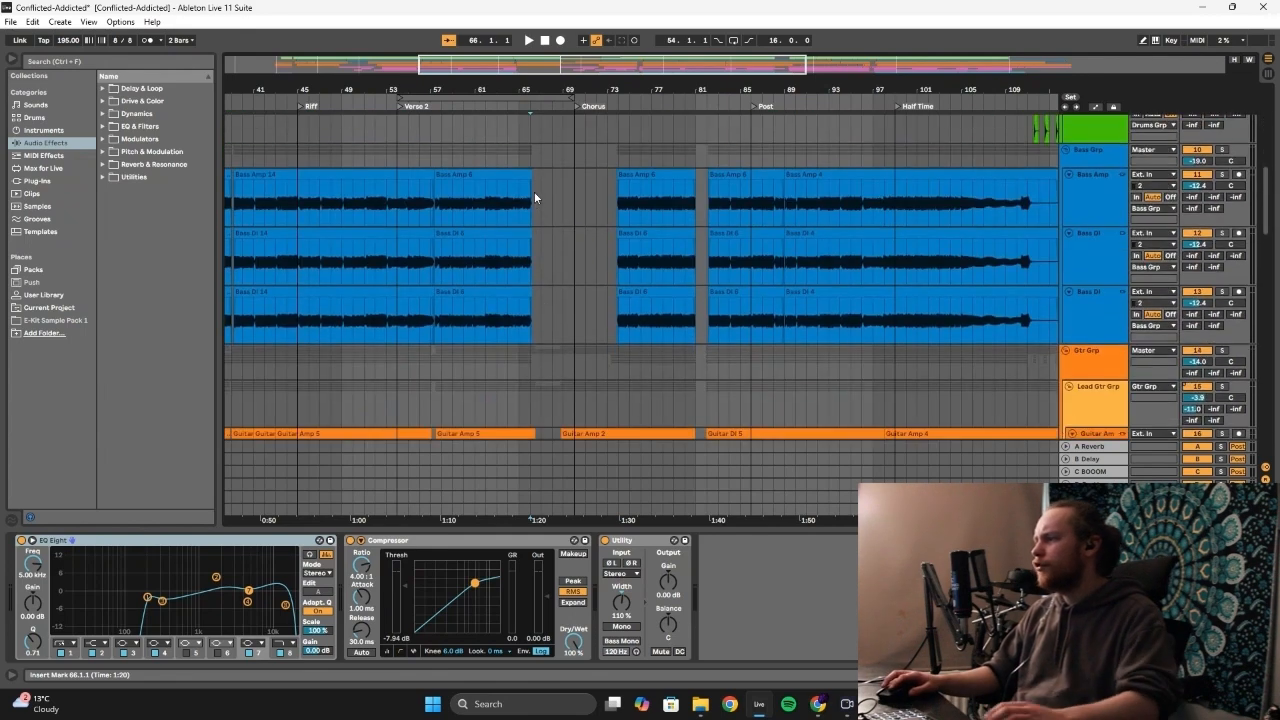
scroll(536, 230, down, 10)
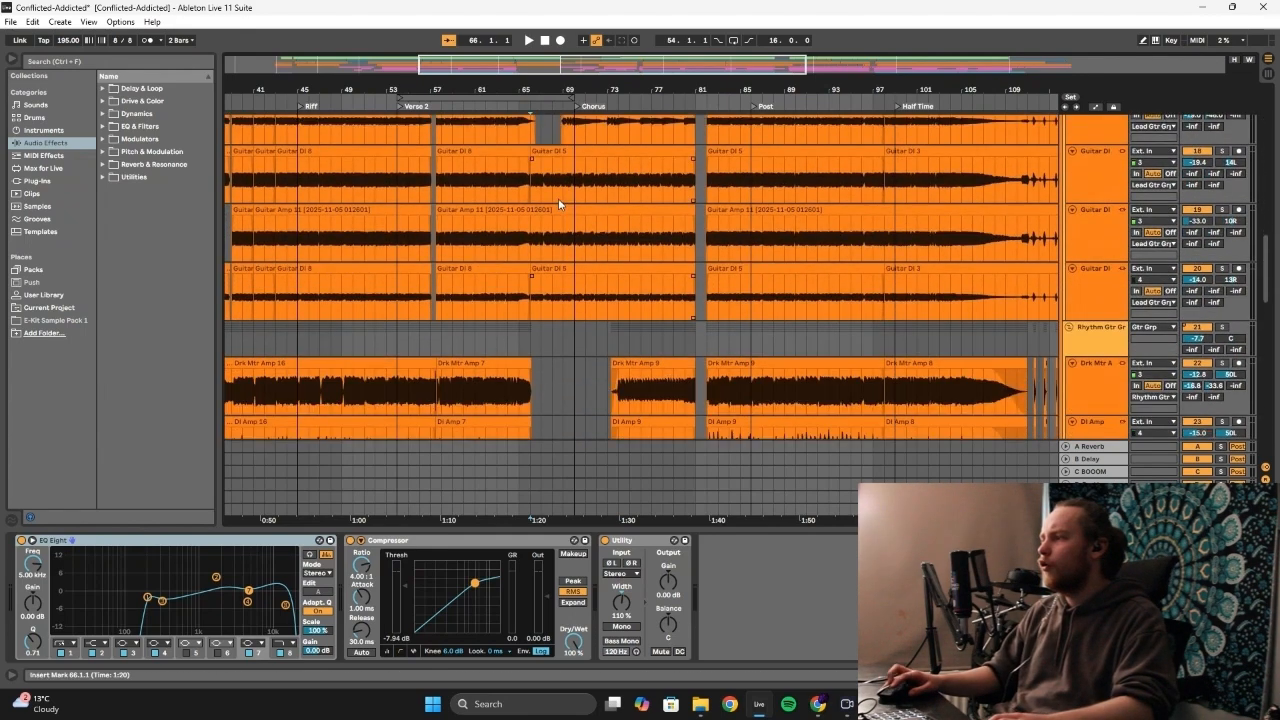
scroll(545, 348, down, 3)
scroll(528, 269, up, 4)
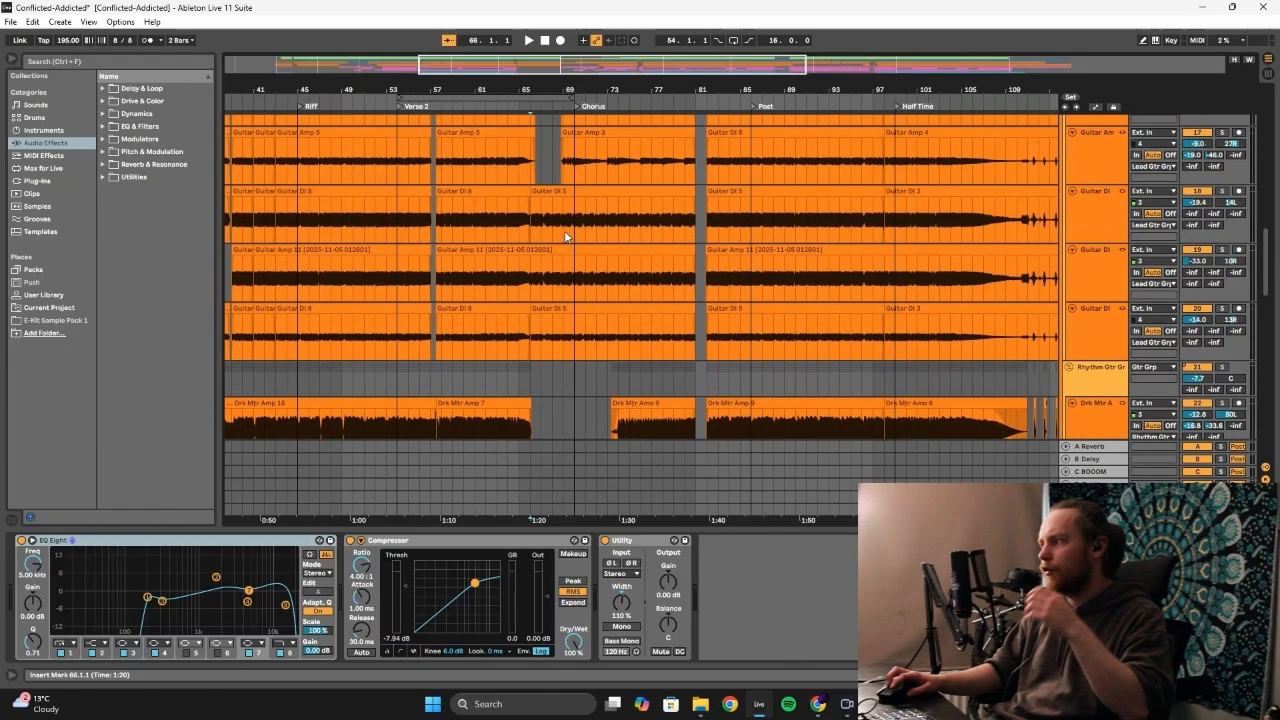
scroll(570, 225, up, 6)
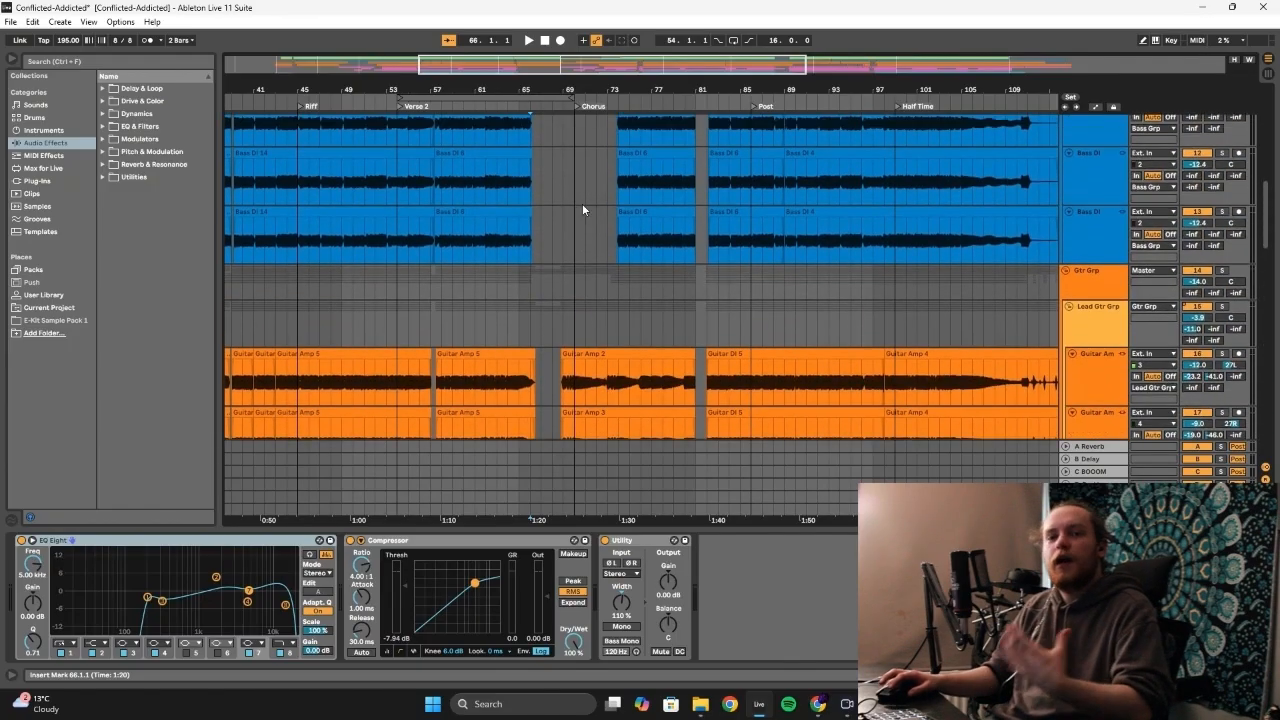
scroll(580, 209, up, 1)
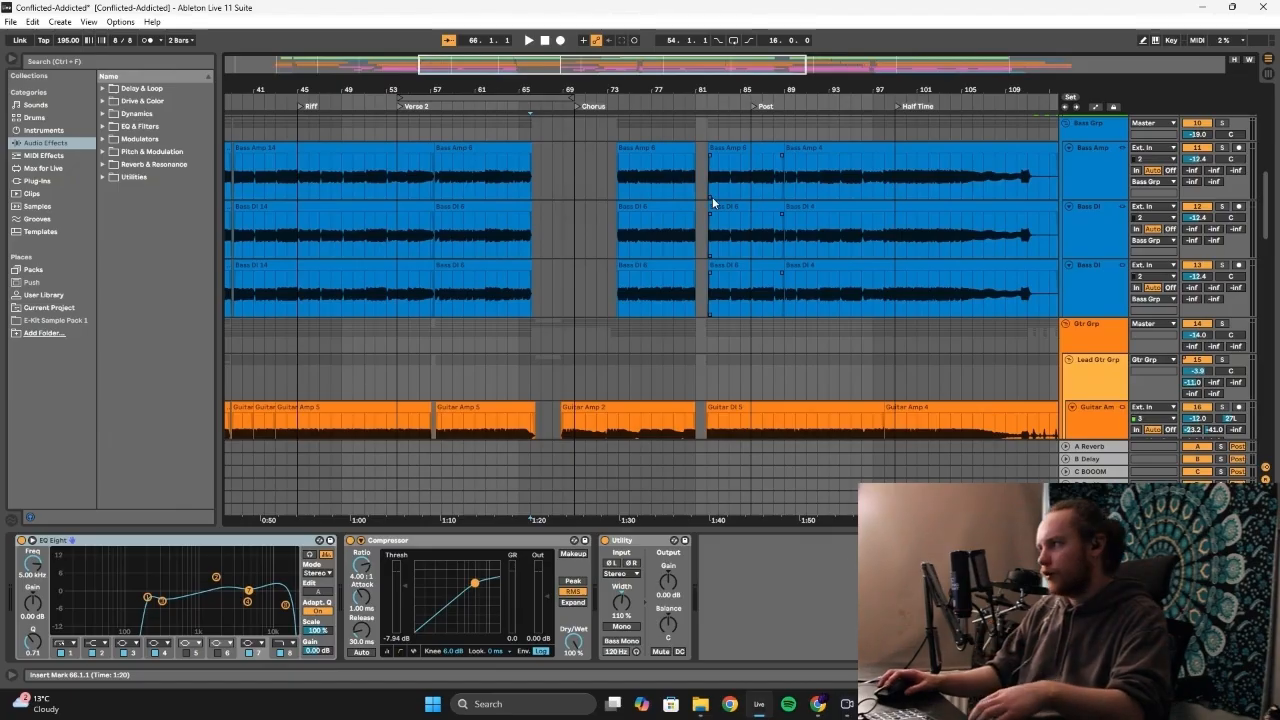
Play the arrangement from 65.1.1 into the second Chorus while following the bass and lead guitar tracks
drag(751, 68, 751, 59)
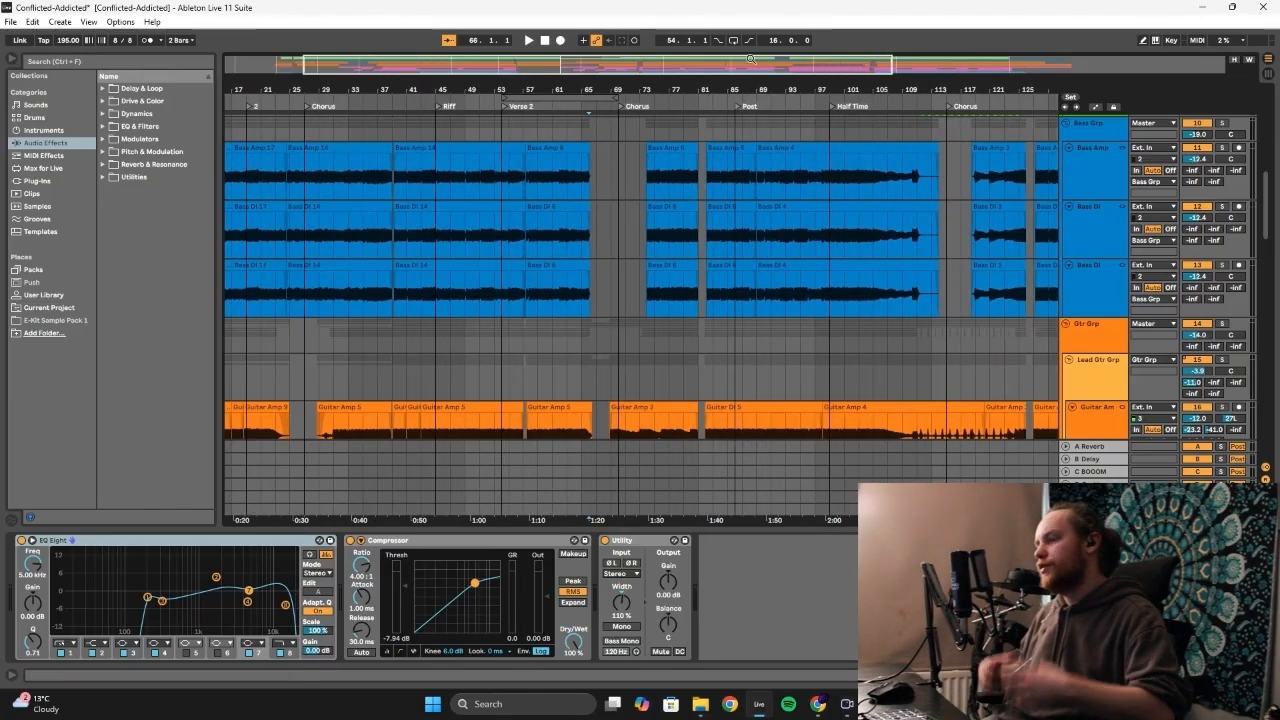
scroll(617, 144, down, 3)
click(617, 144)
key(space)
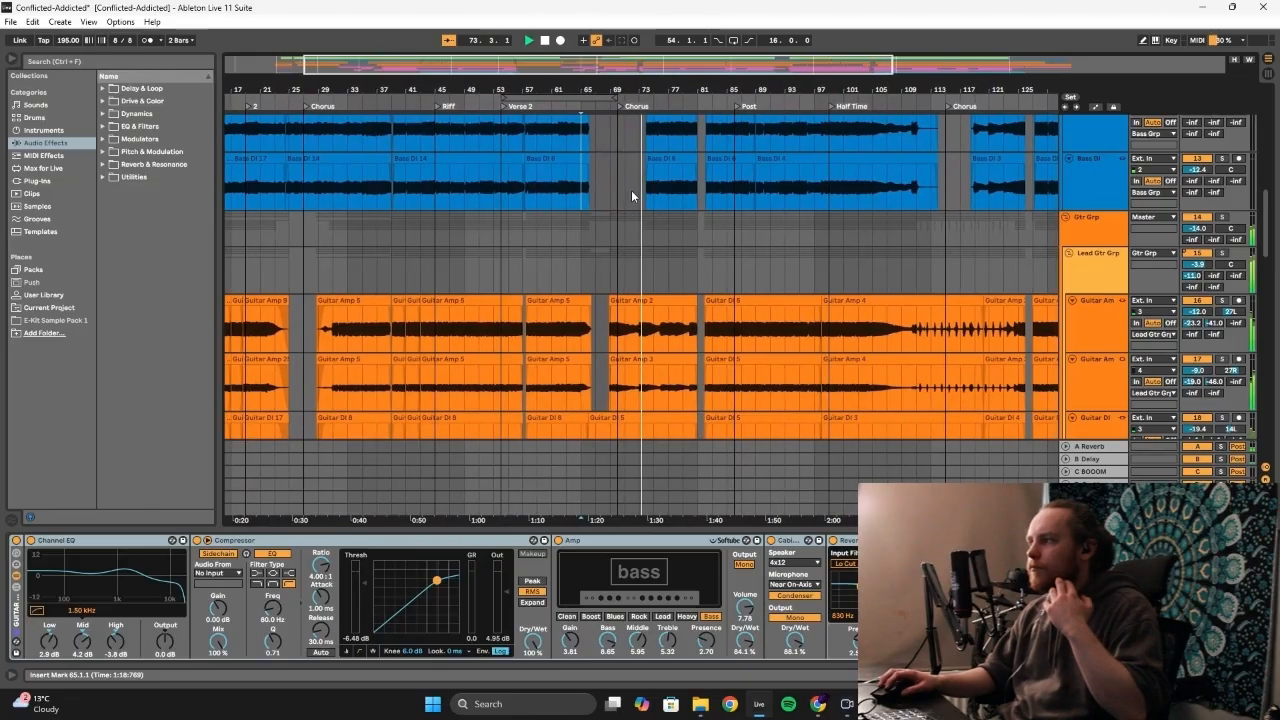
scroll(630, 189, up, 1)
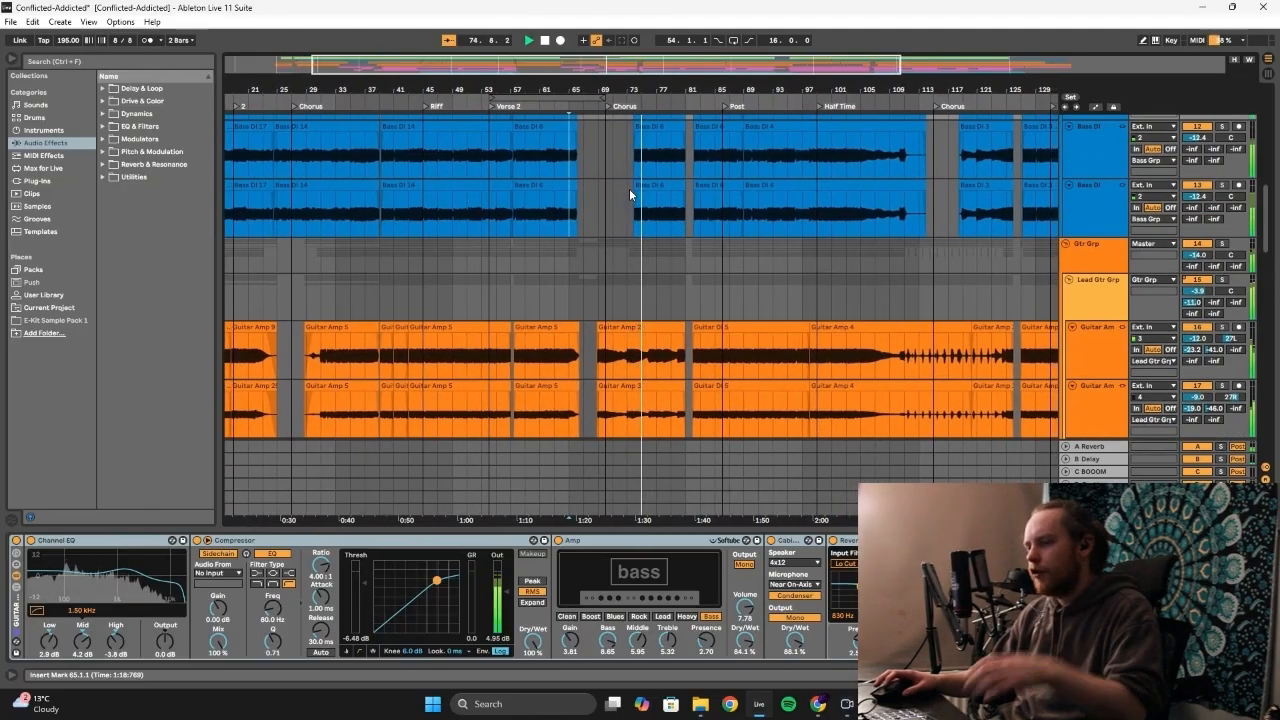
scroll(631, 190, up, 1)
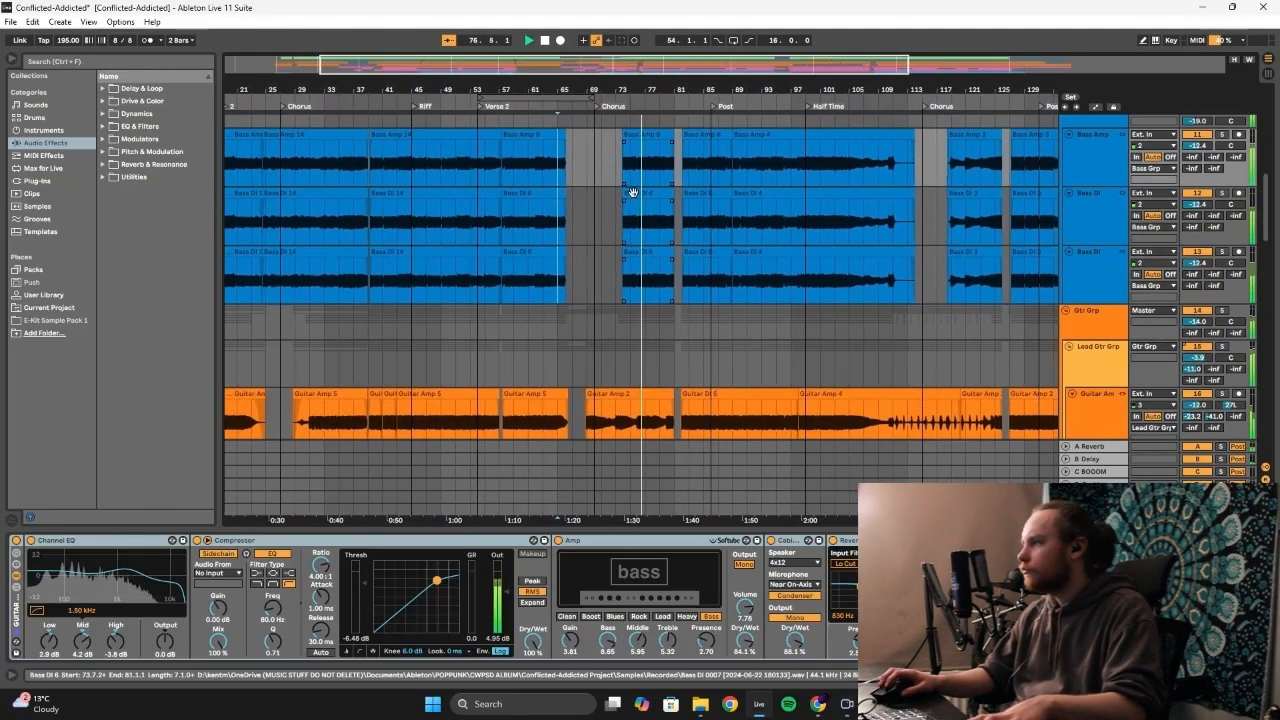
scroll(634, 194, up, 3)
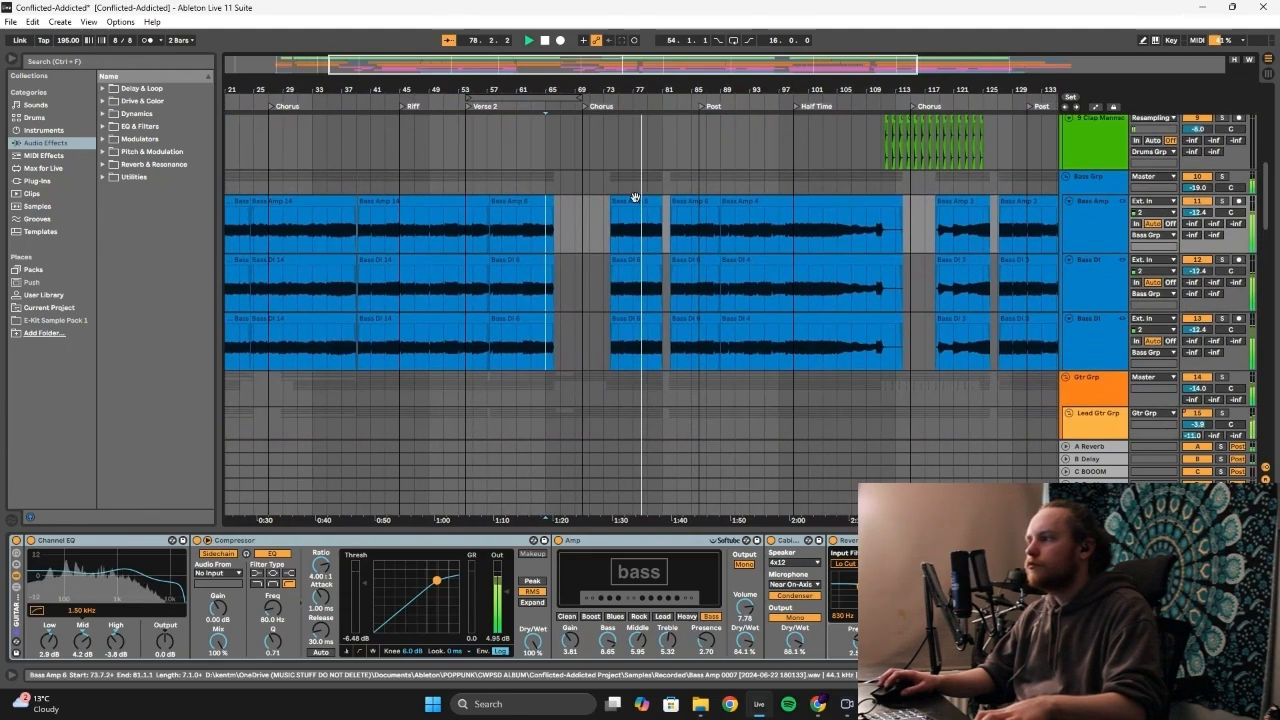
Return to the drum kit tracks, show the gap near bar 110 before the last Chorus and place the insert mark at 110.1.1
scroll(635, 196, up, 2)
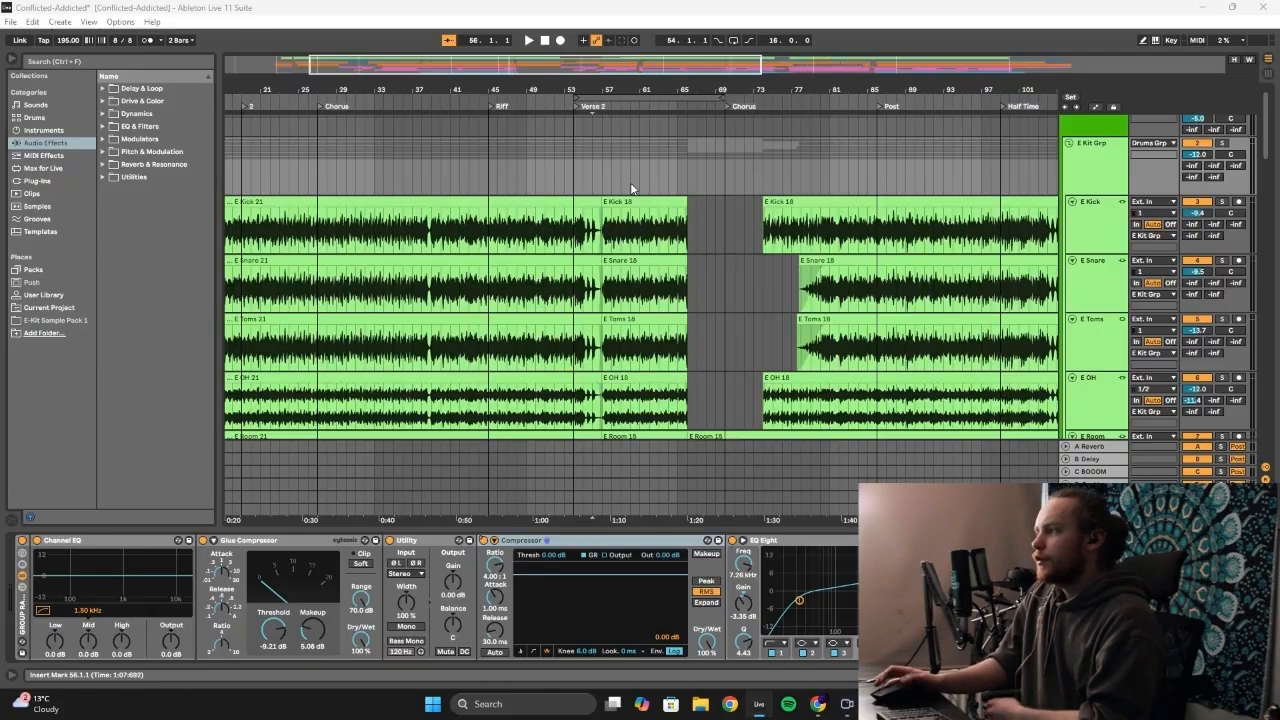
scroll(698, 135, up, 1)
mouse_move(651, 65)
mouse_down()
mouse_move(638, 177)
mouse_move(557, 177)
mouse_up()
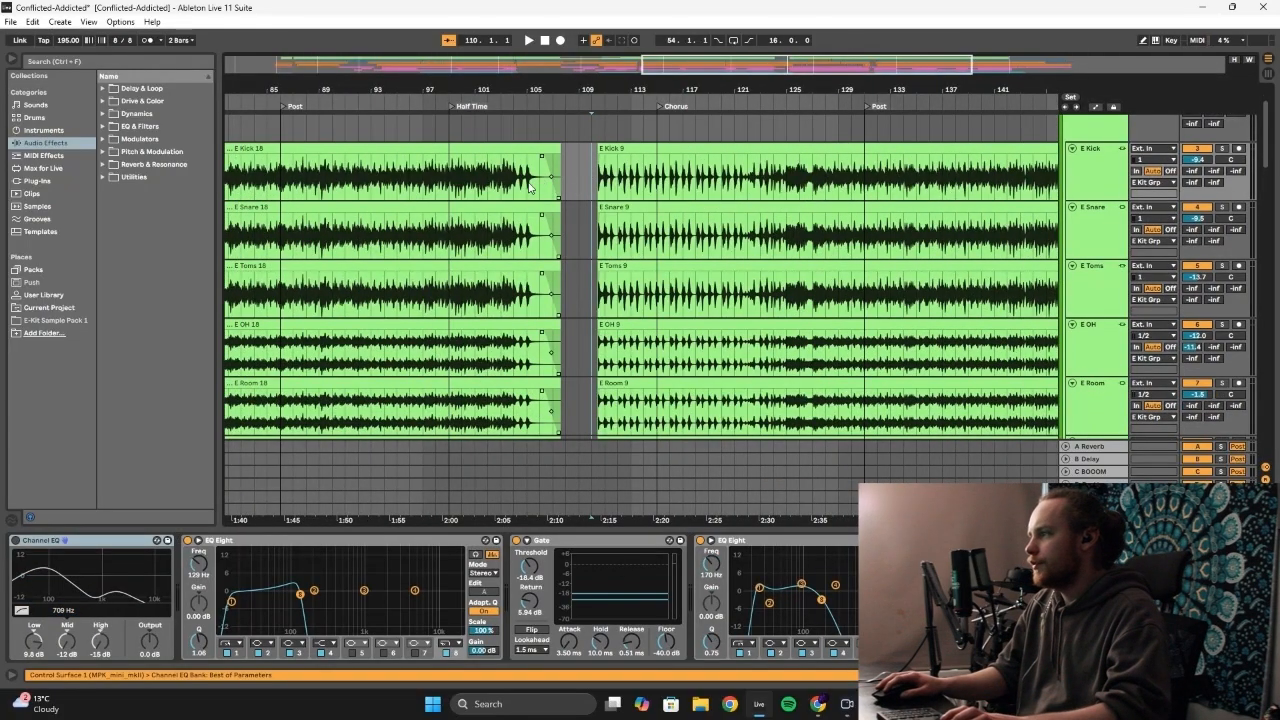
Play the arrangement from 110.4.1 into the last Chorus while following the drum, clap and bass tracks
drag(742, 70, 670, 146)
click(666, 178)
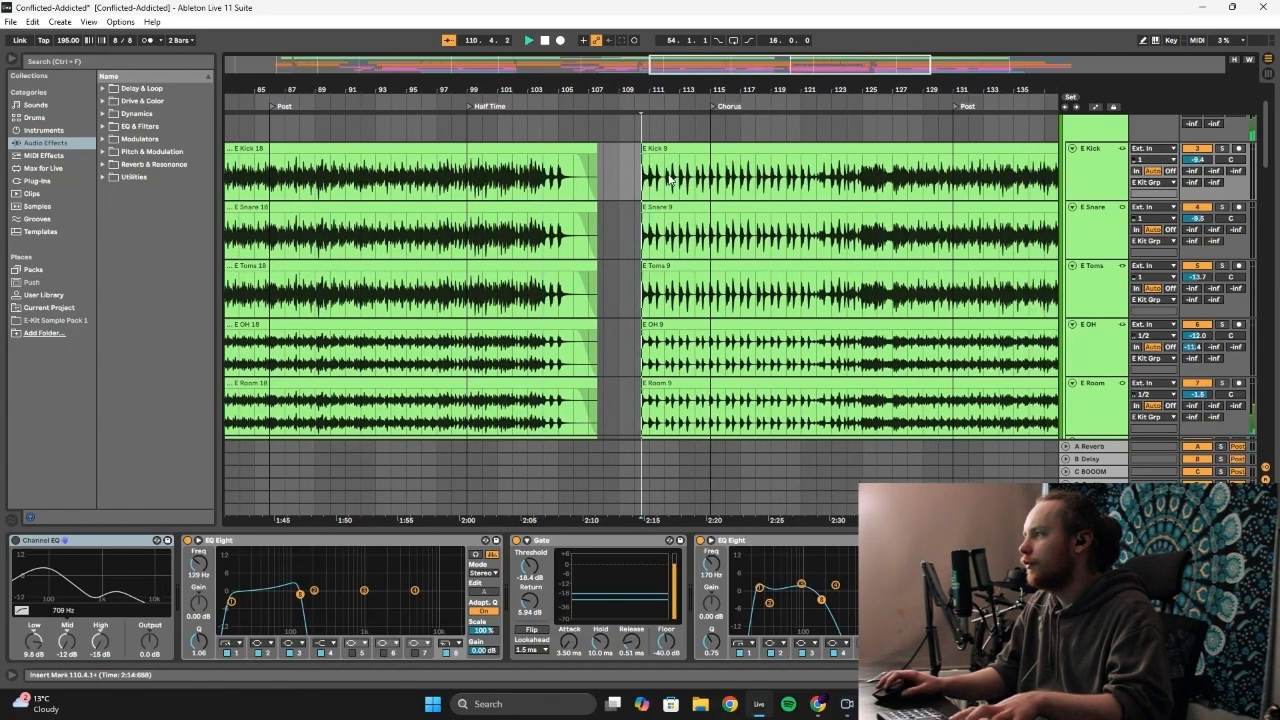
scroll(620, 170, right, 2)
key(space)
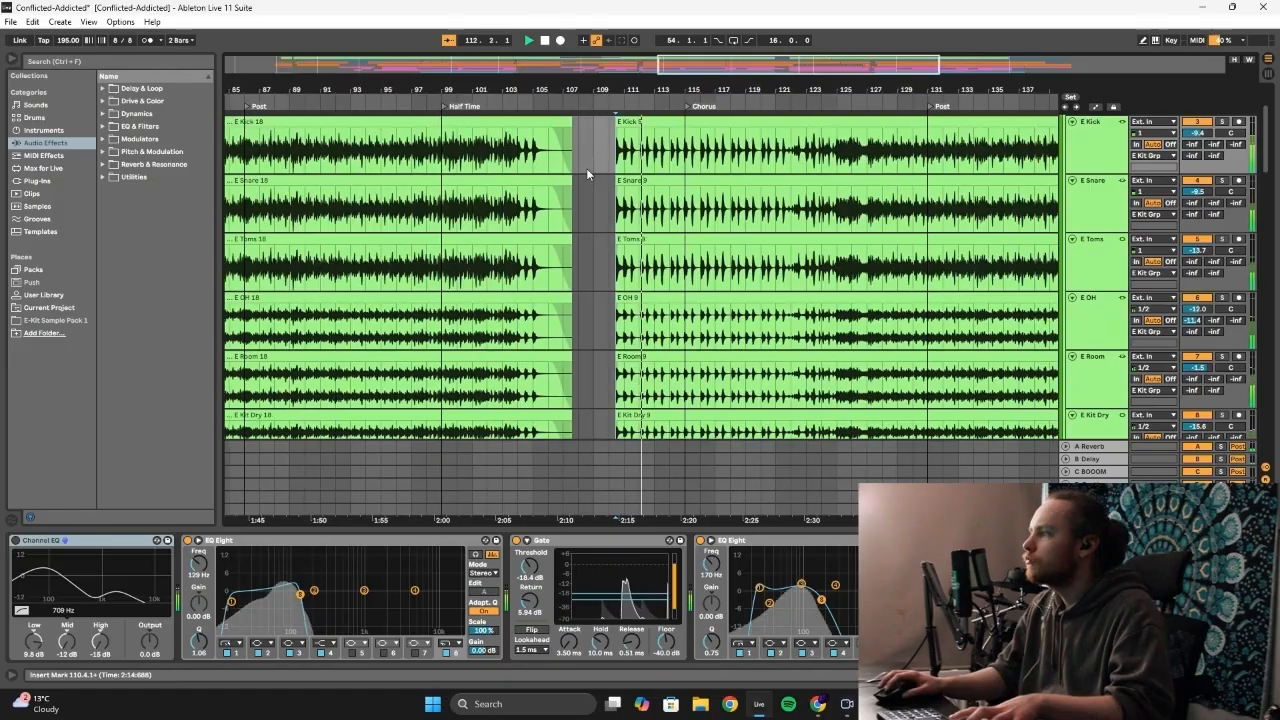
scroll(572, 156, down, 2)
scroll(566, 155, down, 8)
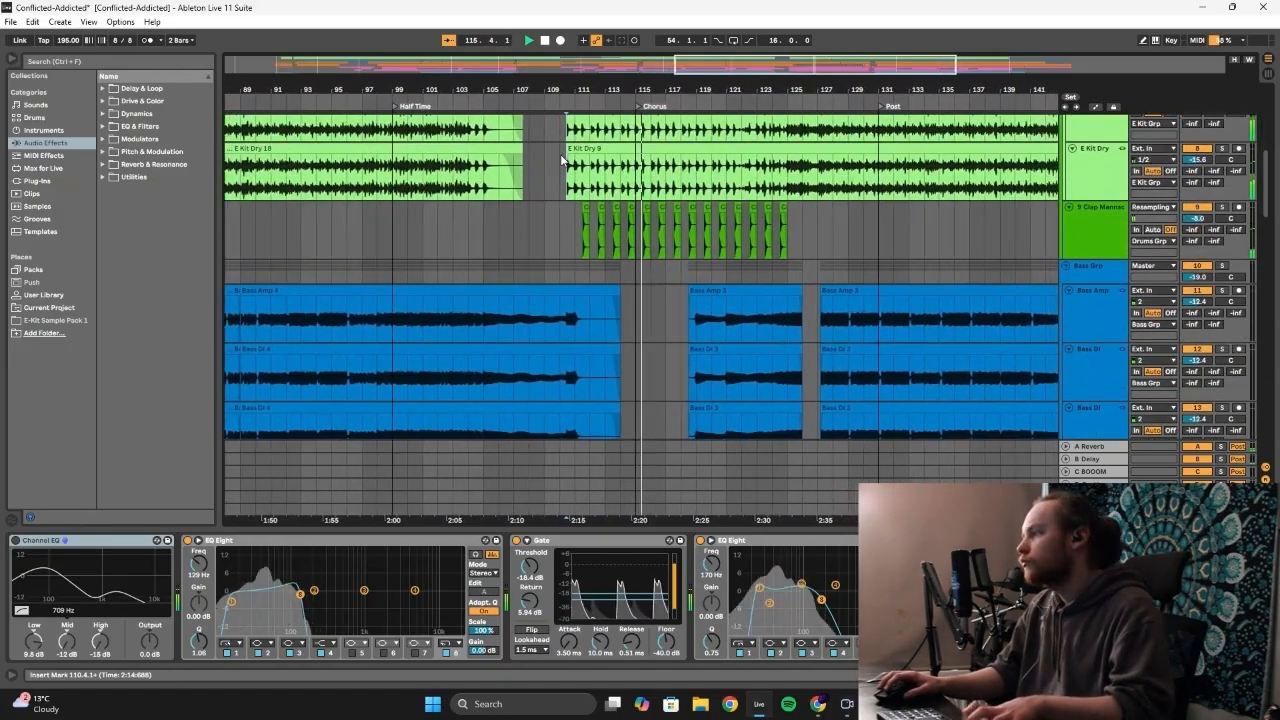
scroll(568, 222, up, 1)
scroll(568, 222, up, 4)
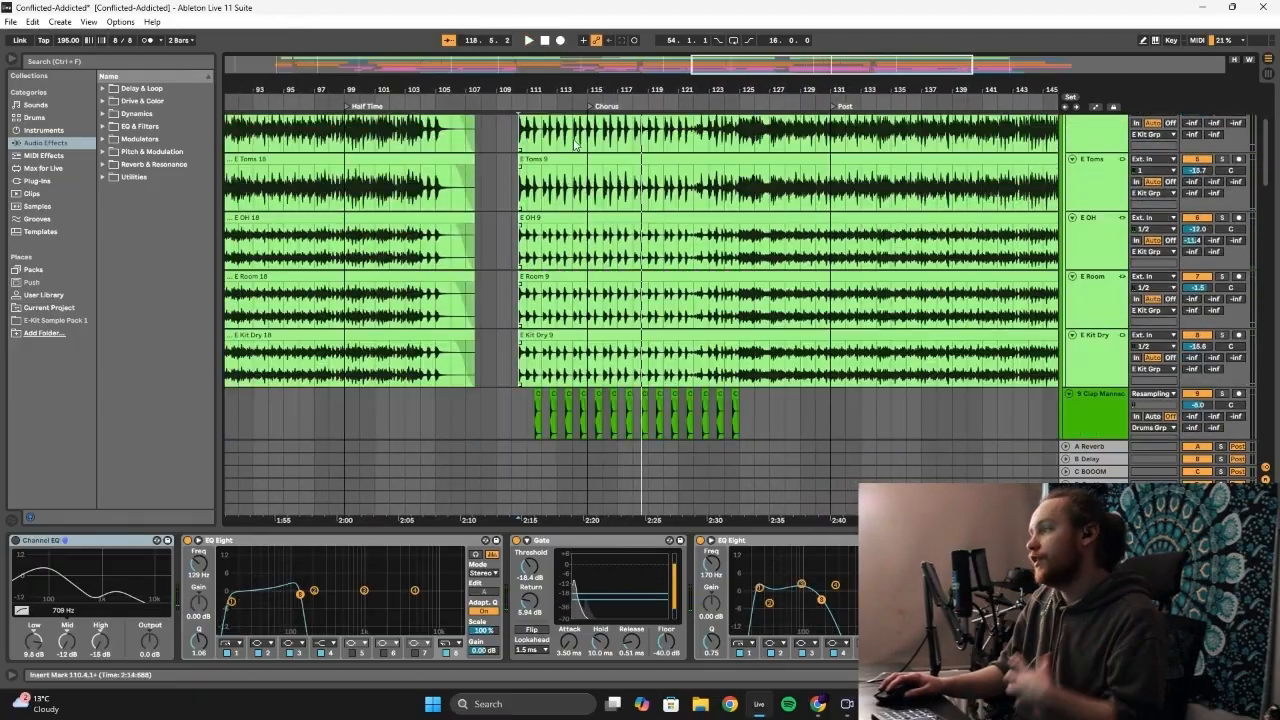
Solo the drum kit and play it from 110.5.1 towards the last Chorus, with the E Snare effect chain shown
click(565, 133)
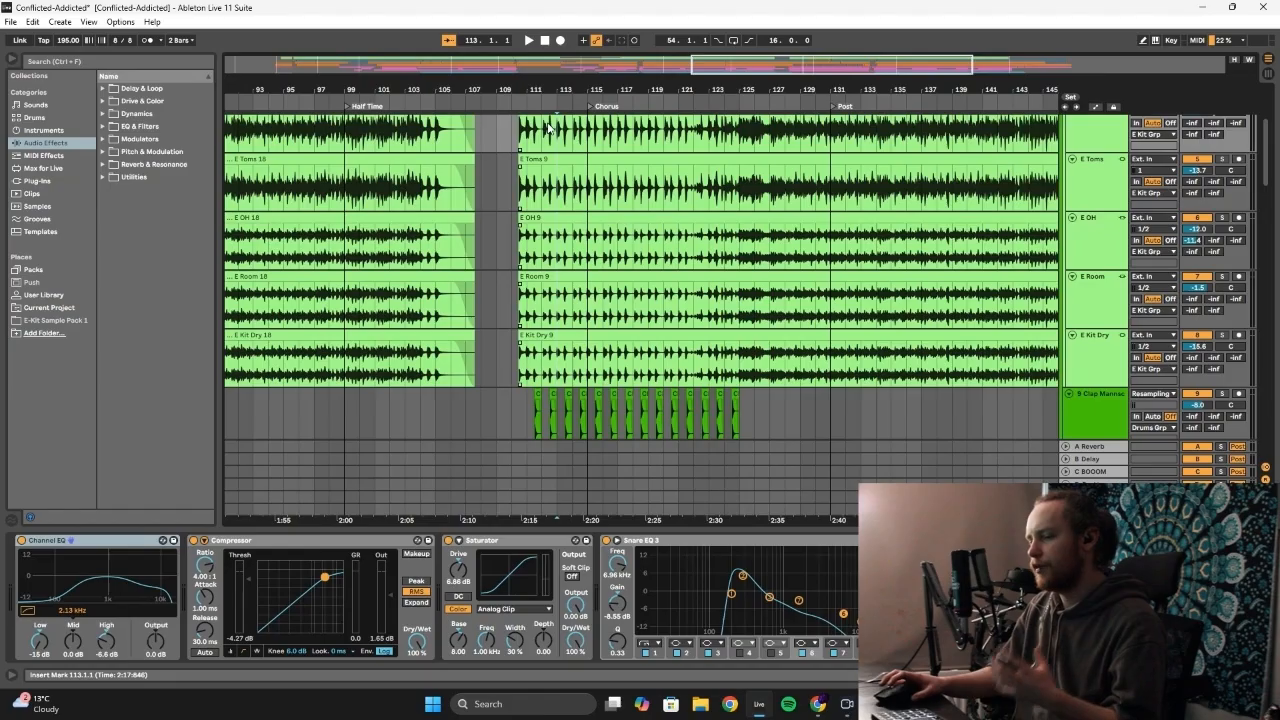
drag(680, 82, 706, 131)
key(space)
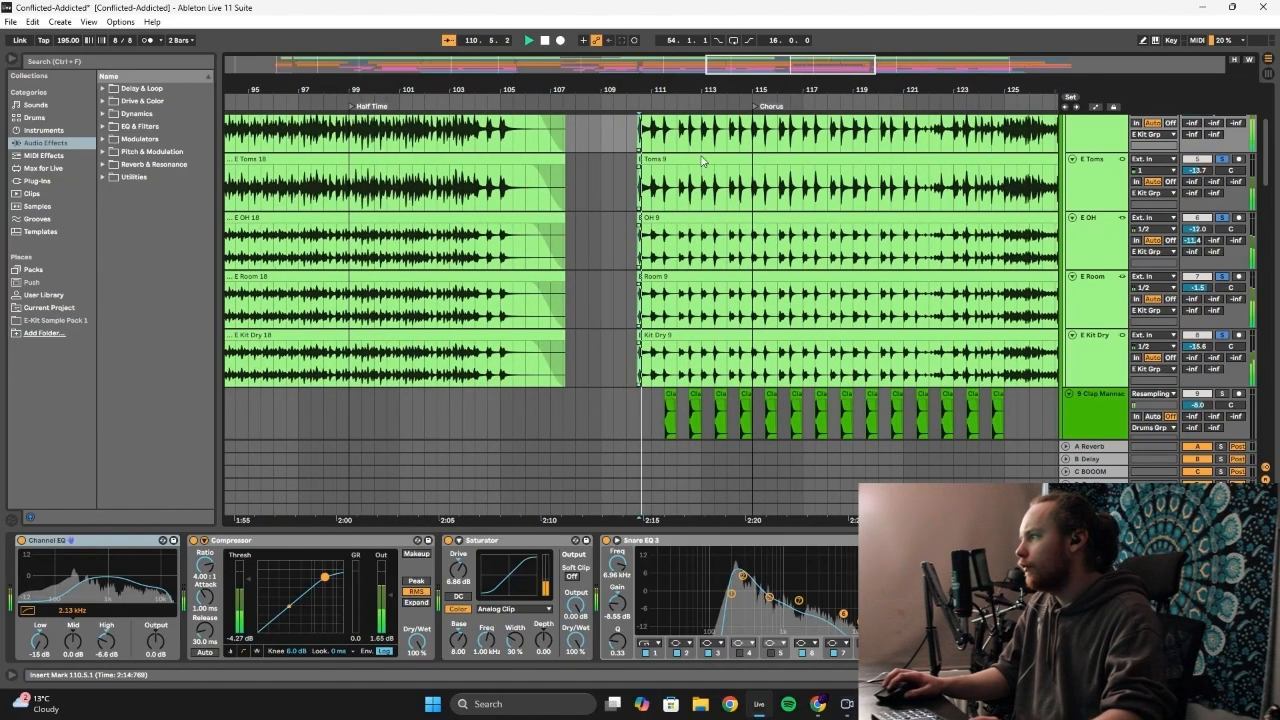
scroll(700, 200, up, 1)
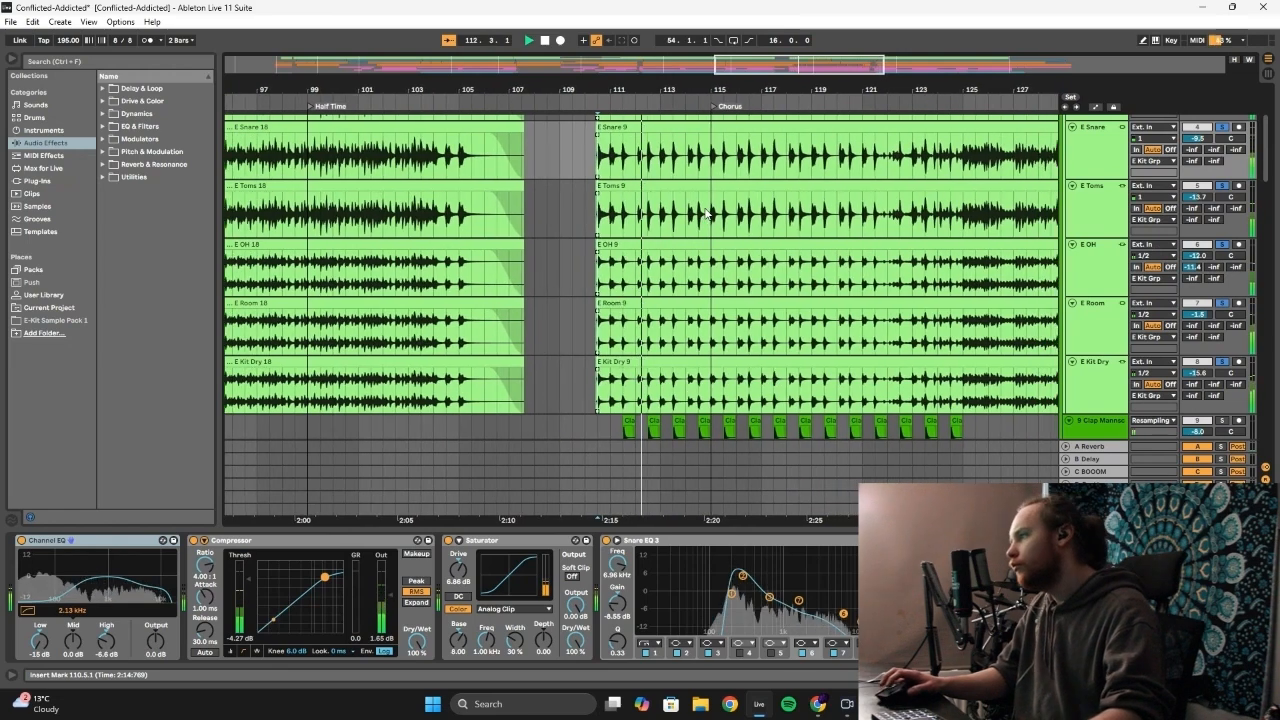
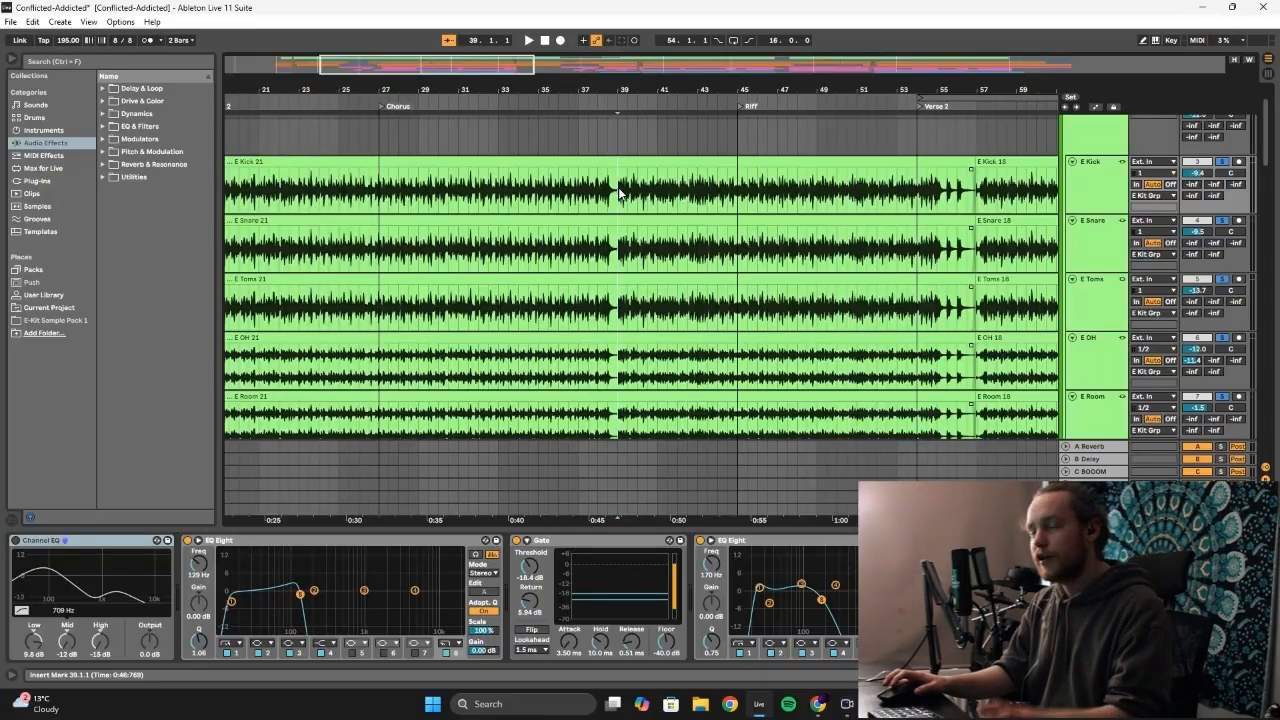
Examine the short drum stop before bar 39, unsolo the kit and play the full mix from 38.3.1
key(space)
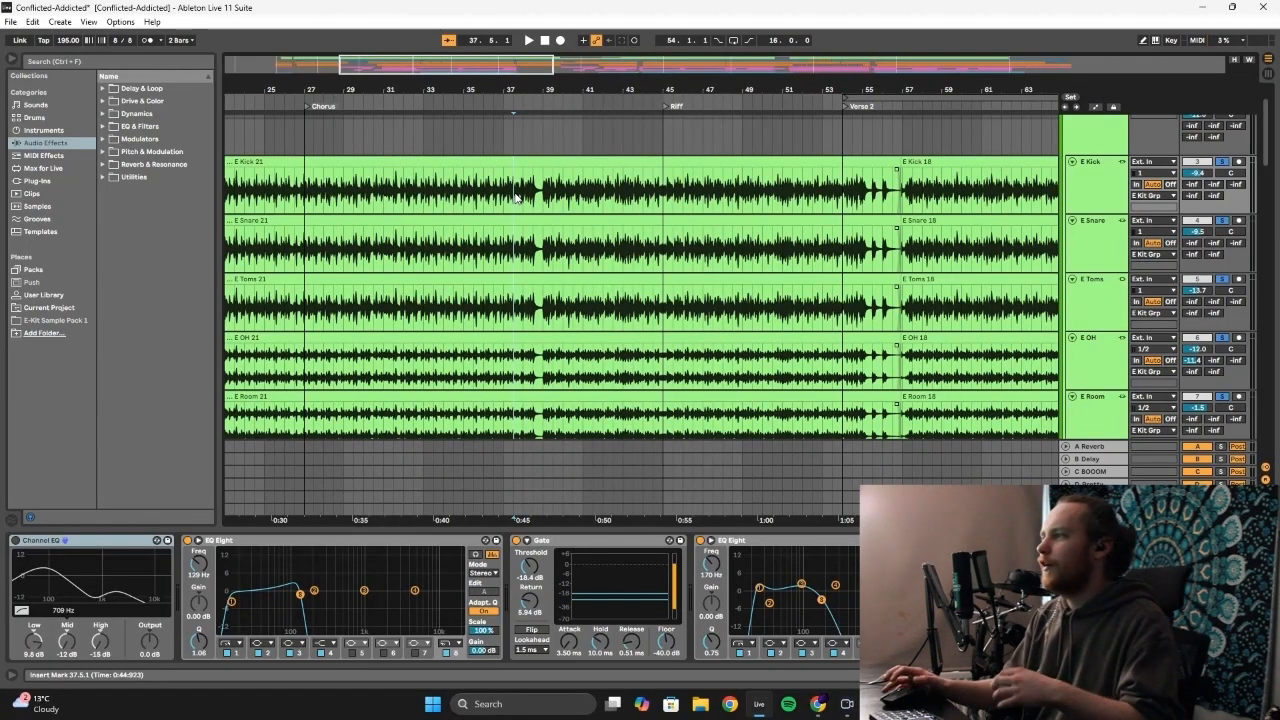
scroll(511, 193, up, 8)
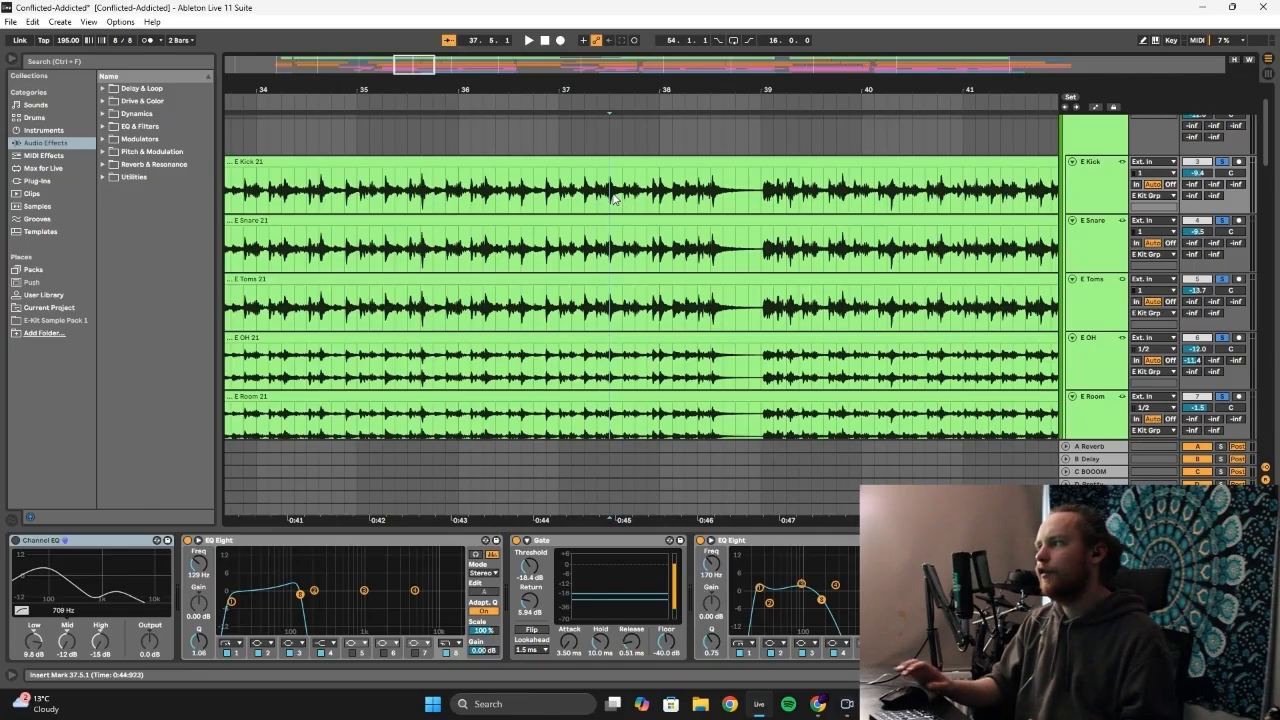
key(s)
click(680, 201)
key(space)
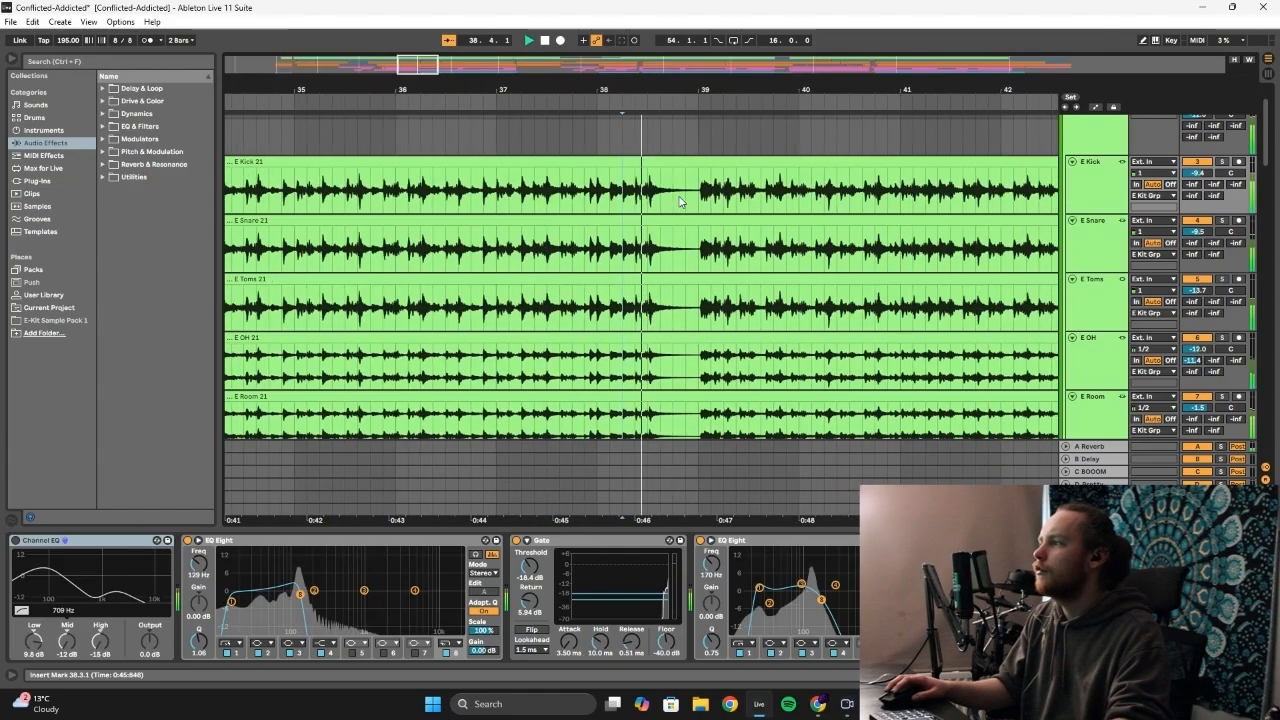
Listen to the bass and guitars soloed around the stop before bar 39, then replay the passage with all tracks
scroll(592, 271, down, 4)
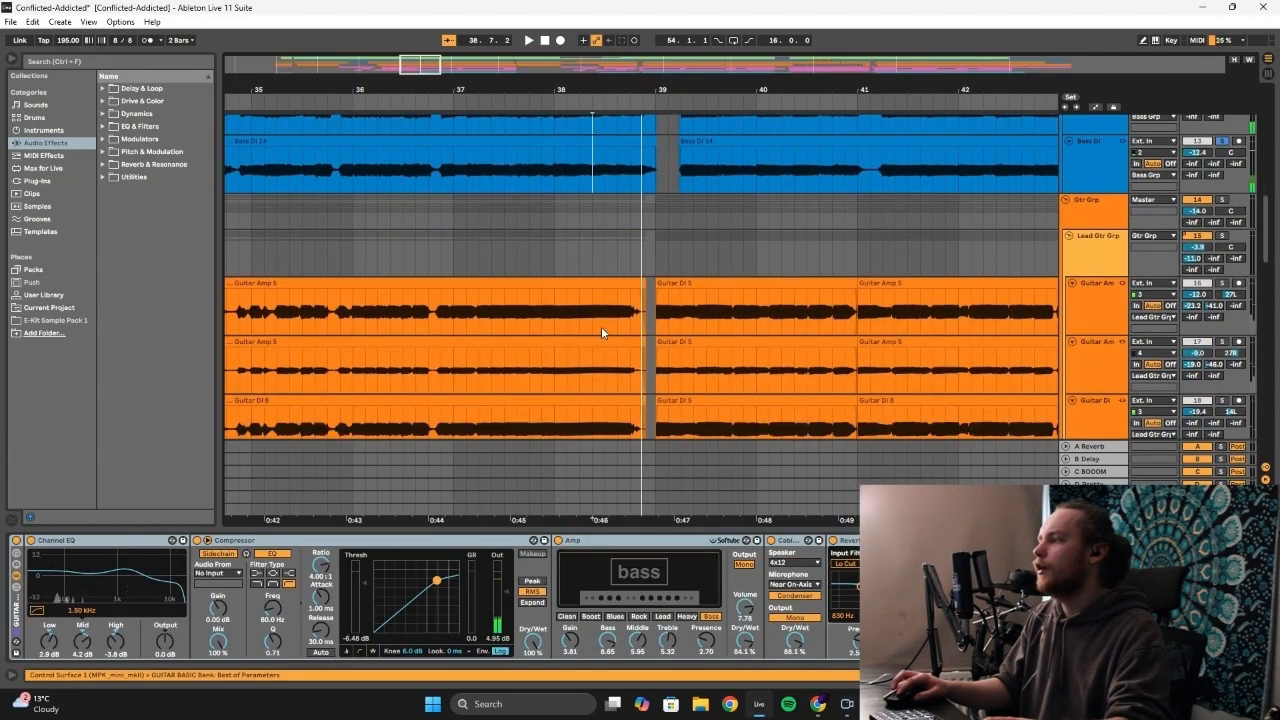
click(578, 302)
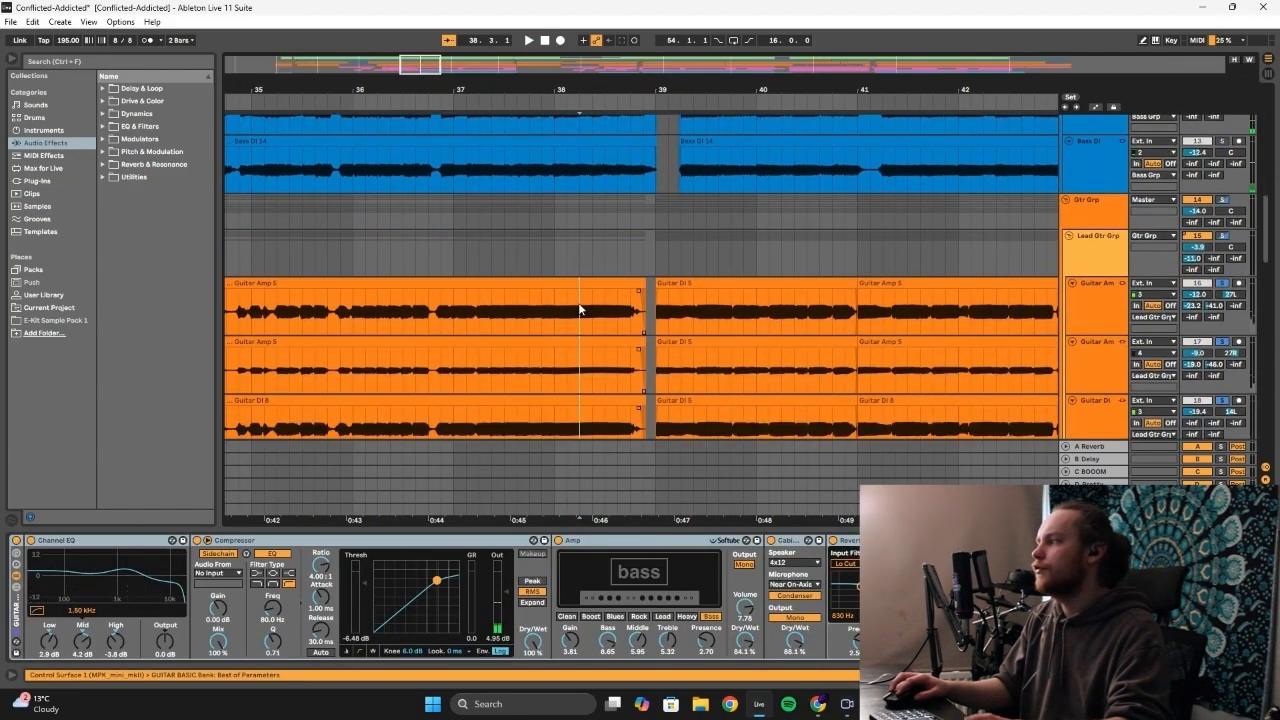
scroll(582, 227, up, 3)
scroll(582, 227, up, 5)
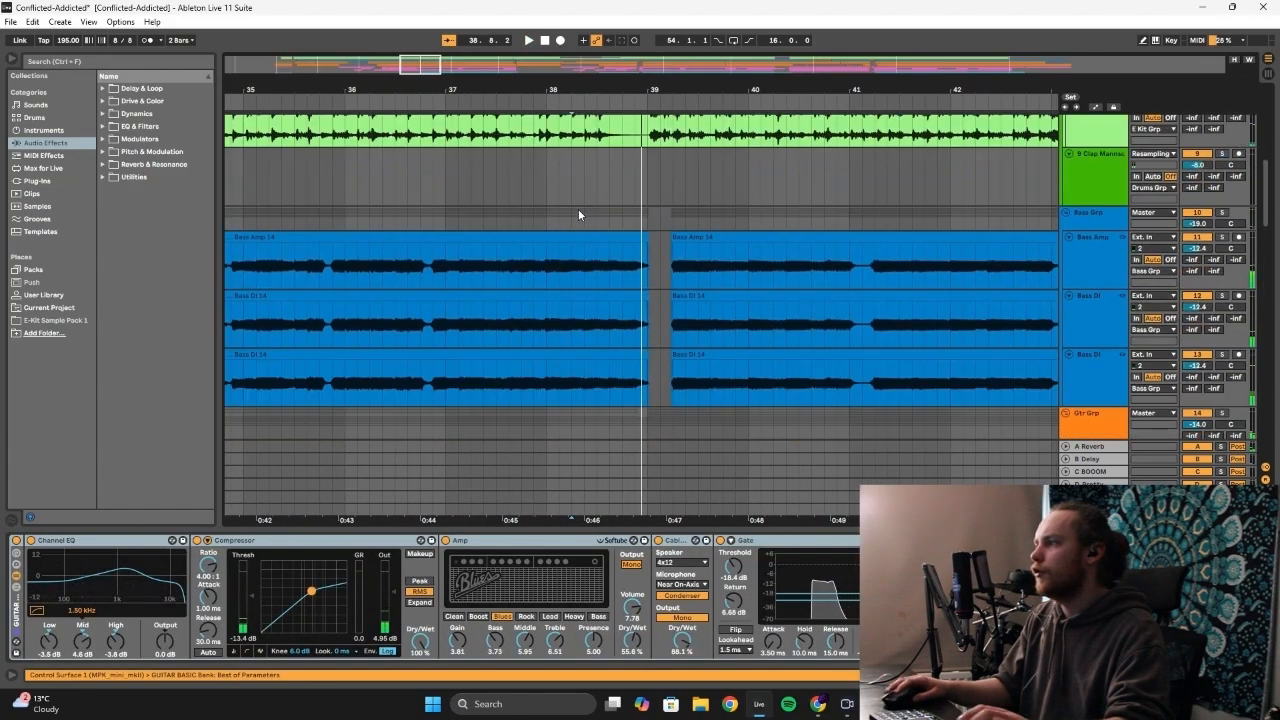
click(548, 195)
key(space)
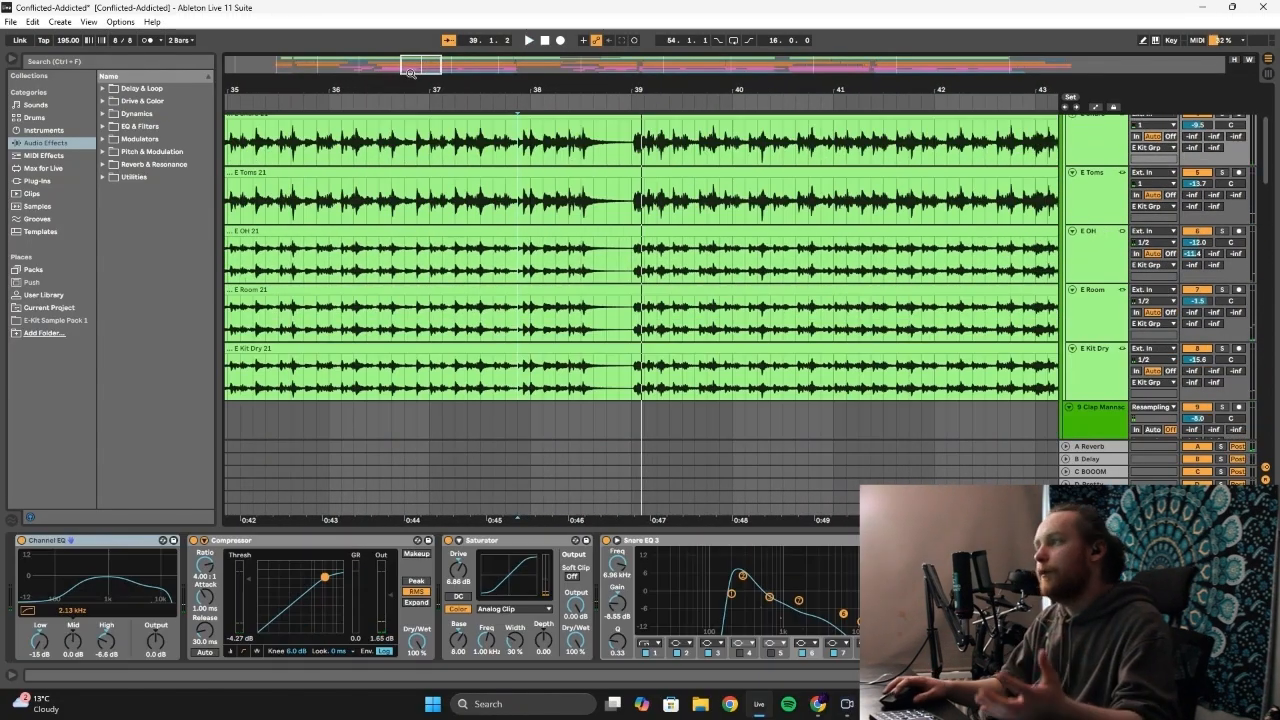
Go to the Half Time section and play the soloed drum kit from 98.1.1 and 99.1.1
drag(418, 61, 615, 185)
click(615, 185)
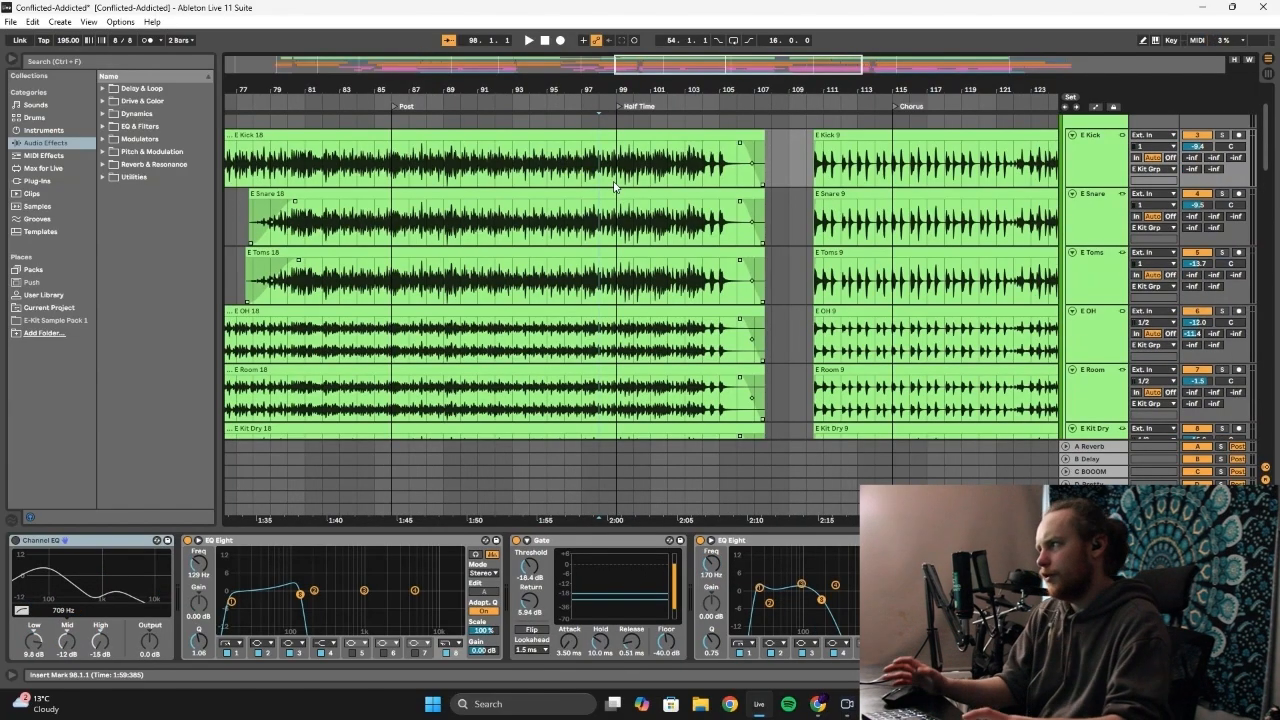
key(space)
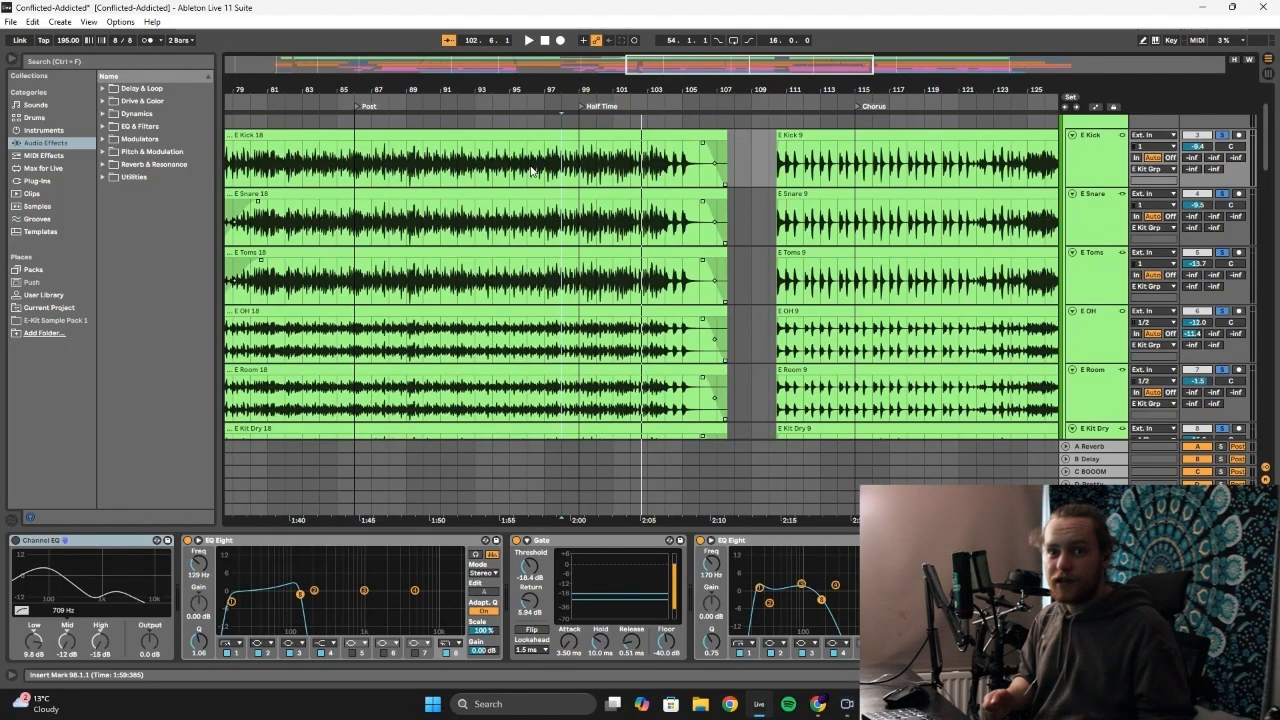
key(space)
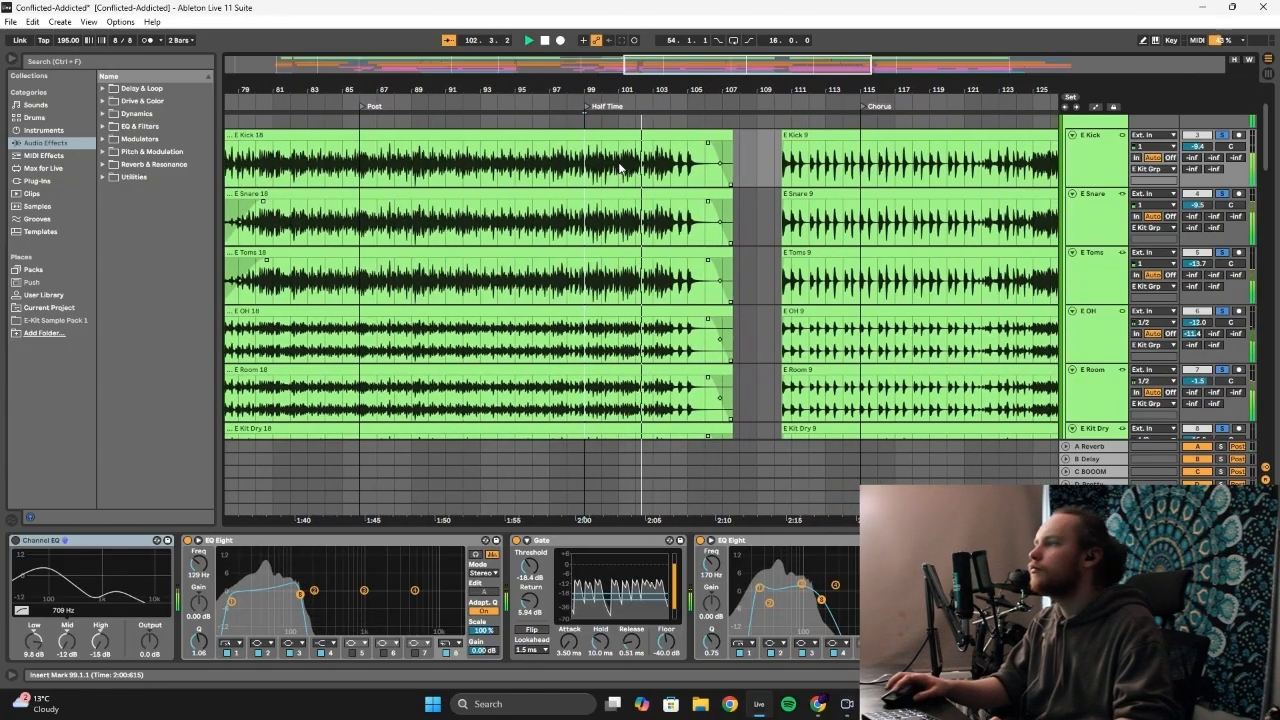
key(space)
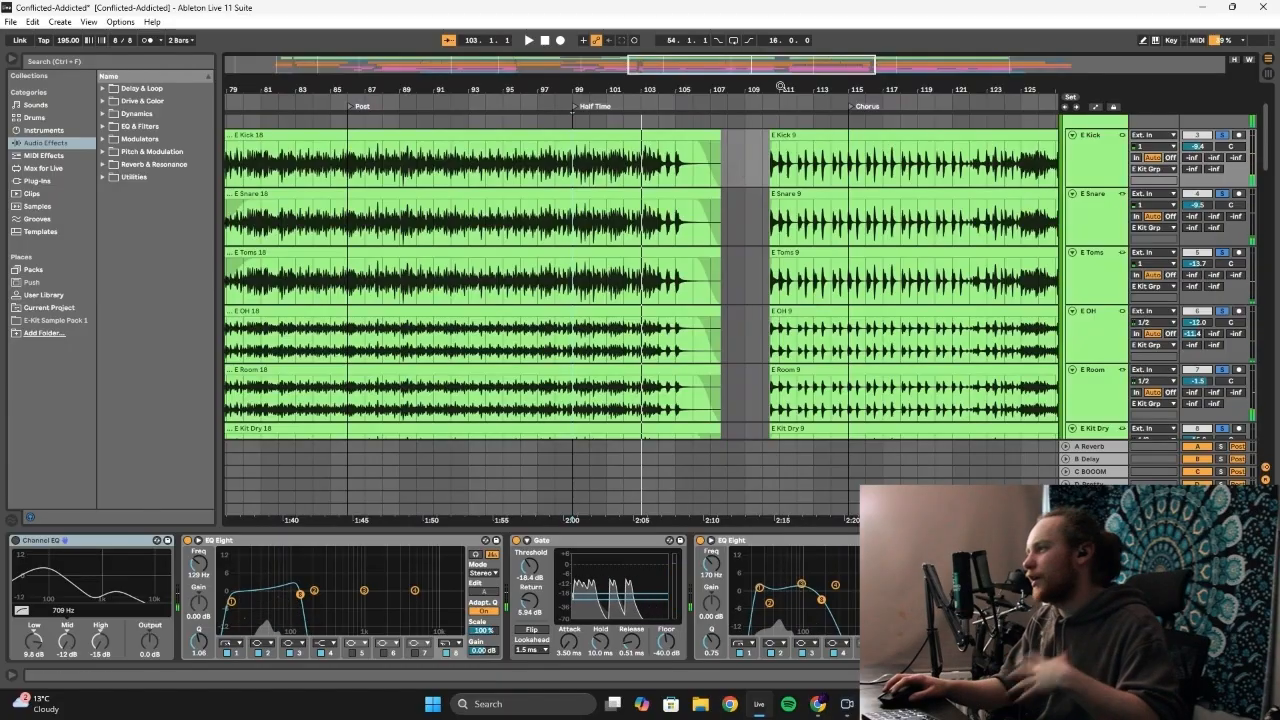
Play the soloed drum kit in the last Chorus from 122.1.1 and follow the build-up across its tracks
click(769, 170)
scroll(769, 170, right, 10)
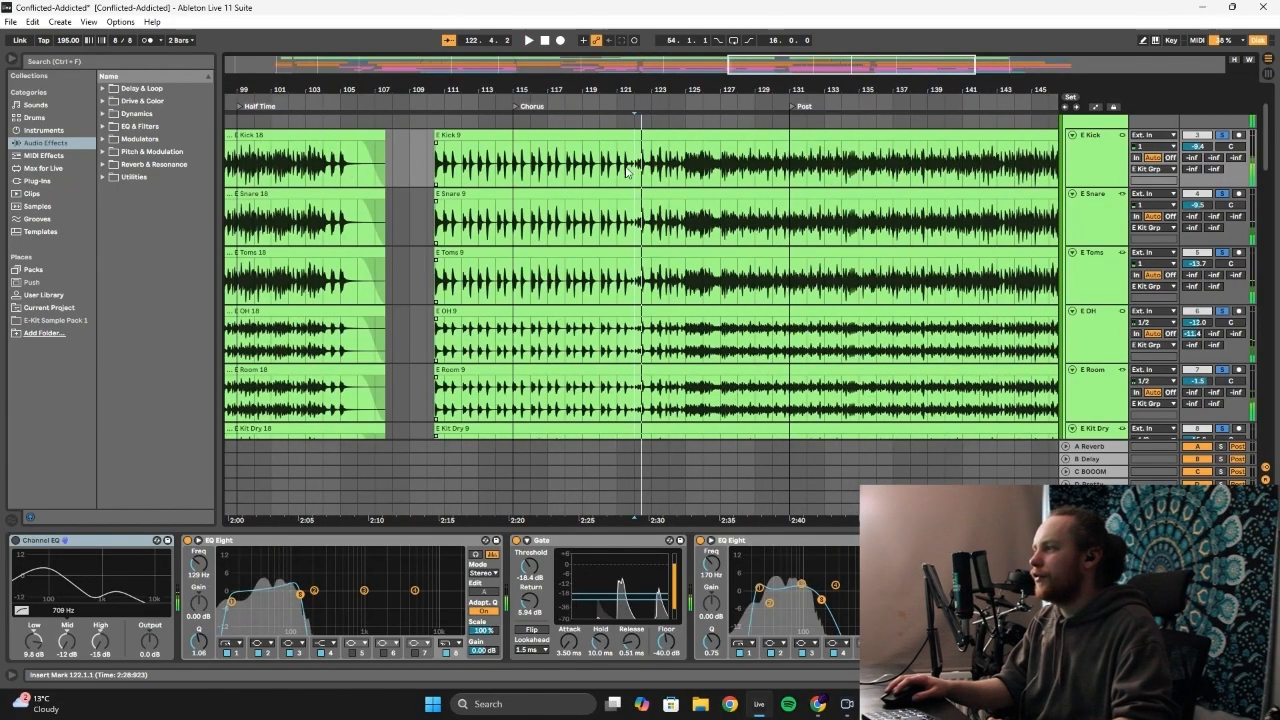
click(633, 170)
key(space)
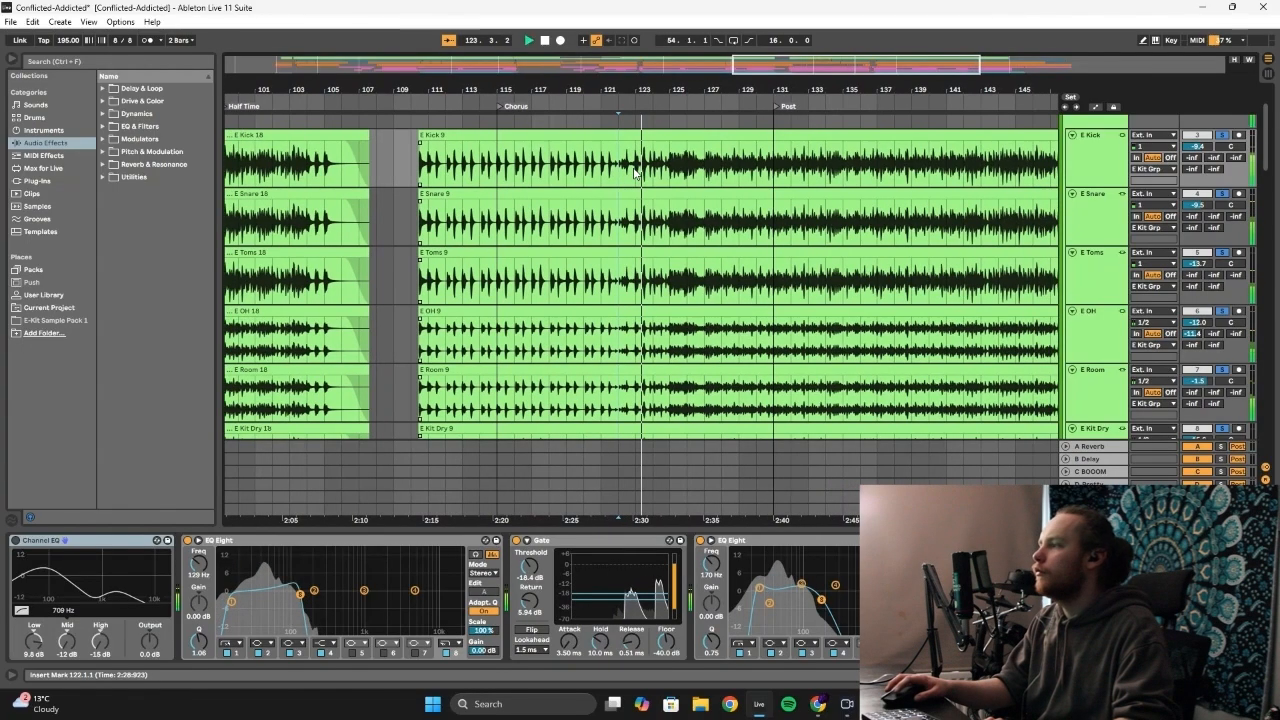
scroll(632, 178, down, 2)
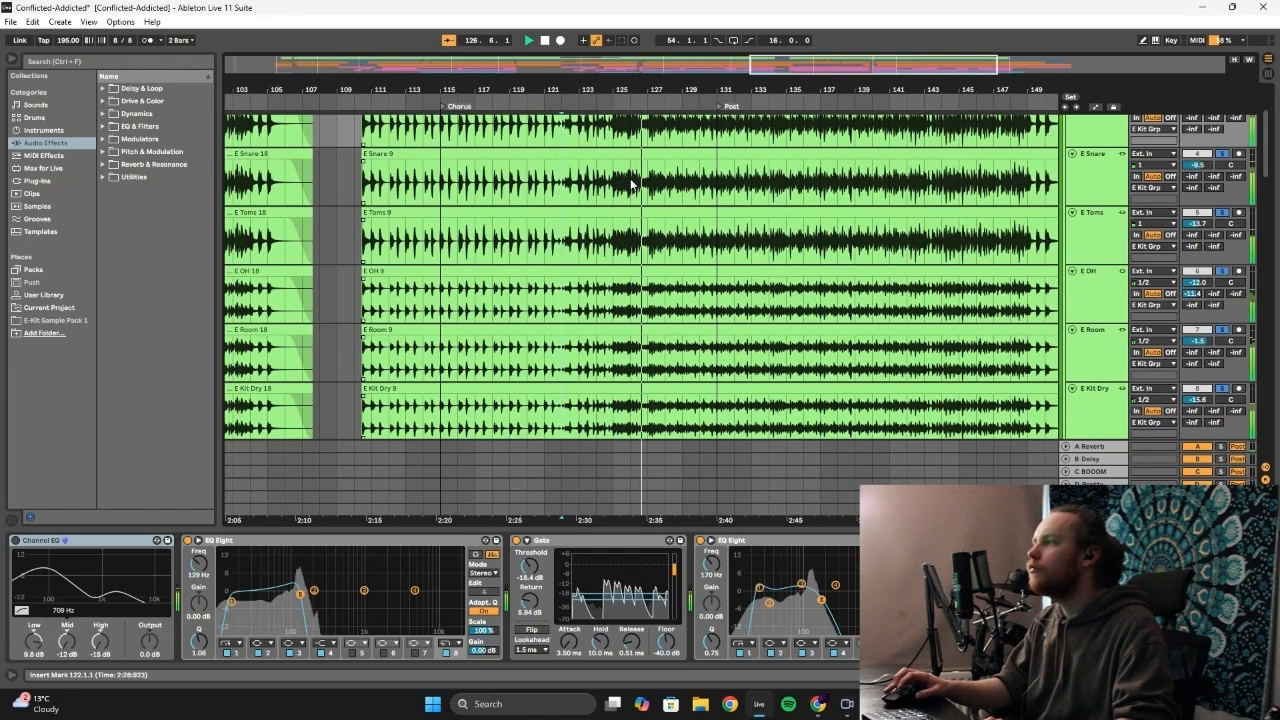
Compare the last Chorus drums by replaying from 126.1.1 with all tracks and from 125.1.1 with the kit soloed
scroll(631, 183, up, 4)
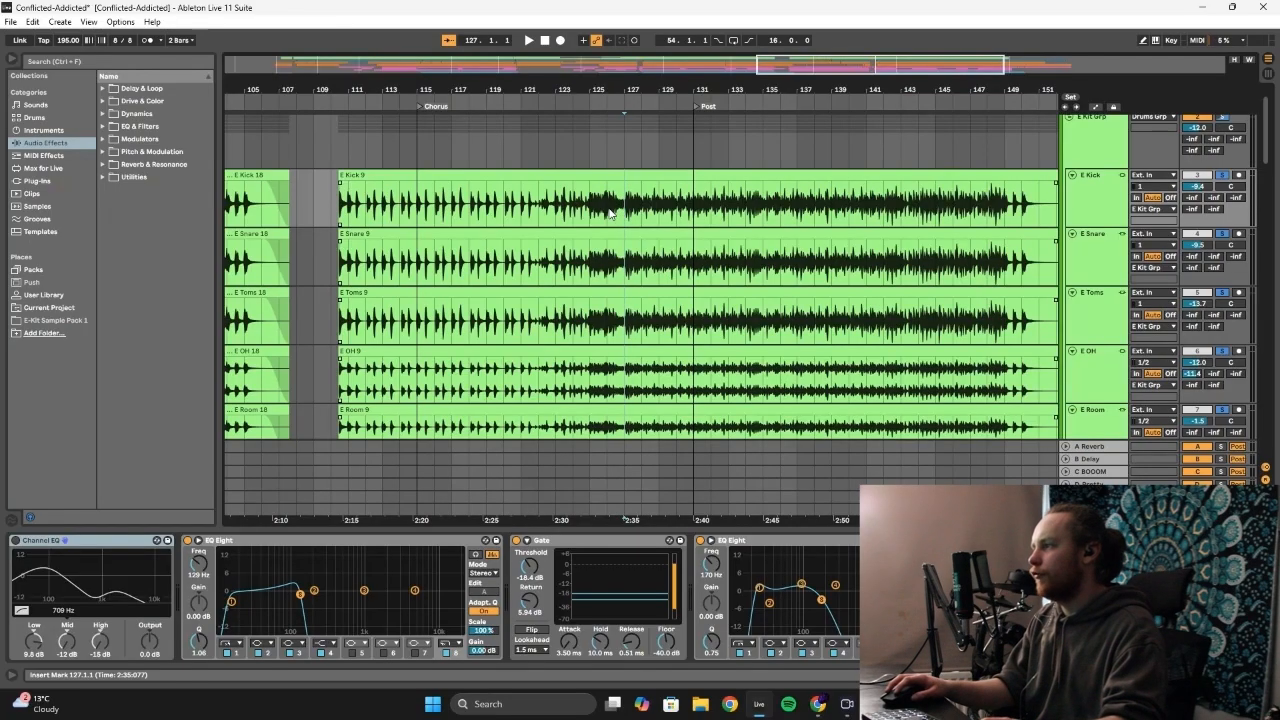
key(space)
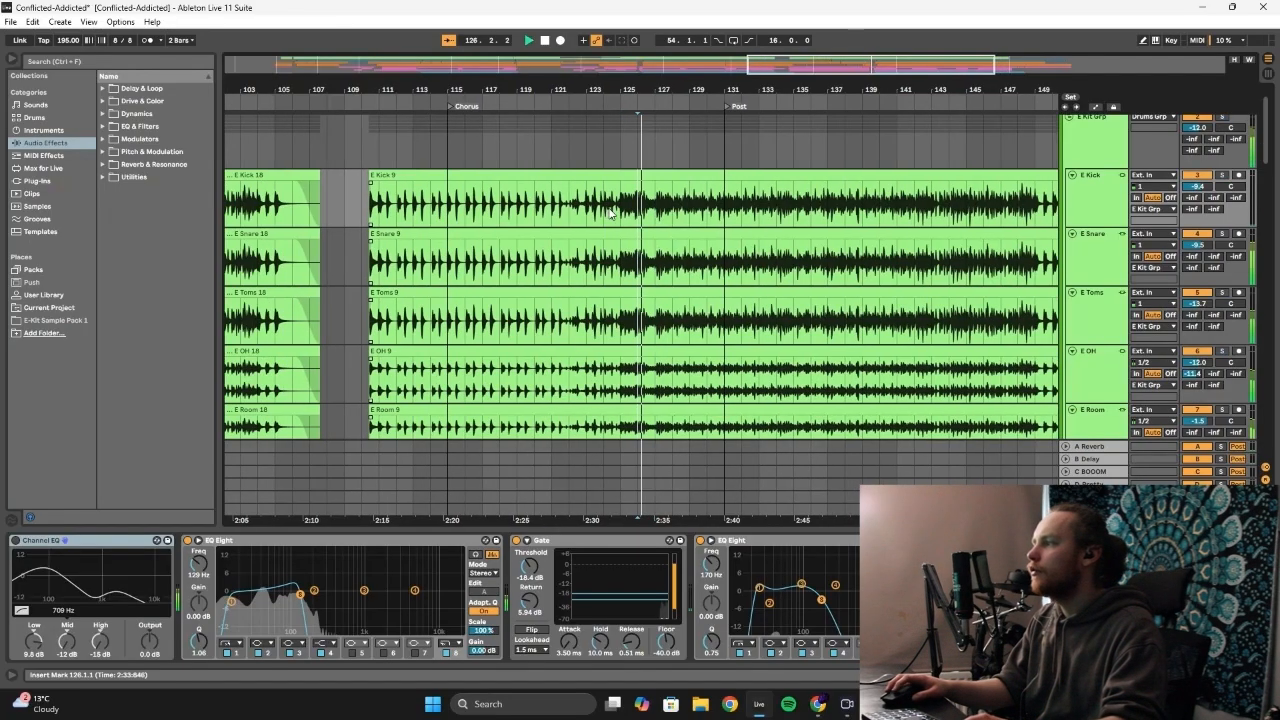
scroll(610, 212, down, 1)
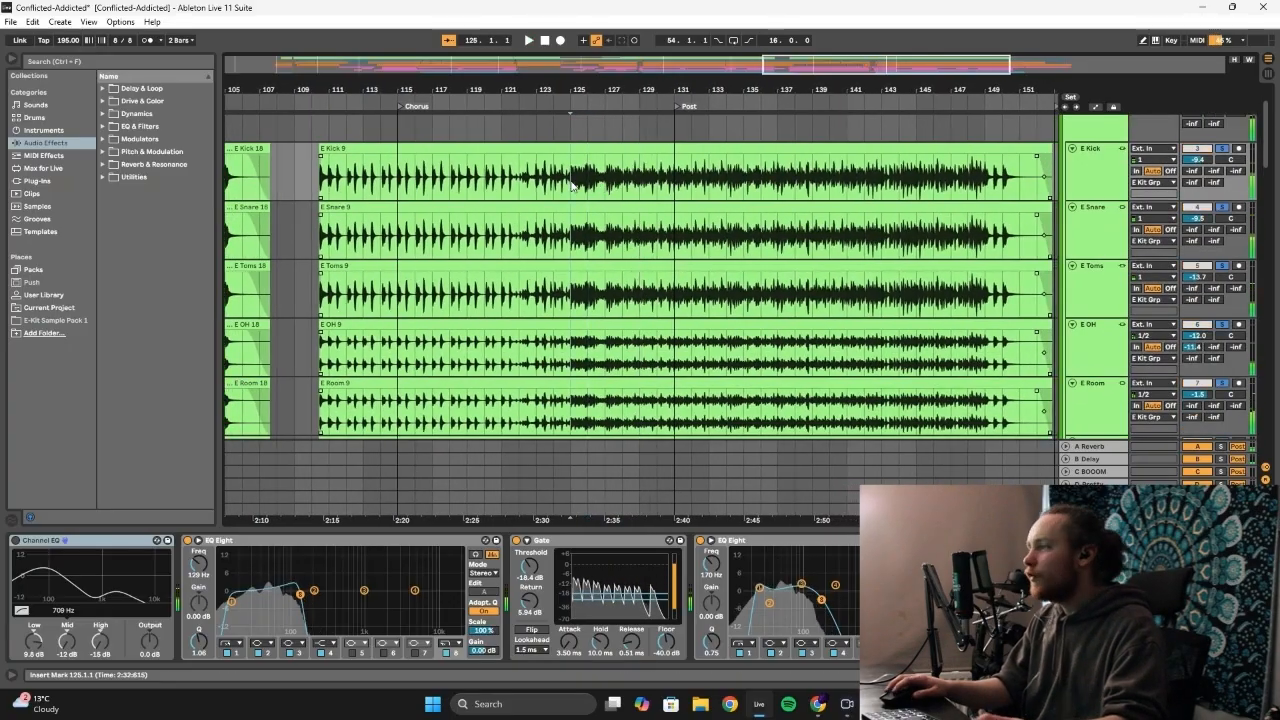
click(620, 198)
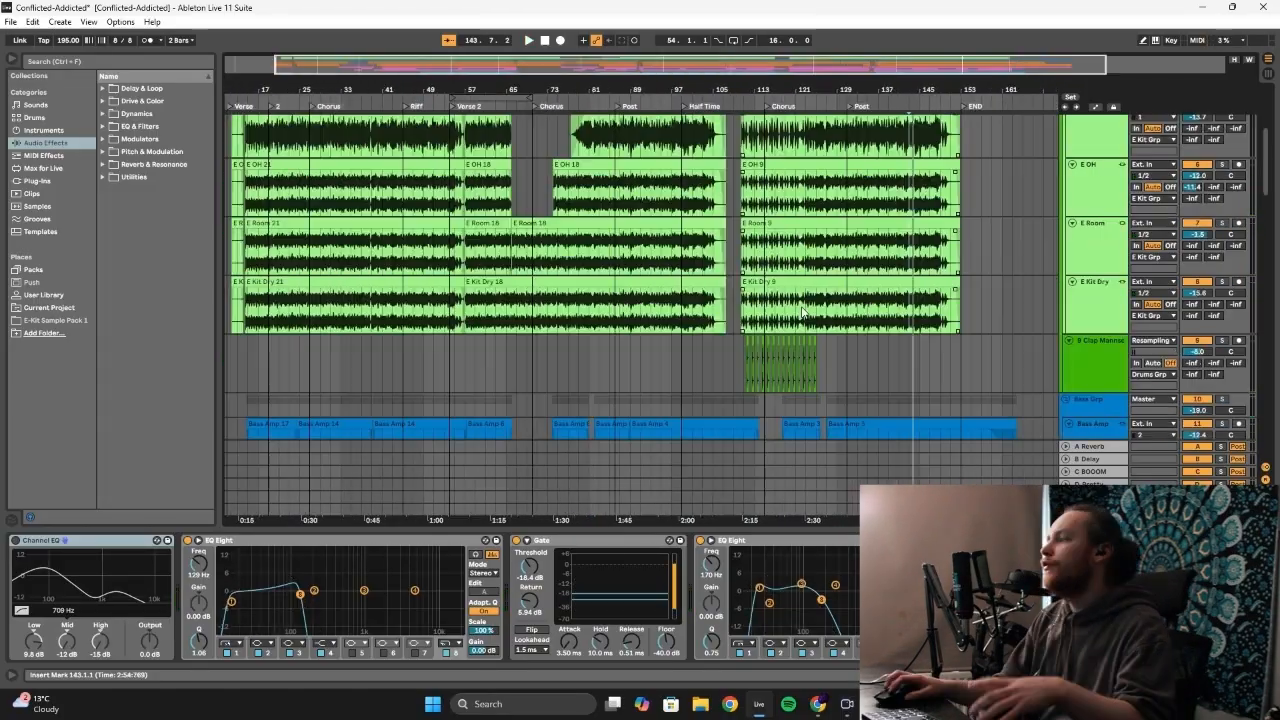
Return to the start of the song and play the soloed drum kit from 23.1.1 into the first Chorus
scroll(802, 313, up, 2)
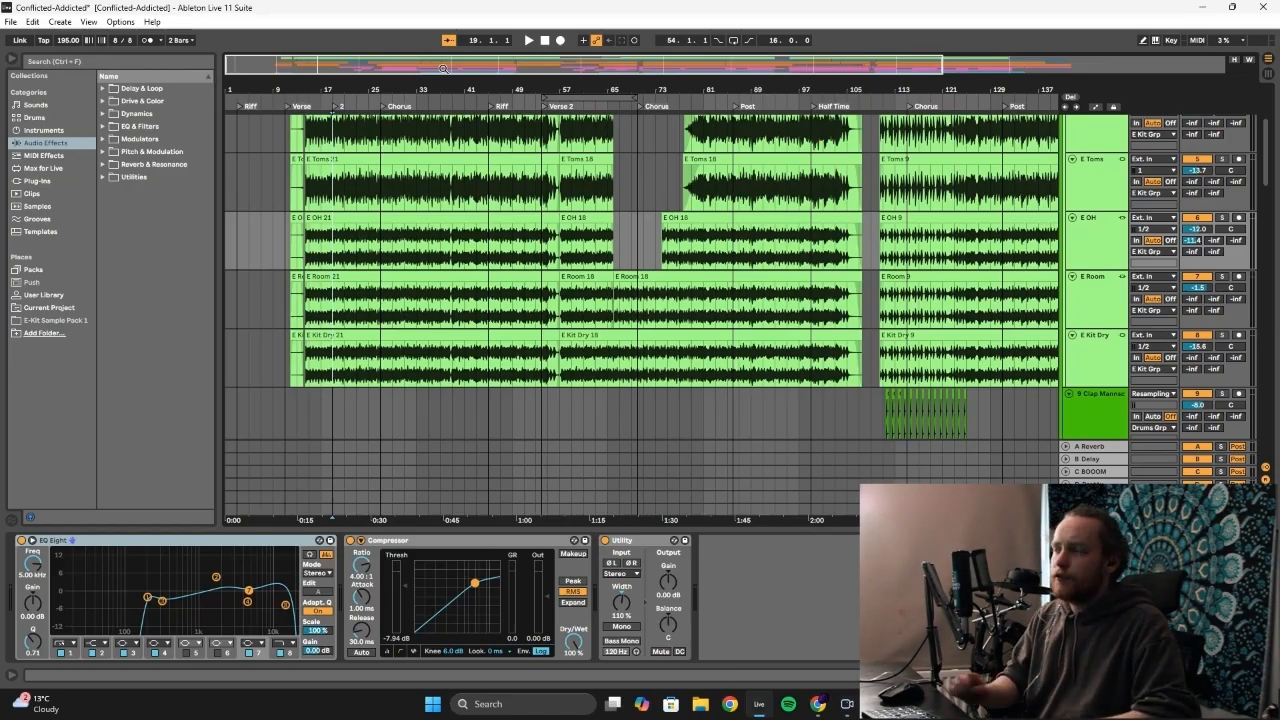
drag(443, 68, 378, 210)
key(space)
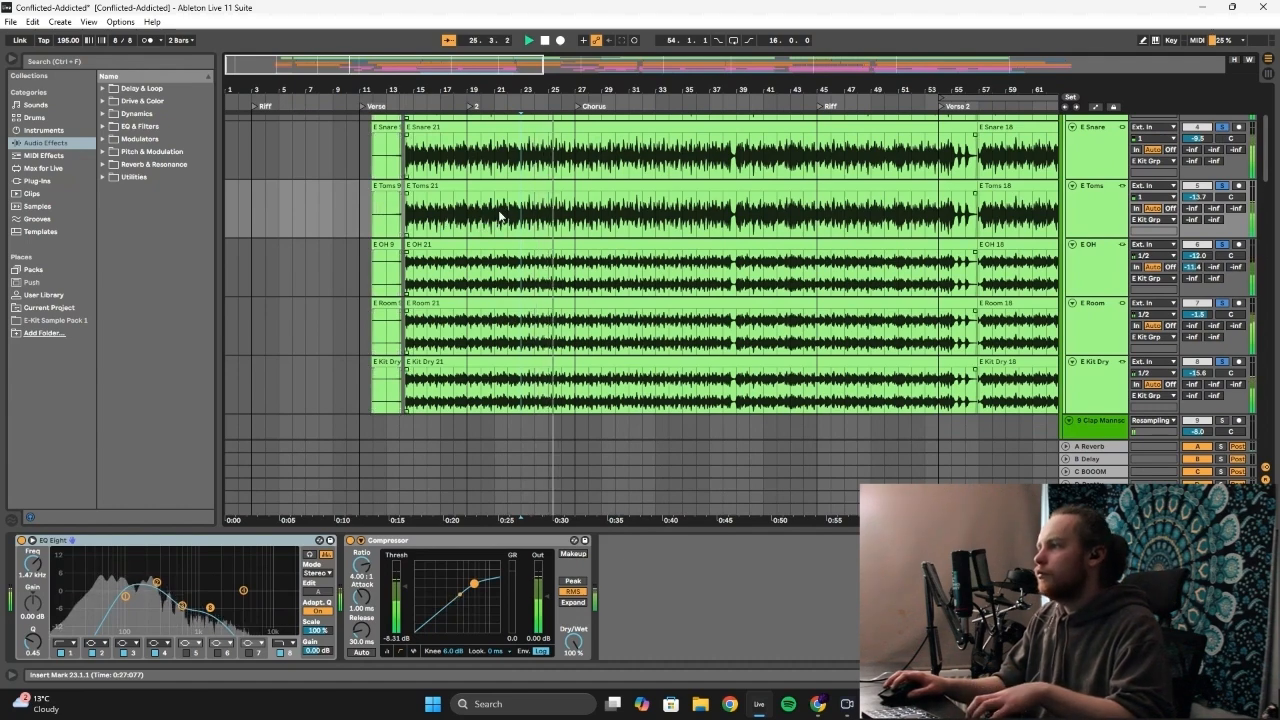
drag(549, 76, 549, 67)
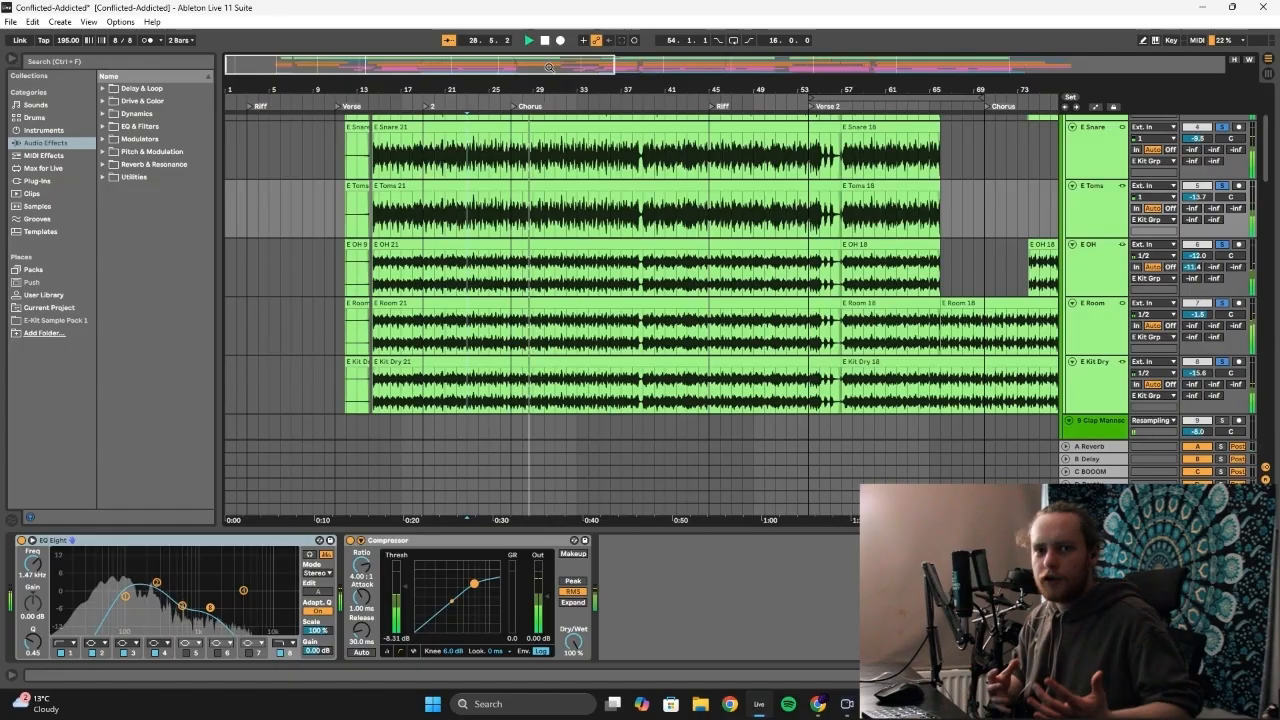
Sample the soloed drums at 40.1.1, at 58.1.1 in Verse 2, and from the drum break at 66.1.1
click(660, 150)
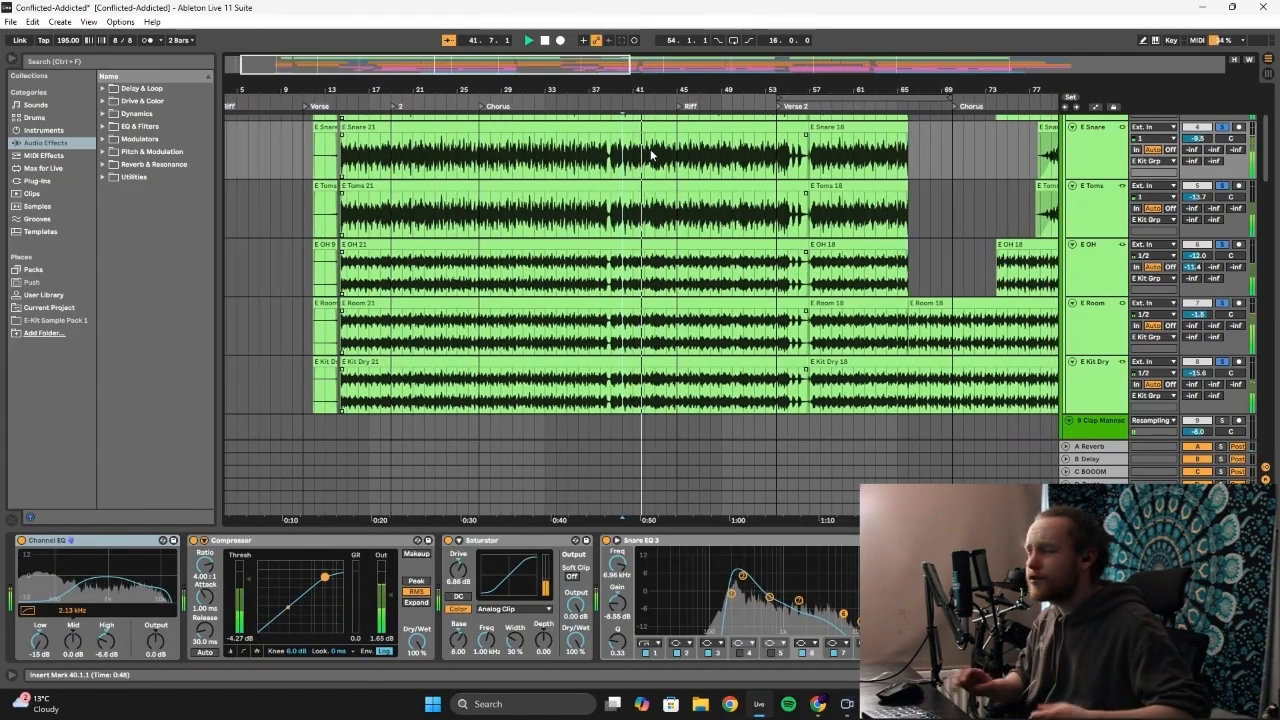
click(800, 153)
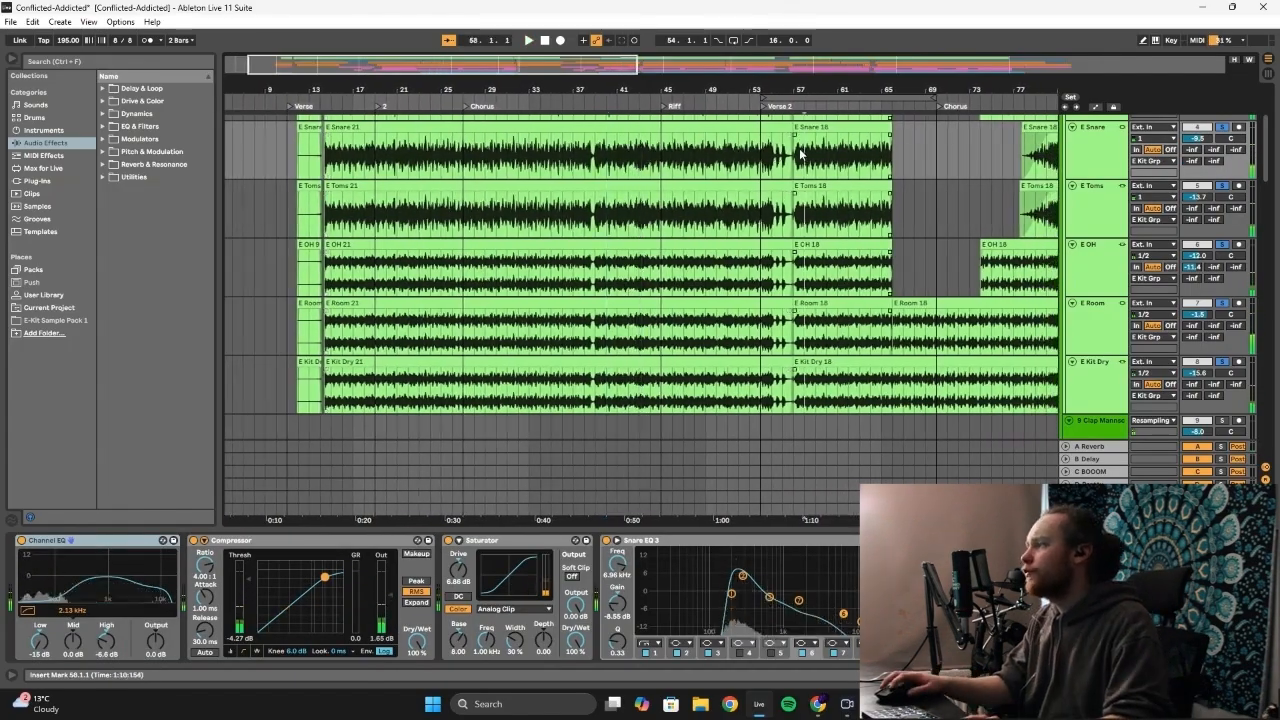
click(890, 150)
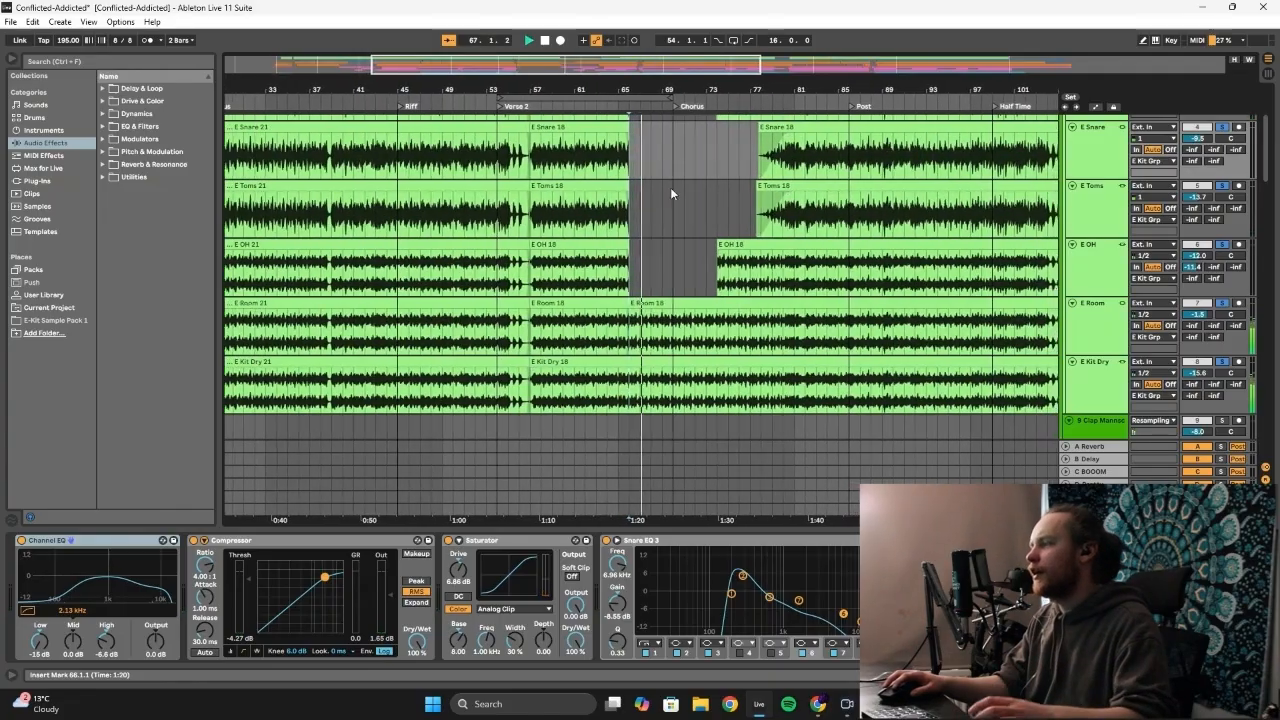
Follow the E Room and E Kit Dry clips through the drum break, then play from 31.1.1 with E Room's effect chain shown
scroll(670, 200, down, 2)
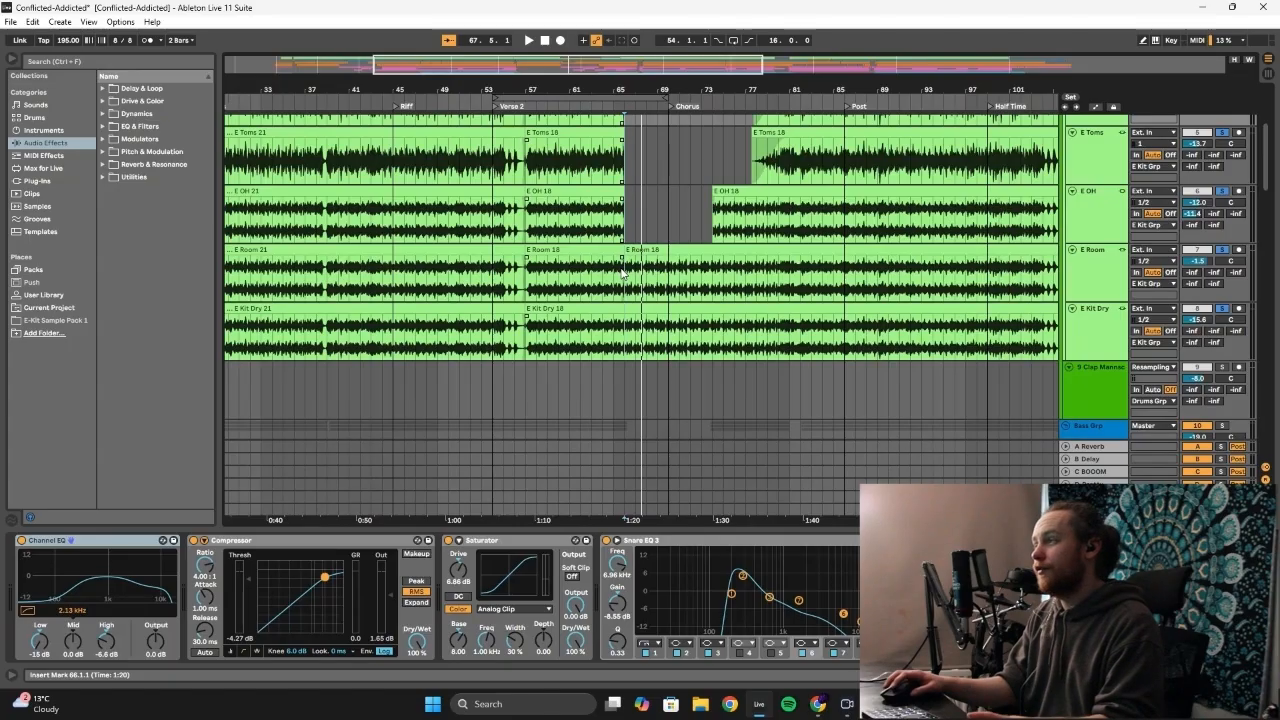
scroll(450, 285, left, 1)
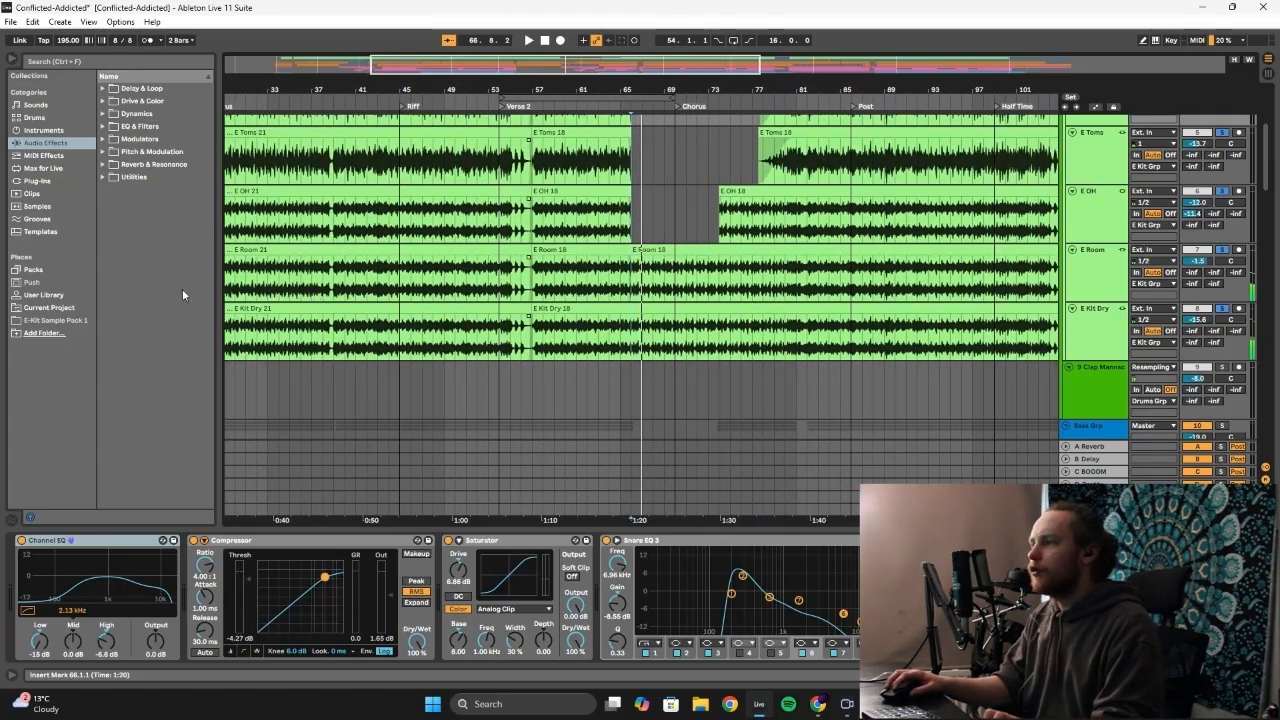
click(250, 278)
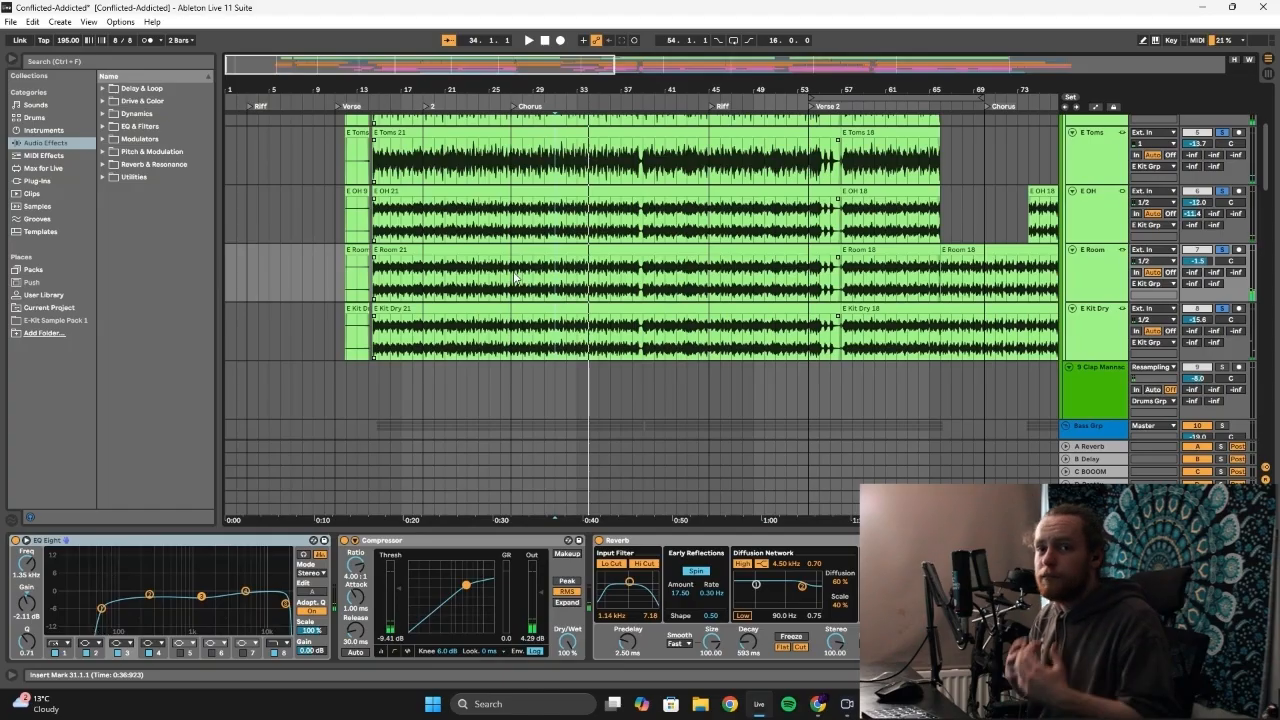
Play the soloed drum kit from the end of Verse 2, from 99.1.1 in Half Time and from 111.1.1 into the last Chorus
drag(688, 72, 688, 66)
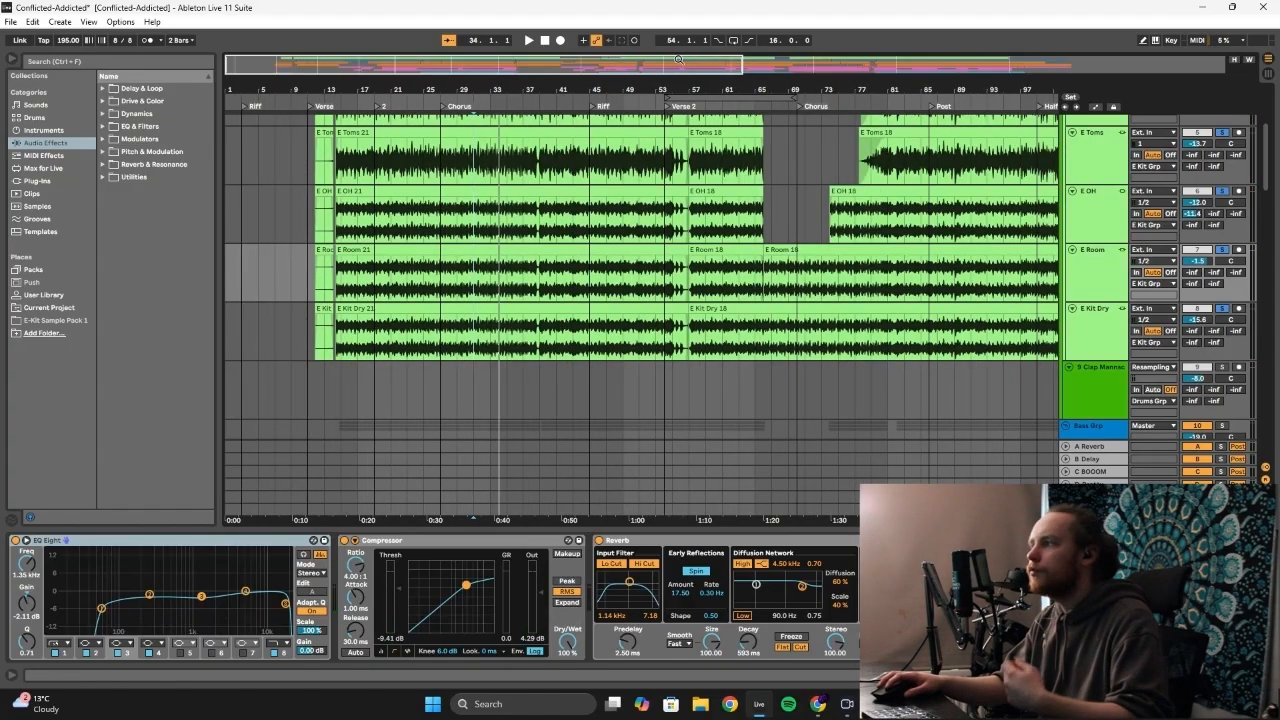
click(768, 278)
key(space)
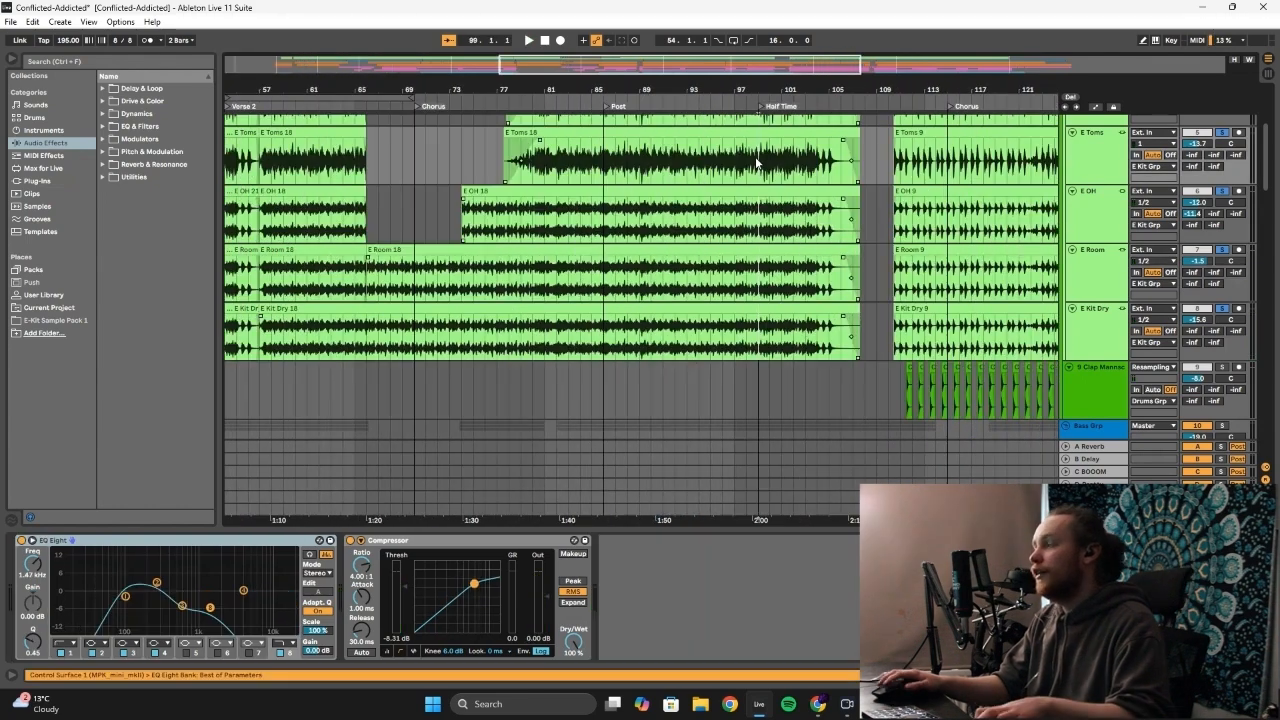
click(770, 164)
click(914, 160)
key(space)
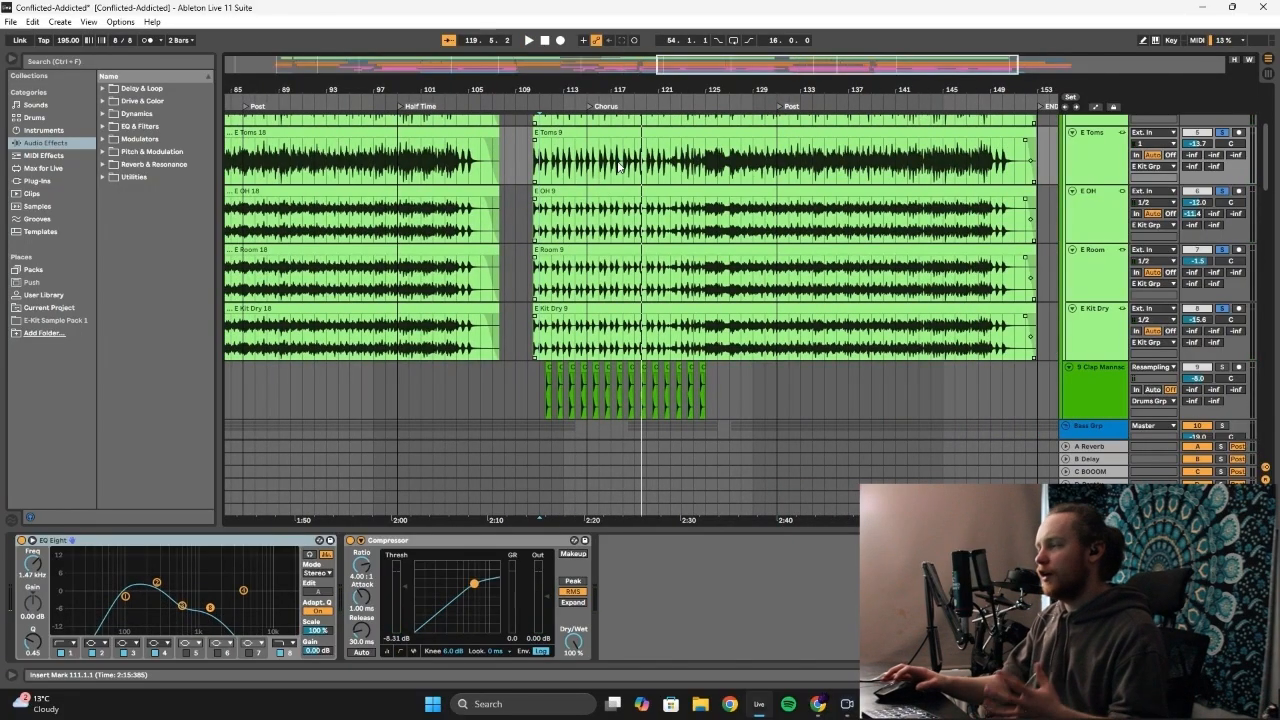
Inspect the last Chorus drums up close, then play the soloed kit from 143.5.1 through the song's ending
scroll(651, 180, up, 5)
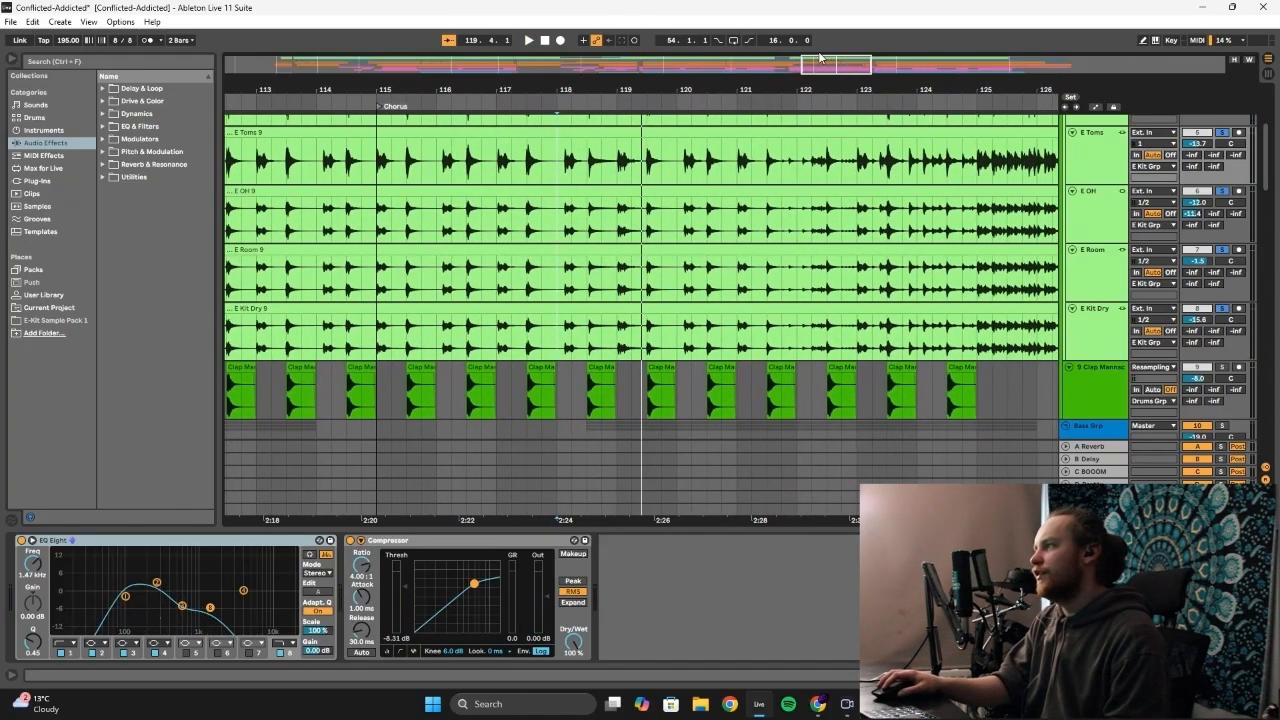
drag(819, 57, 816, 12)
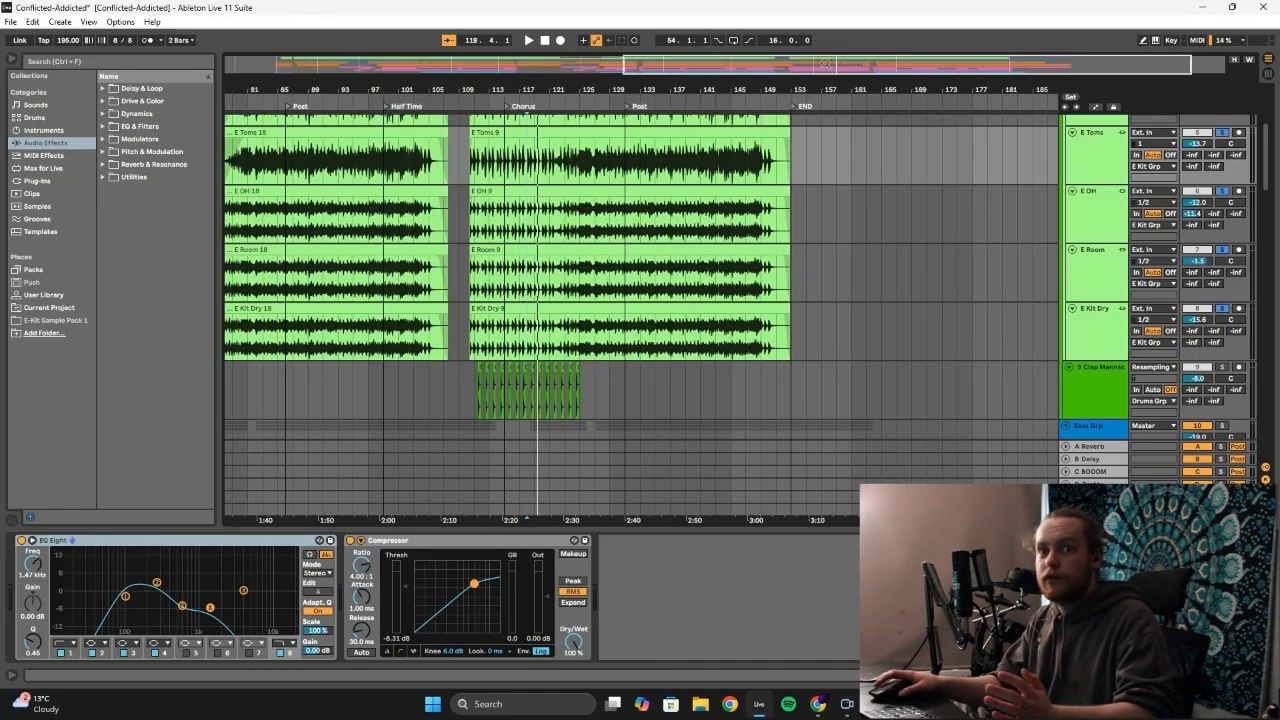
drag(727, 89, 618, 165)
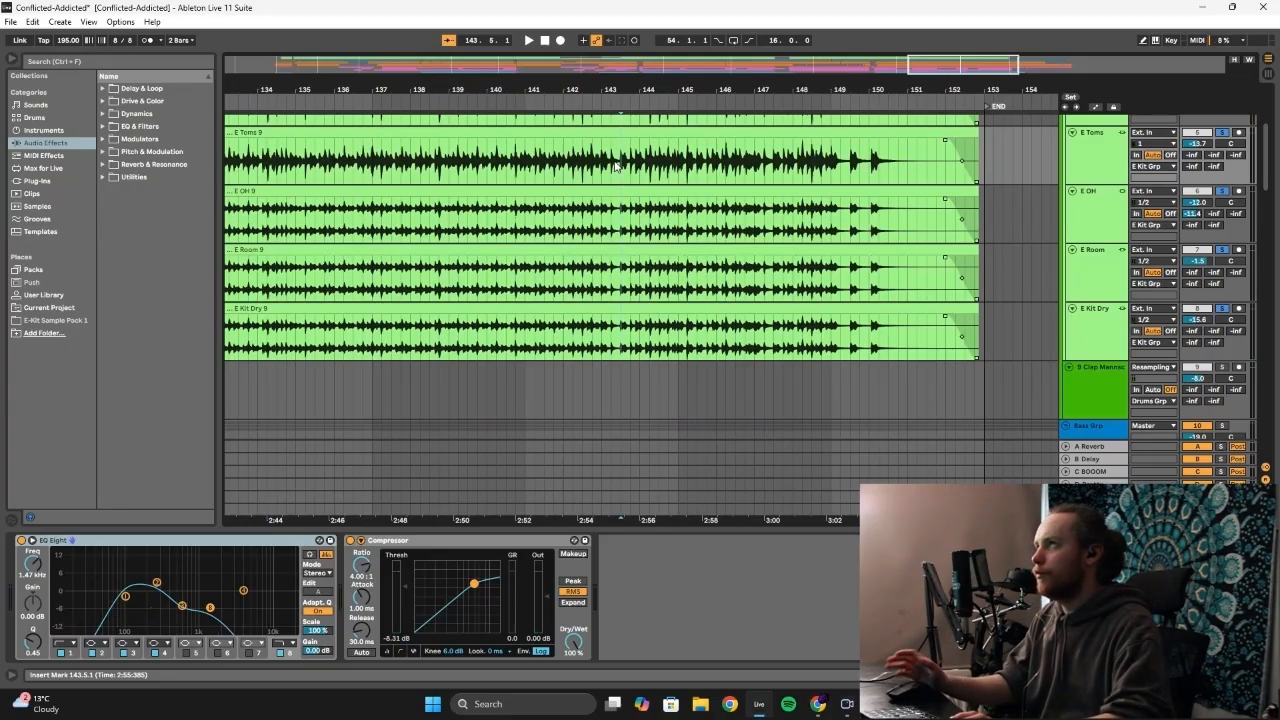
key(space)
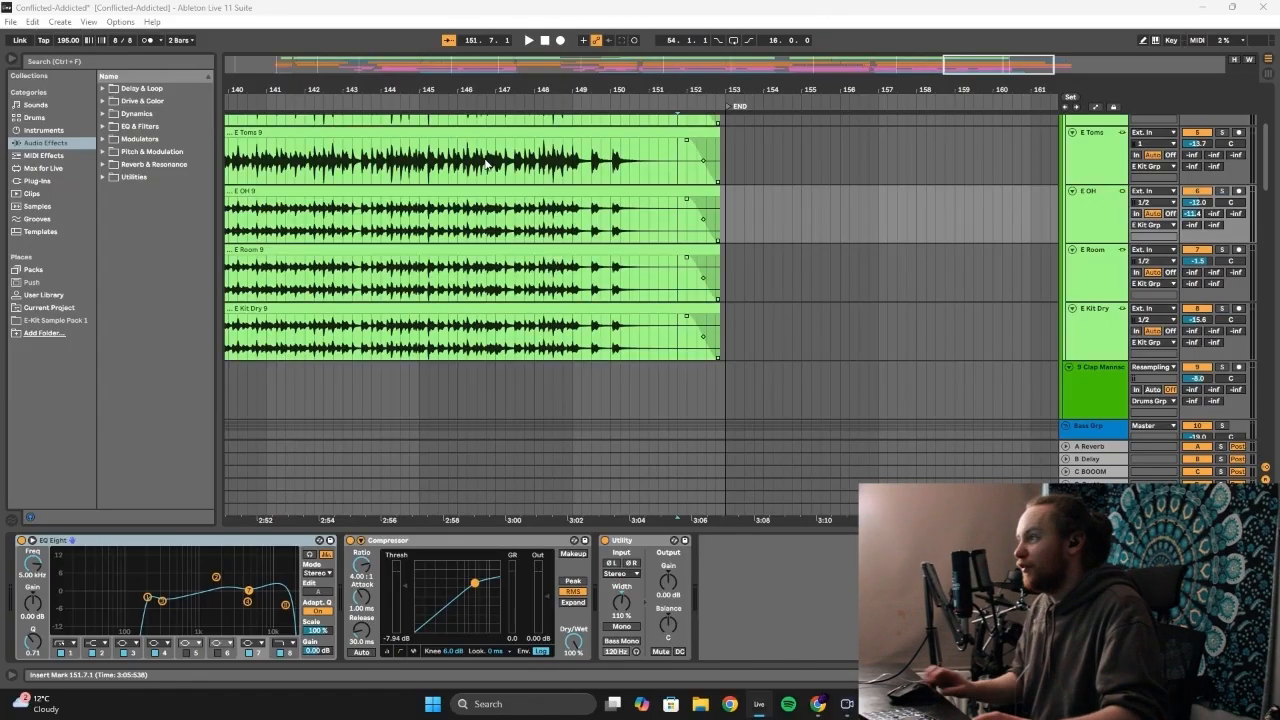
Show the whole arrangement, survey the drum clips across all sections and move down to the Bass Grp tracks
click(487, 163)
key(w)
scroll(667, 280, down, 2)
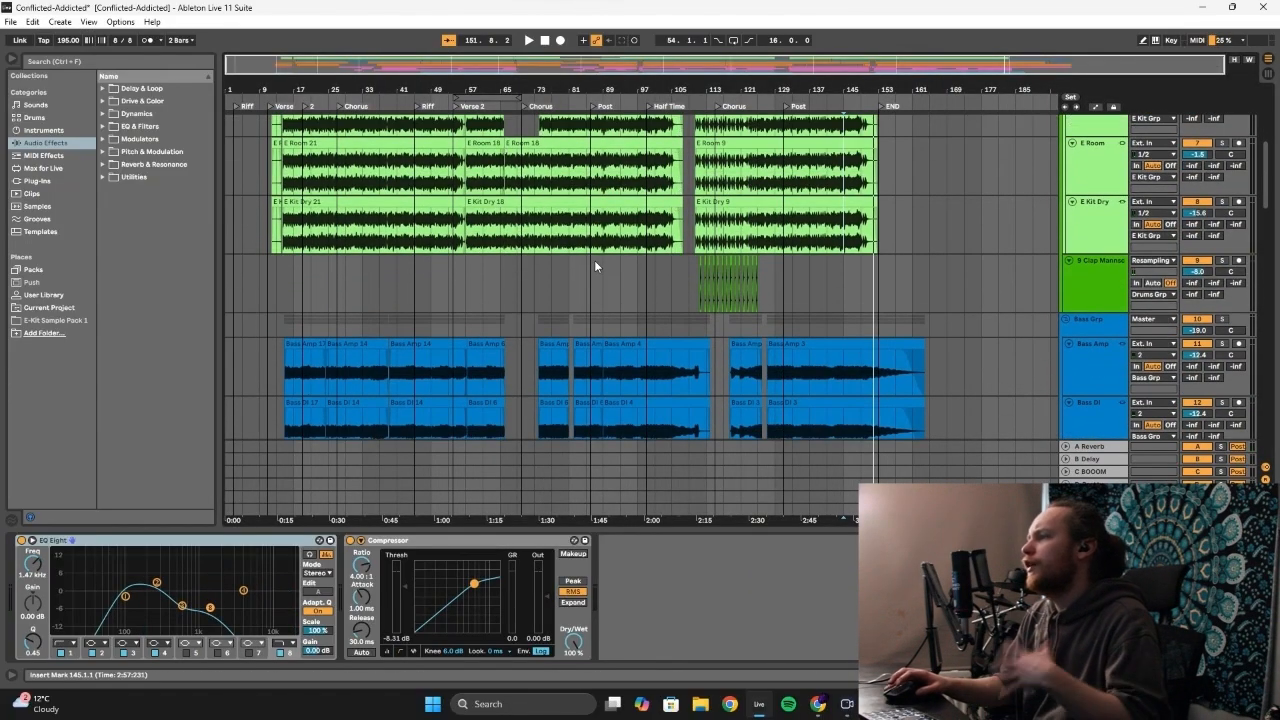
scroll(594, 262, up, 1)
scroll(460, 130, up, 3)
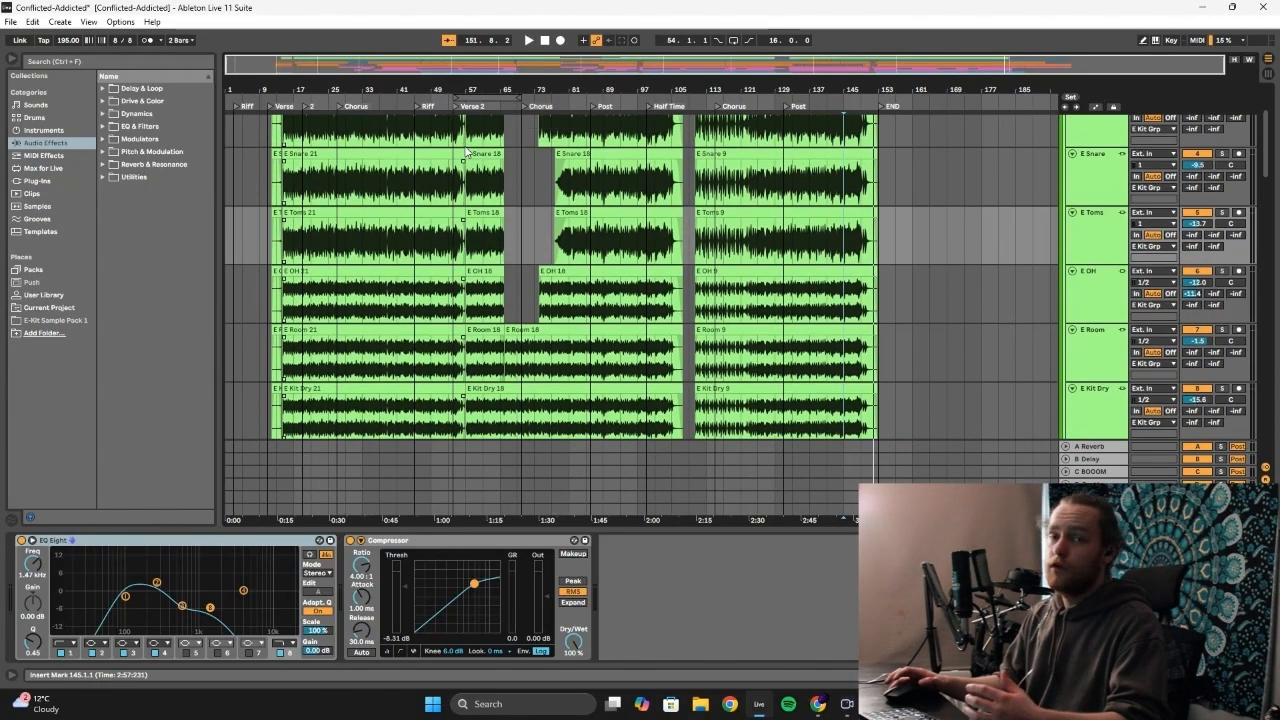
drag(433, 62, 433, 69)
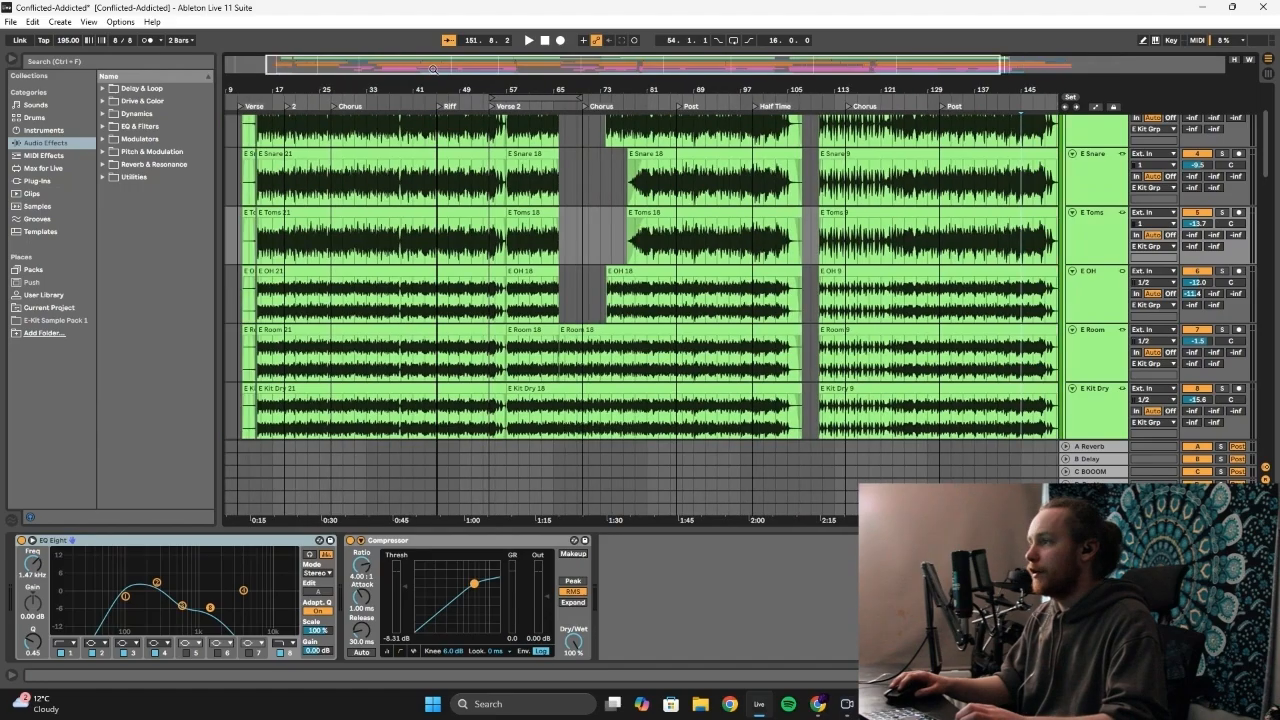
scroll(792, 314, down, 7)
scroll(792, 314, up, 1)
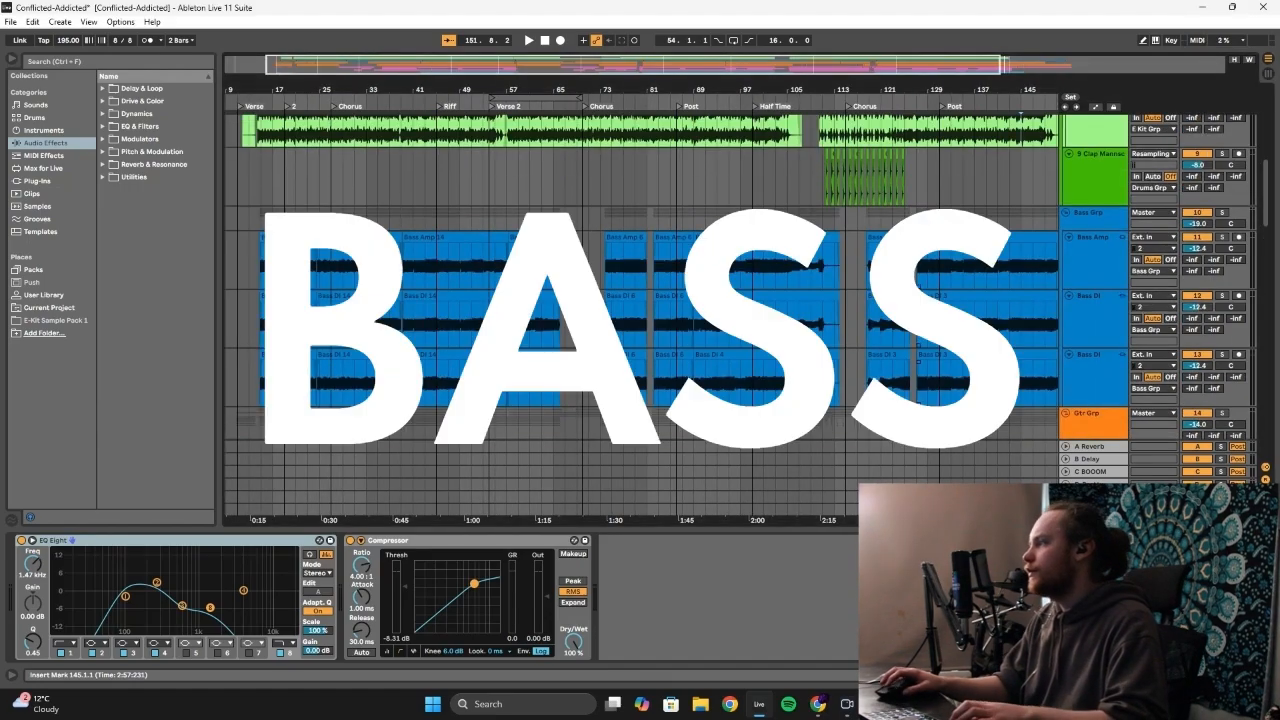
click(1077, 218)
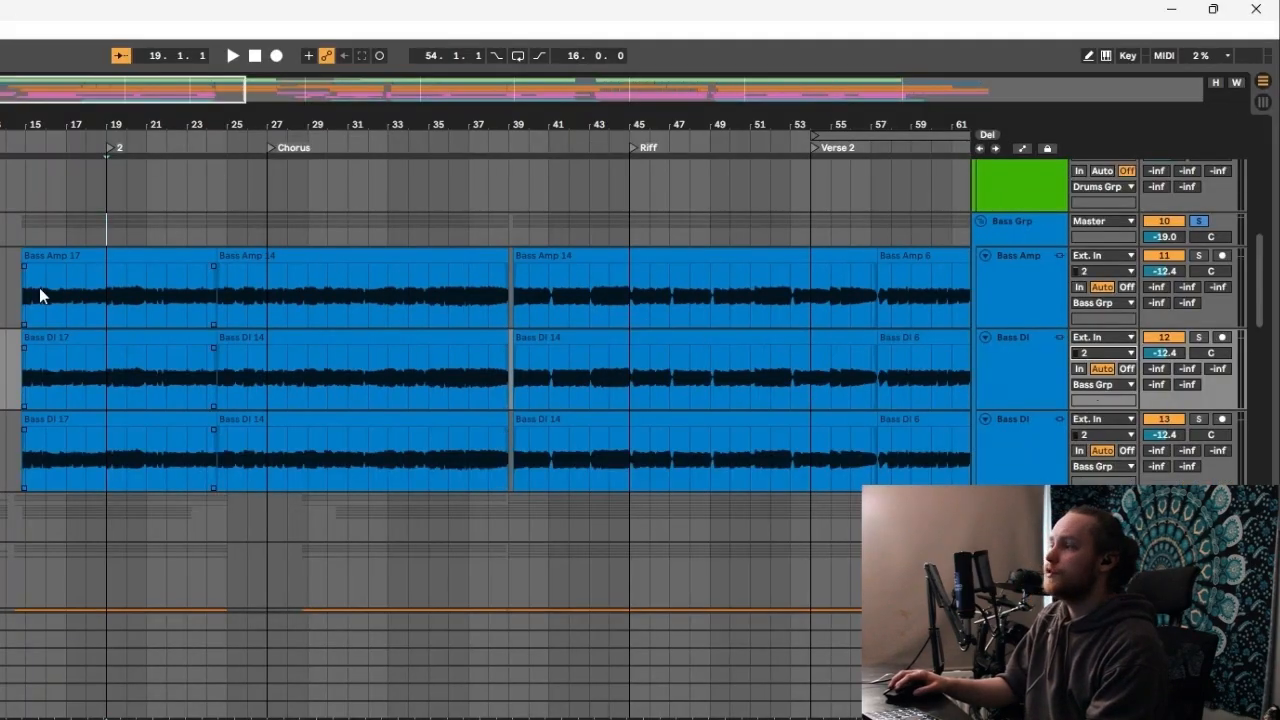
Play the soloed Bass Amp from 15.1.1 and review its effect chain through to Reverb, collapsing the Compressor's sidechain section
drag(23, 287, 507, 396)
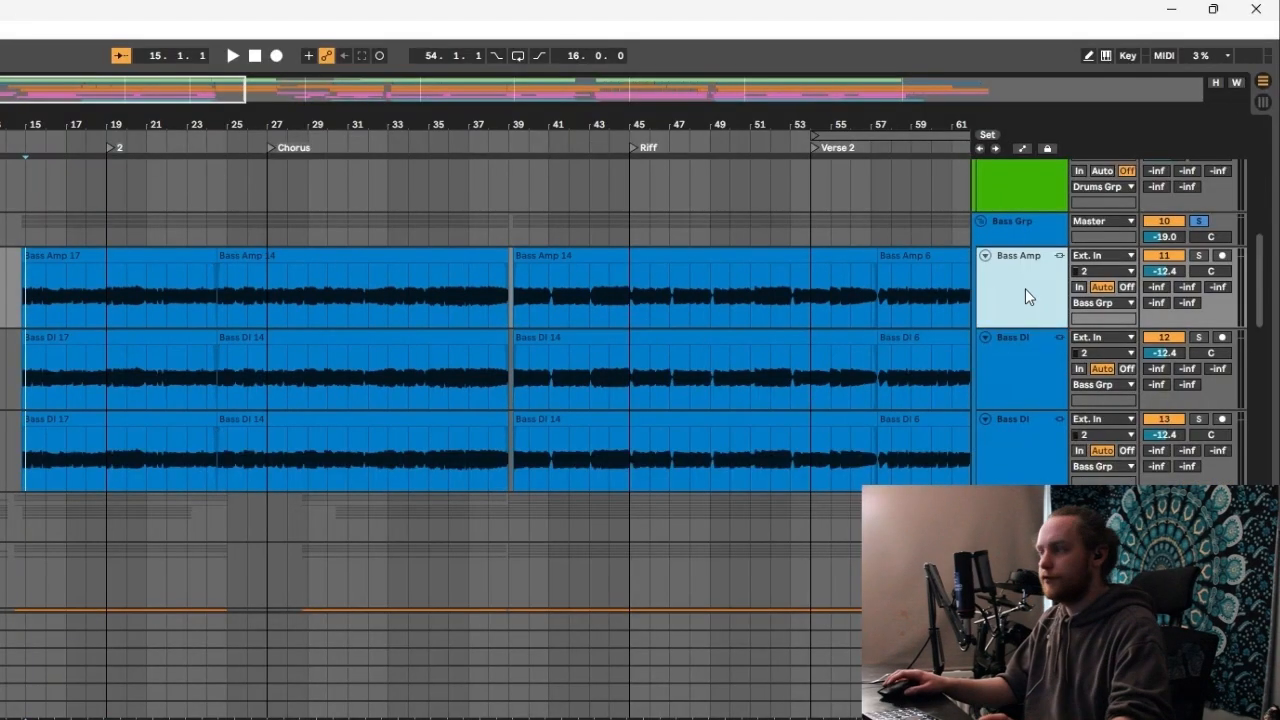
key(space)
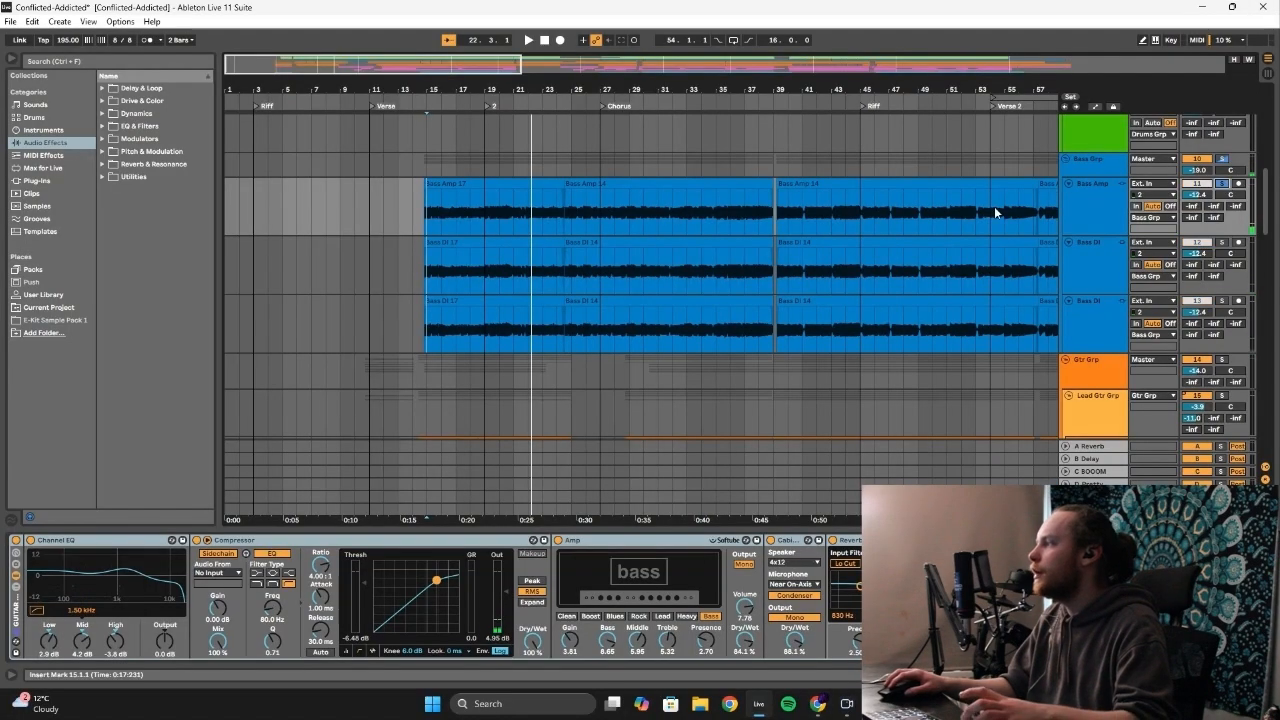
click(1094, 200)
key(space)
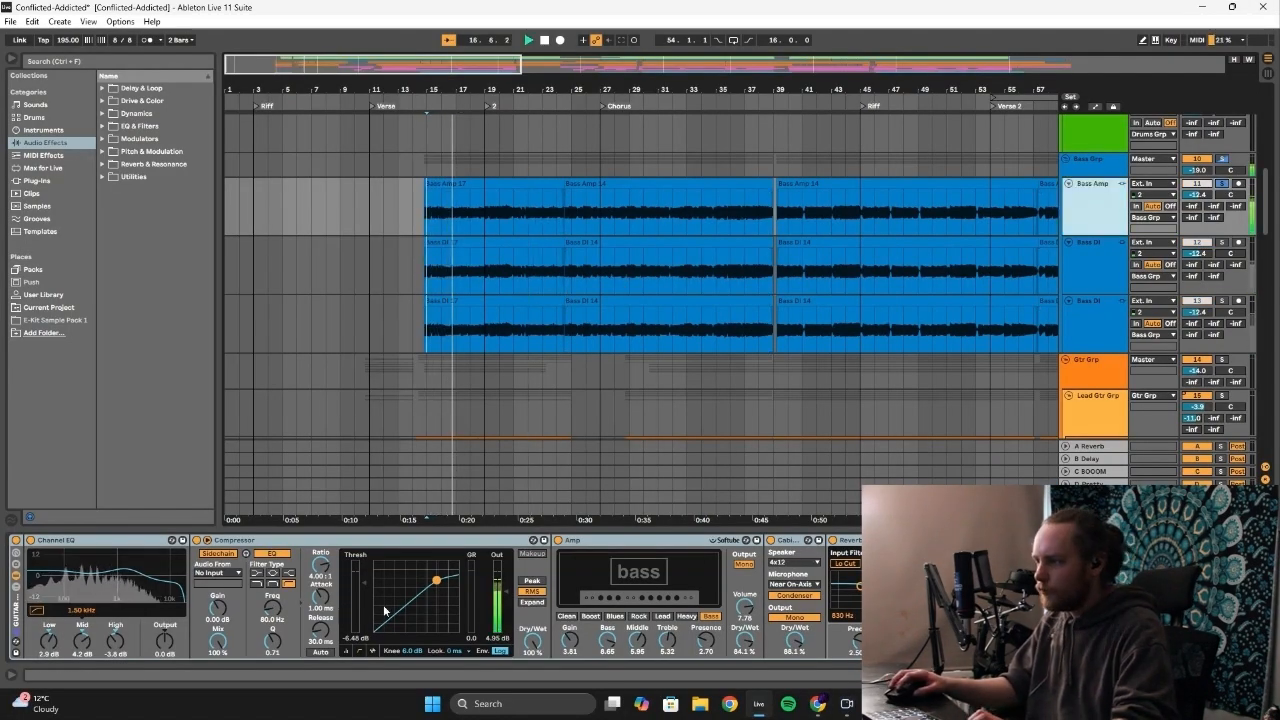
click(205, 541)
scroll(300, 600, right, 3)
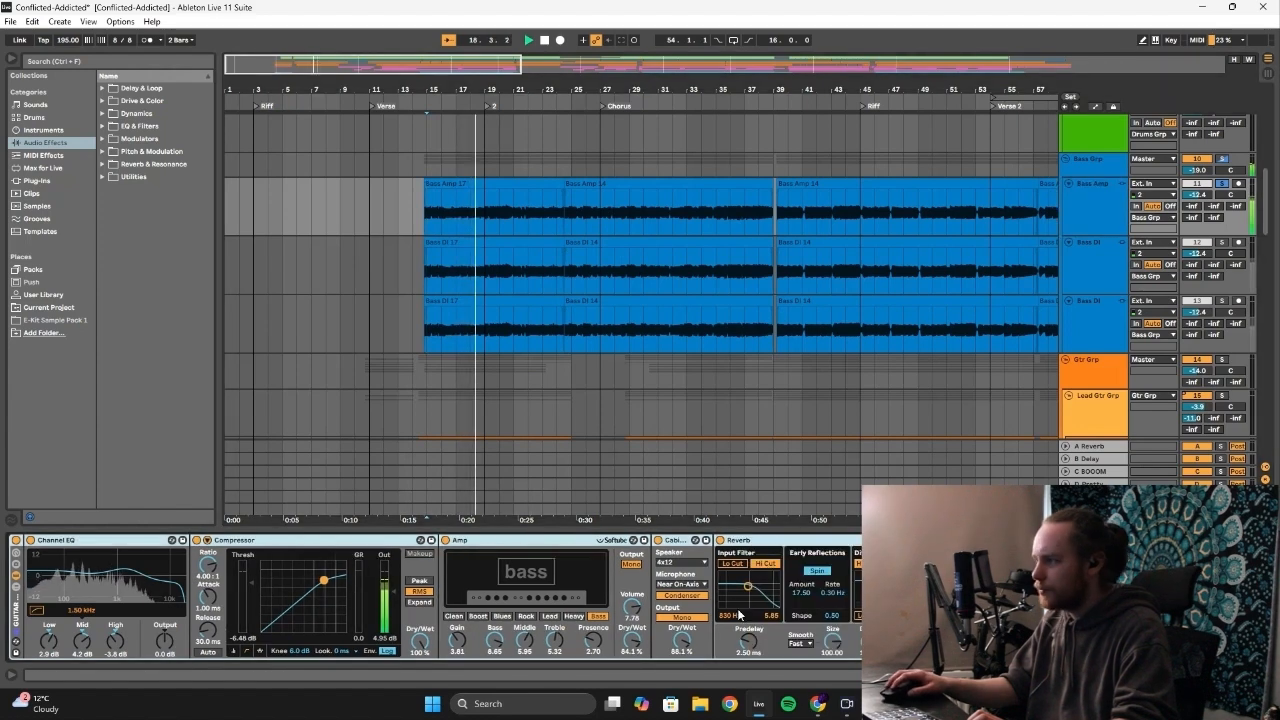
scroll(430, 600, right, 1)
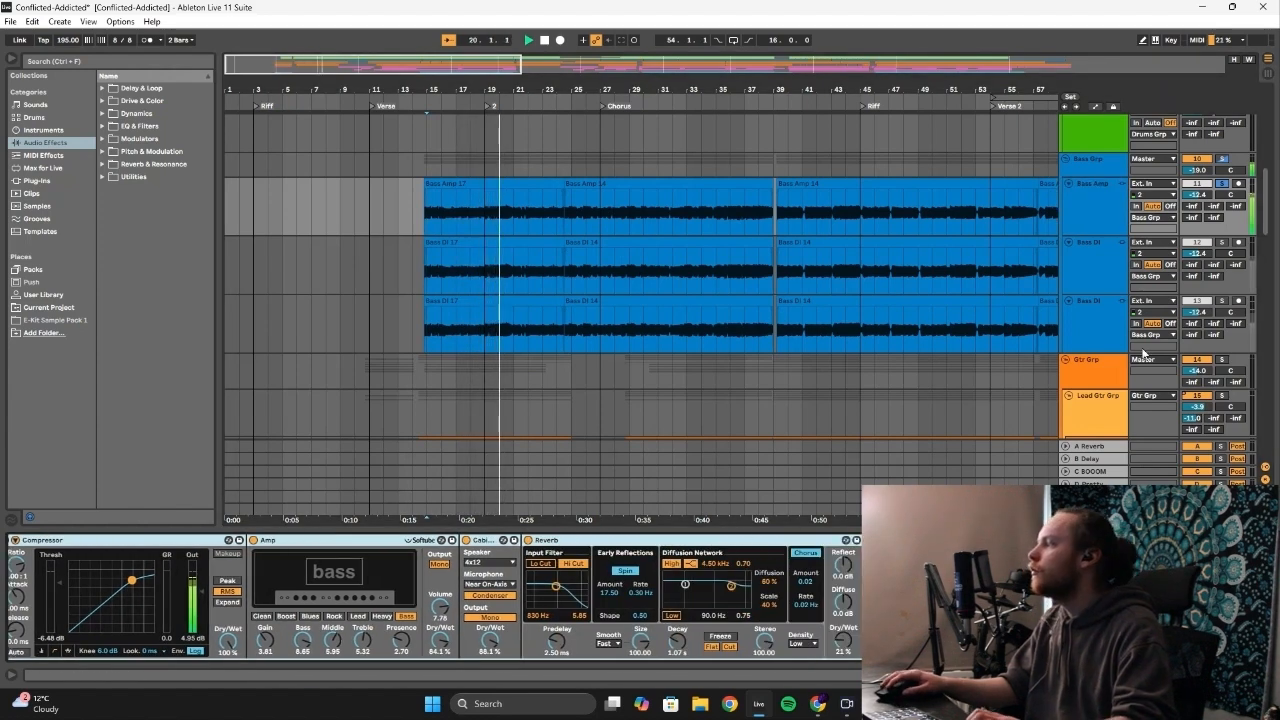
Review the effect chains of both Bass DI tracks one at a time, then Bass Grp's chain with all bass tracks playing
click(1089, 270)
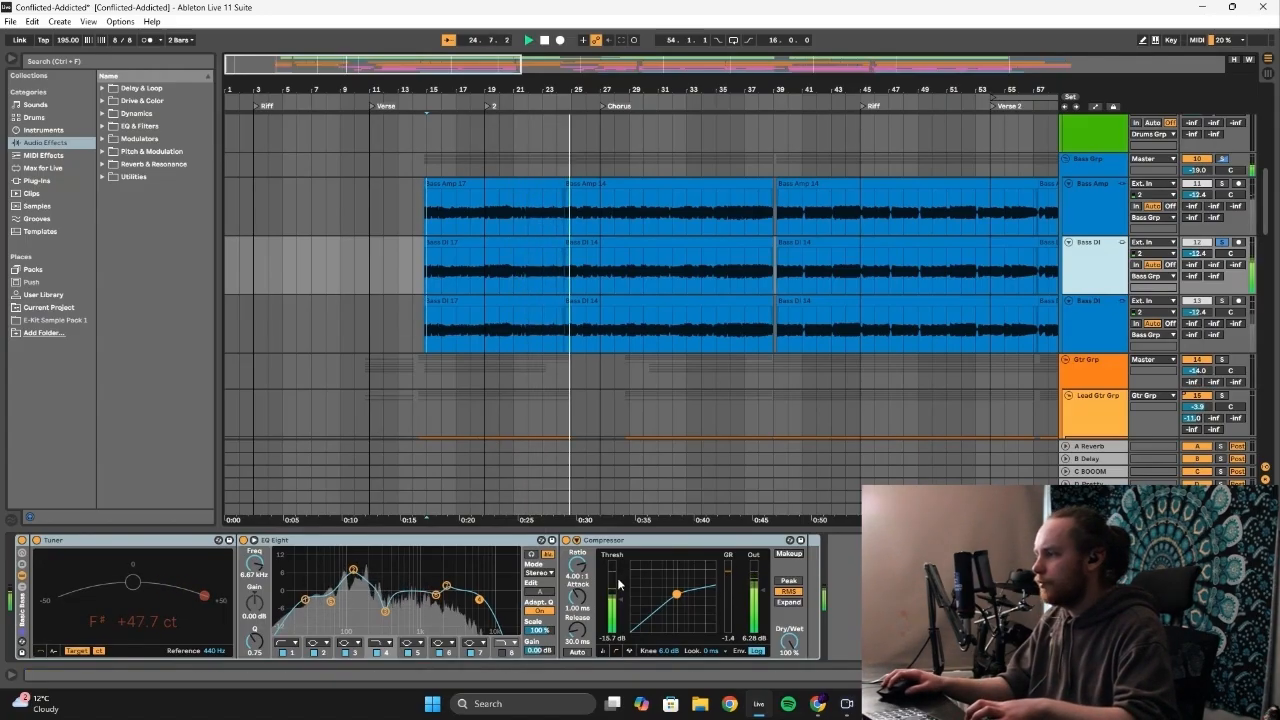
click(1085, 344)
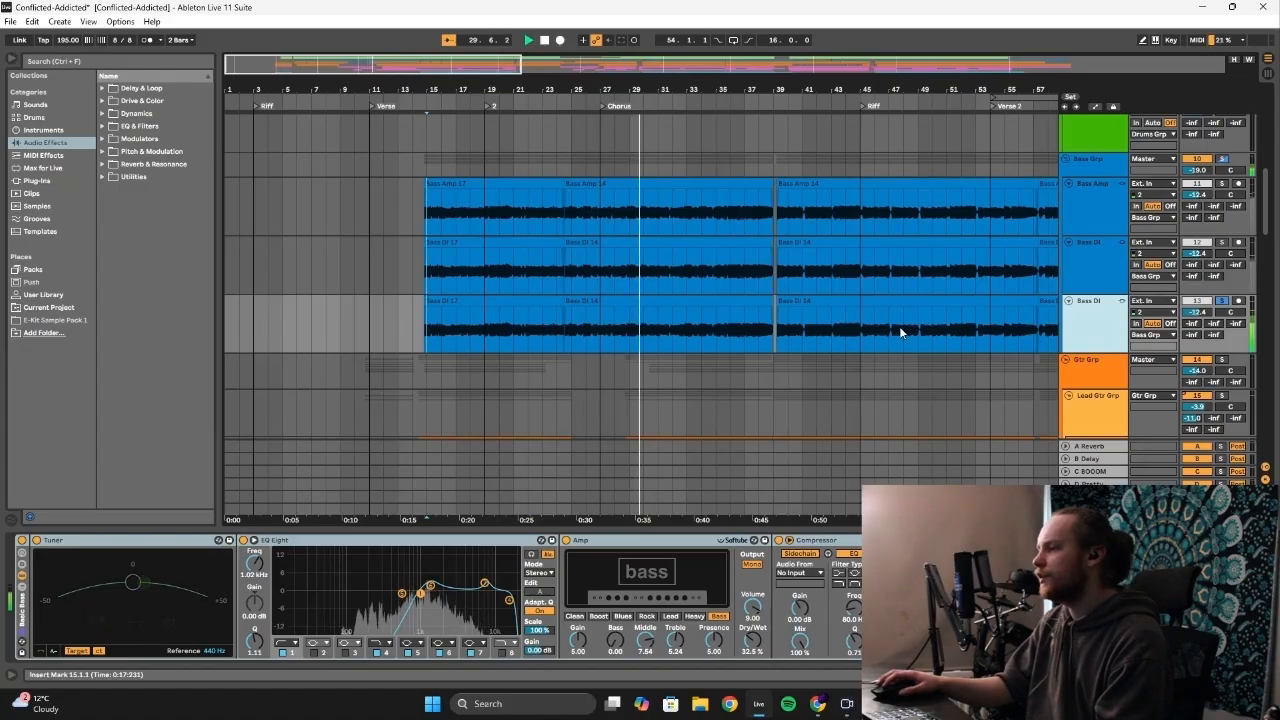
click(1221, 158)
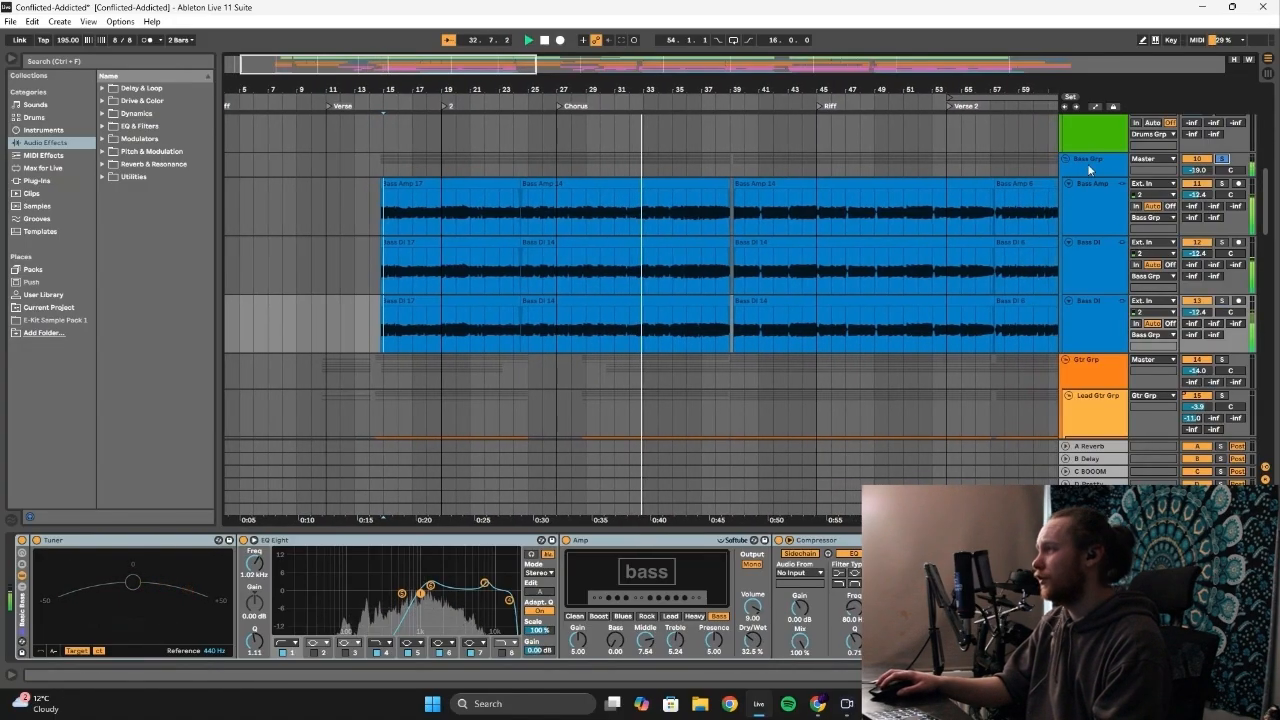
click(1086, 168)
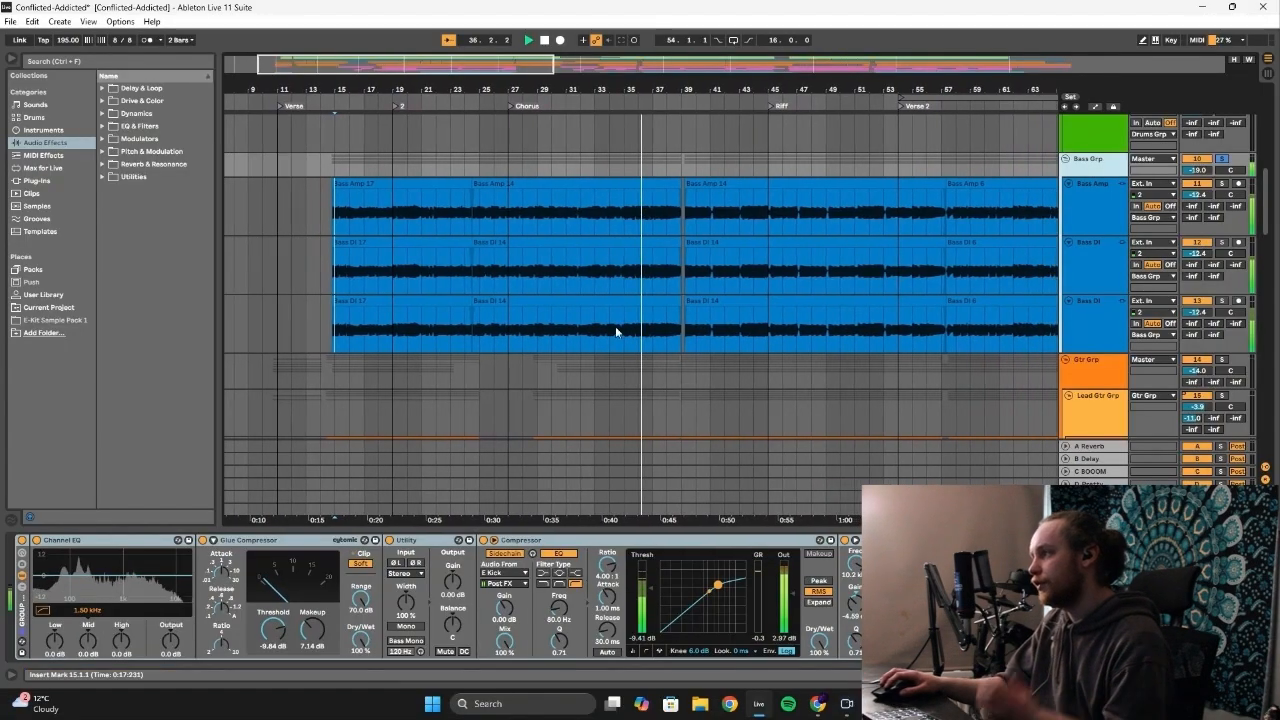
Play the soloed bass from 97.1.1 into Half Time, then replay from 99.1.1 with all tracks
scroll(617, 310, up, 1)
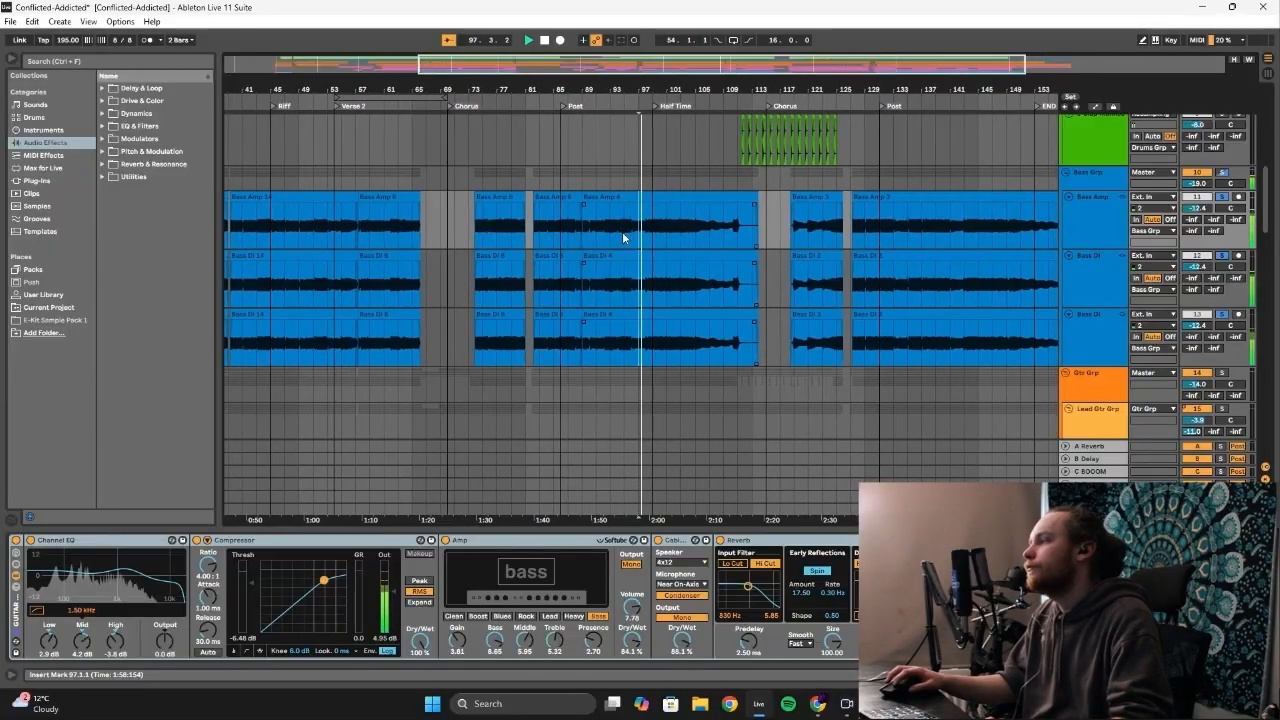
click(631, 233)
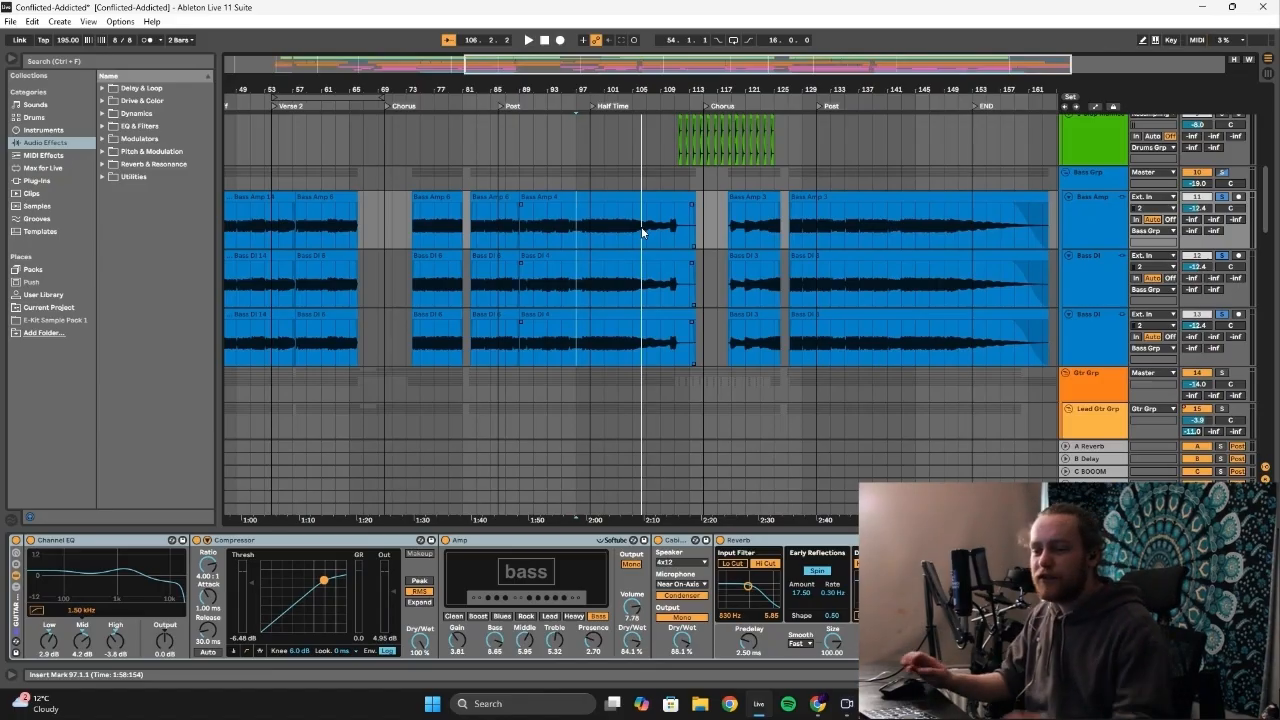
click(646, 227)
key(space)
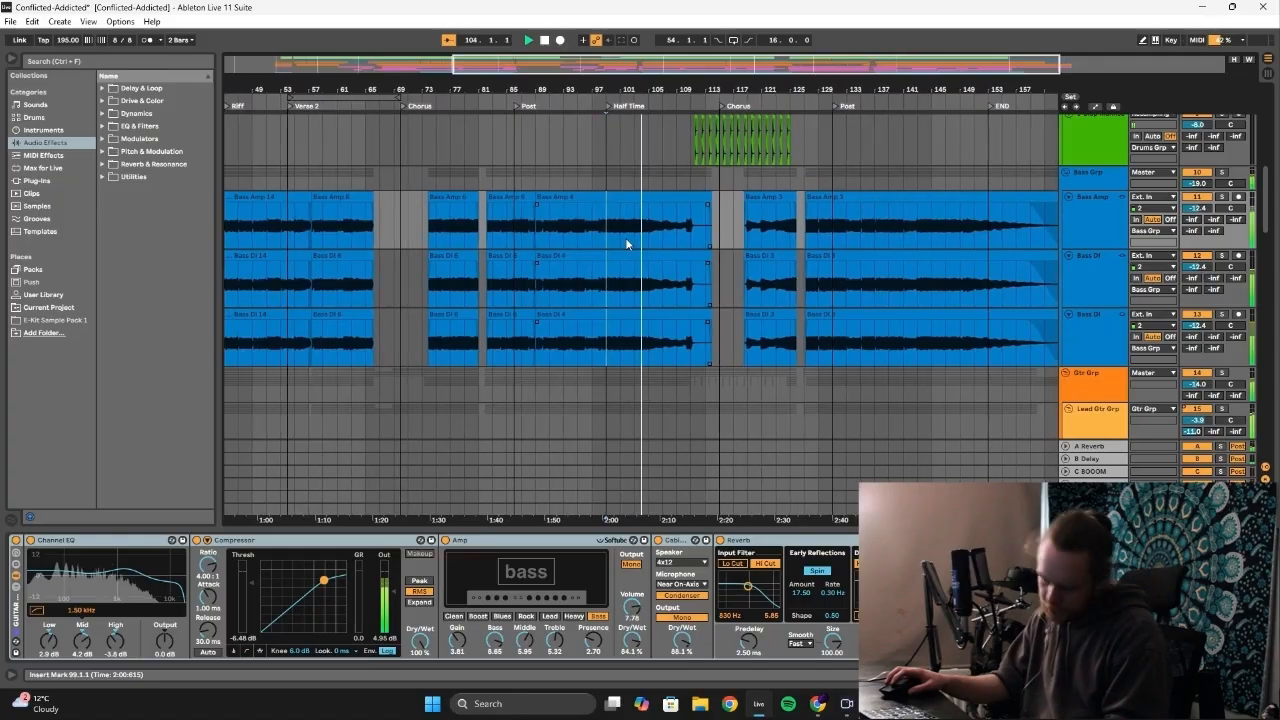
click(610, 247)
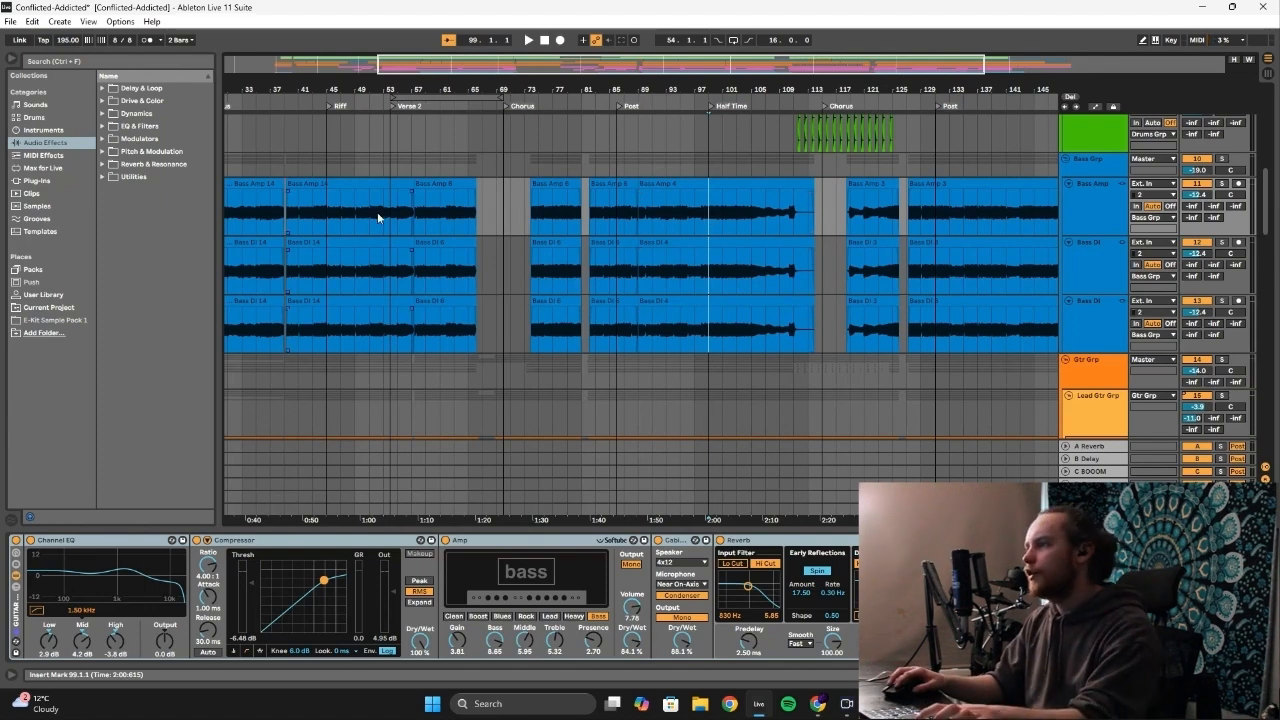
Go back to the lead-in to Verse 2 and play all tracks from 53.1.1
click(446, 204)
scroll(451, 204, left, 5)
click(590, 218)
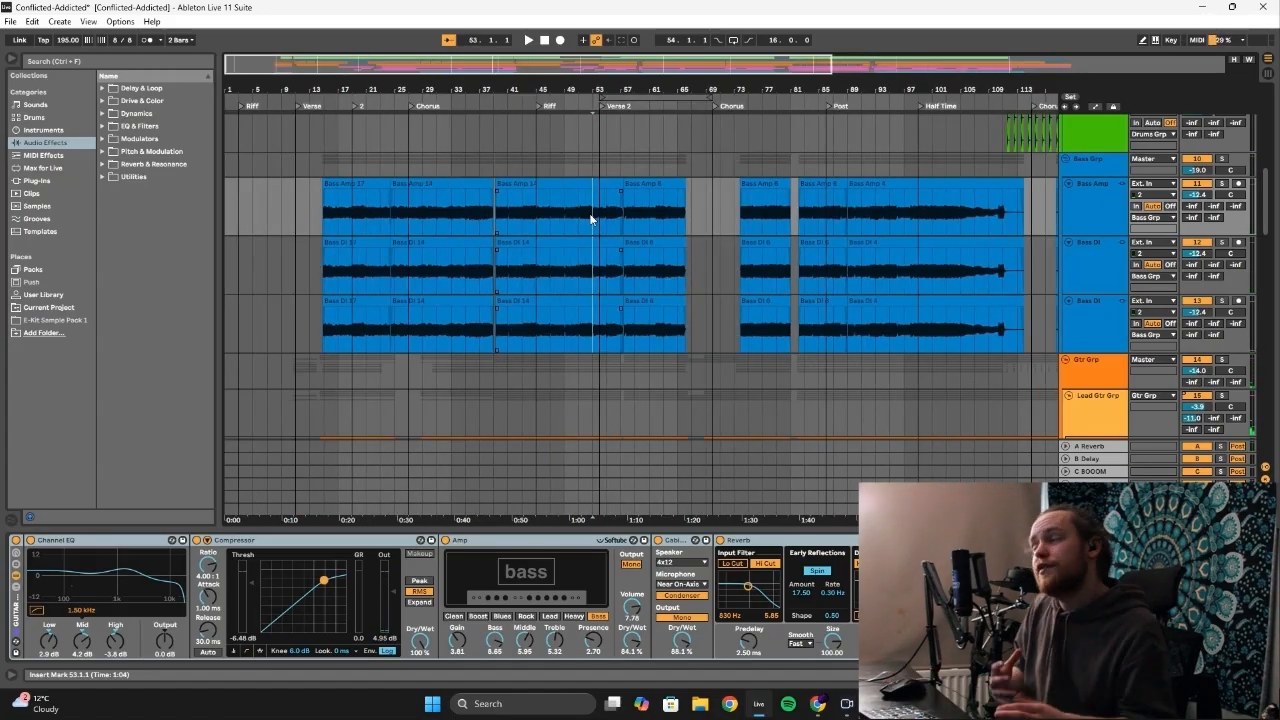
key(space)
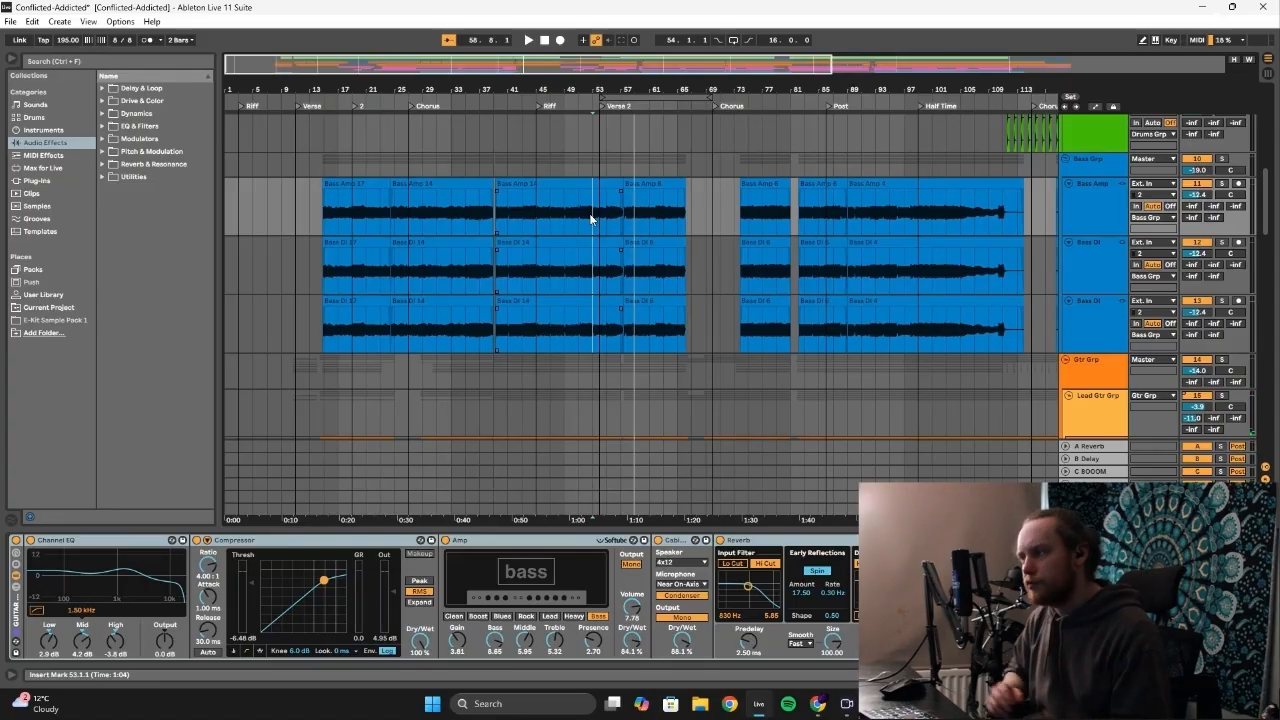
Play all tracks from 97.1.1, just before the Half Time section
scroll(648, 215, right, 5)
click(648, 215)
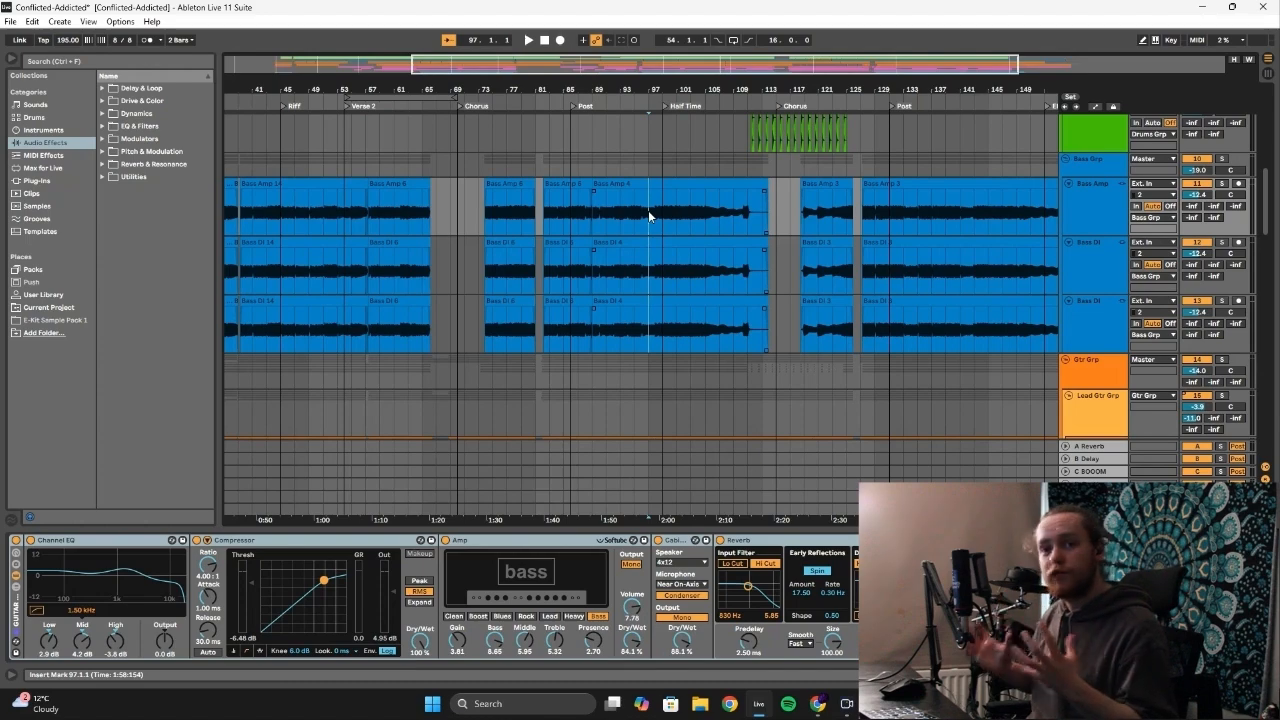
key(space)
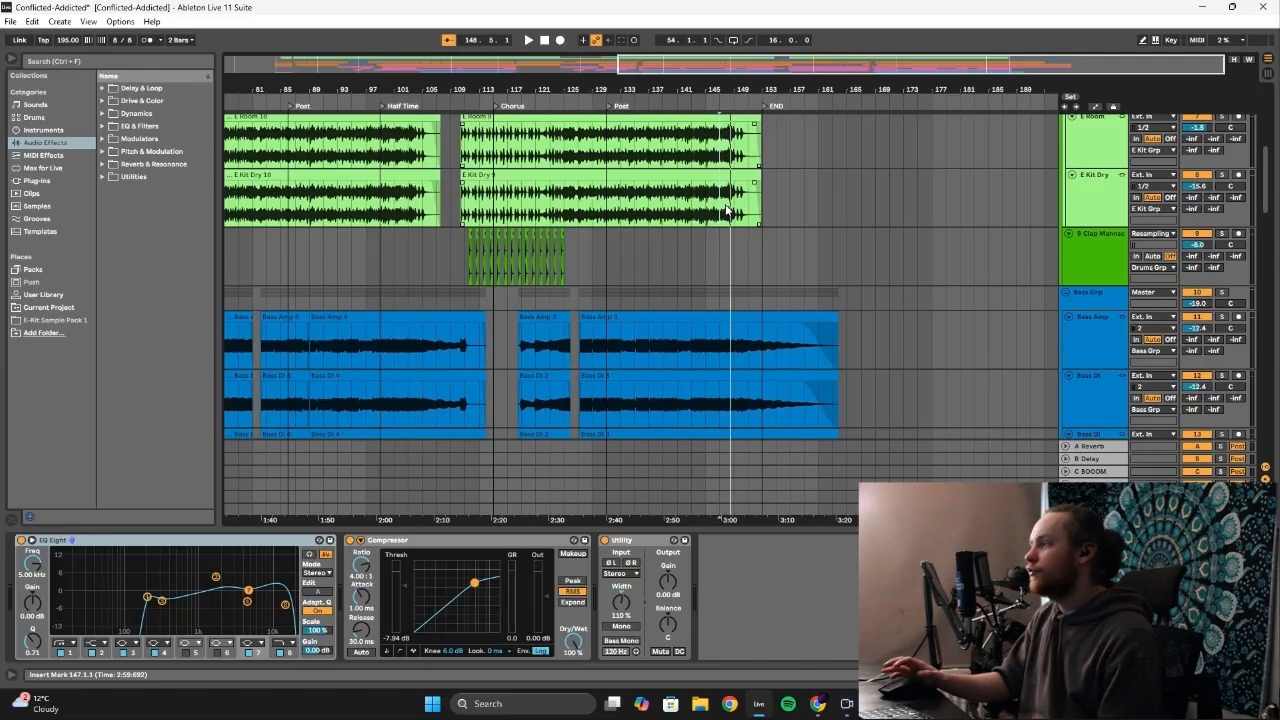
Play the last Chorus with all tracks to hear the bass drop out and return, then show the song's bass clips together
scroll(726, 210, down, 4)
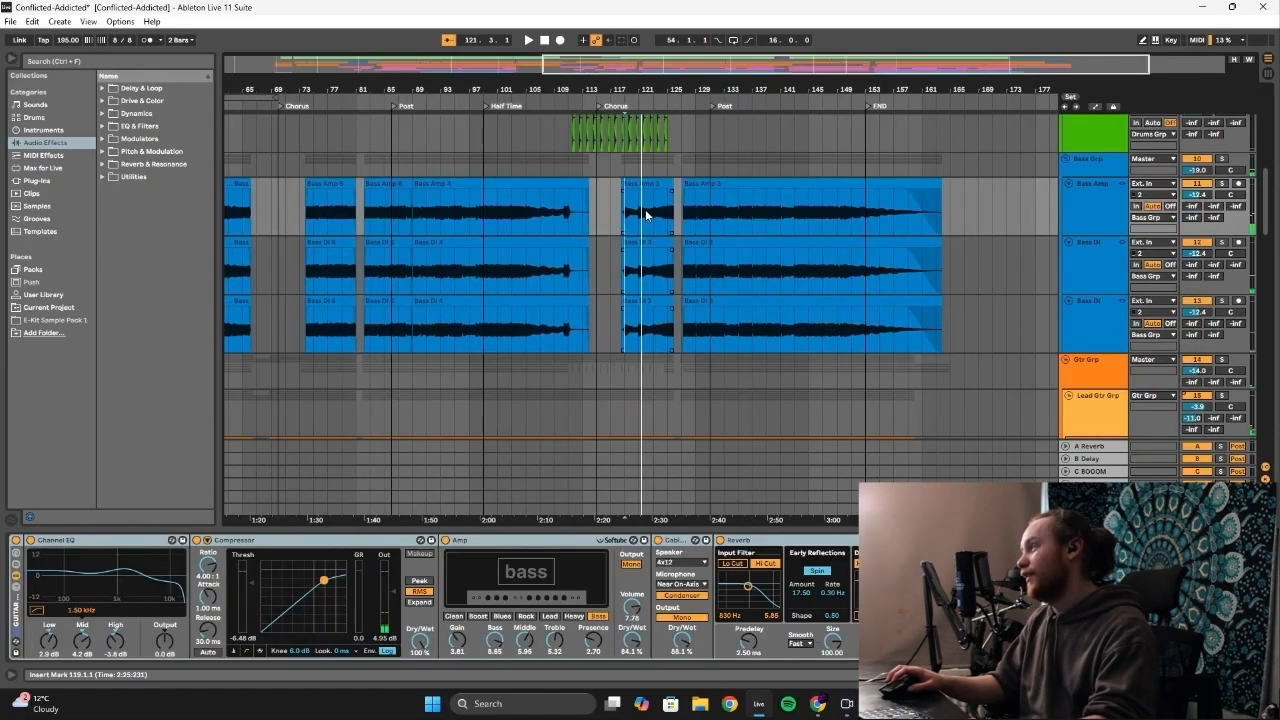
click(618, 165)
key(space)
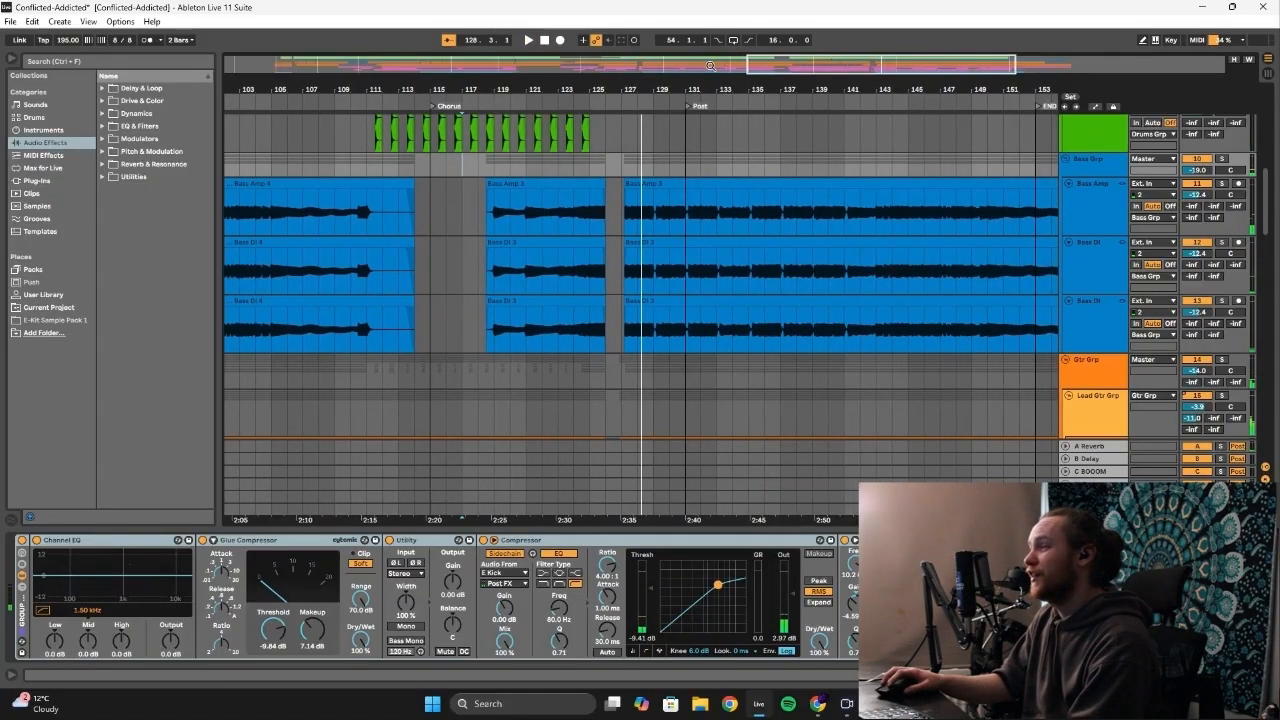
drag(710, 66, 646, 57)
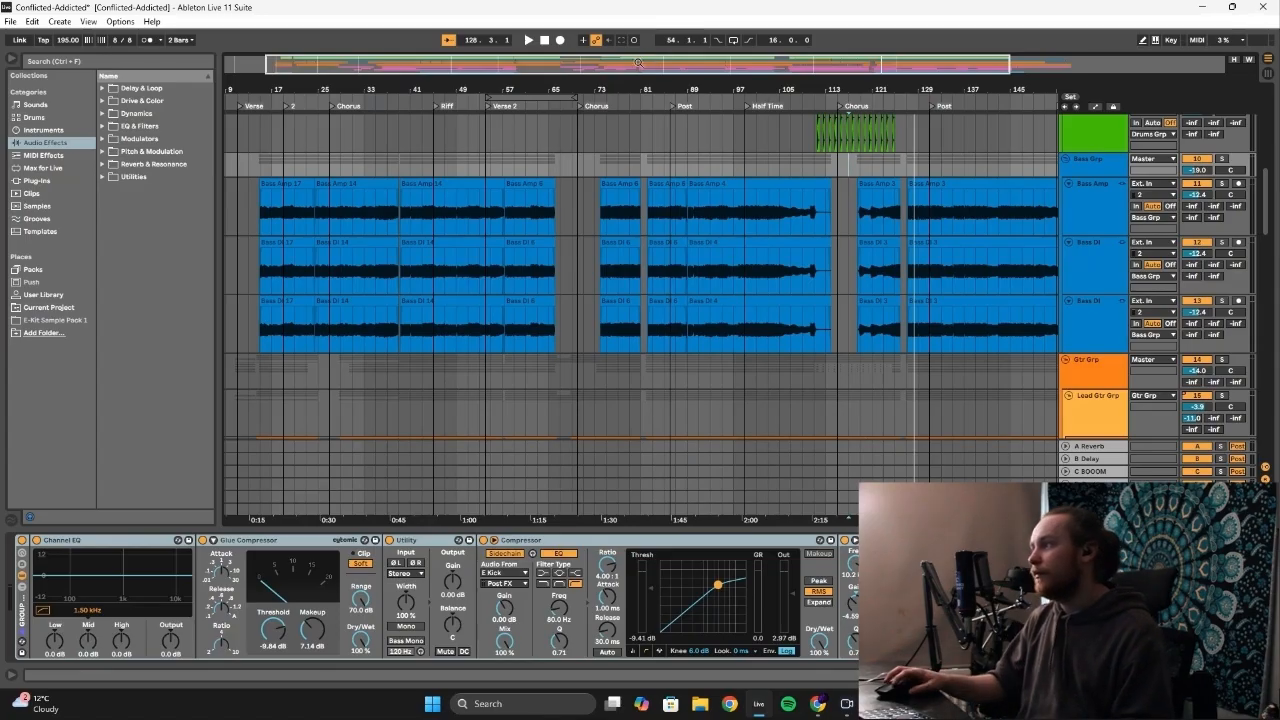
Mark 129.1.1 on the Bass Amp track, then move down to the guitar tracks in Lead Gtr Grp
click(918, 212)
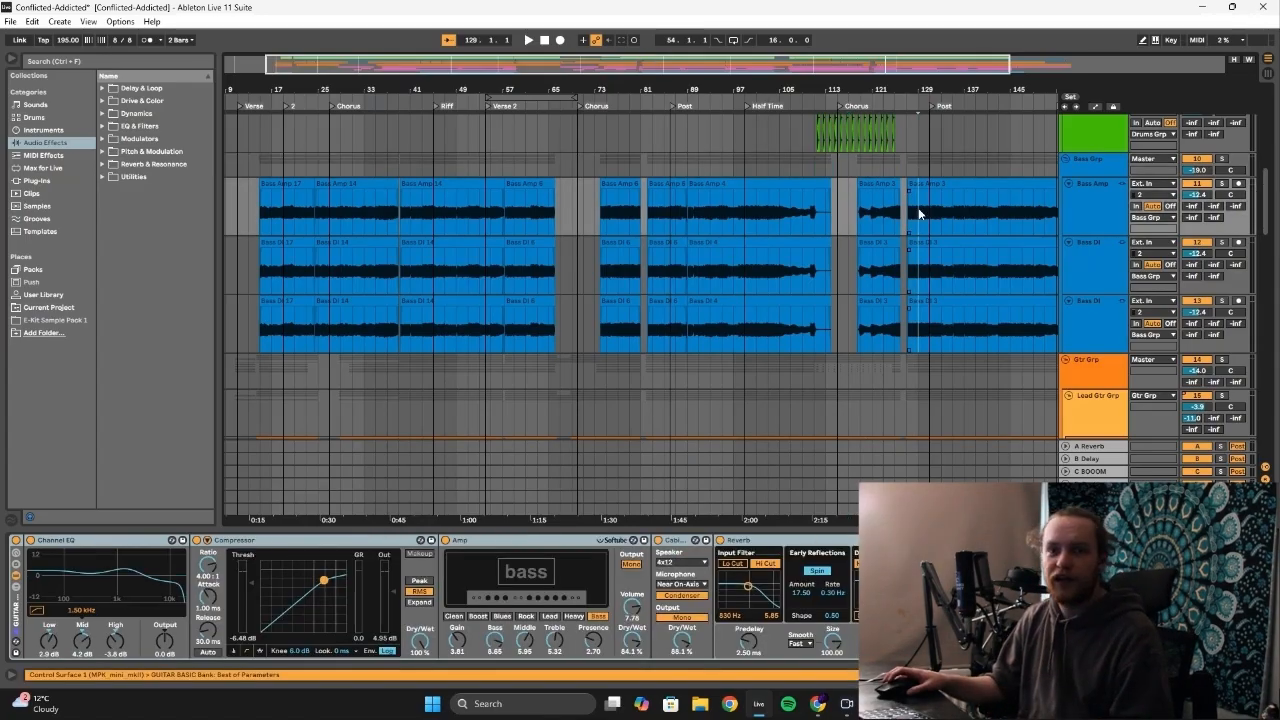
scroll(918, 212, down, 3)
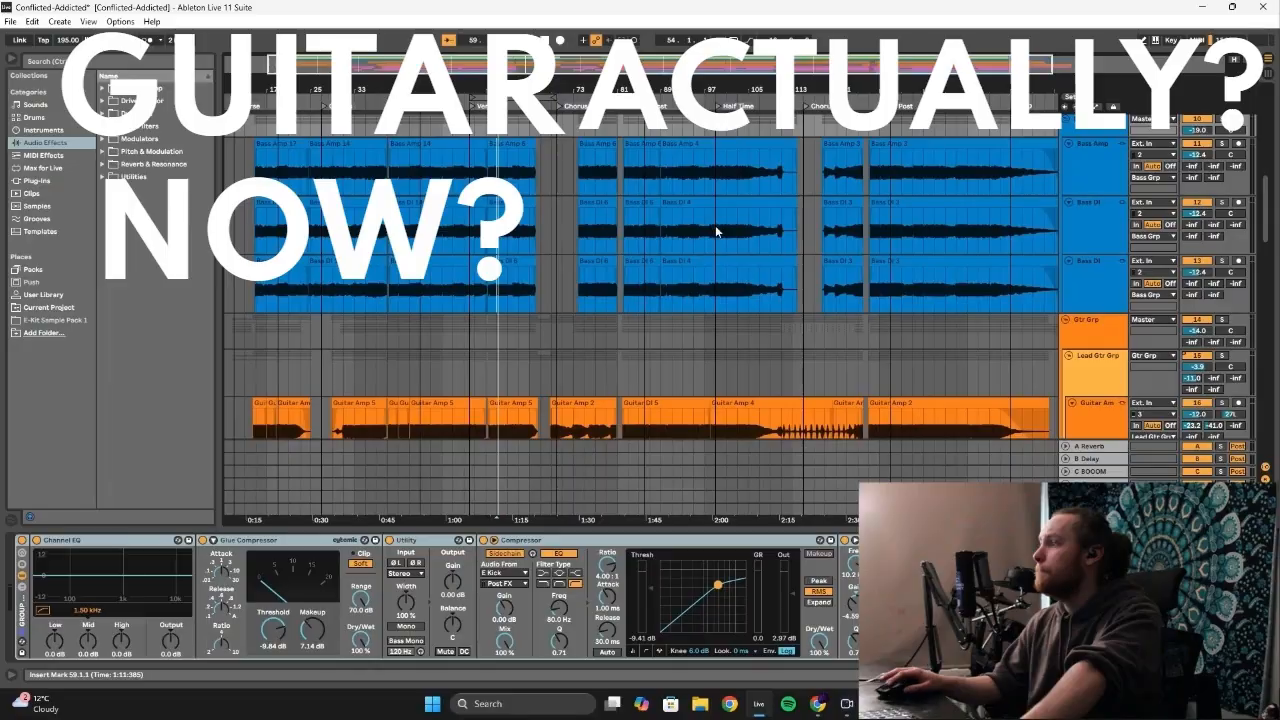
key(ctrl+d)
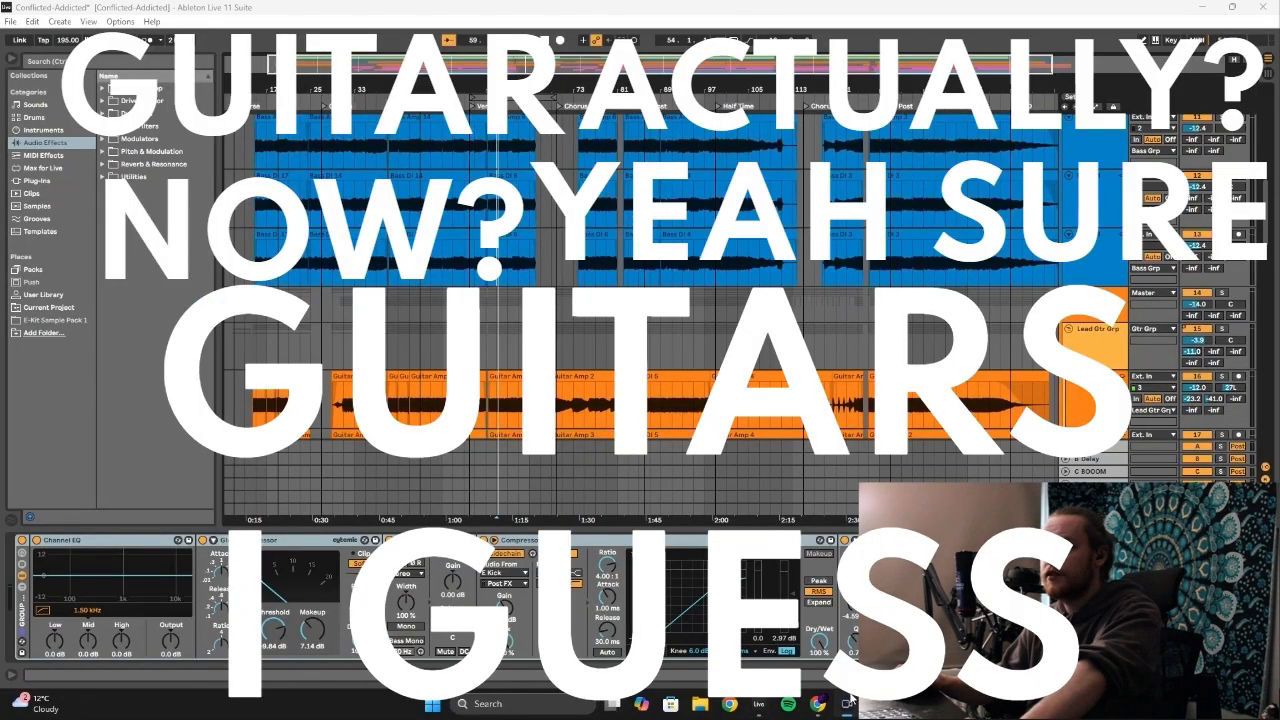
Collapse Lead Gtr Grp and select Rhythm Gtr Grp, bringing its five guitar tracks into view
scroll(1060, 230, down, 3)
click(1069, 231)
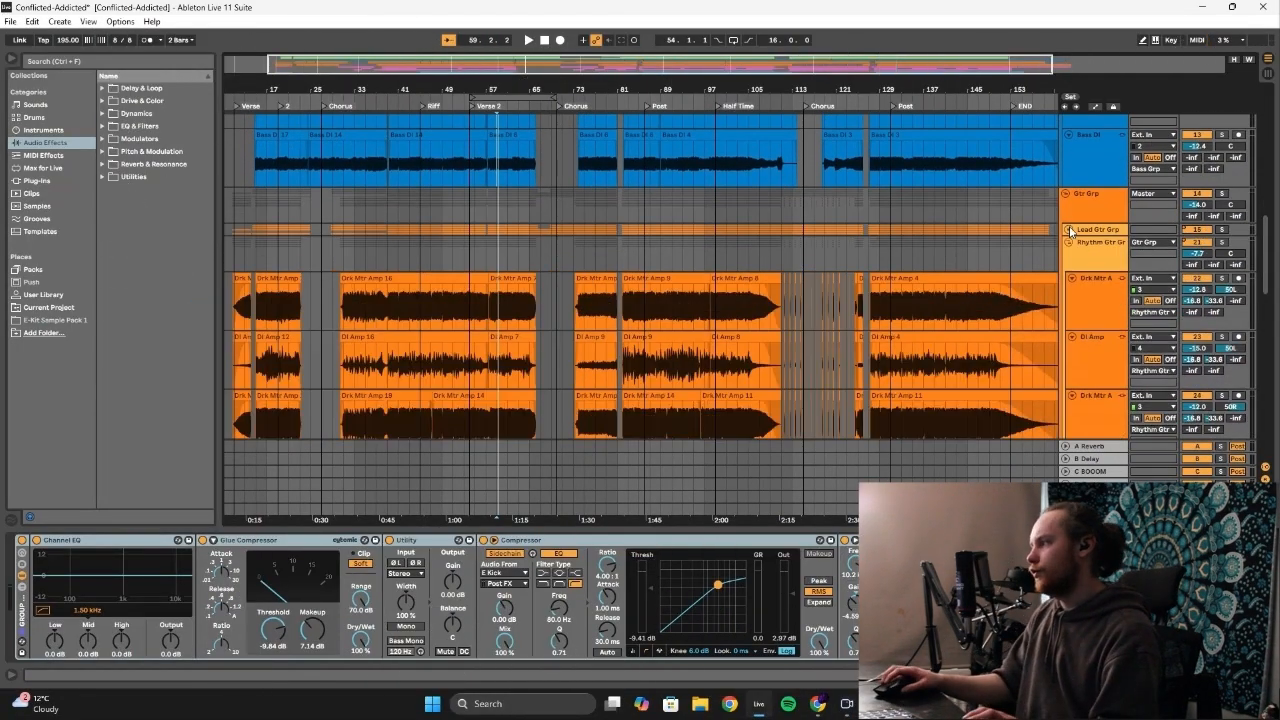
scroll(1092, 200, down, 3)
click(1094, 198)
scroll(1000, 200, down, 1)
scroll(466, 200, down, 1)
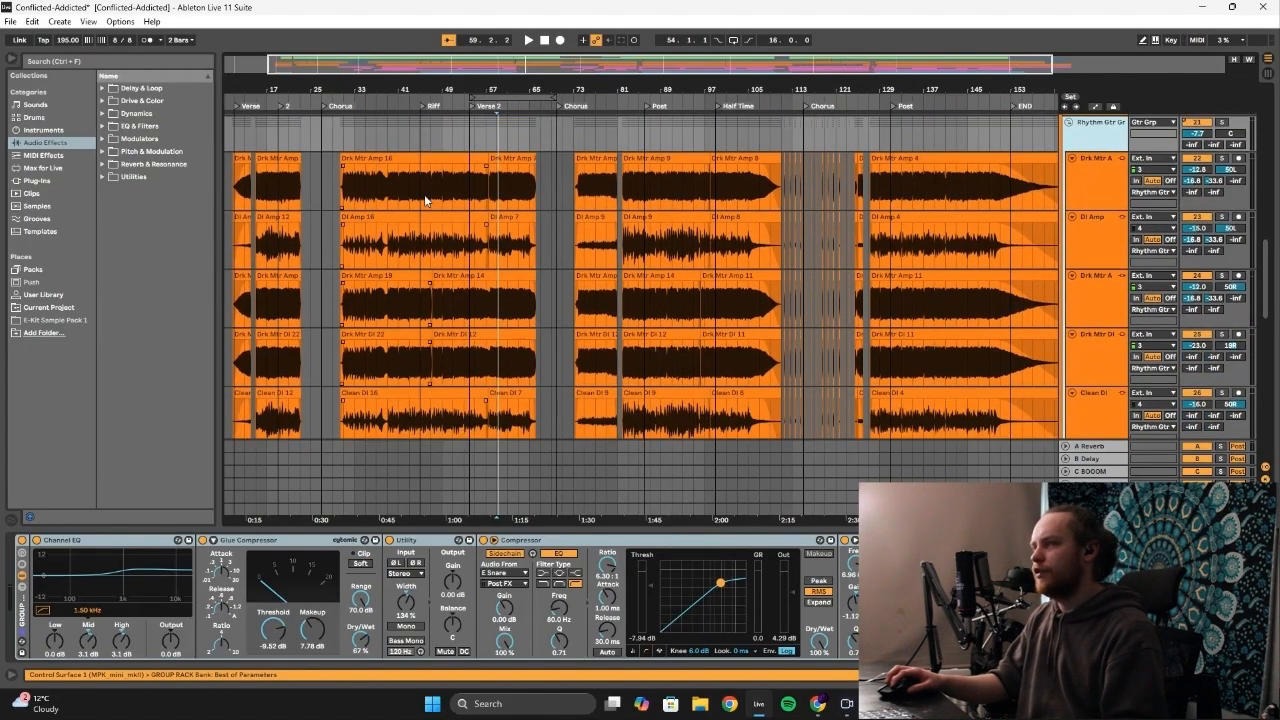
Play only the rhythm guitars from their fade-in at the first Verse, following them through the drop-out into the Chorus
click(238, 187)
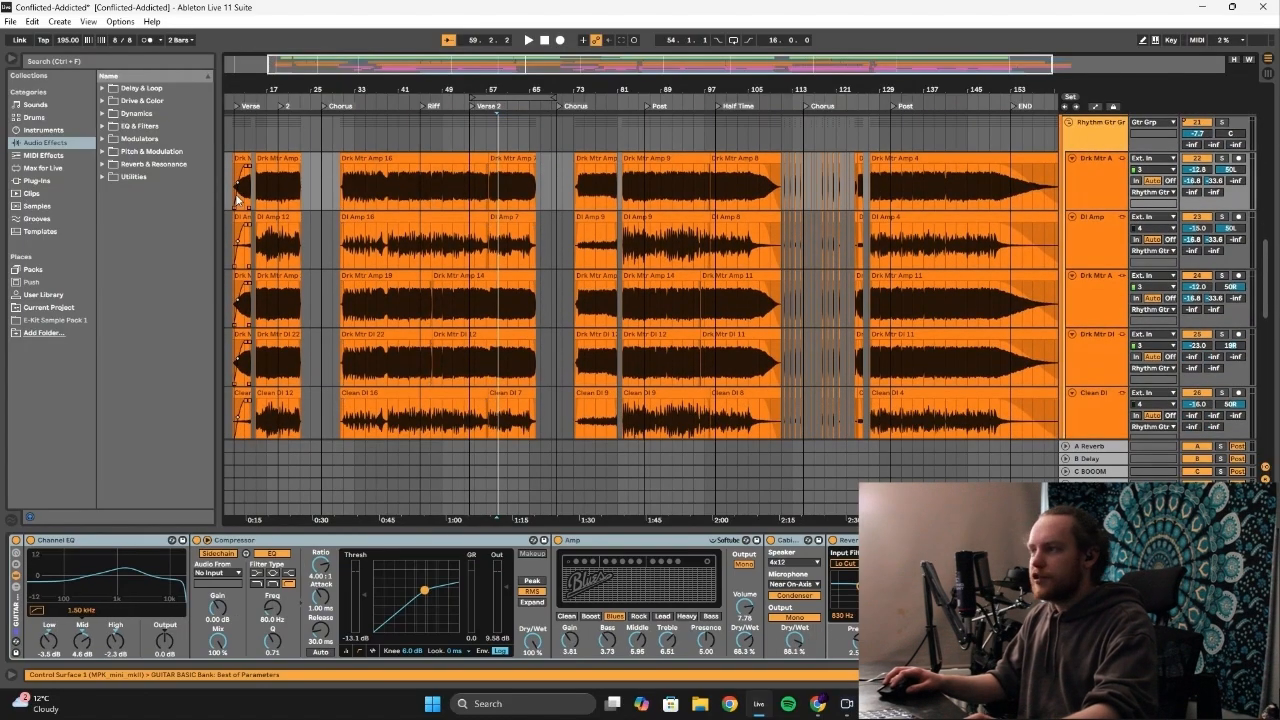
key(space)
scroll(237, 194, up, 5)
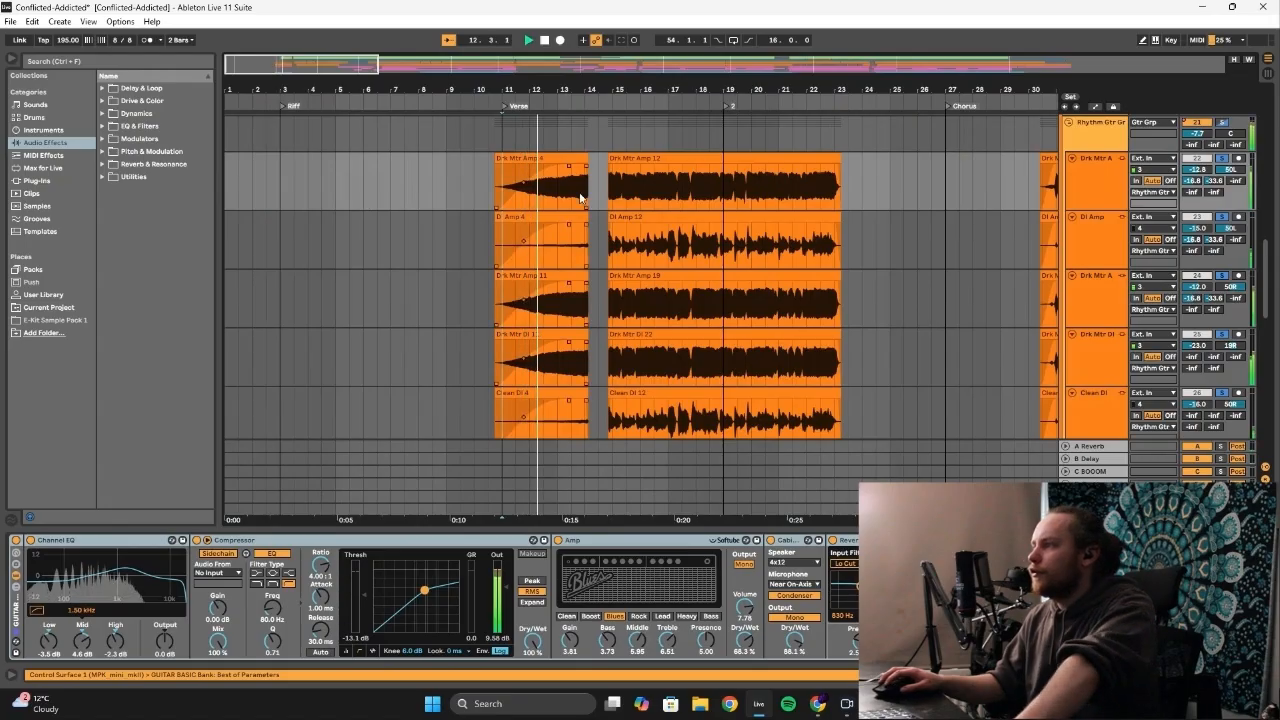
scroll(590, 187, down, 4)
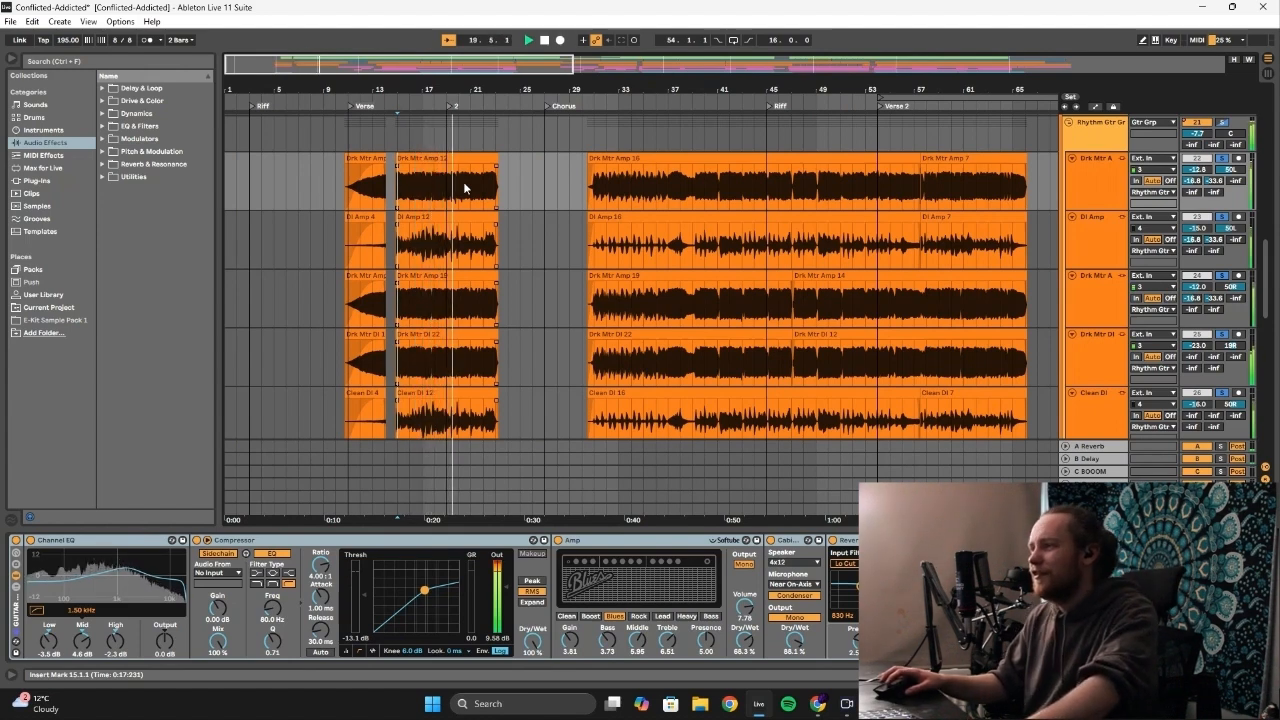
scroll(457, 180, down, 1)
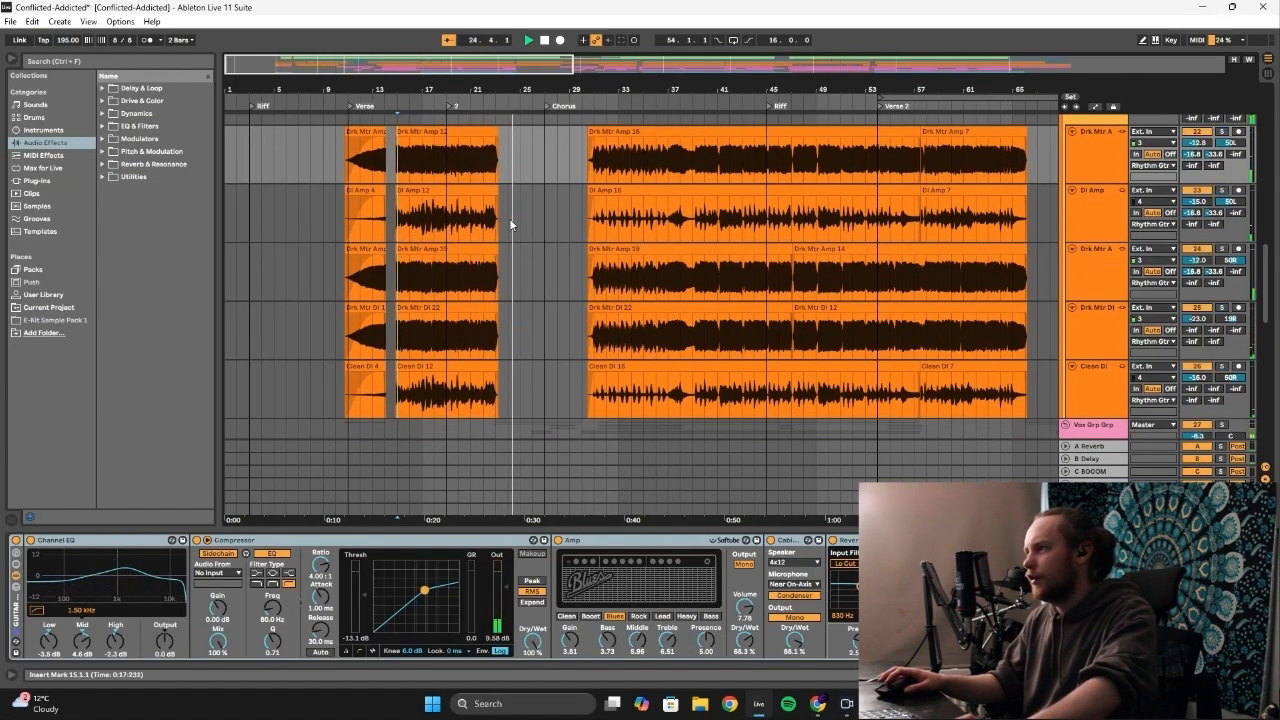
scroll(509, 218, up, 3)
scroll(510, 224, up, 2)
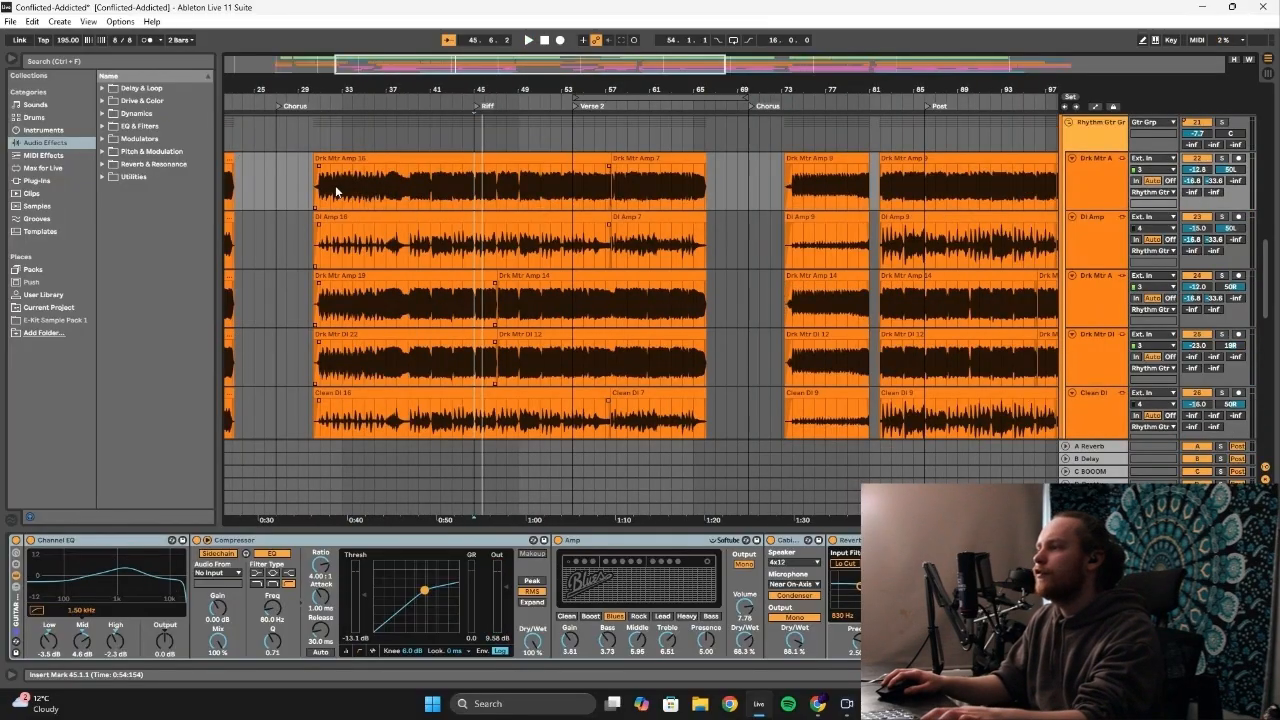
Play the soloed rhythm guitars from 31.1.1, where they come back in during the first Chorus
click(326, 190)
key(space)
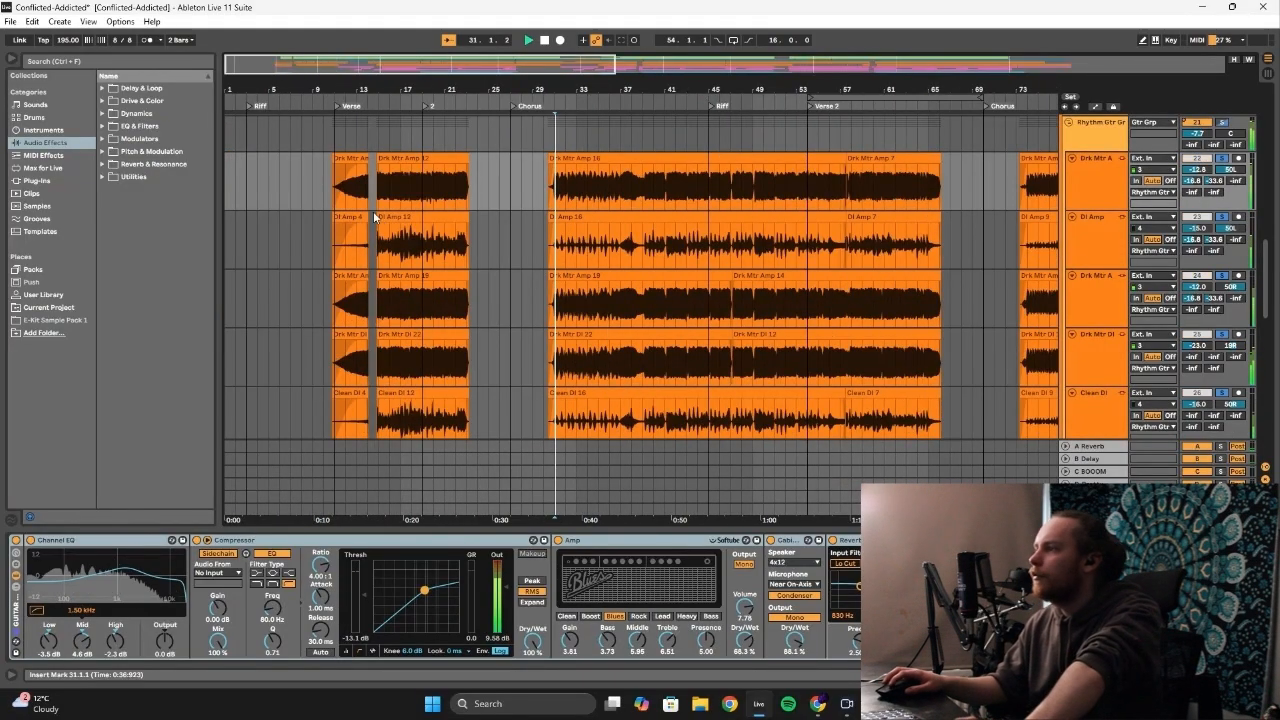
scroll(582, 204, up, 3)
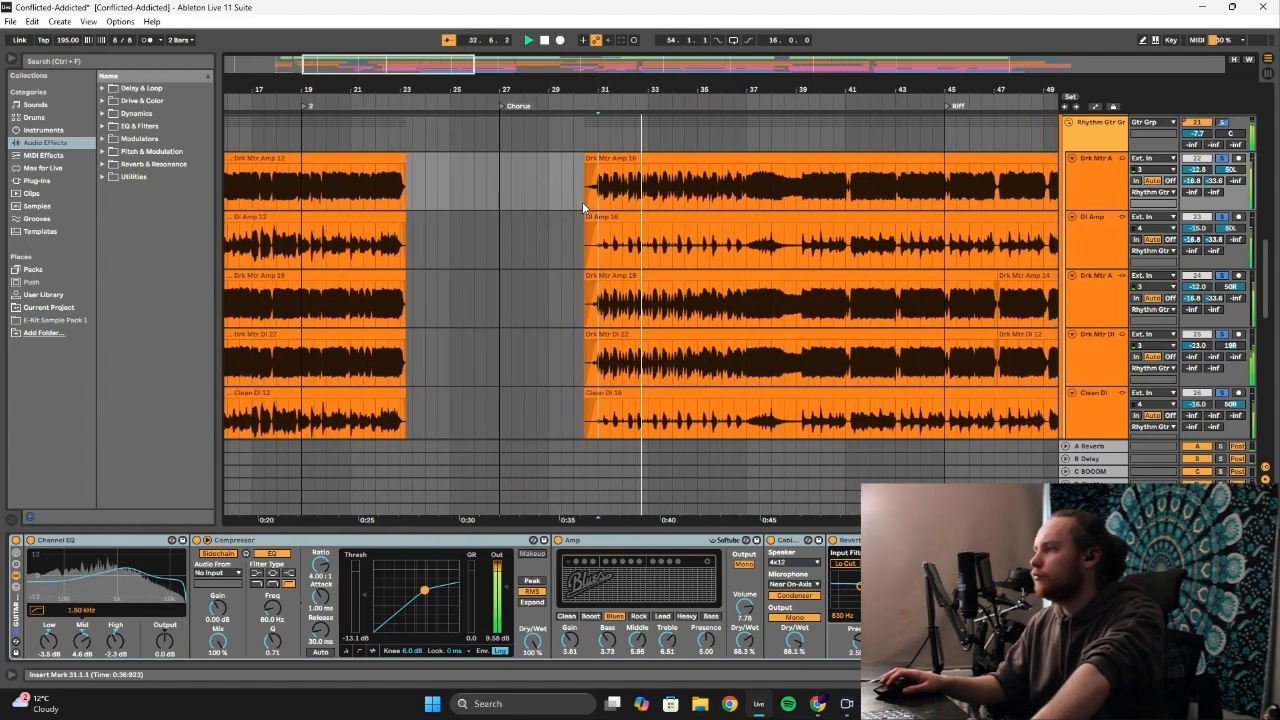
scroll(582, 204, down, 1)
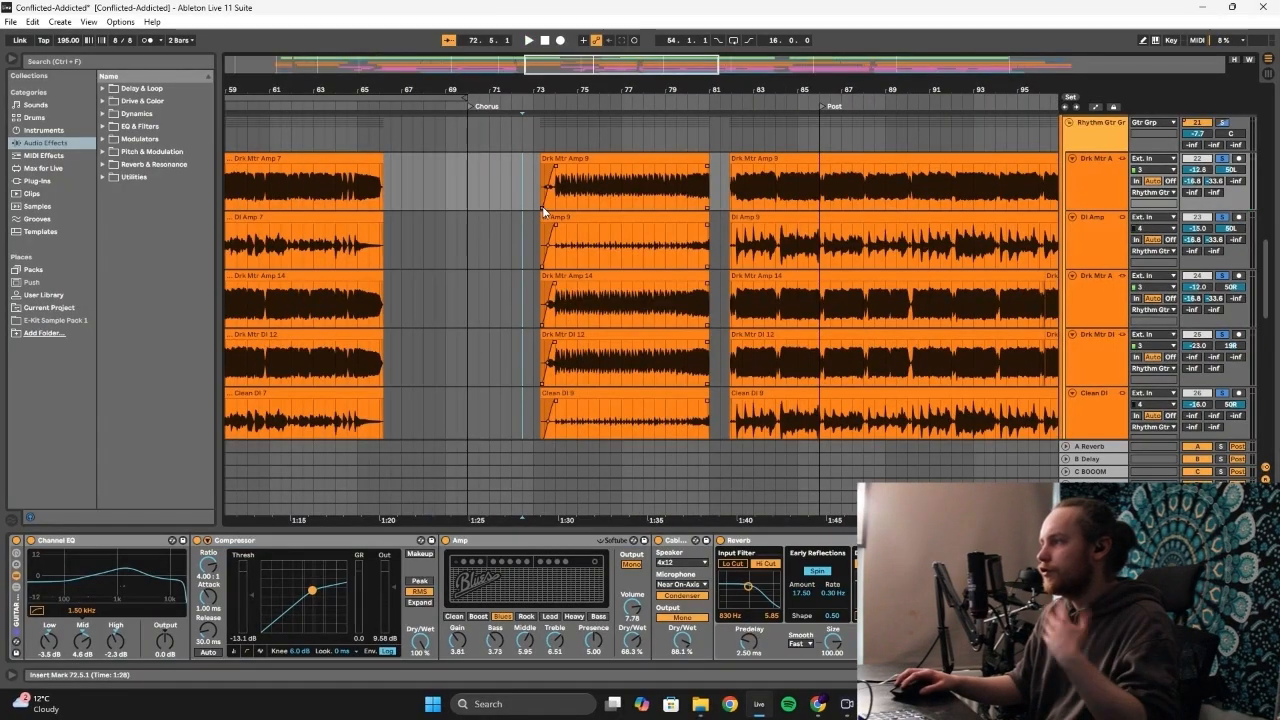
Play the rhythm guitars from 74.1.1 in the second Chorus, then from the gap at 81.1.1 where the drum fill sits
key(space)
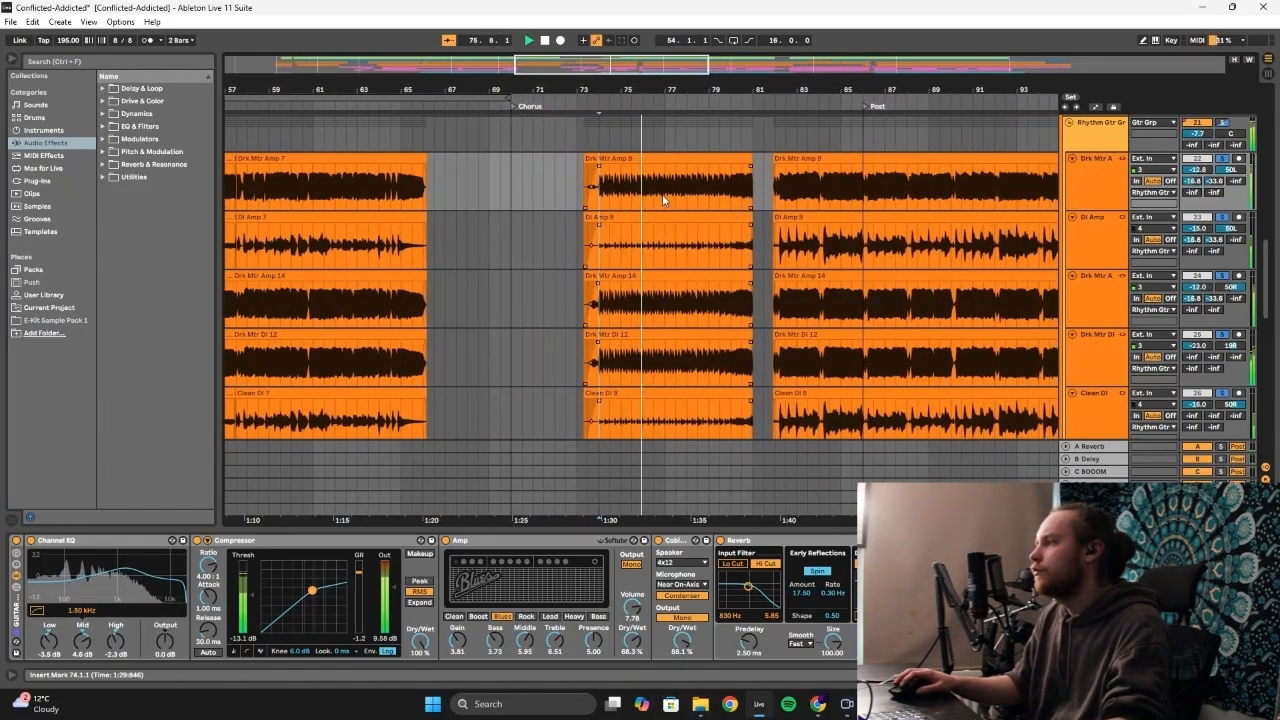
scroll(665, 198, up, 2)
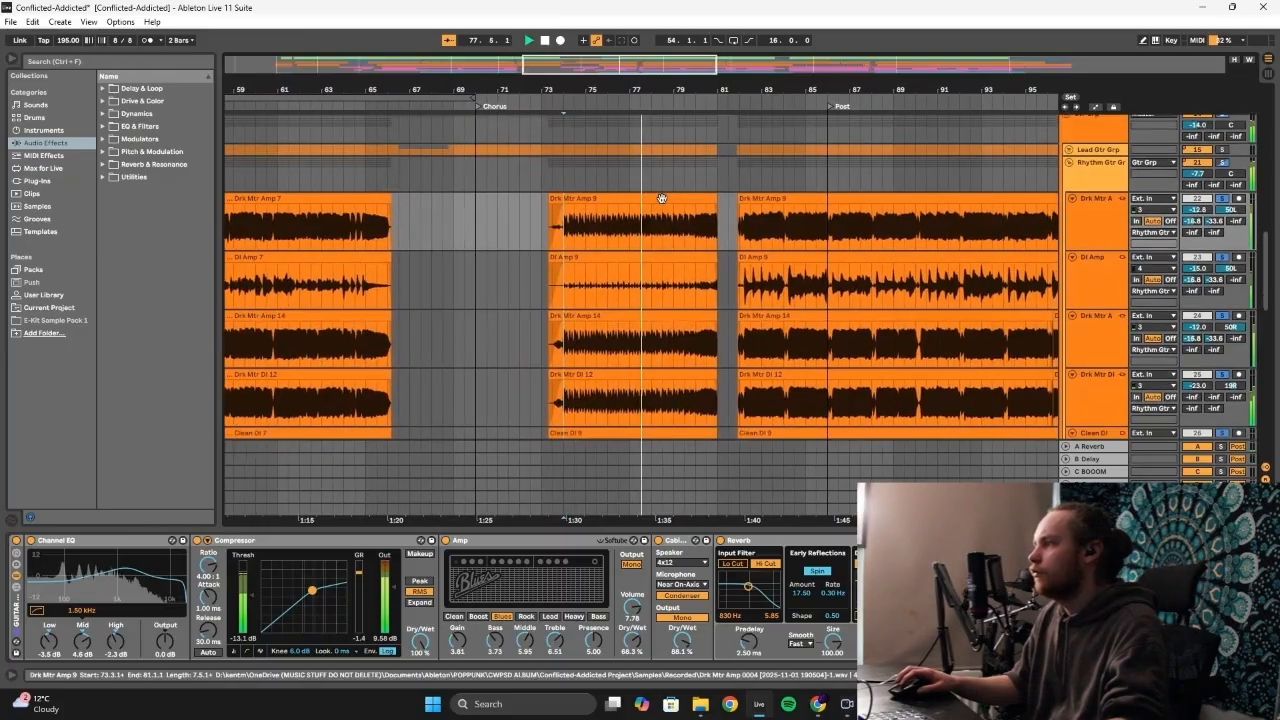
scroll(650, 198, down, 1)
click(636, 198)
key(space)
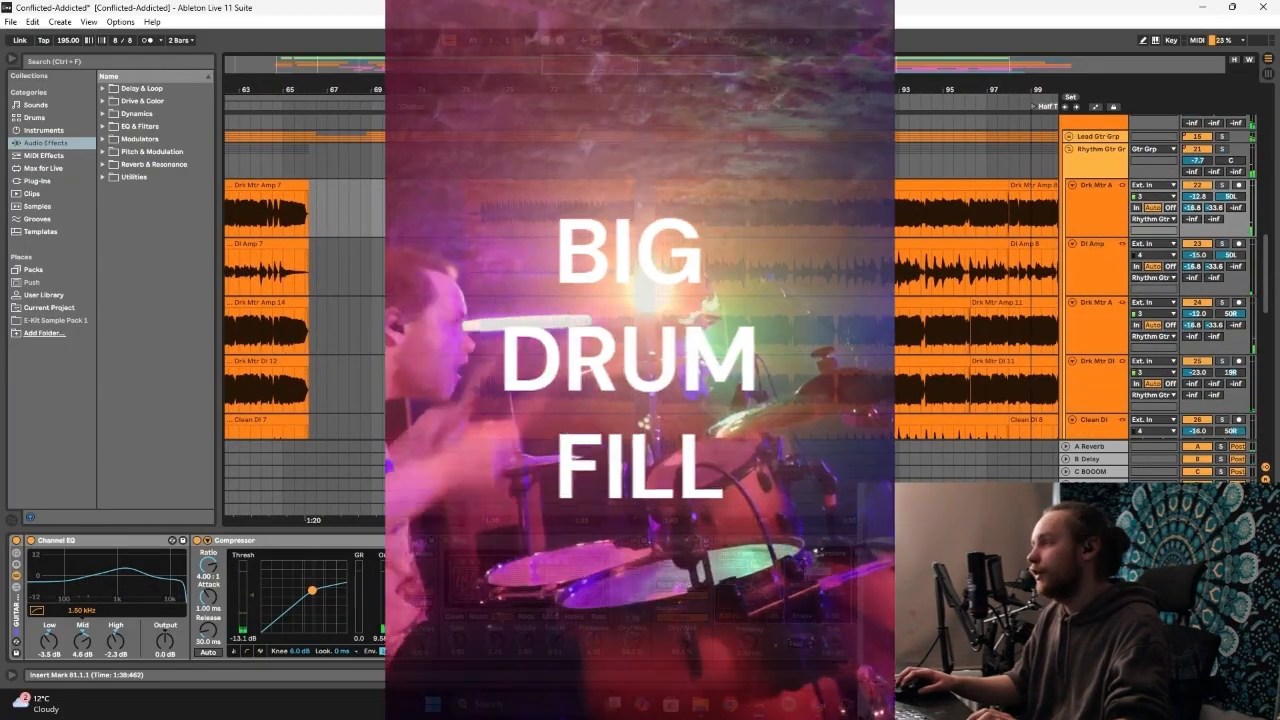
key(space)
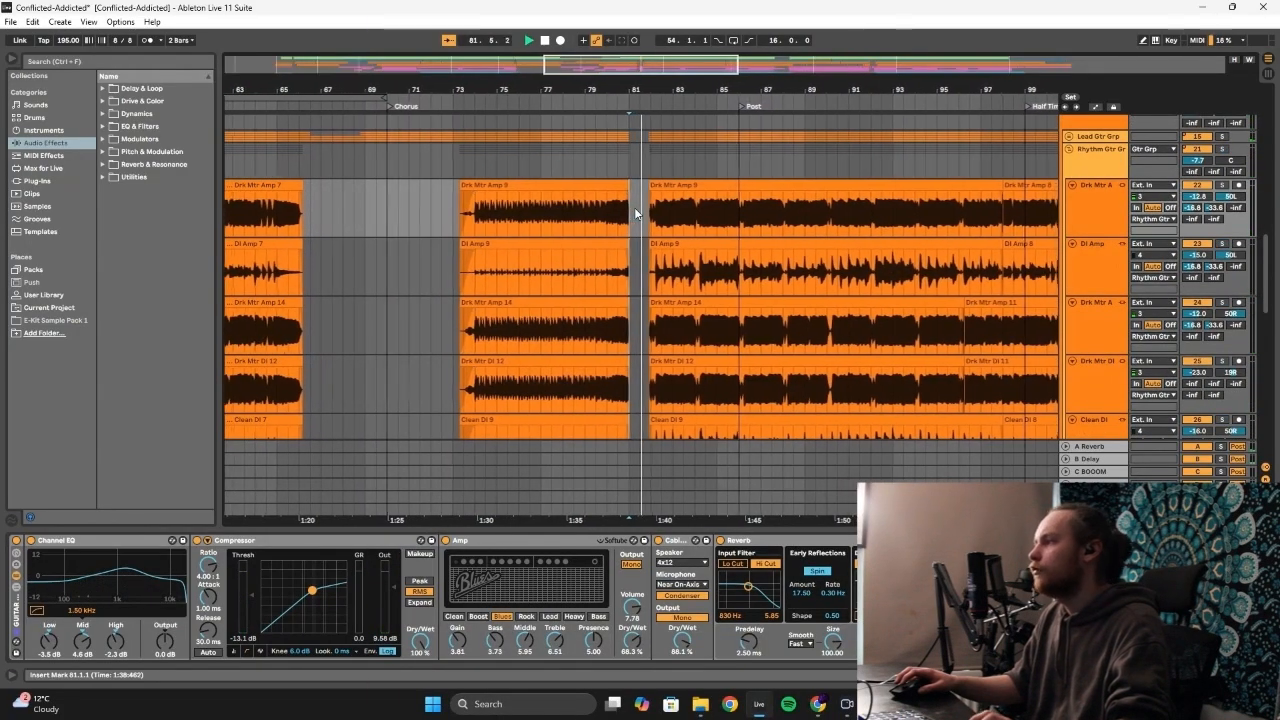
Move on to the Half Time section and play the soloed rhythm guitars from 99.5.1
scroll(643, 228, down, 4)
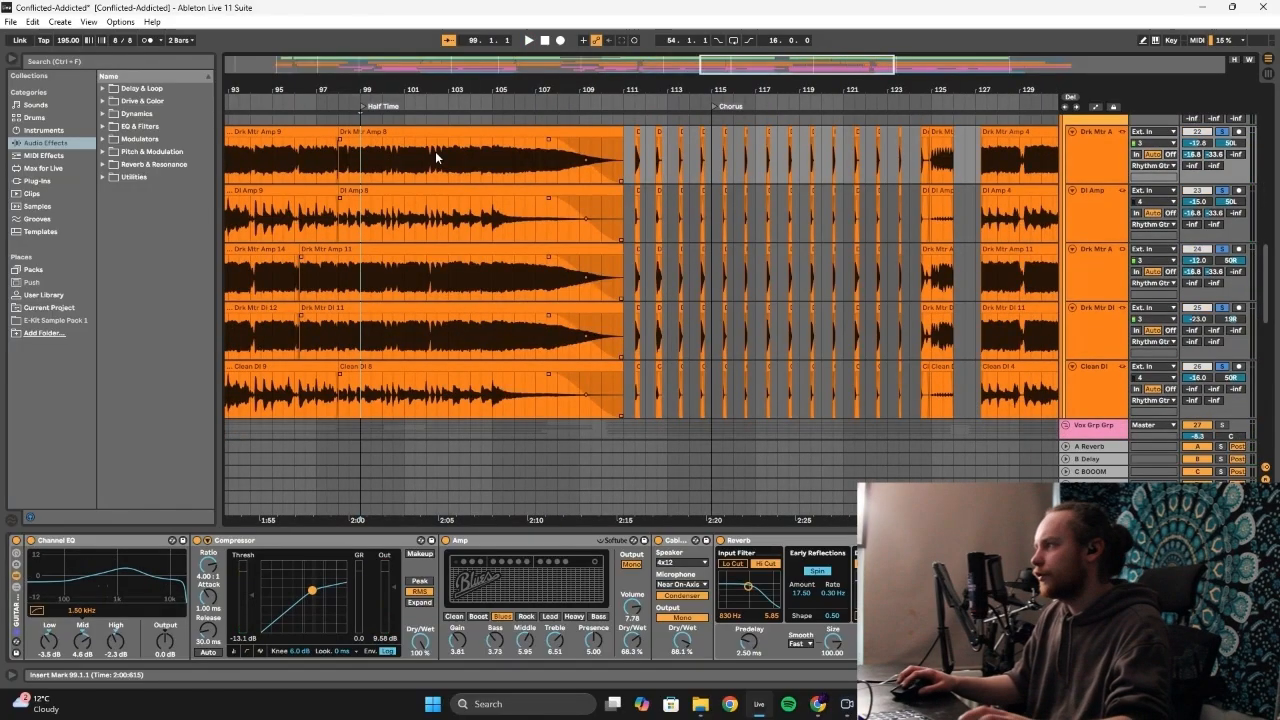
scroll(460, 174, up, 2)
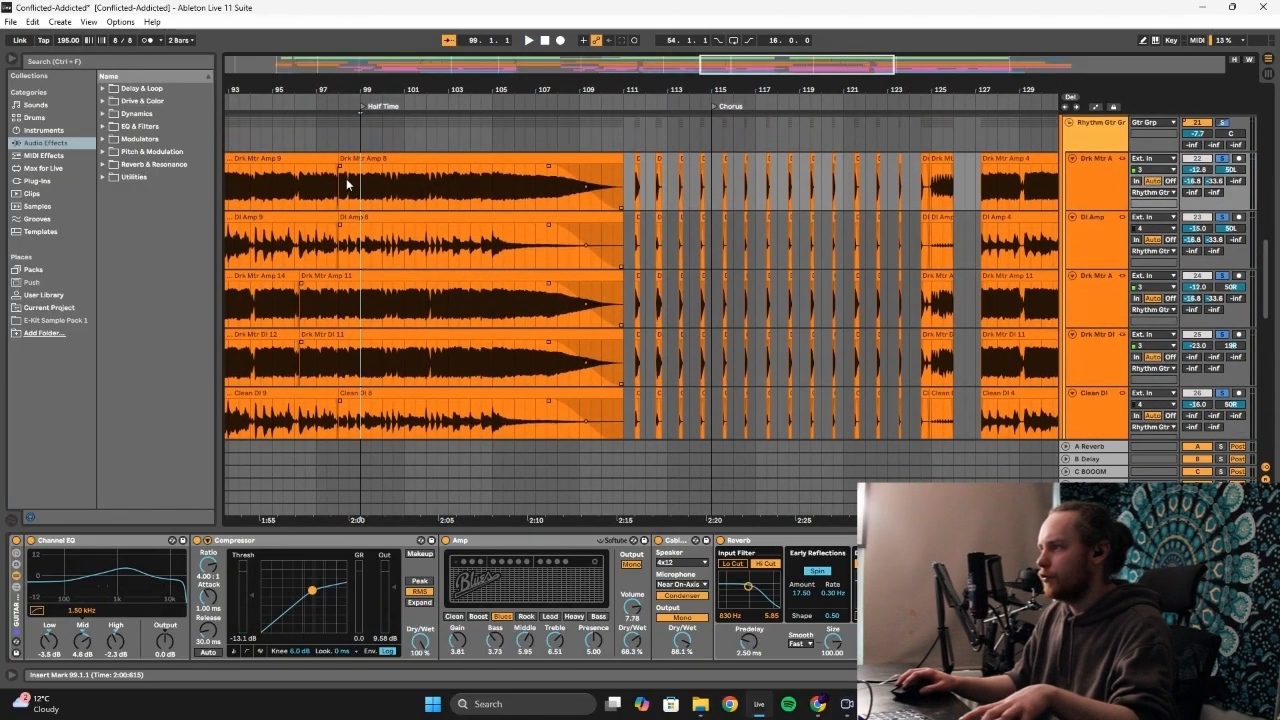
scroll(346, 178, left, 4)
click(581, 188)
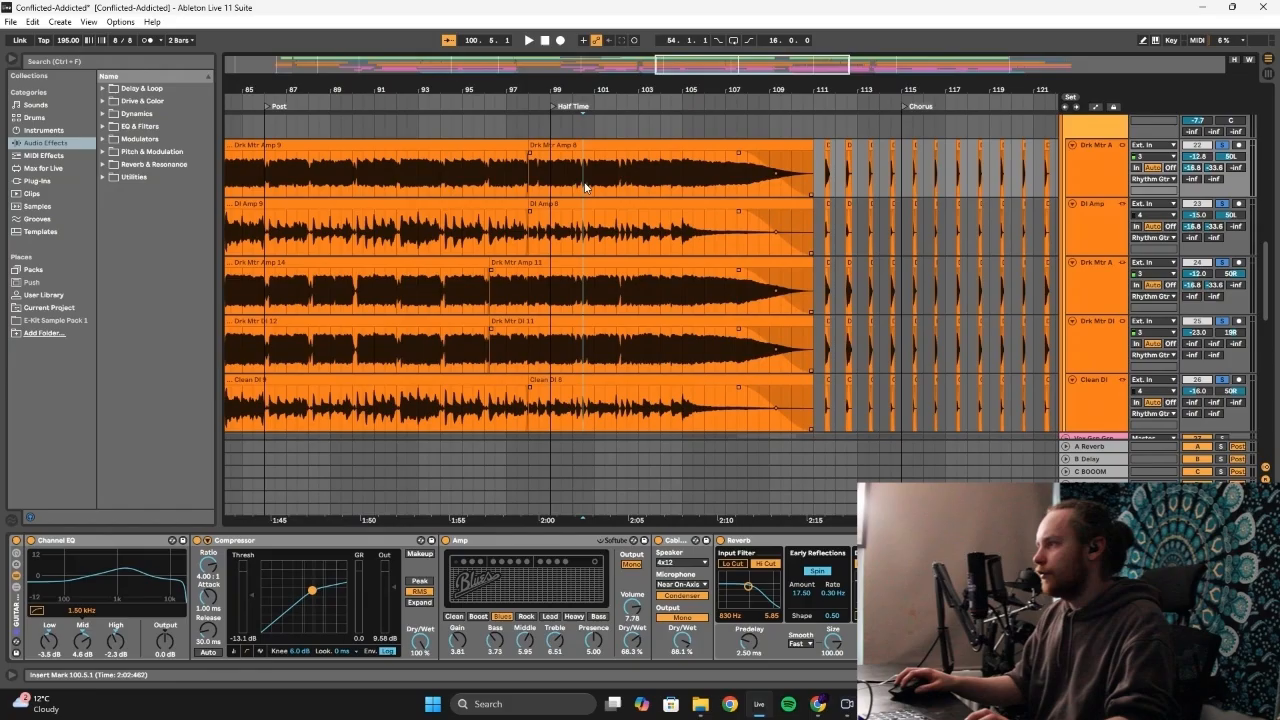
key(space)
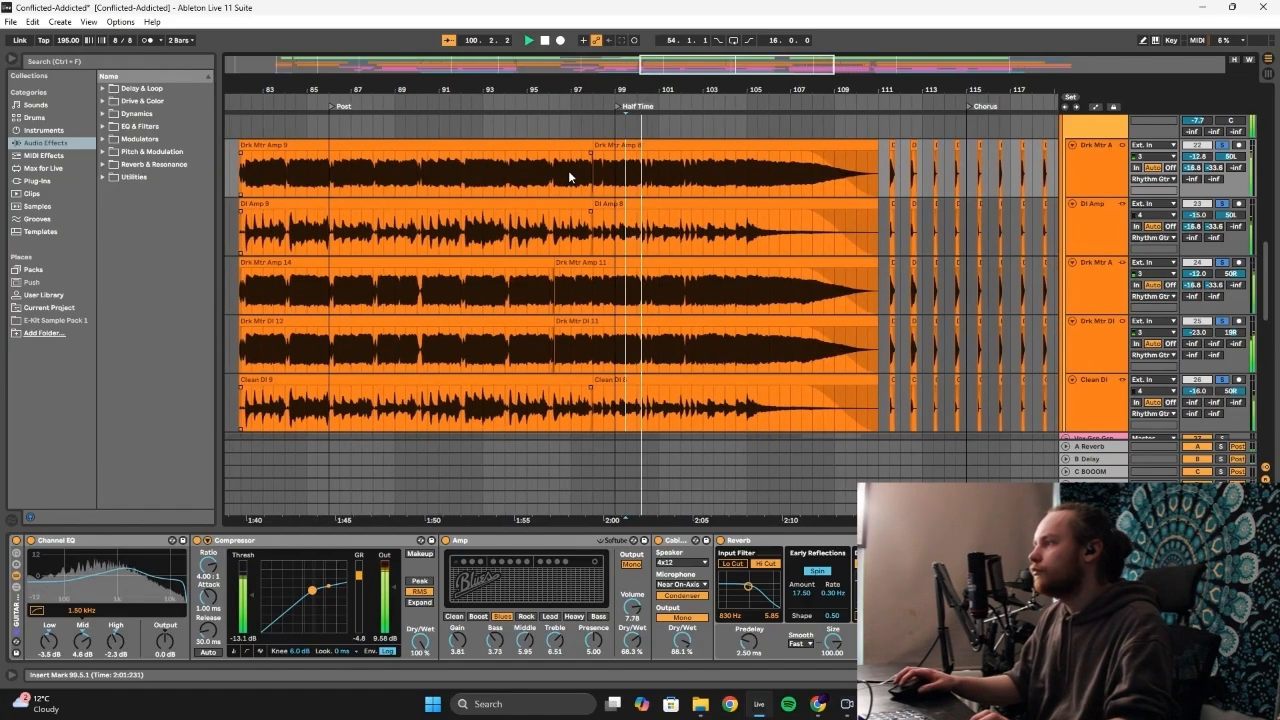
Bring the bass in with the soloed rhythm guitars and listen to both through the Half Time section
scroll(893, 203, up, 2)
scroll(1029, 171, up, 5)
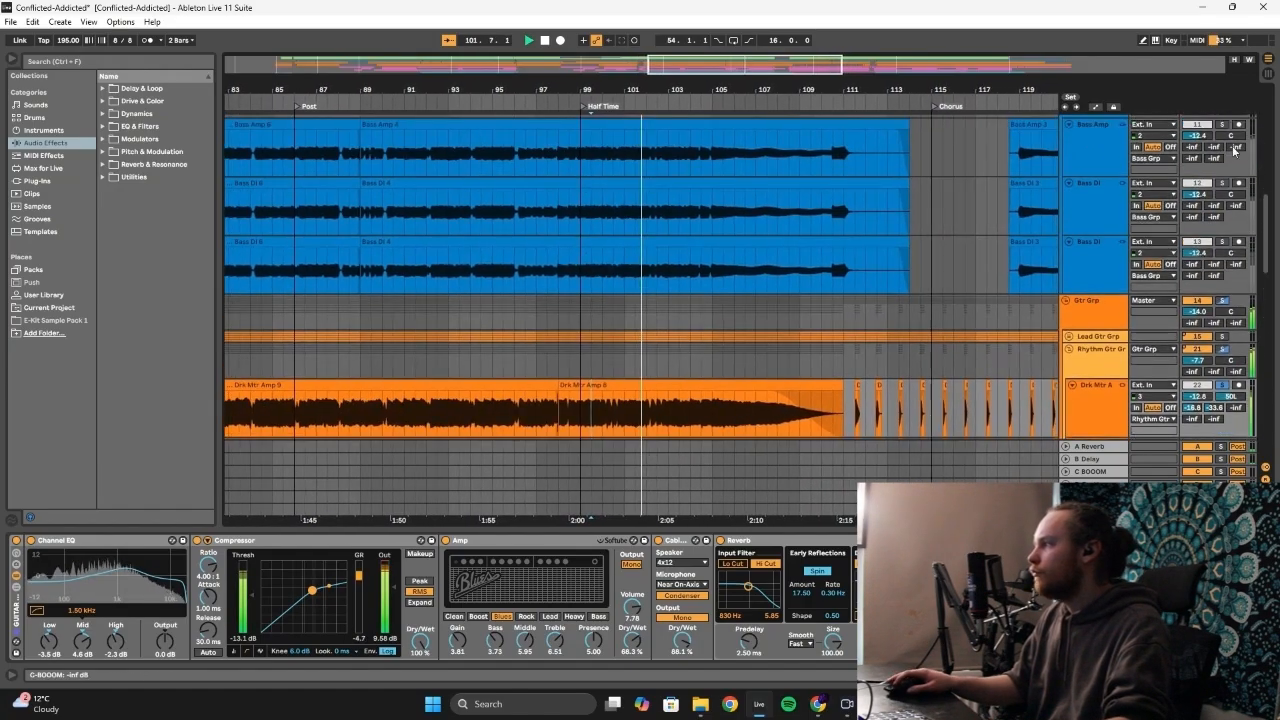
scroll(564, 221, down, 6)
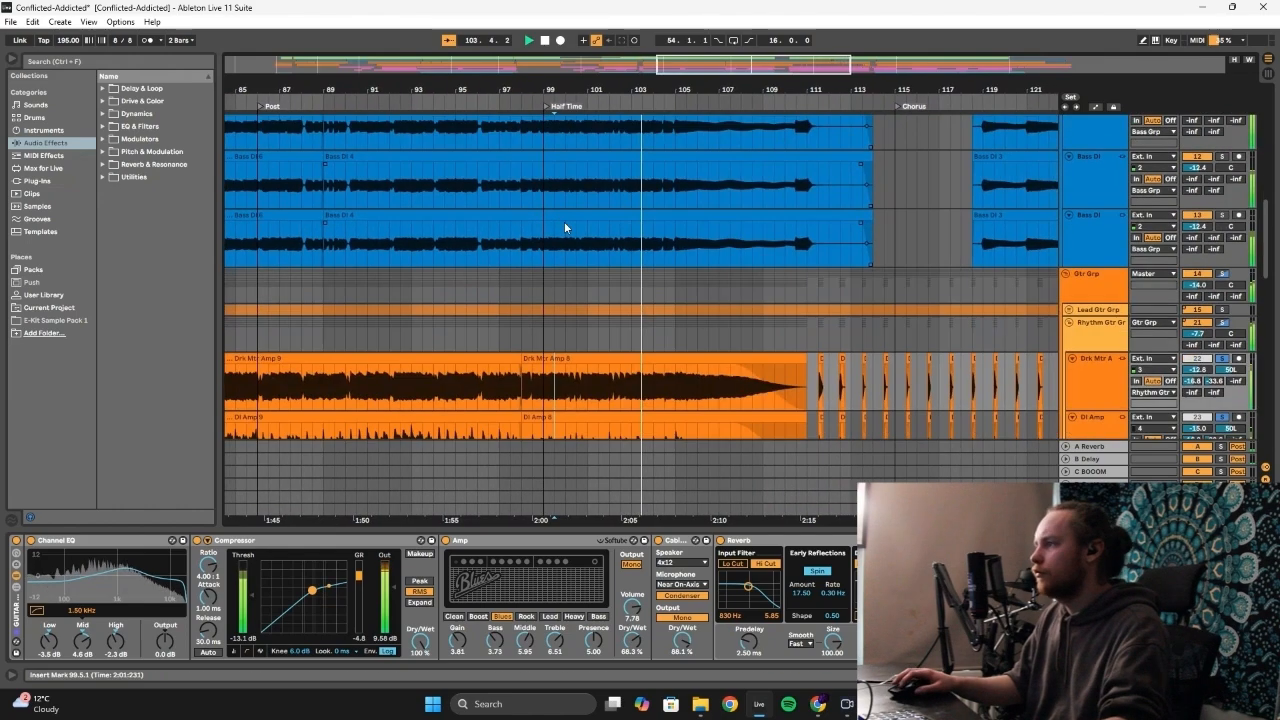
scroll(564, 179, down, 3)
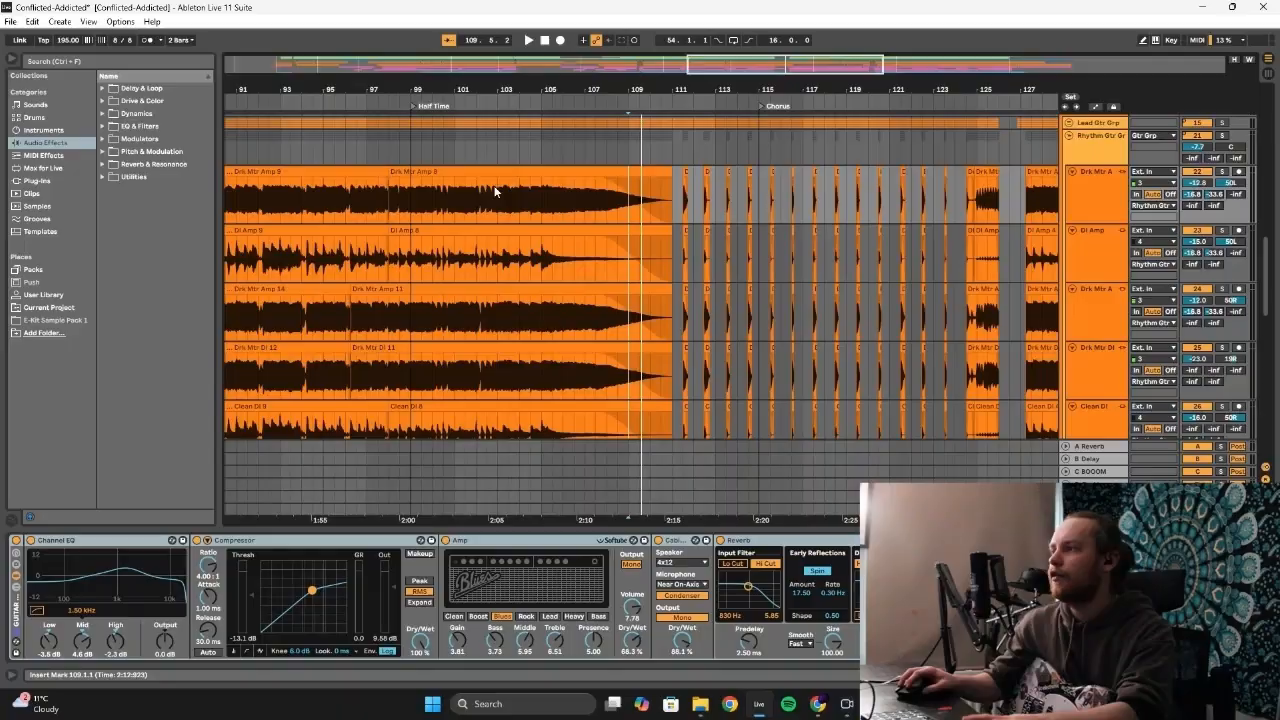
Go back from the vocal tracks to the rhythm guitars and mark 135.1.1 on the first Drk Mtr Amp track
key(ctrl+z)
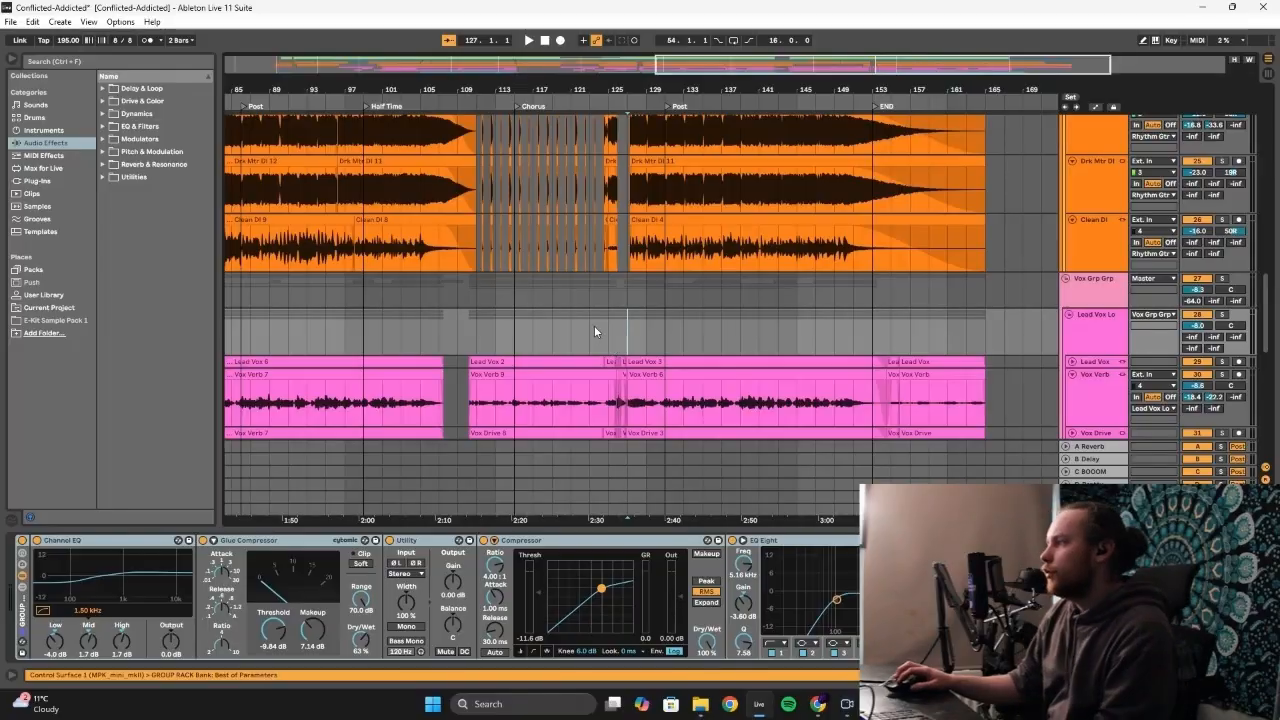
scroll(600, 329, up, 5)
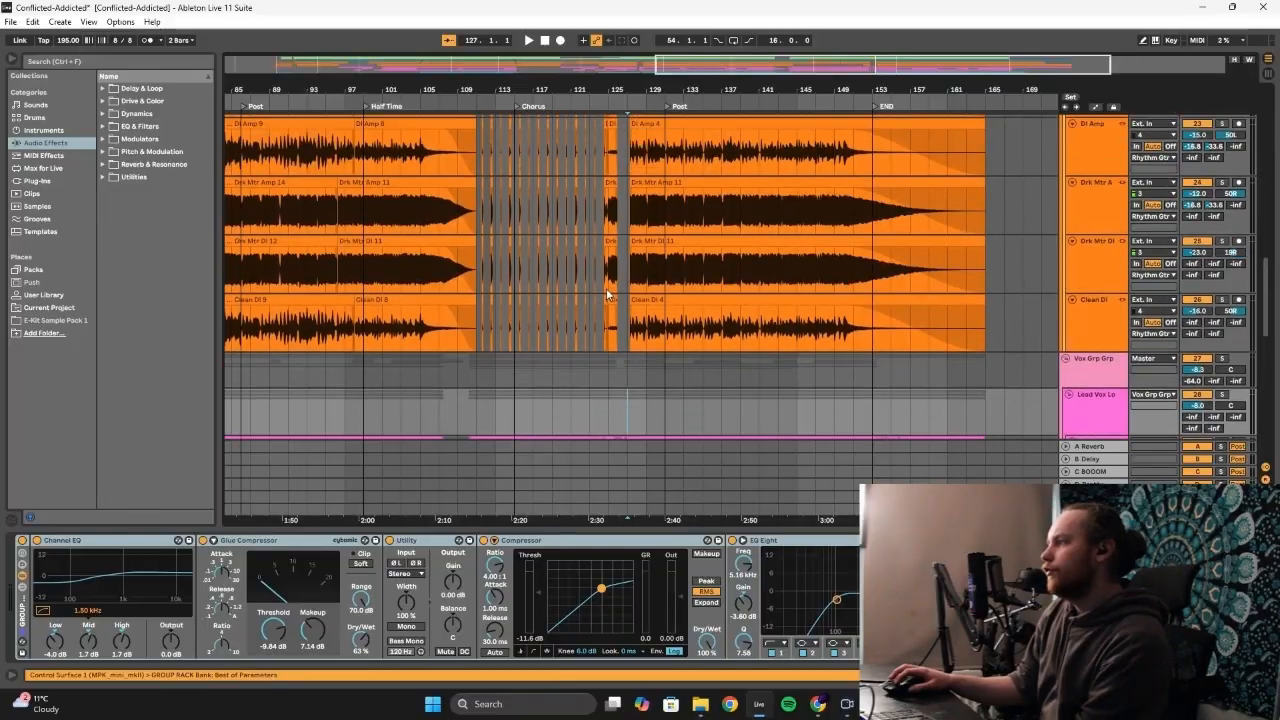
scroll(626, 260, up, 2)
click(696, 190)
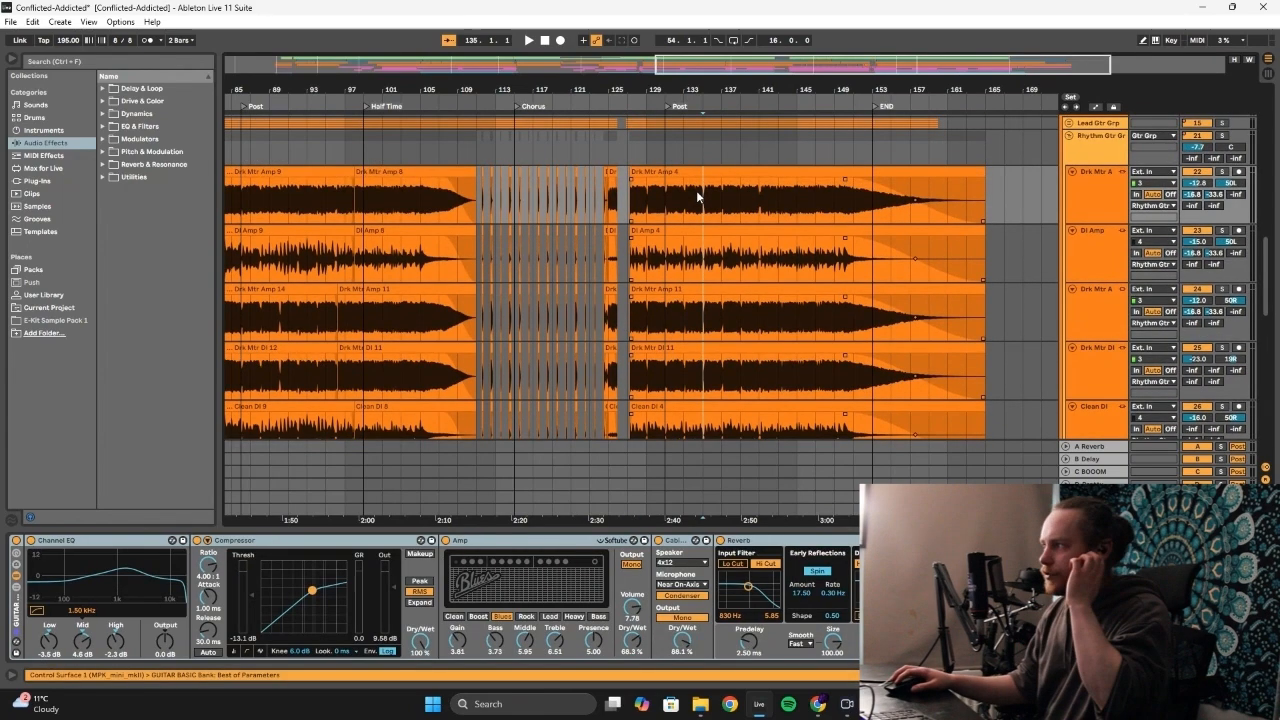
Show the mixer, play only the two Drk Mtr Amp tracks, and select the second one to view its devices
key(Tab)
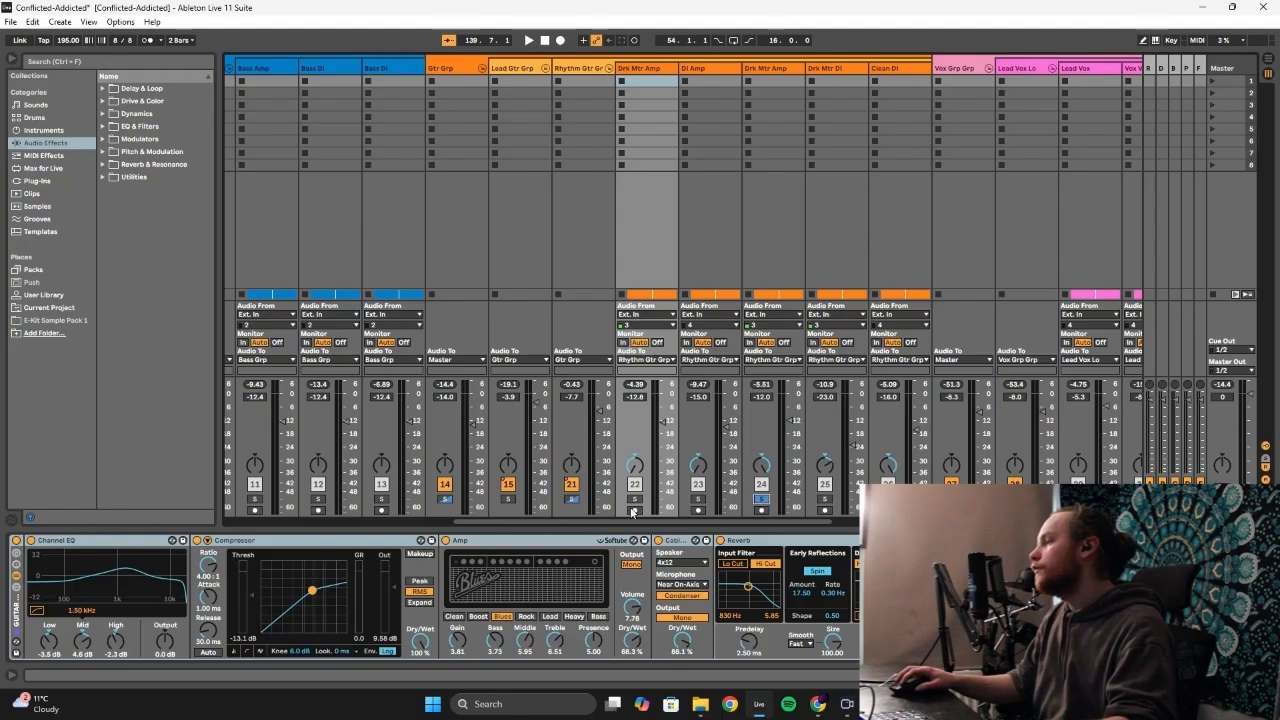
key(space)
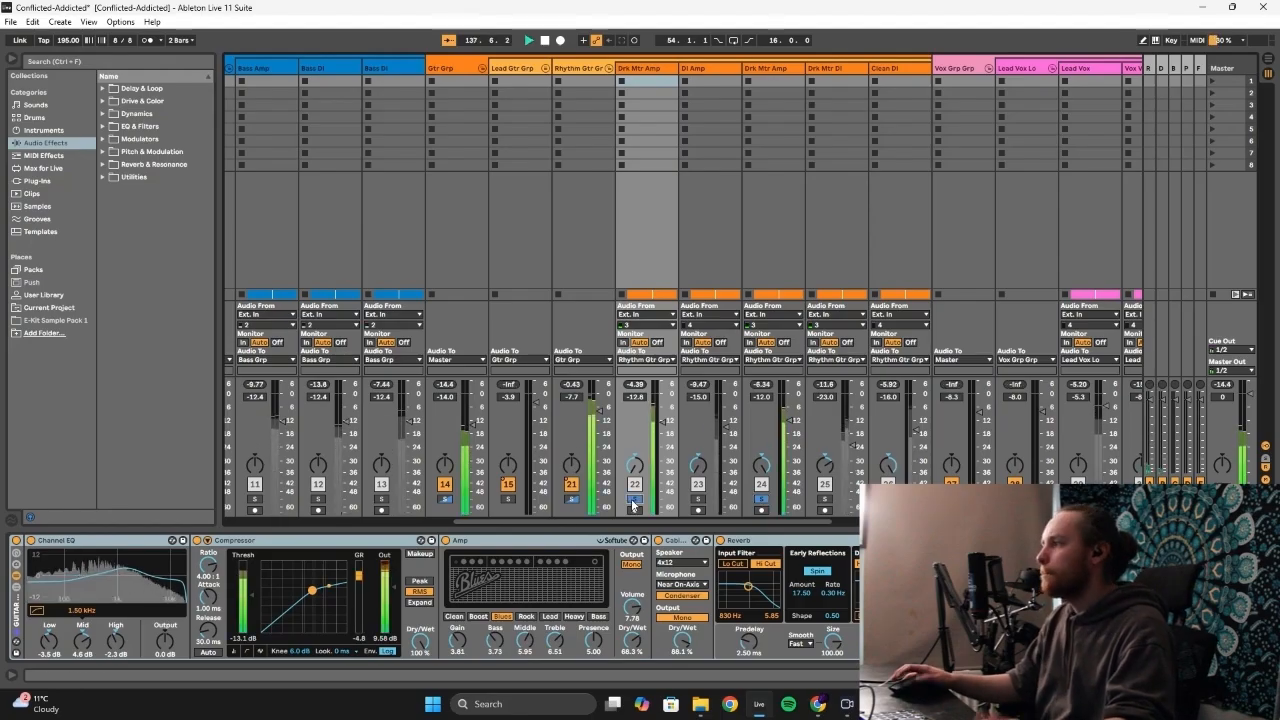
drag(690, 526, 708, 526)
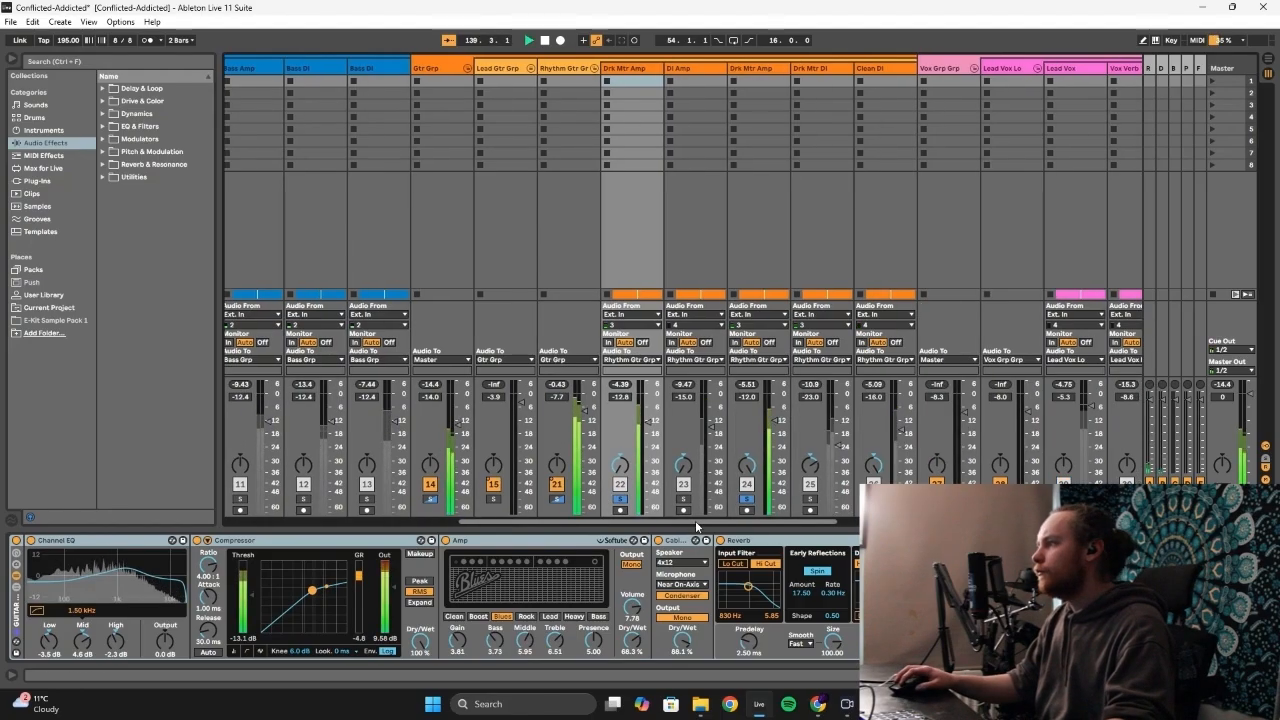
click(725, 180)
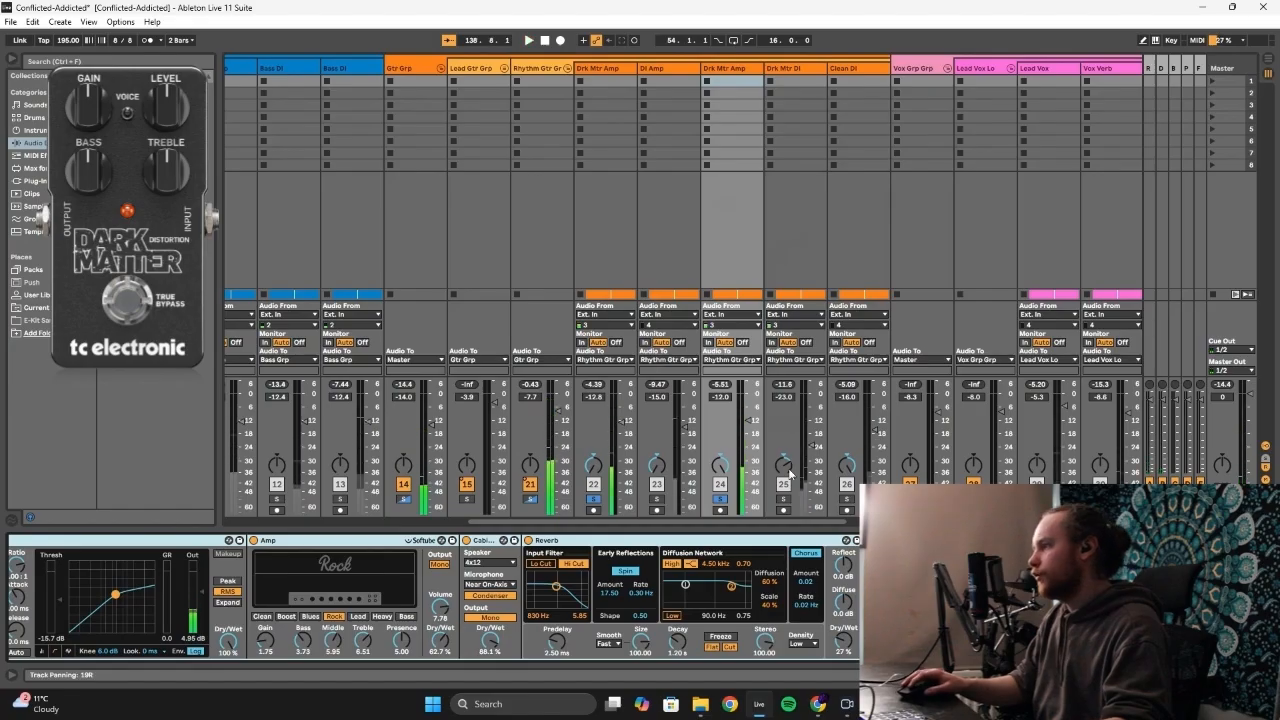
Solo the Drk Mtr DI track, show its device chain and play it alone
click(783, 499)
click(797, 68)
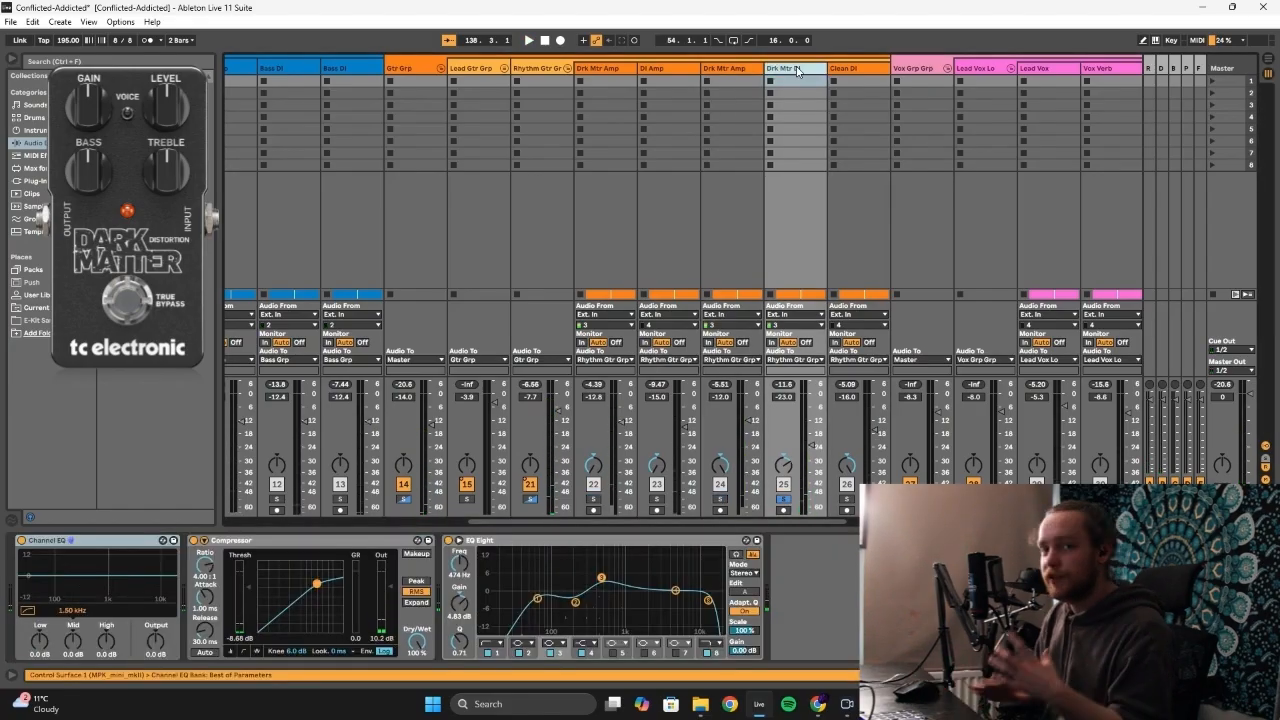
key(space)
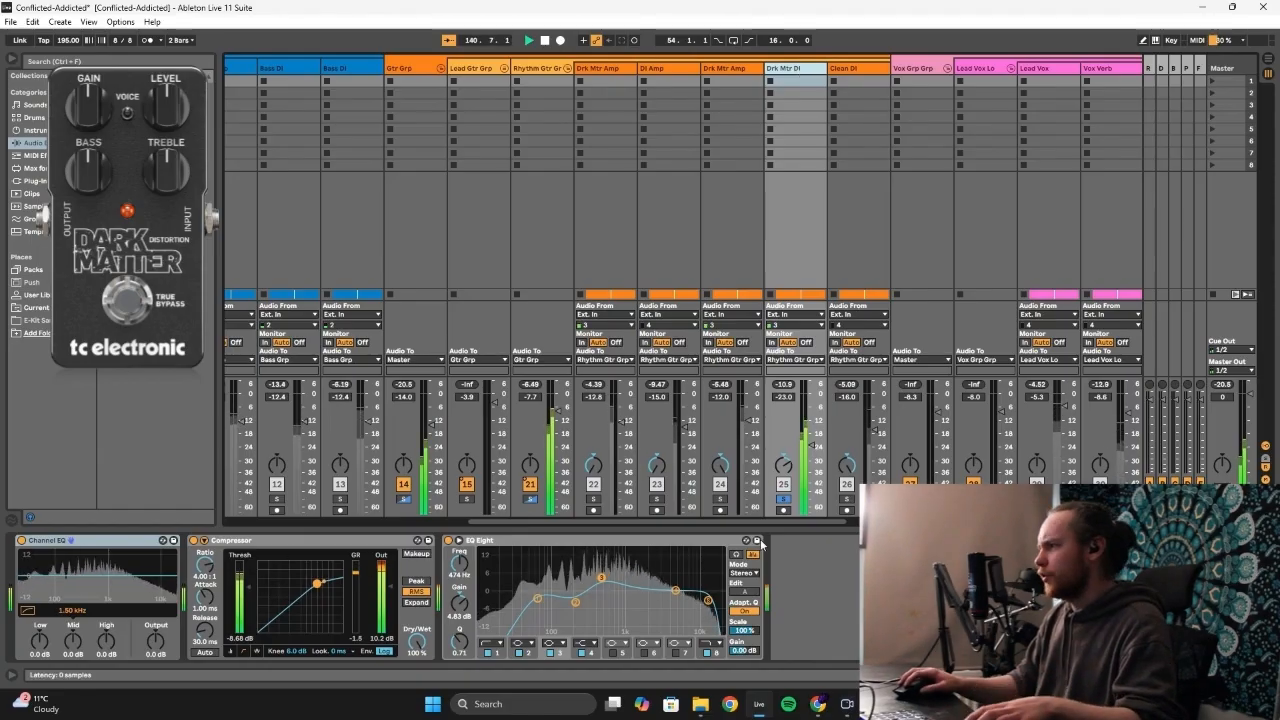
Solo the Clean DI track during playback and return to the arrangement of rhythm guitar clips
click(847, 499)
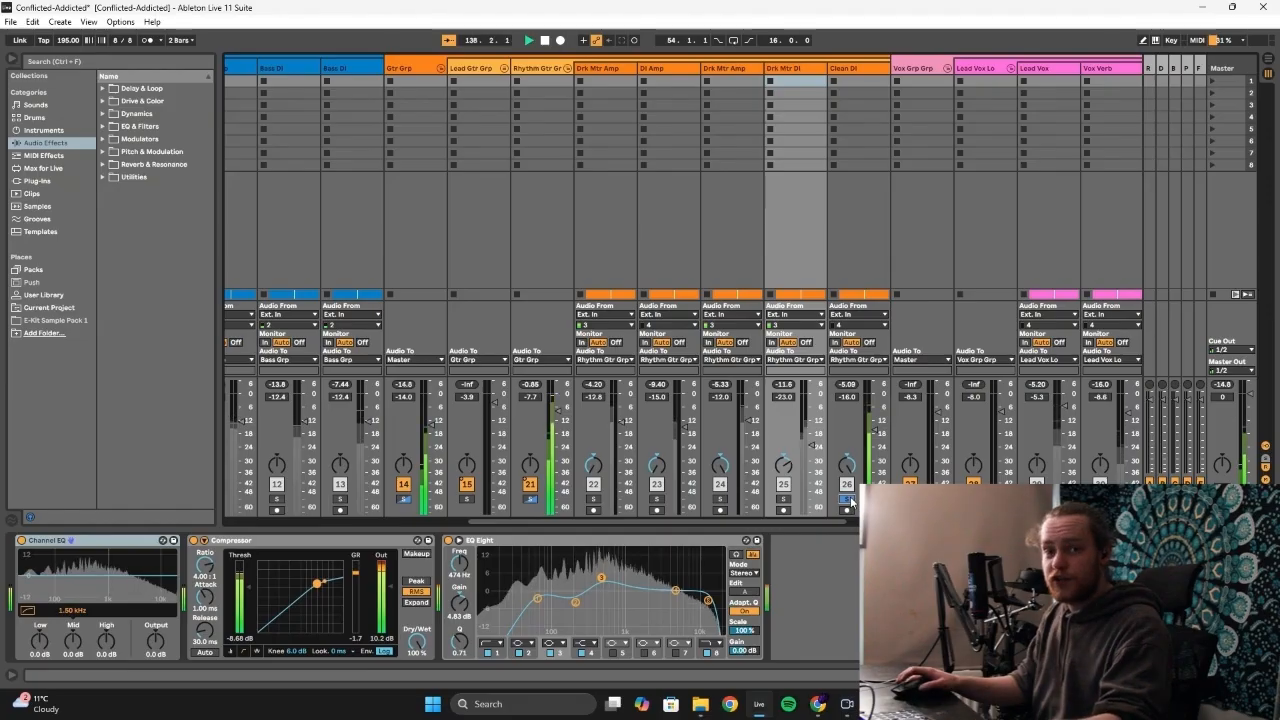
key(Tab)
scroll(710, 370, down, 1)
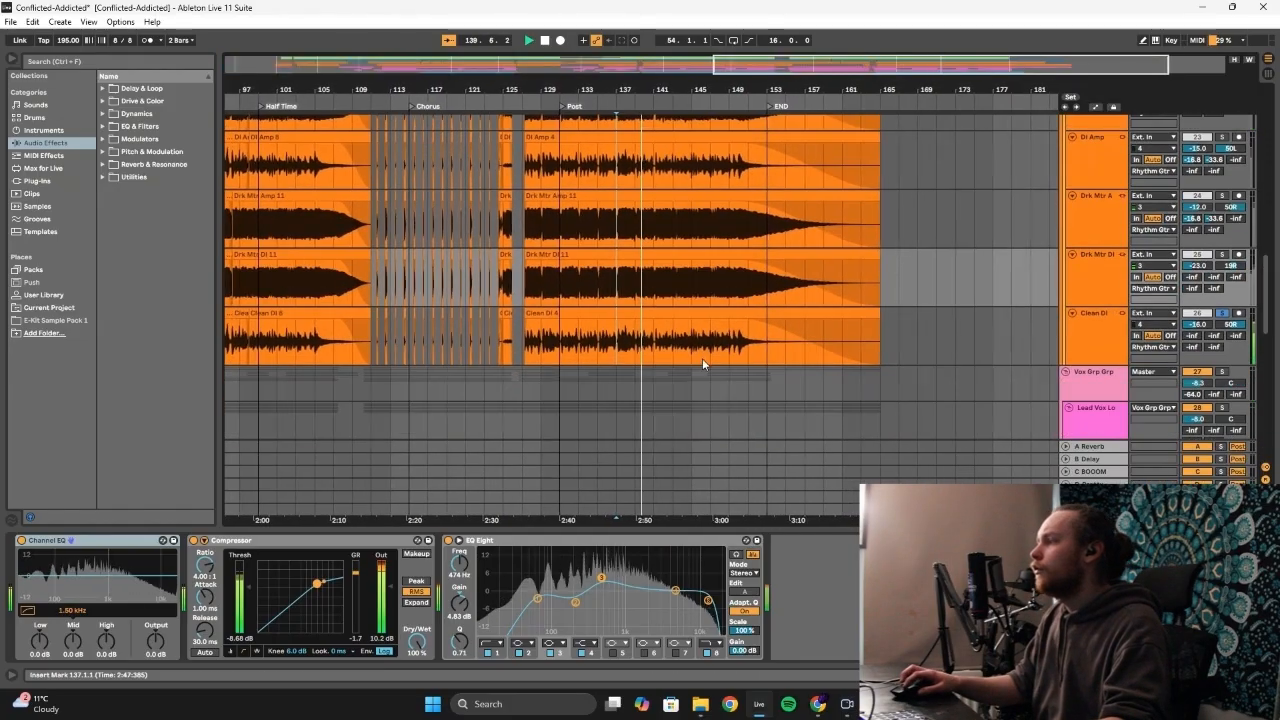
Select the DI Amp track to view its amp and compressor chain while listening to it soloed
click(1080, 215)
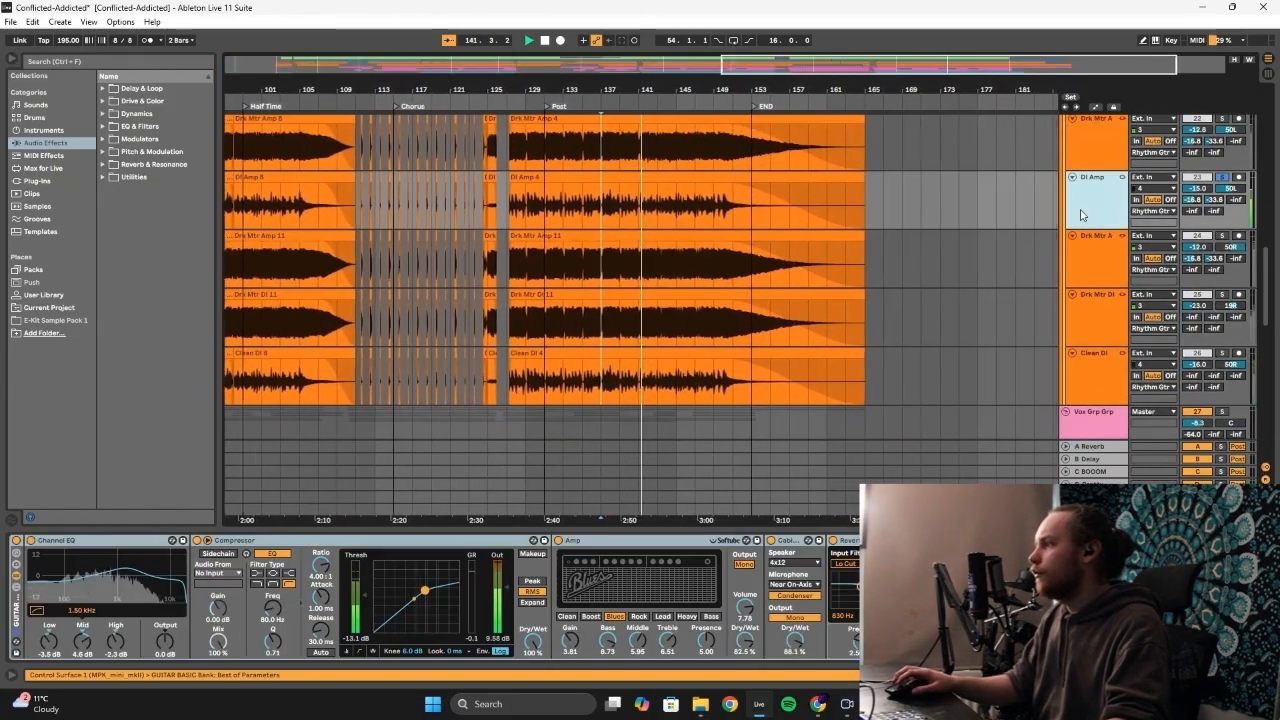
scroll(764, 215, up, 1)
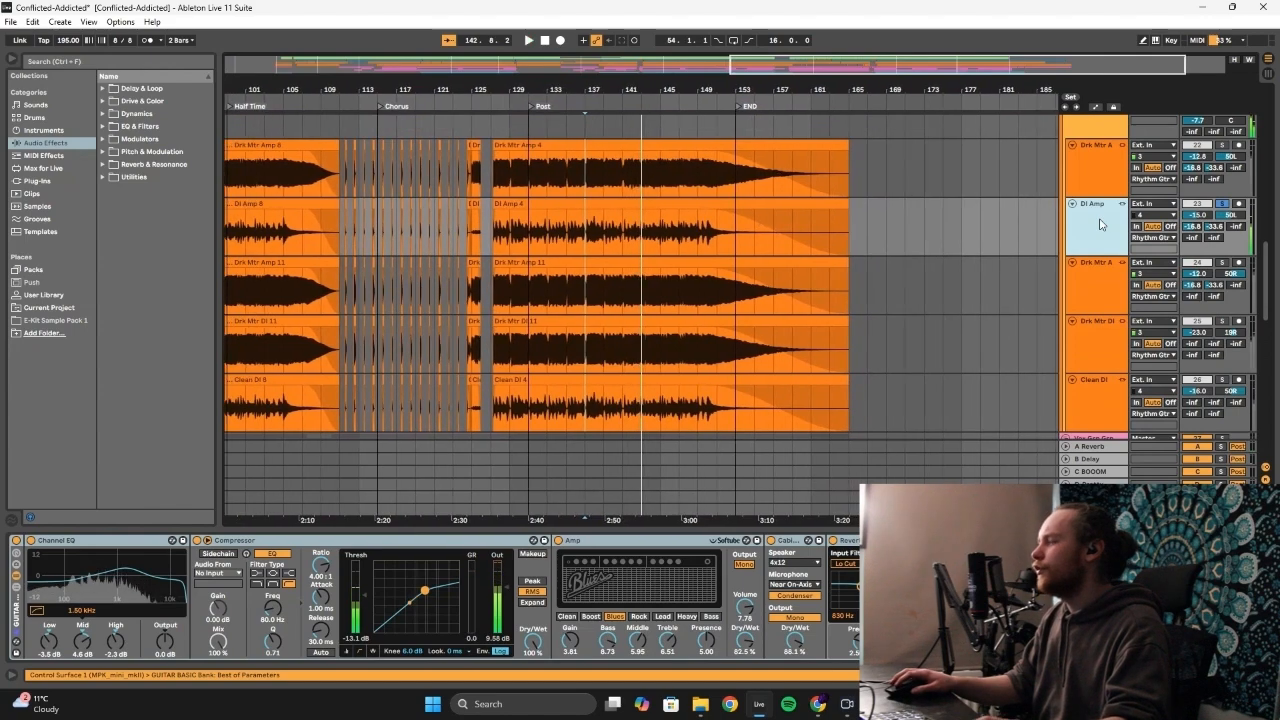
scroll(1098, 157, up, 1)
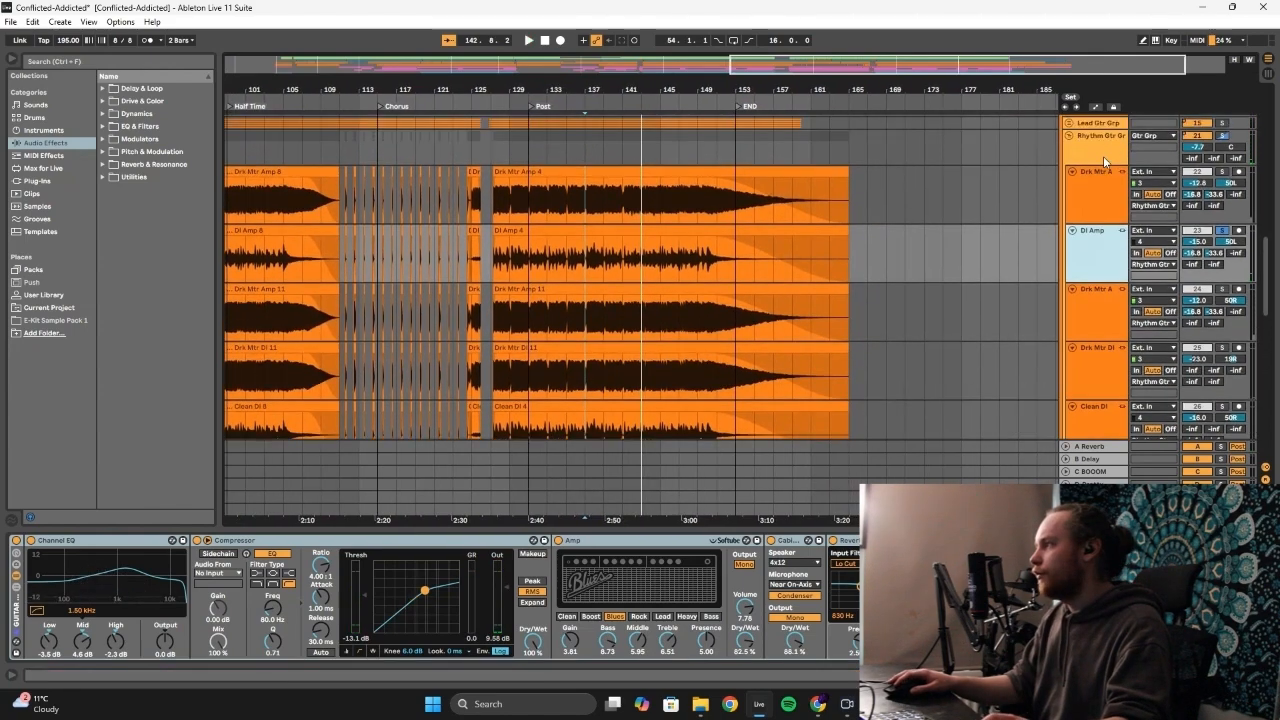
Select the Rhythm Gtr group to view its group processing and play all its tracks together in the Post section
click(1095, 163)
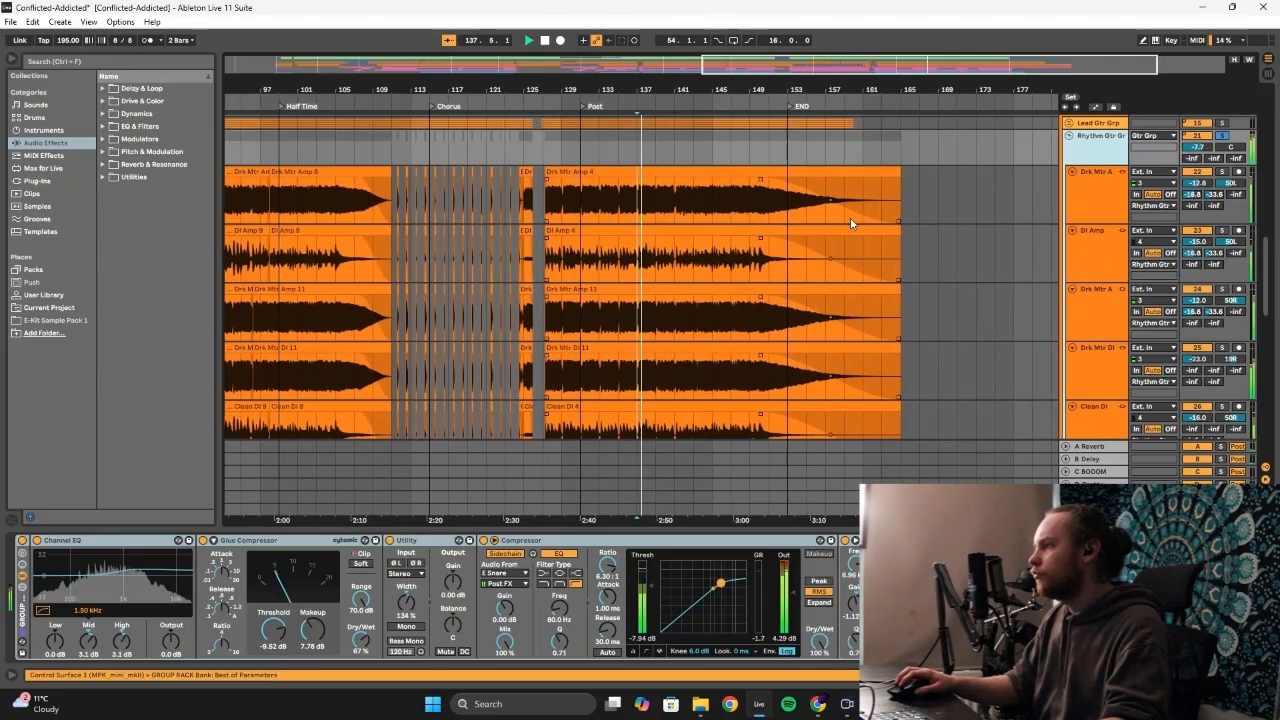
scroll(719, 222, down, 1)
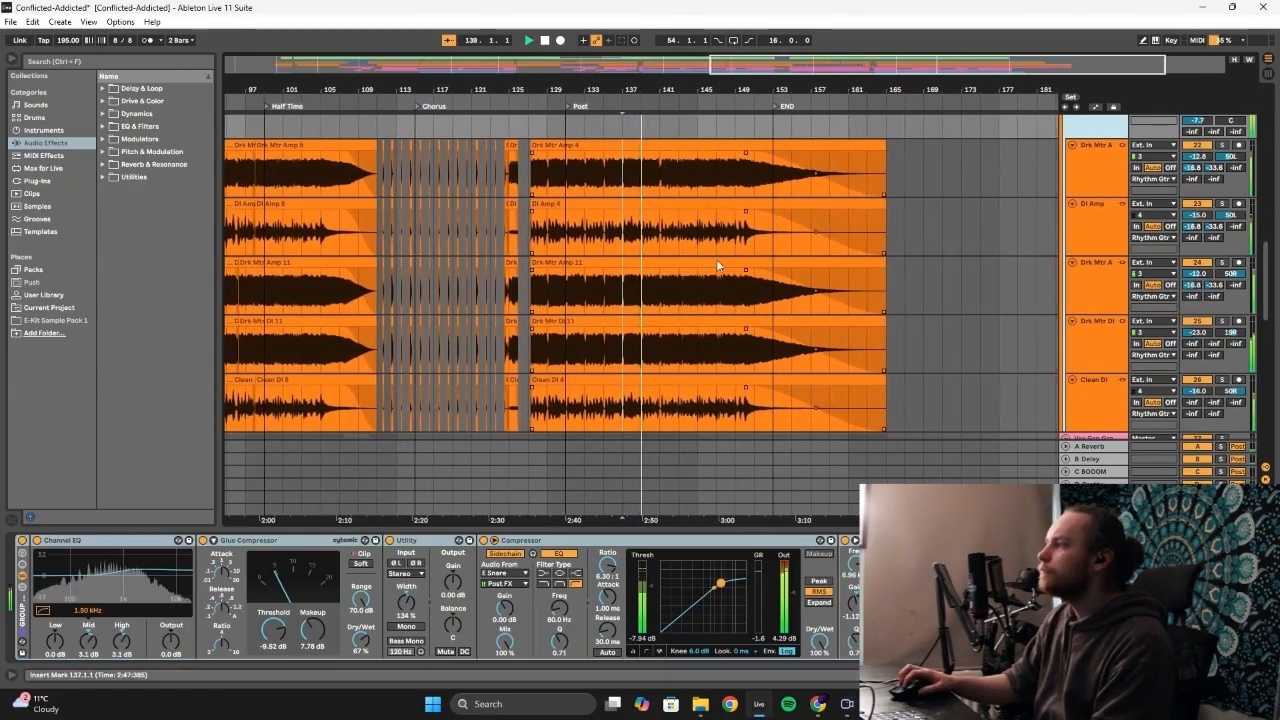
scroll(716, 259, down, 1)
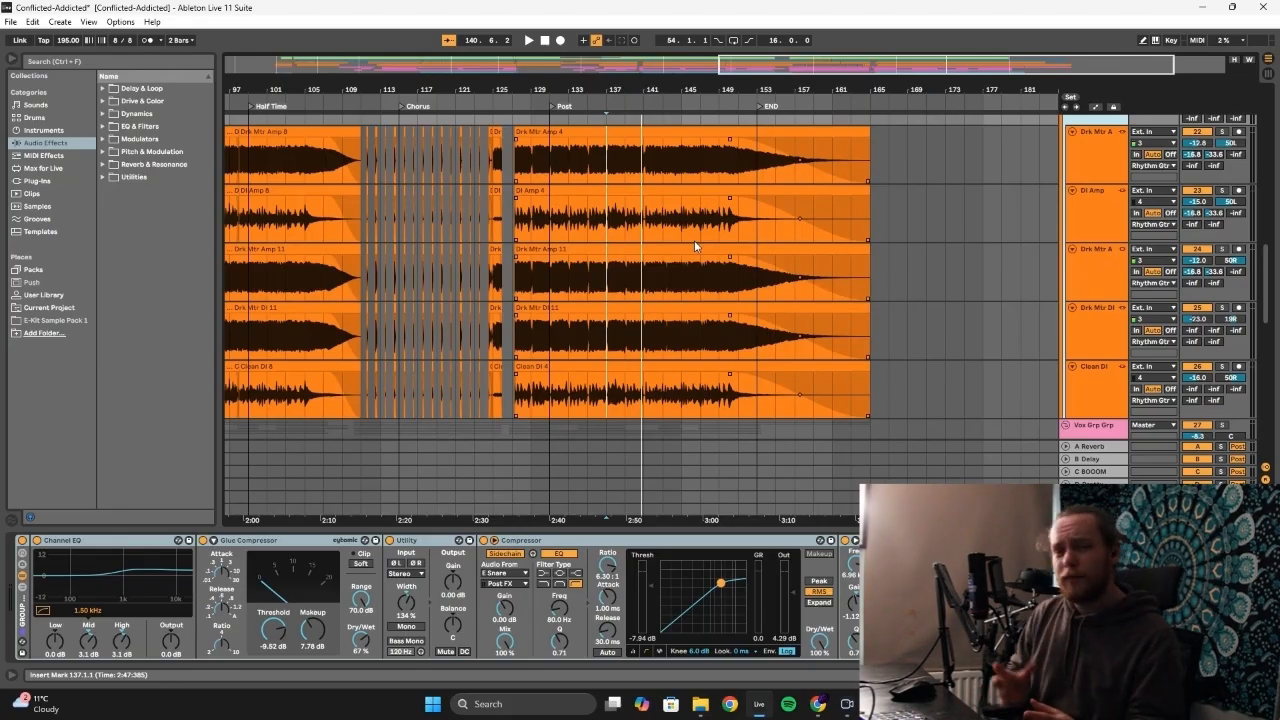
Fold the rhythm guitar tracks away and unfold the Lead Gtr group to show its Guitar Amp and Guitar DI clips
scroll(708, 224, up, 5)
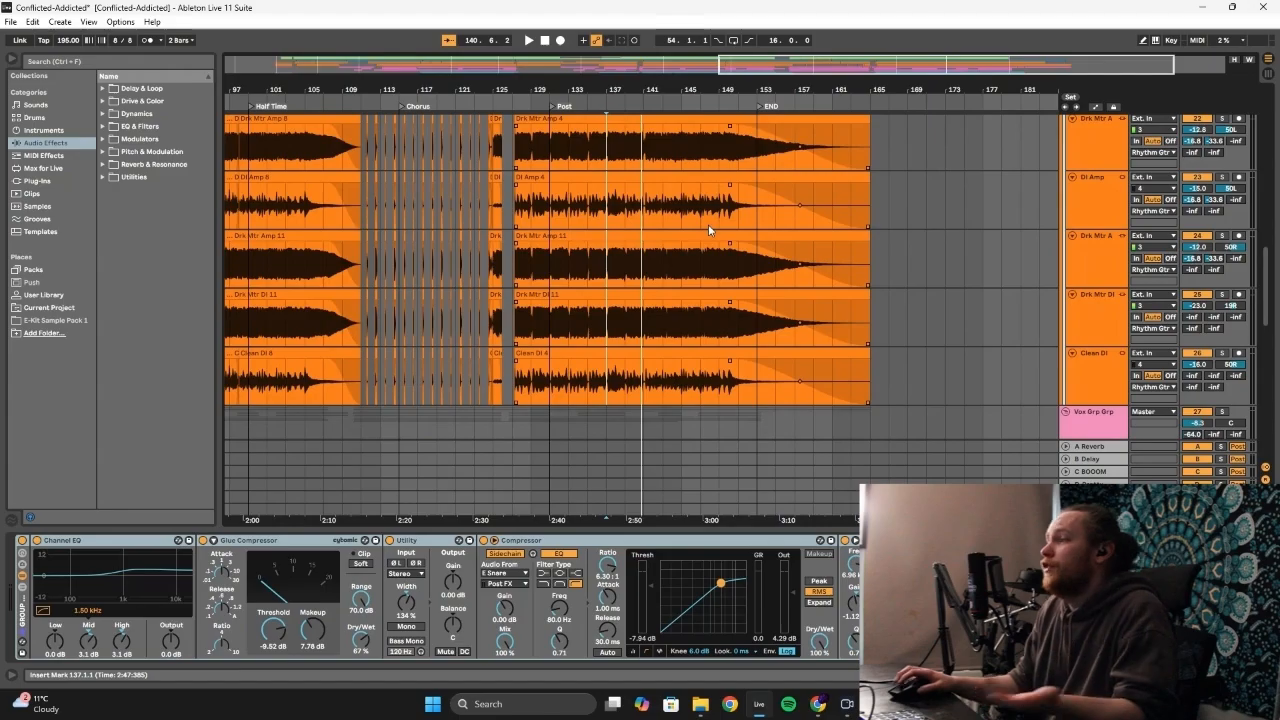
click(648, 209)
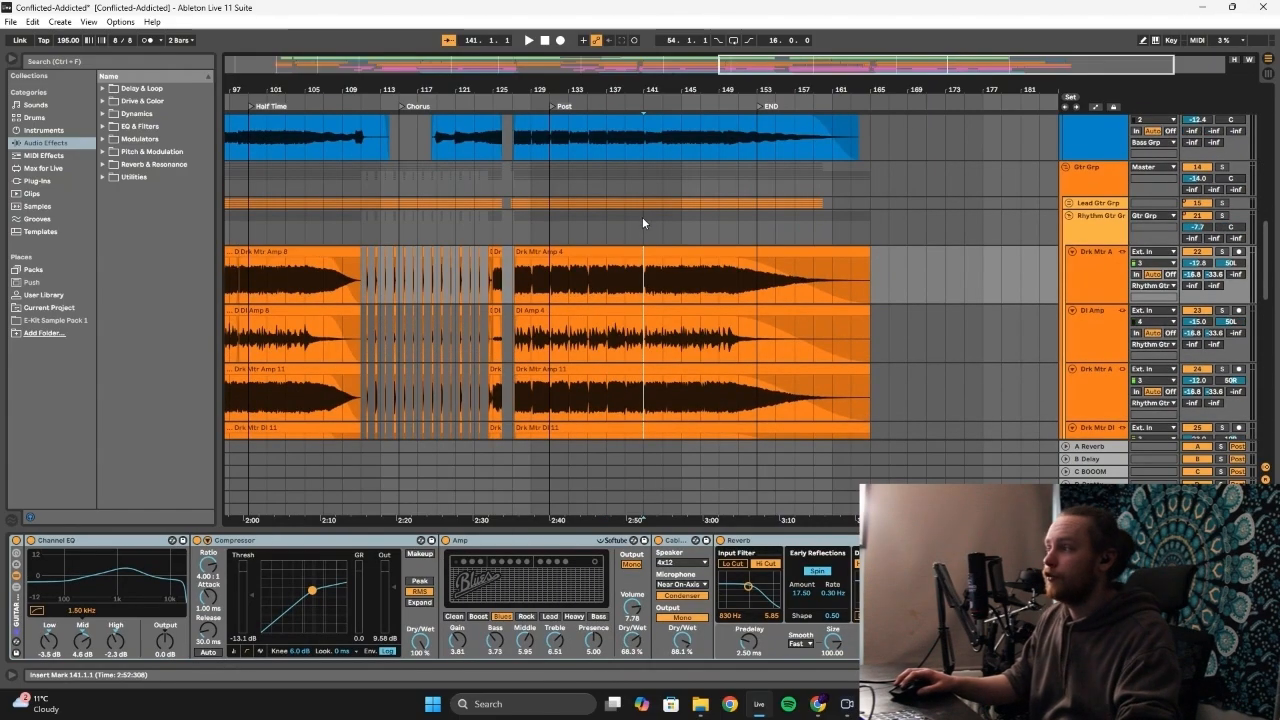
click(643, 220)
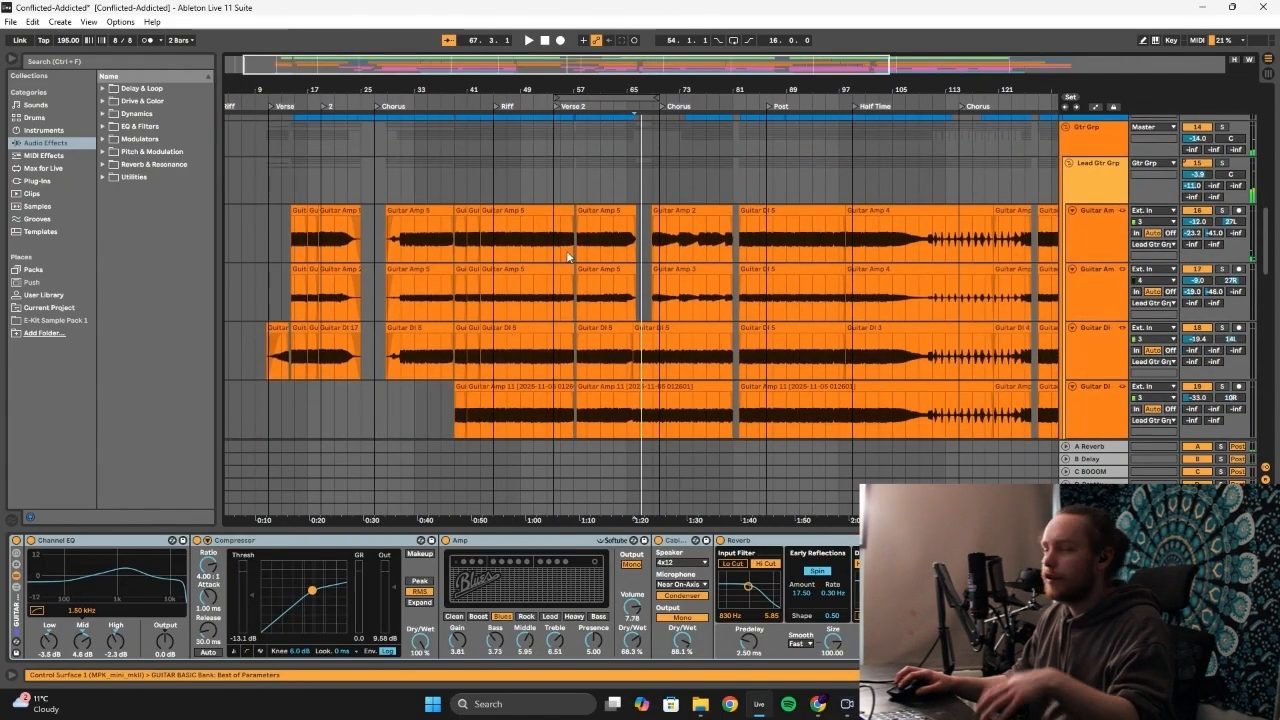
scroll(547, 254, down, 2)
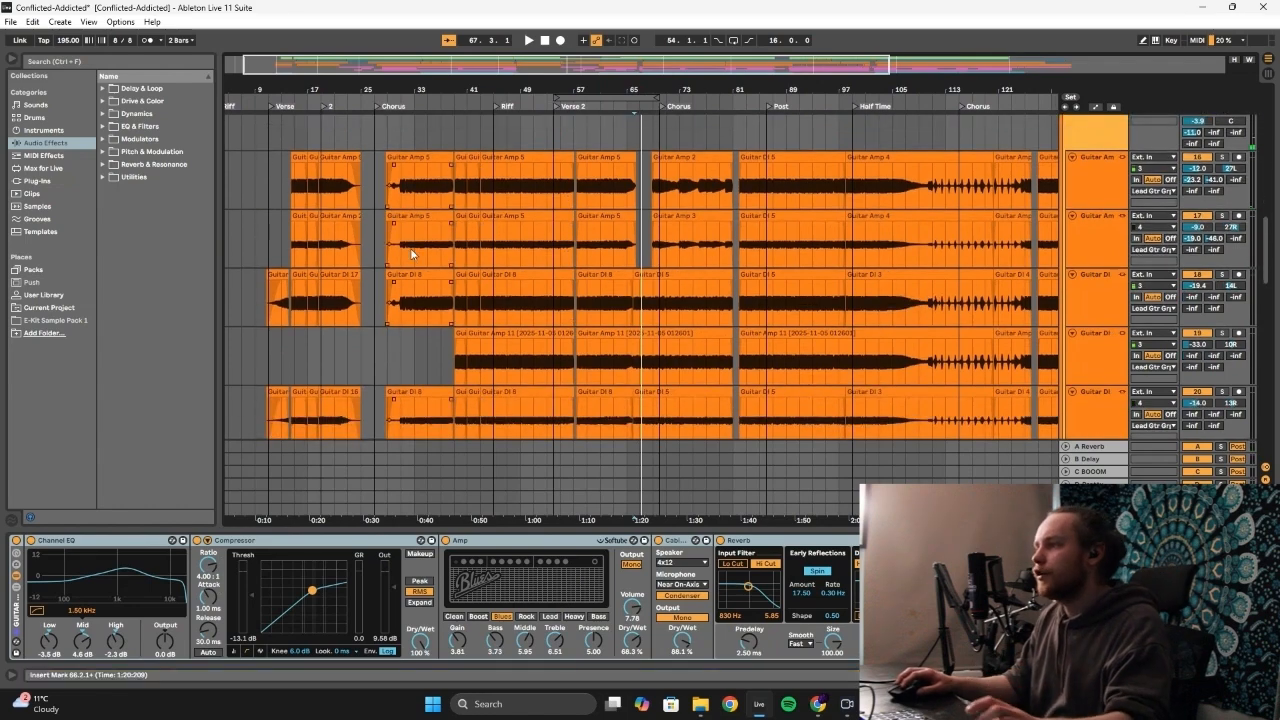
scroll(340, 275, down, 1)
Solo the lead guitar tracks and play them from the Guitar Amp entry near bar 14 in the Verse
scroll(331, 174, up, 5)
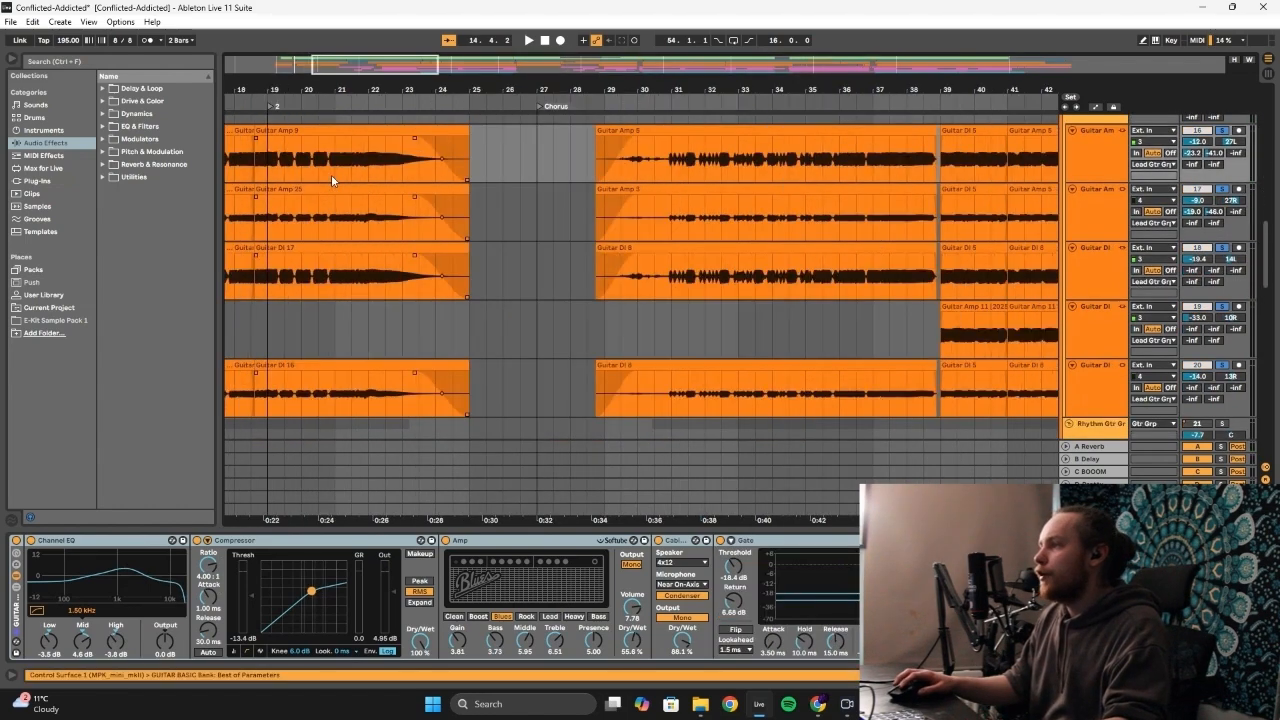
scroll(596, 186, up, 1)
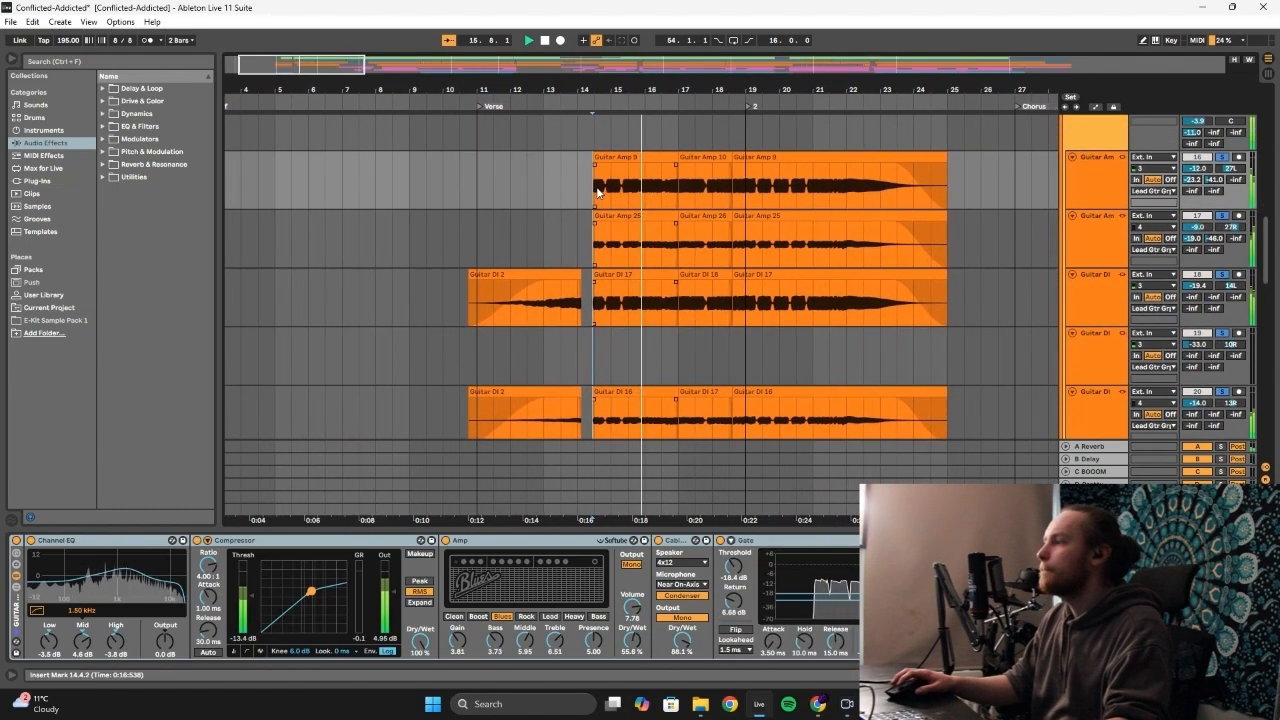
scroll(593, 210, down, 2)
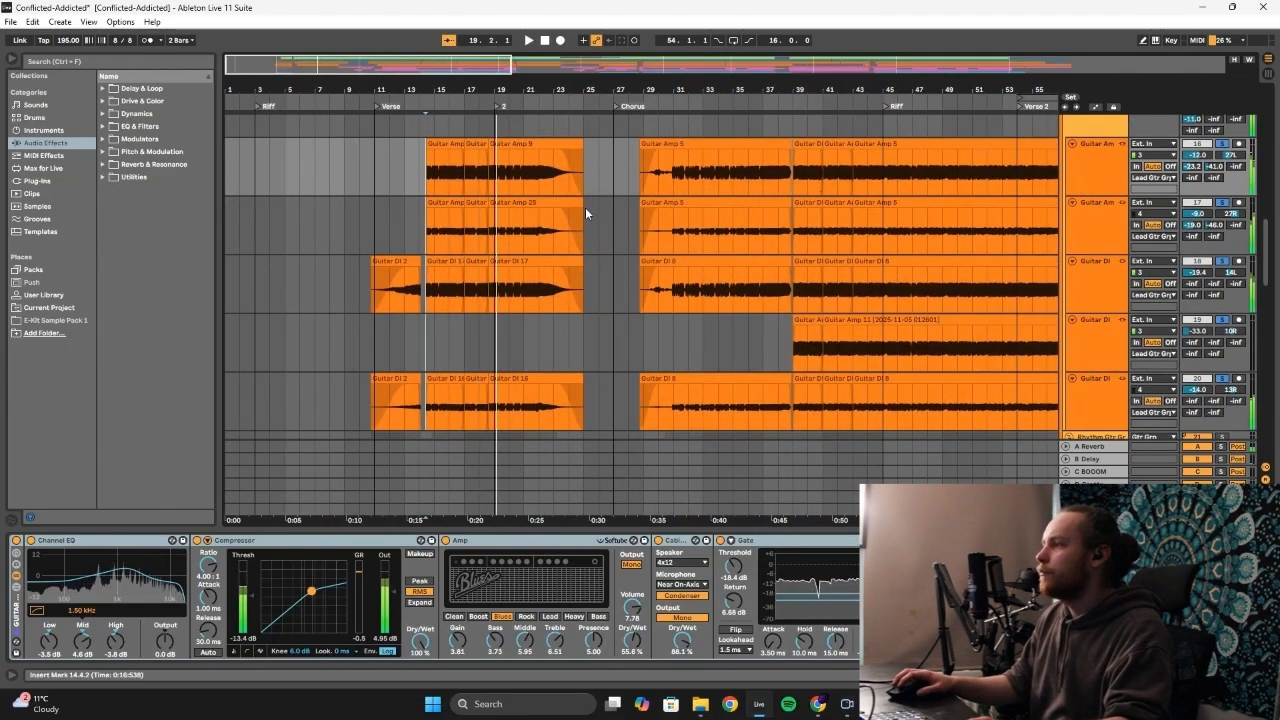
Solo the two Guitar Amp tracks in turn and view each one's device chain while it plays
click(1098, 184)
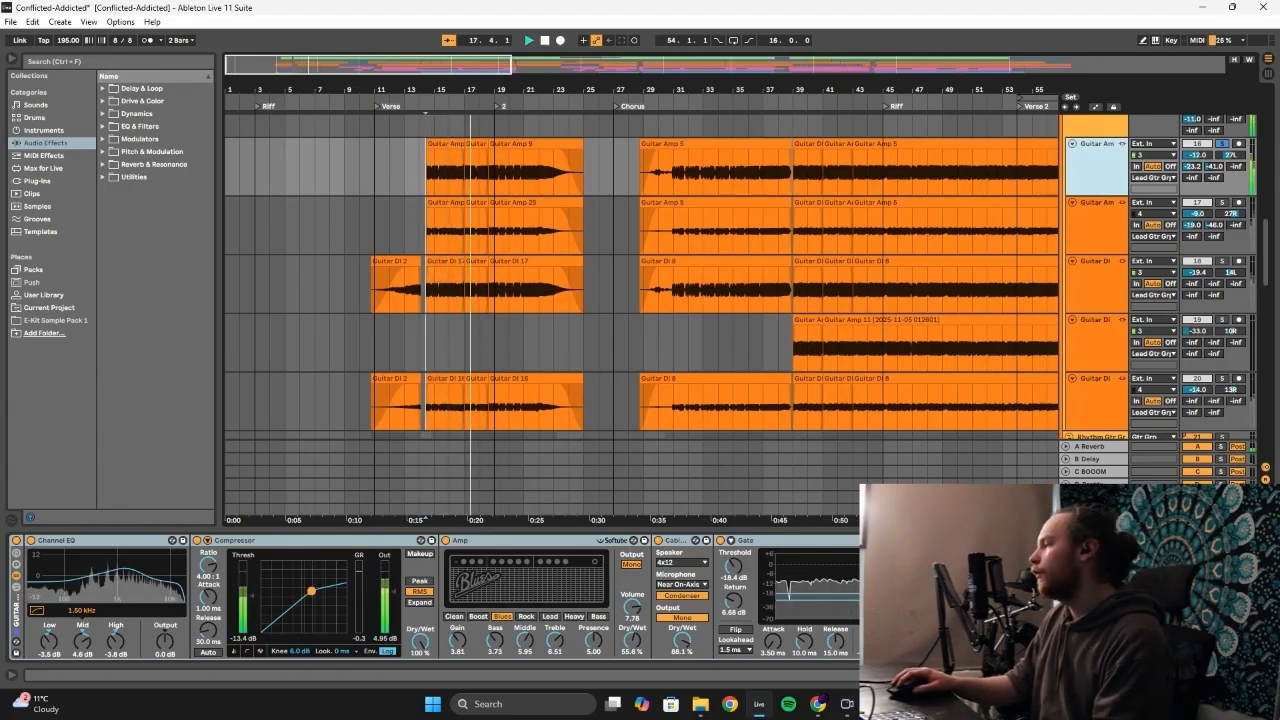
scroll(430, 597, down, 5)
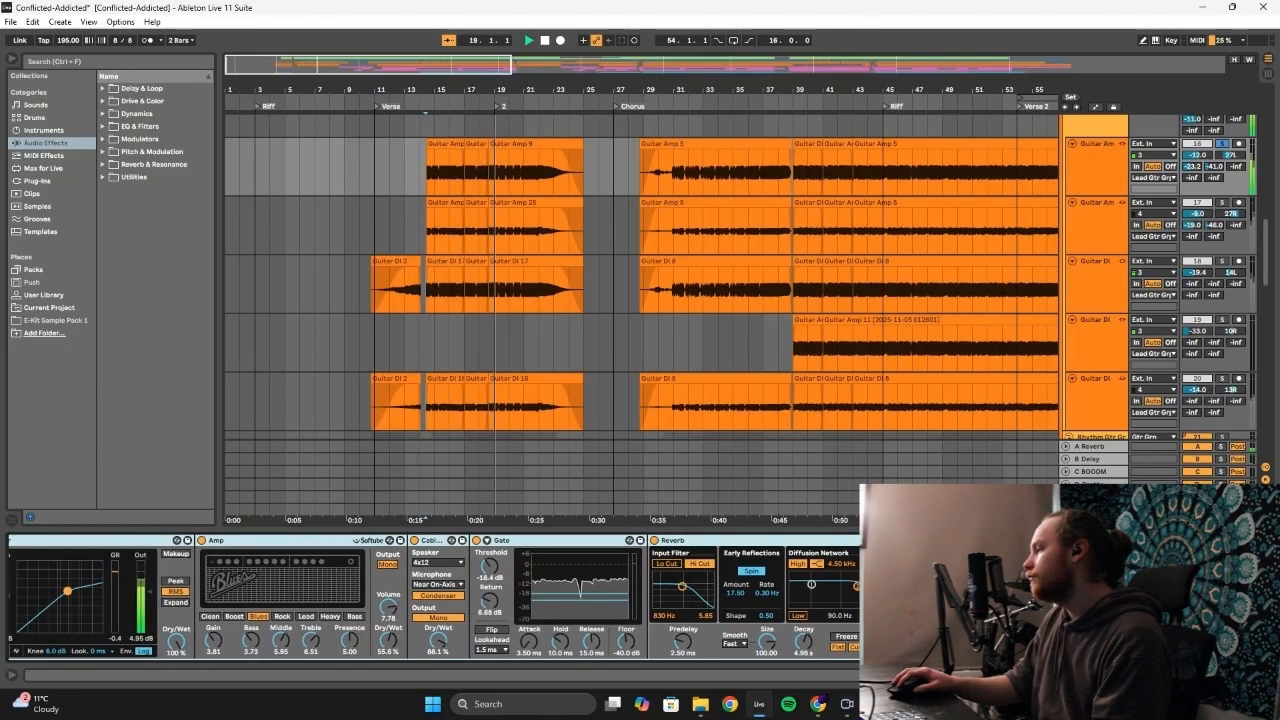
scroll(430, 597, up, 3)
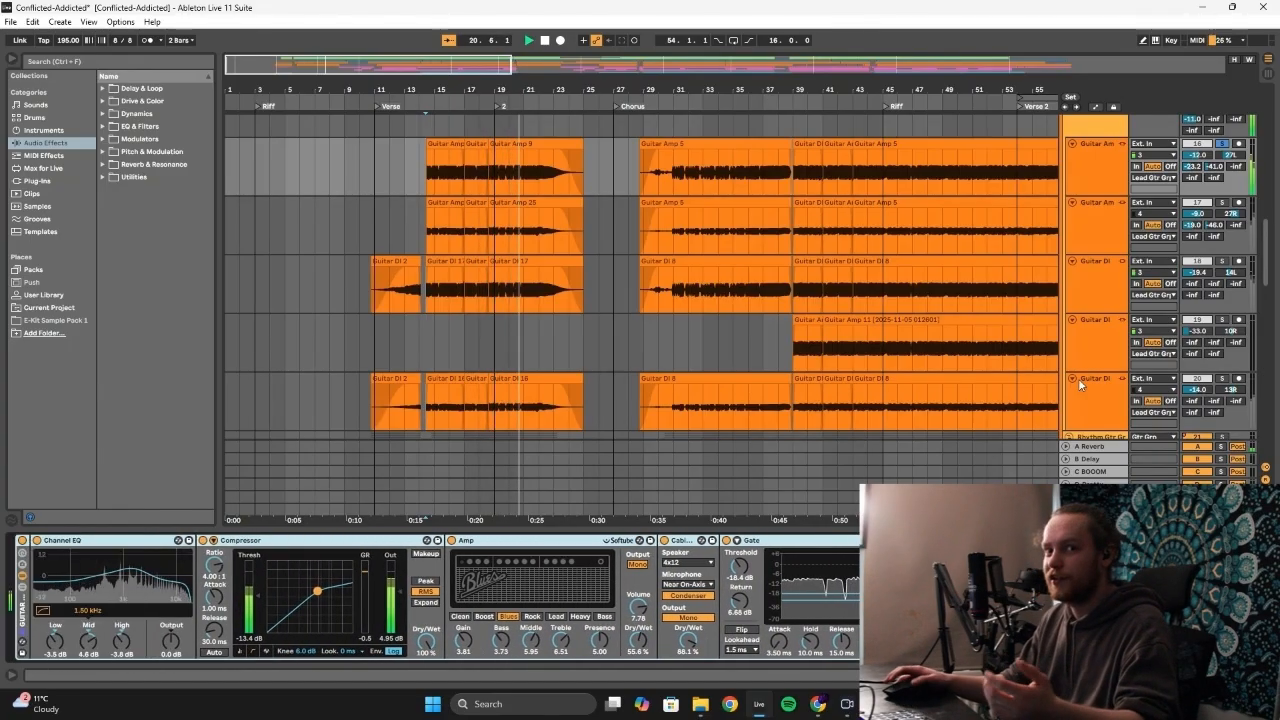
click(1103, 238)
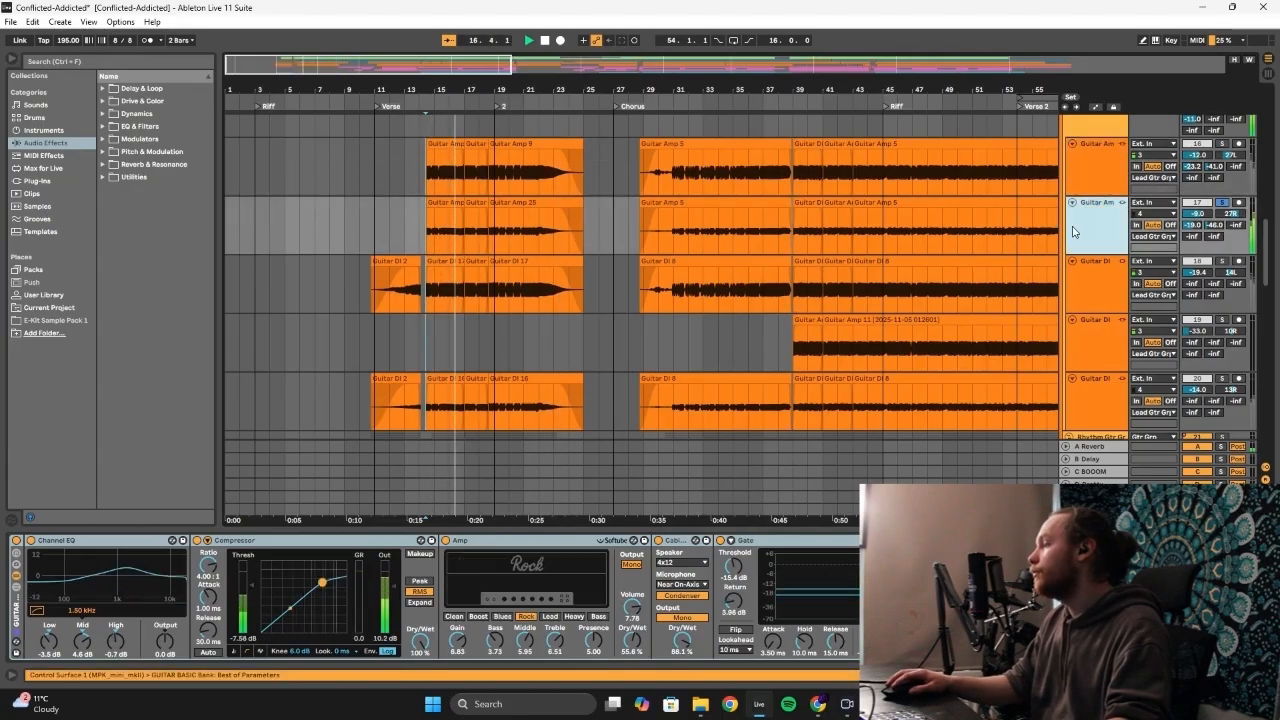
Show the mixer, select the three Guitar DI tracks in turn to review their devices during playback, and return to the arrangement
key(Tab)
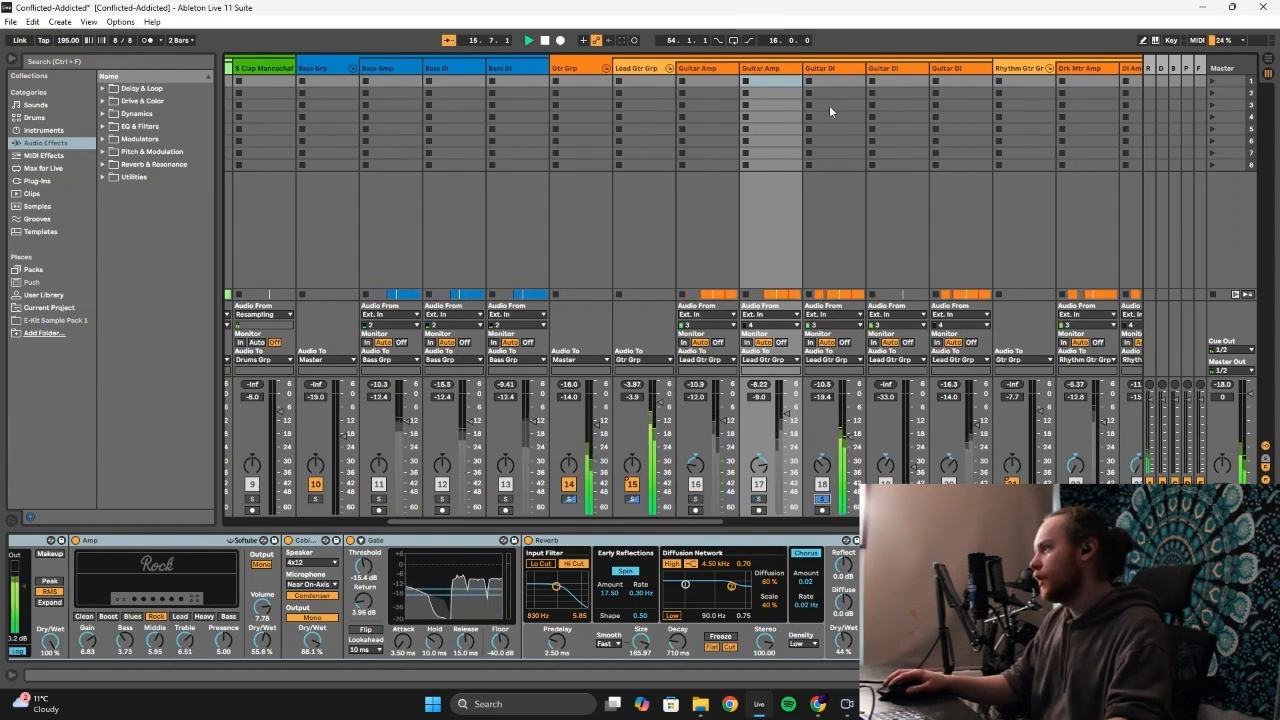
click(836, 72)
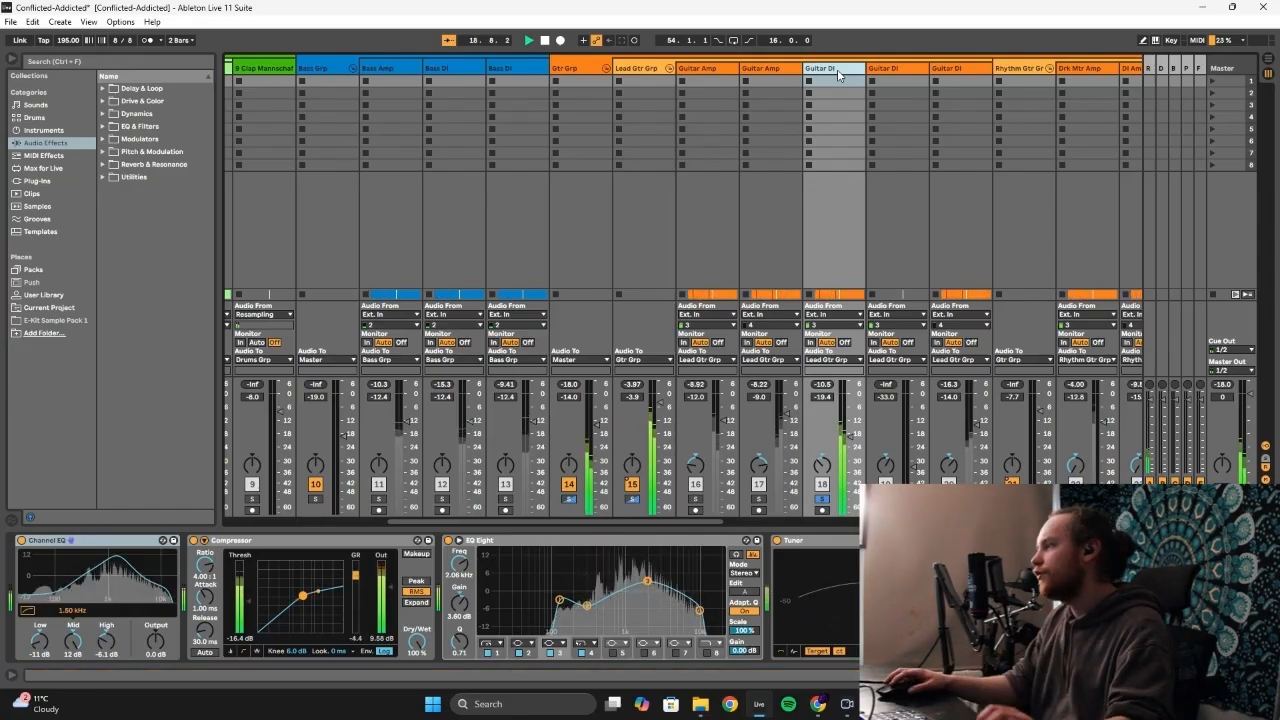
click(893, 72)
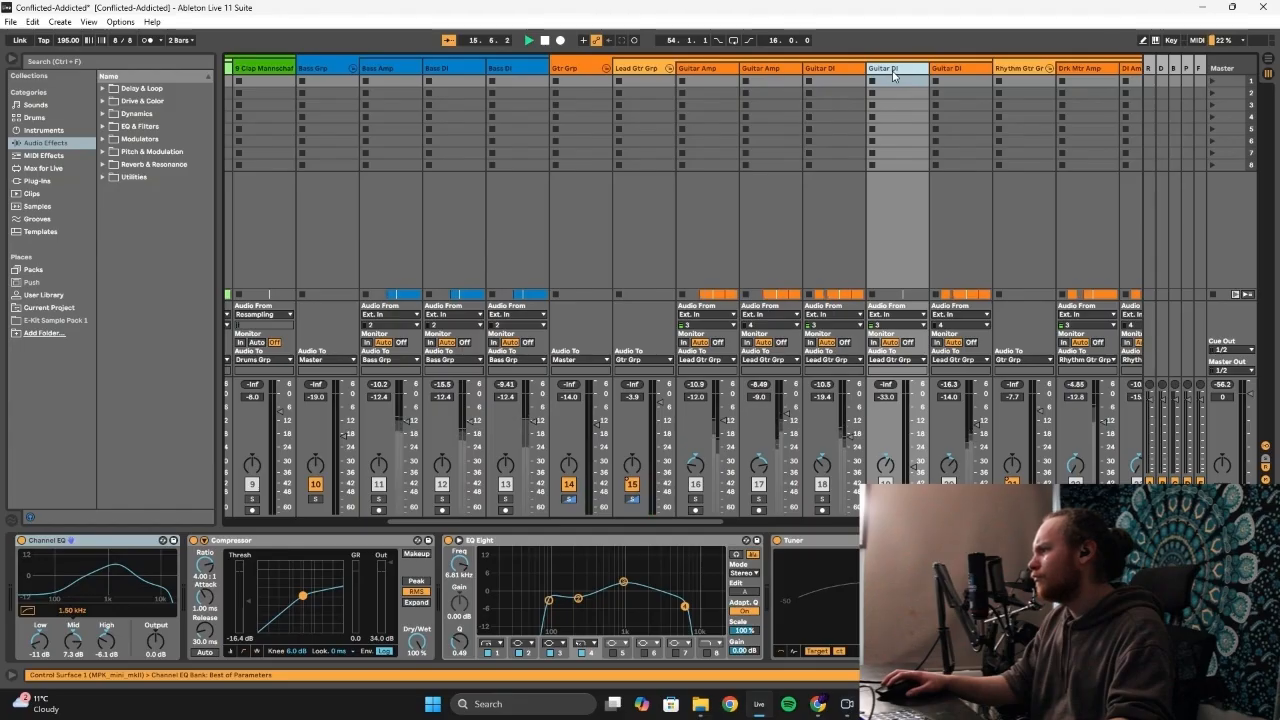
click(948, 70)
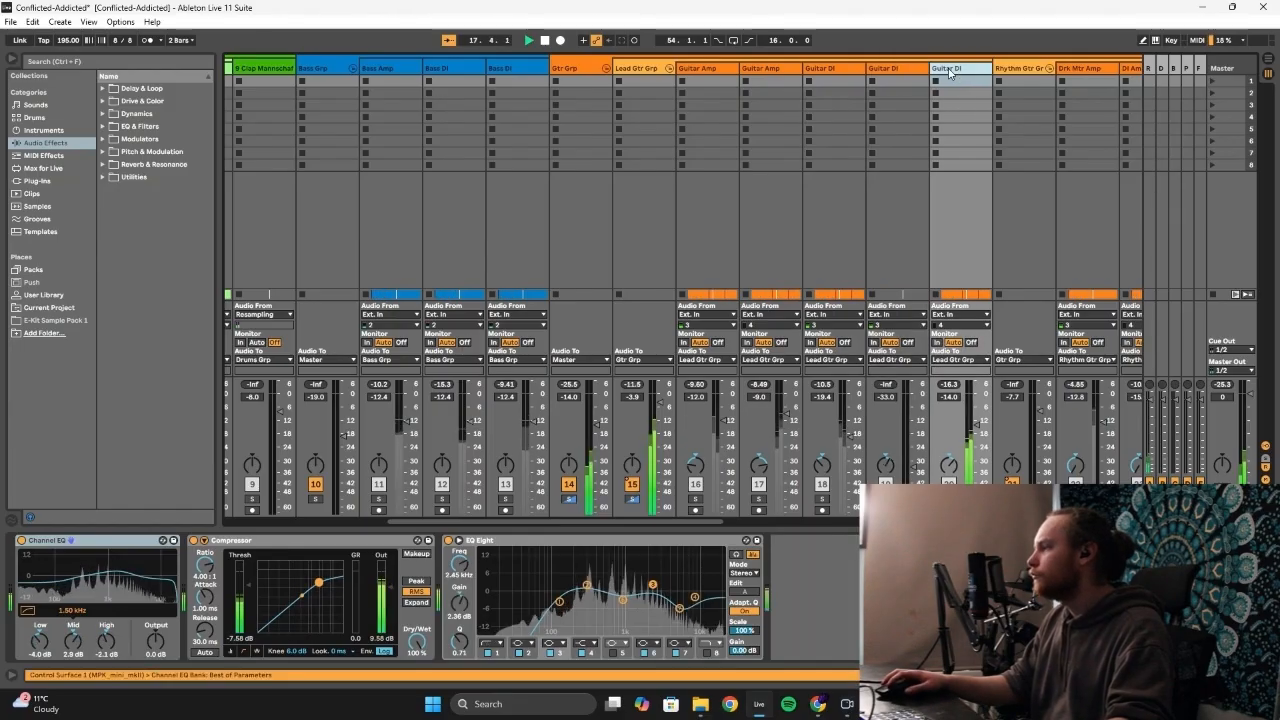
key(Tab)
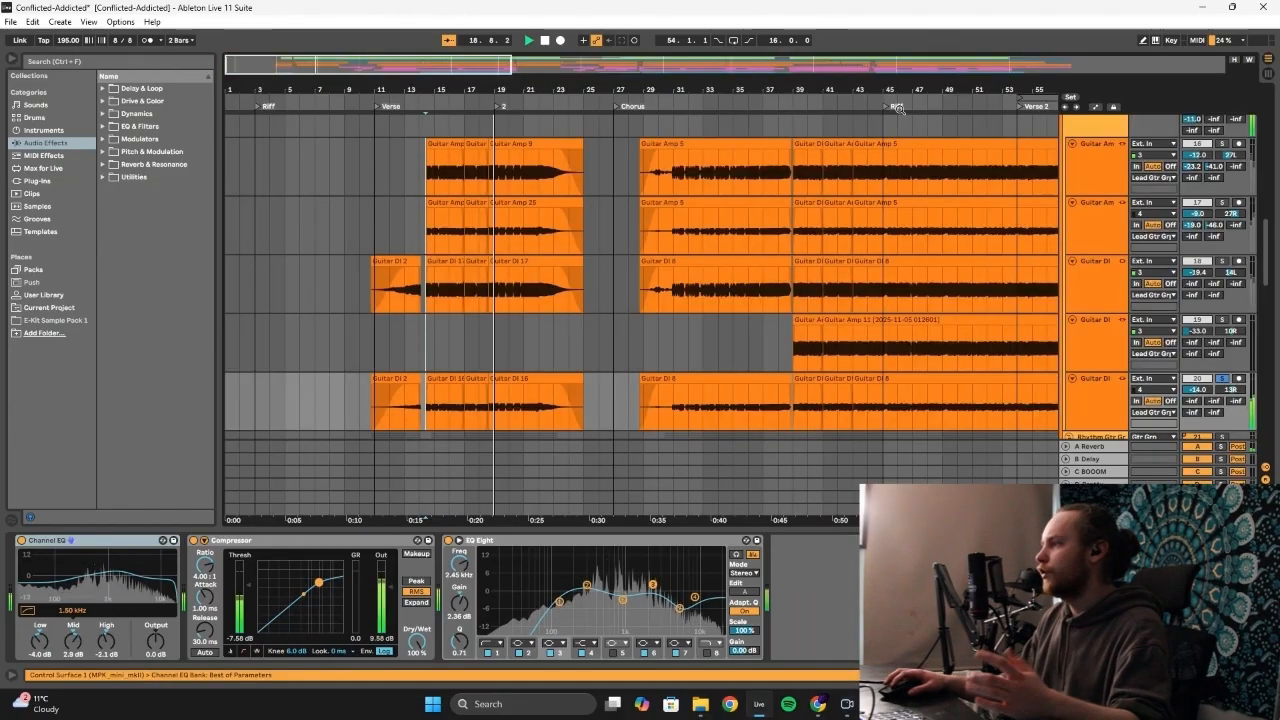
Select the Lead Gtr group at bar 19 to view its group processing with the group soloed
scroll(708, 195, down, 1)
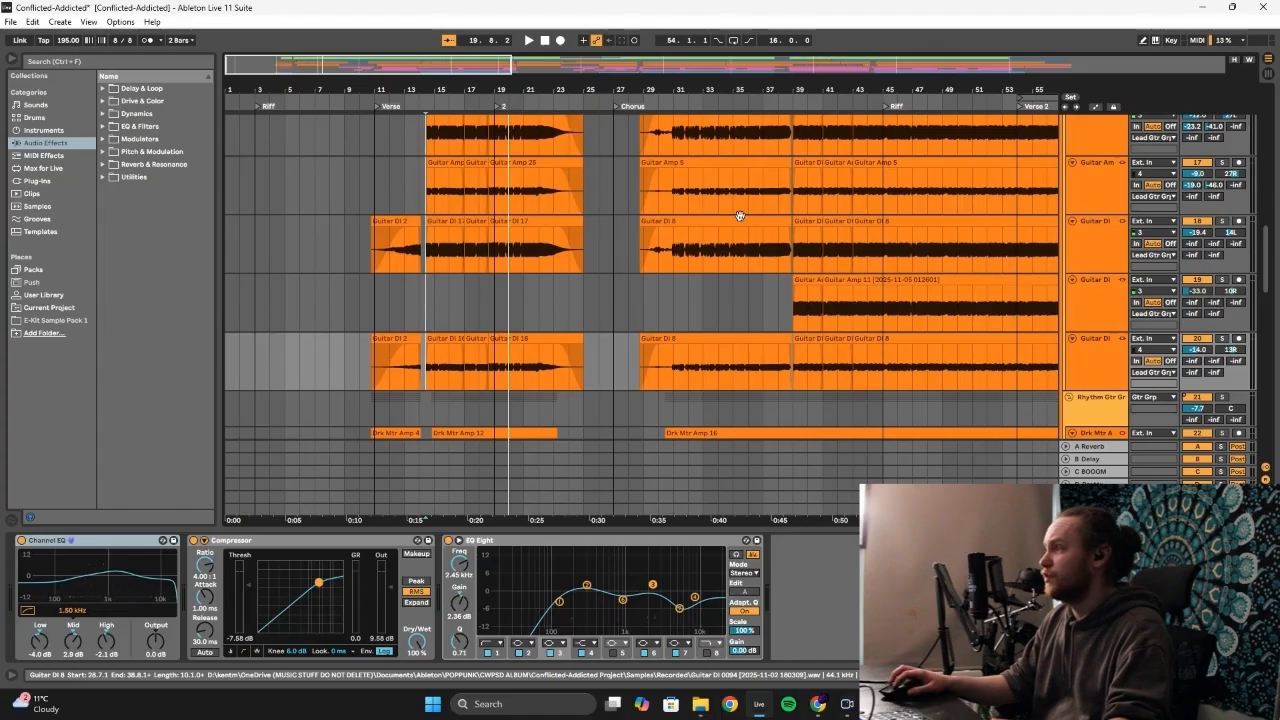
scroll(640, 190, up, 2)
scroll(575, 173, down, 1)
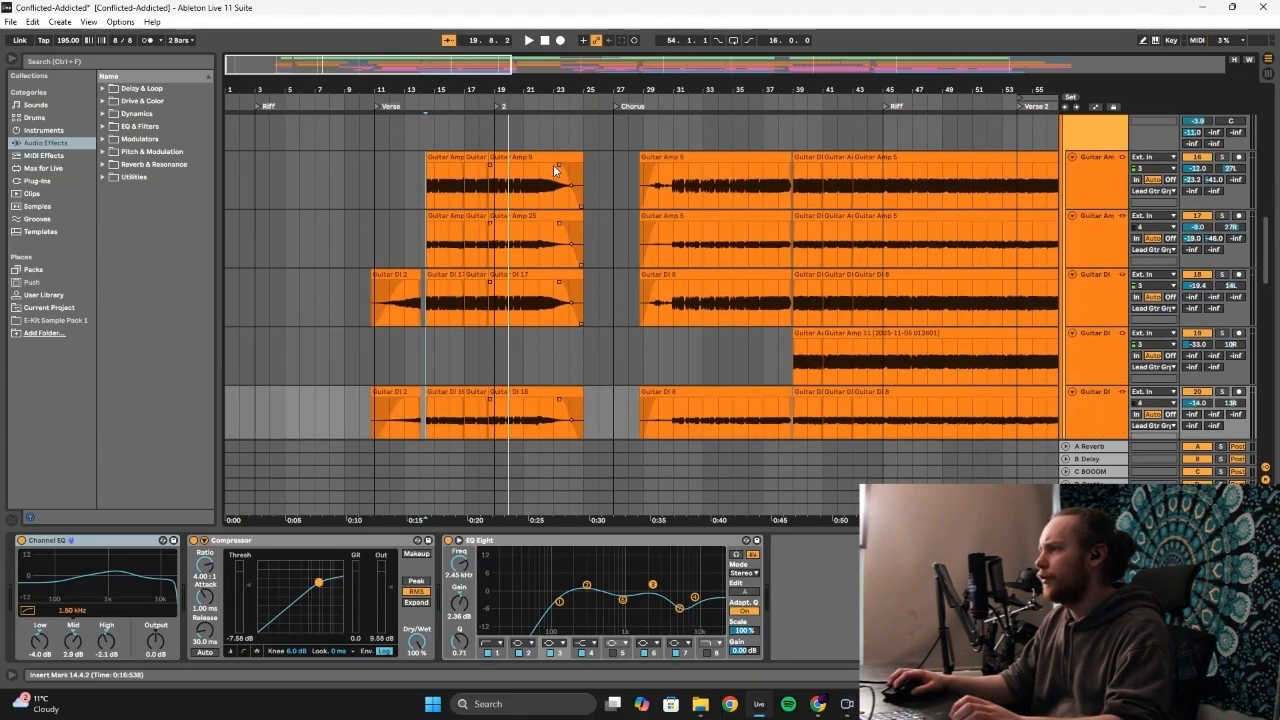
click(550, 147)
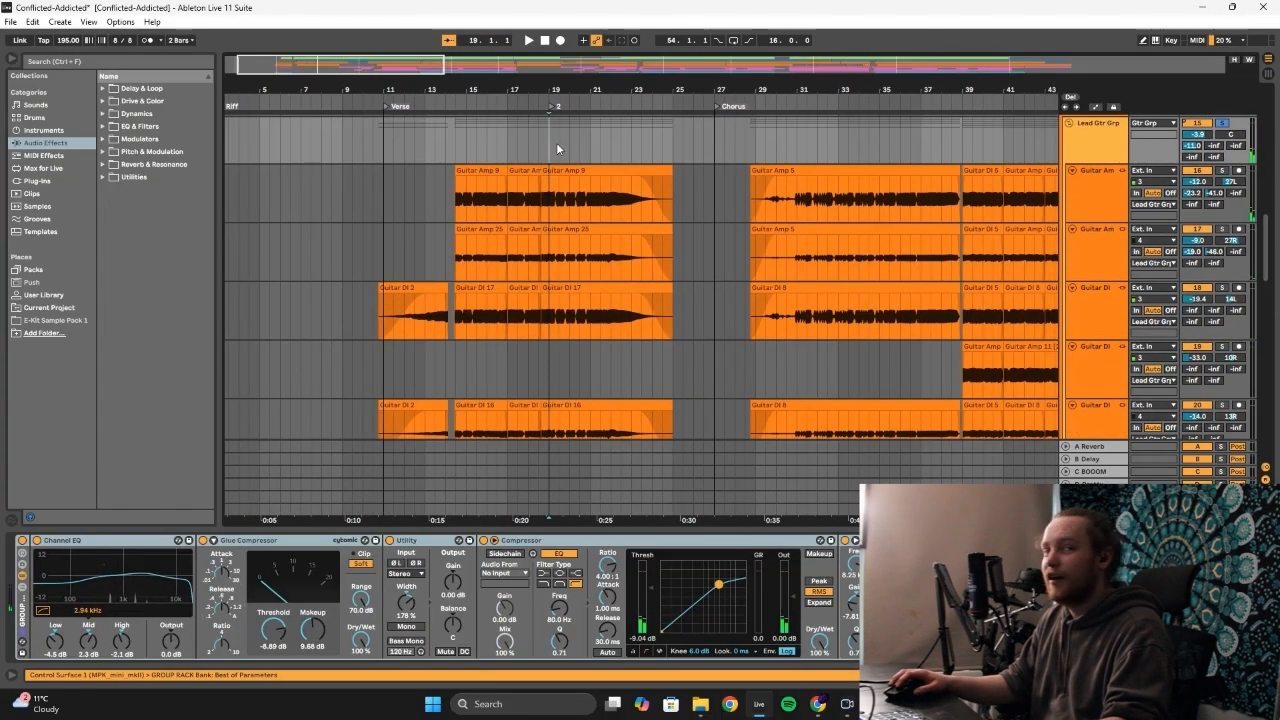
Play the soloed lead guitars from bars 30 and 31, where they enter in the first Chorus
scroll(556, 142, down, 2)
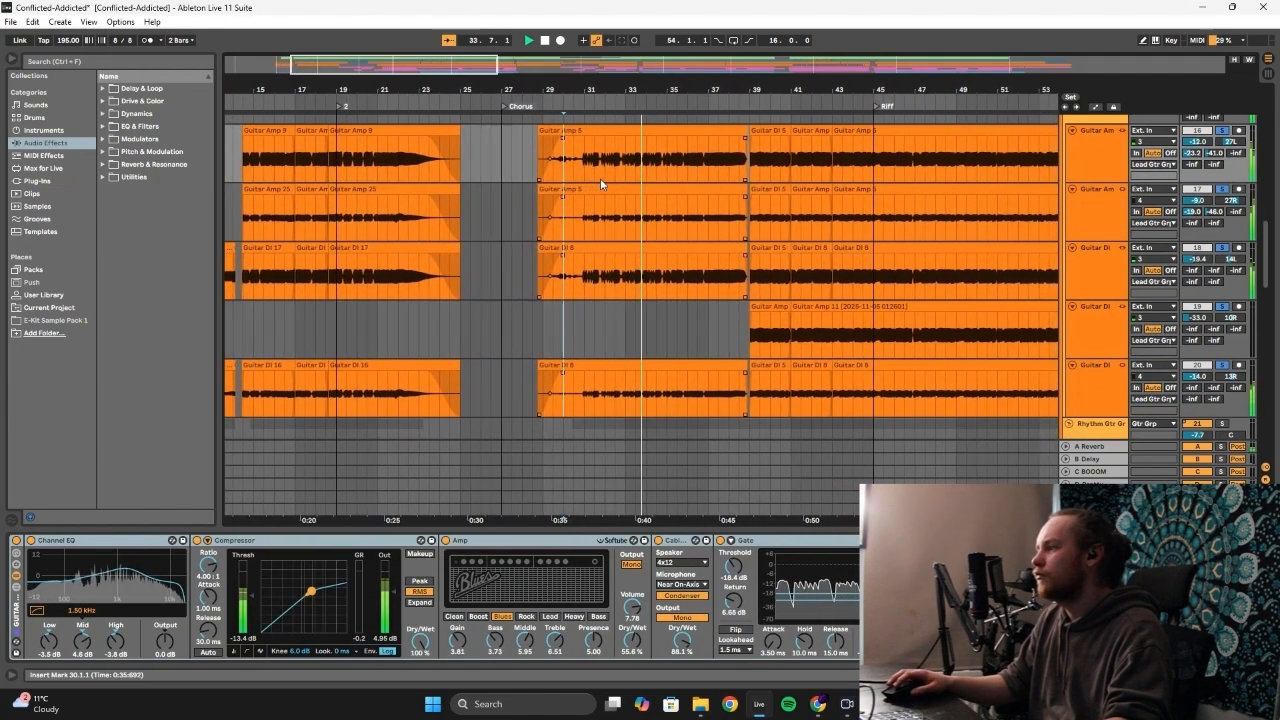
key(space)
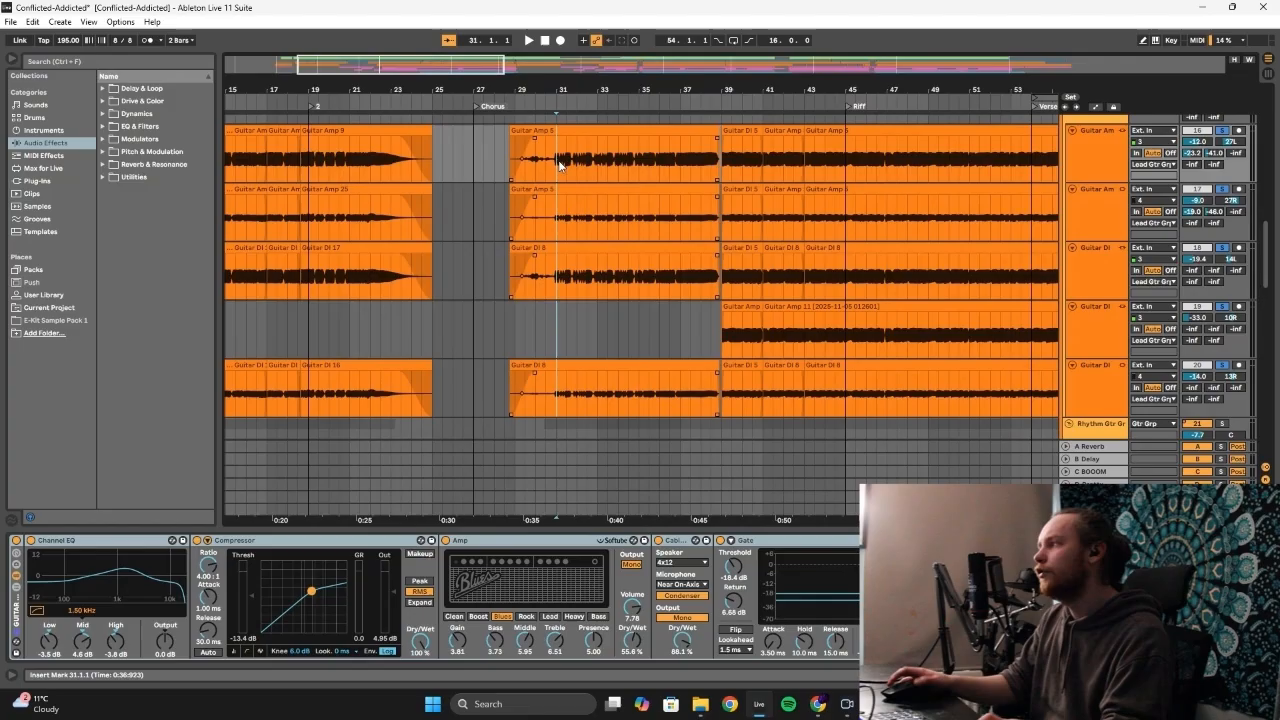
key(space)
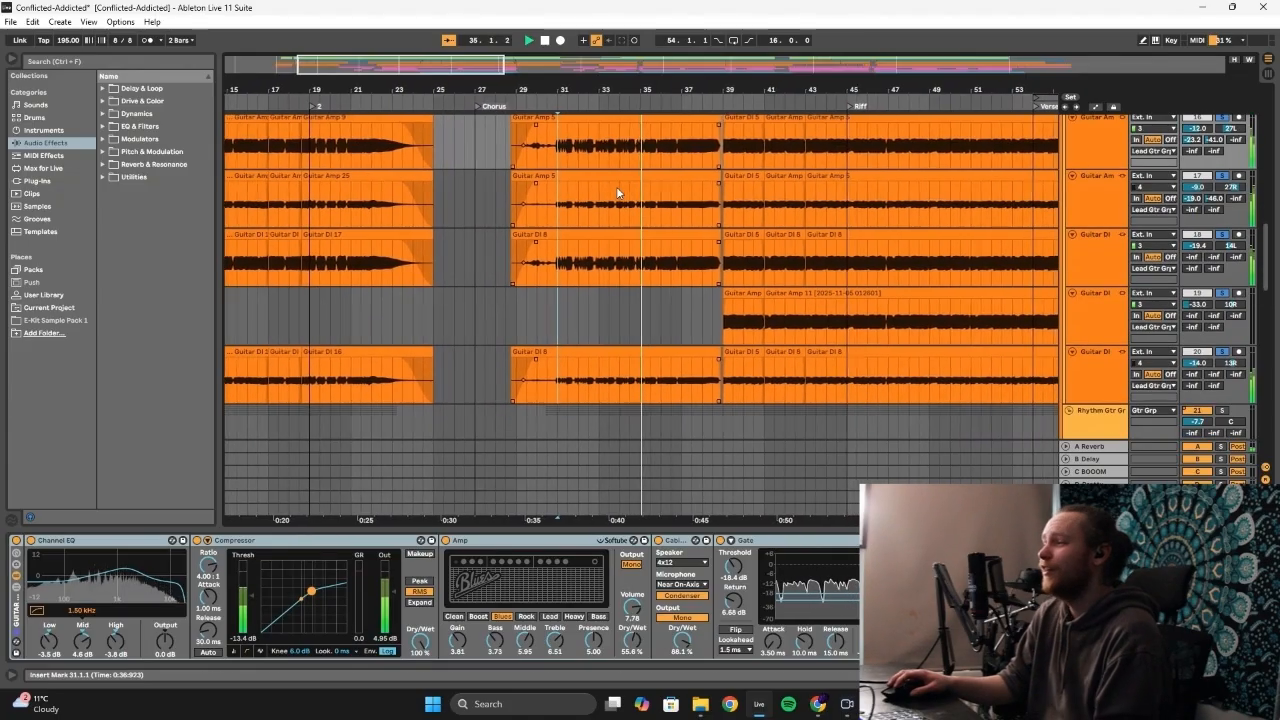
scroll(617, 187, up, 2)
Play the lead guitars from bar 39, where the additional Guitar DI track enters, and add the Rhythm Gtr group to the solo
click(509, 342)
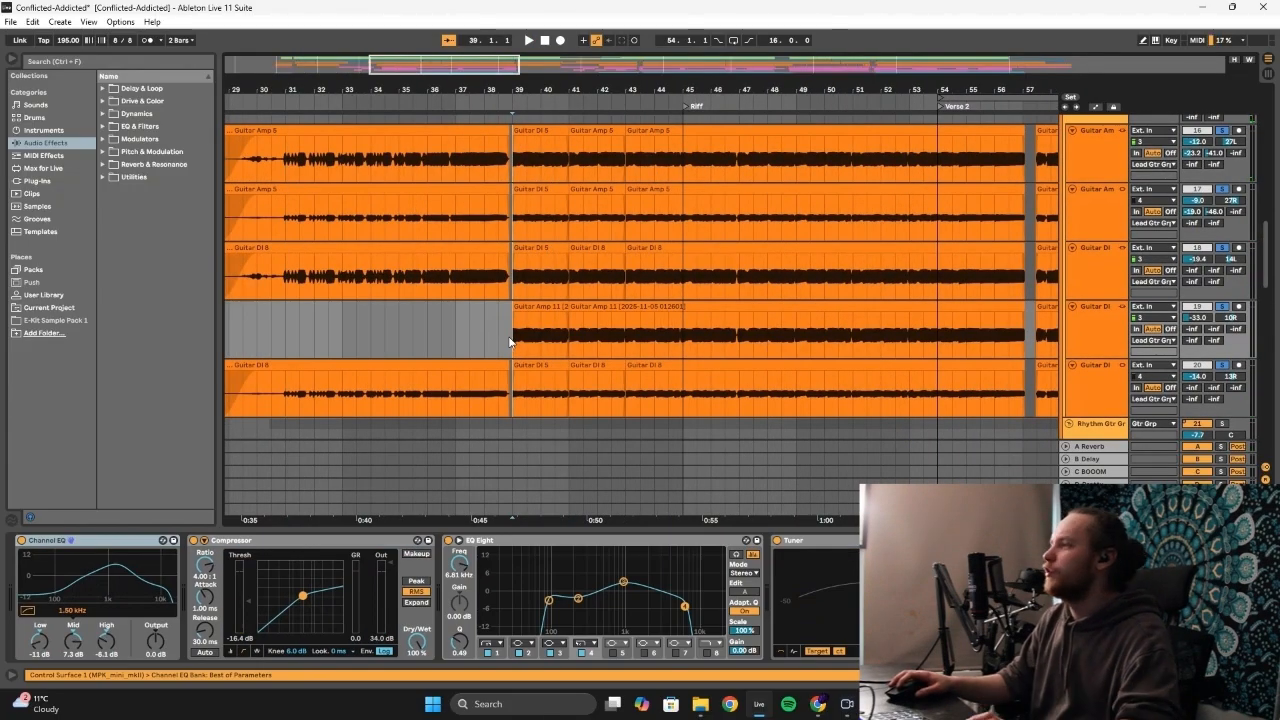
key(space)
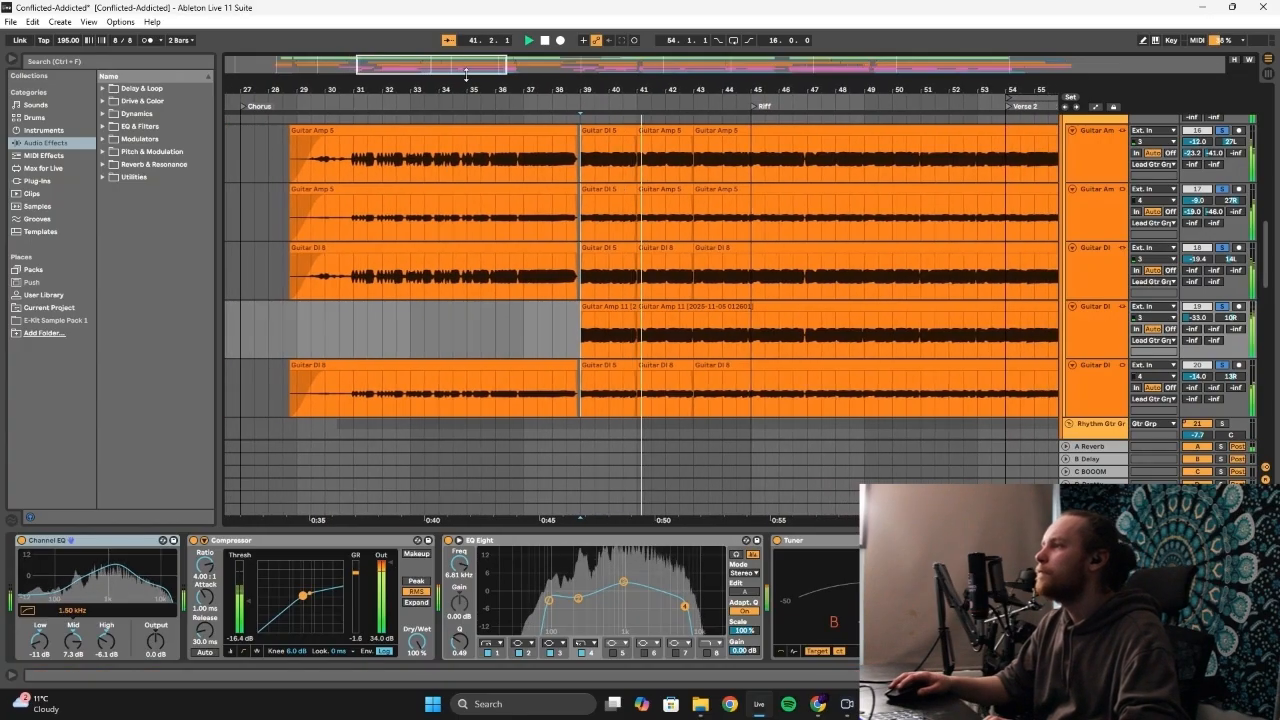
scroll(556, 180, down, 2)
scroll(826, 288, down, 1)
scroll(760, 282, down, 1)
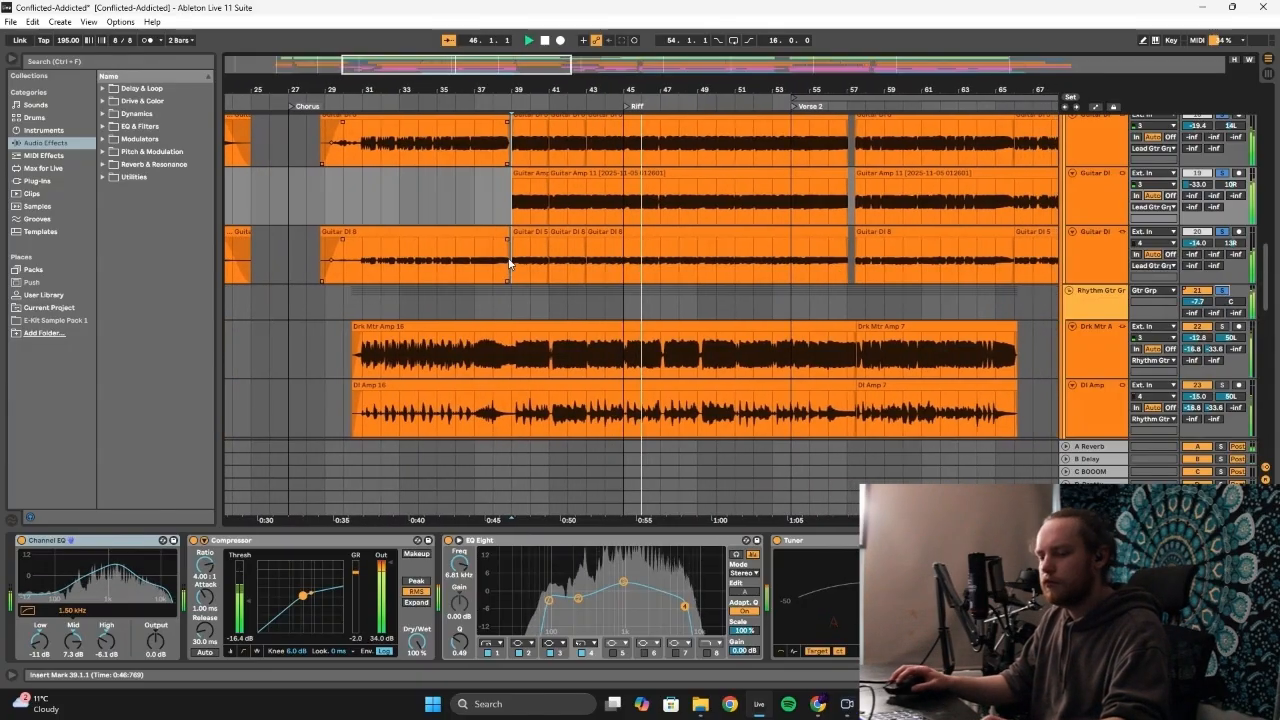
key(space)
key(space)
Examine the short gap just before bar 39 up close and play the soloed lead guitars across it
key(plus)
key(plus)
key(plus)
key(plus)
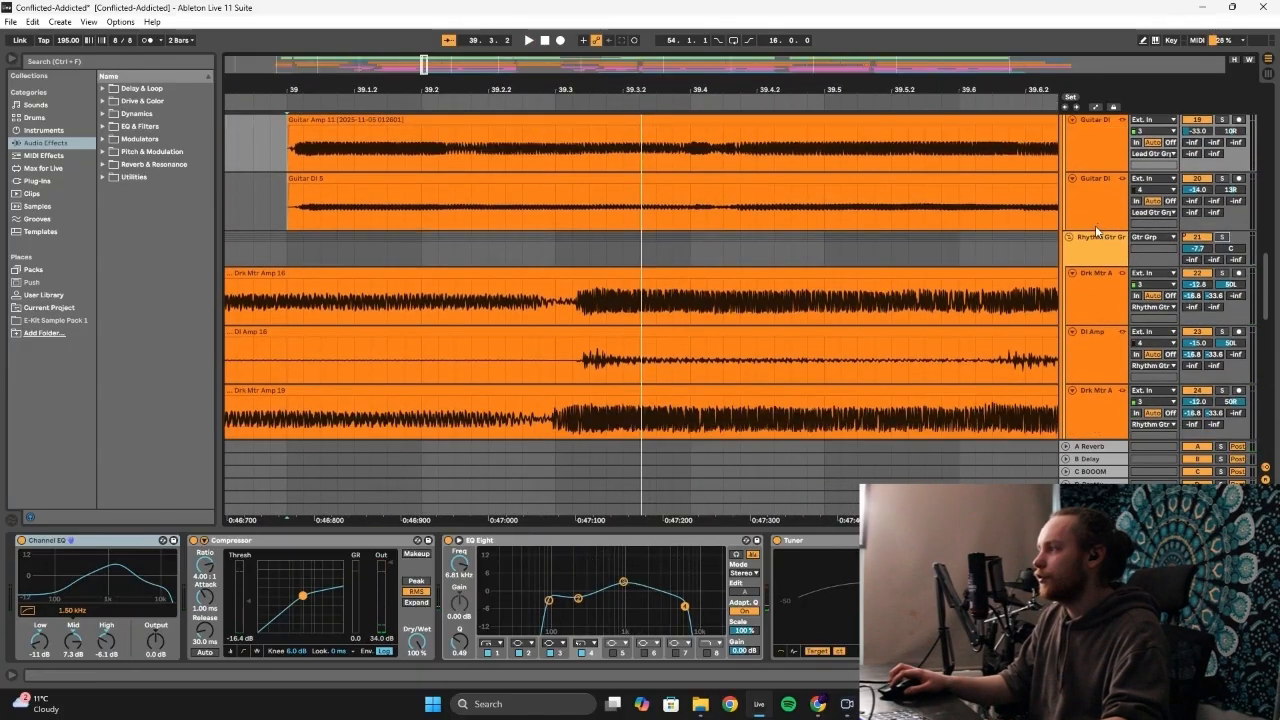
scroll(1095, 225, up, 3)
key(minus)
key(minus)
key(minus)
click(337, 205)
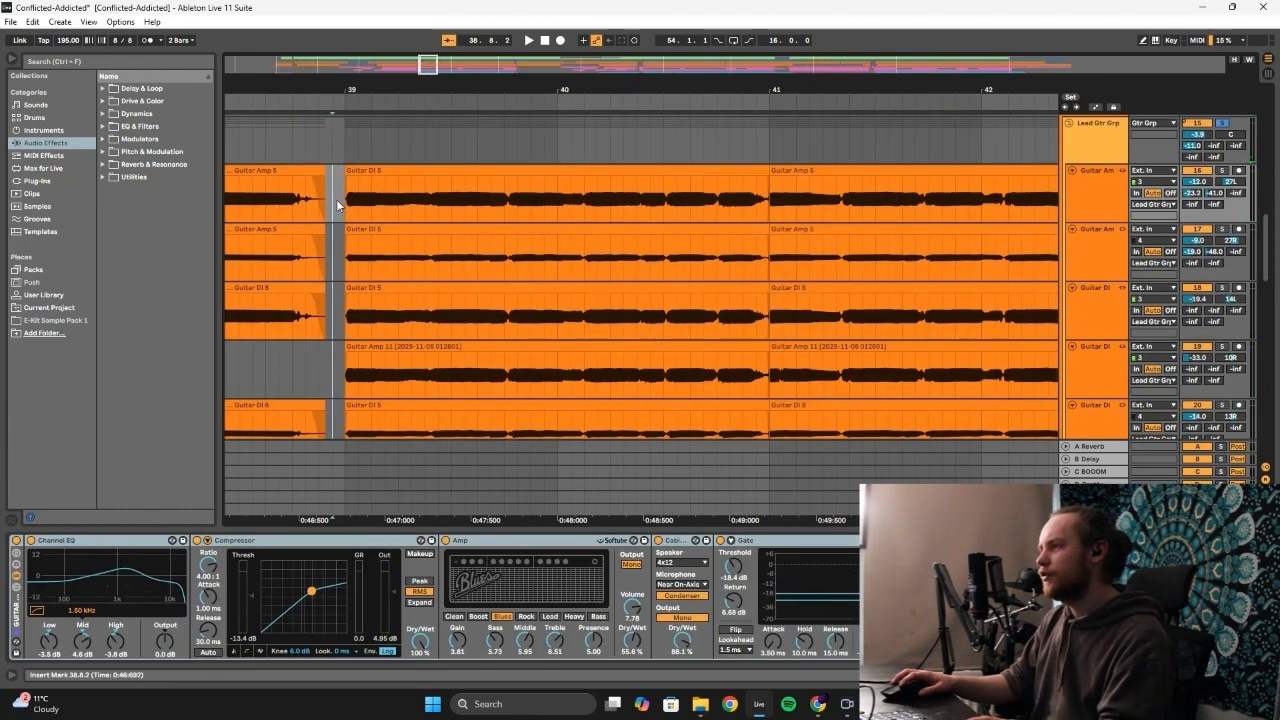
key(space)
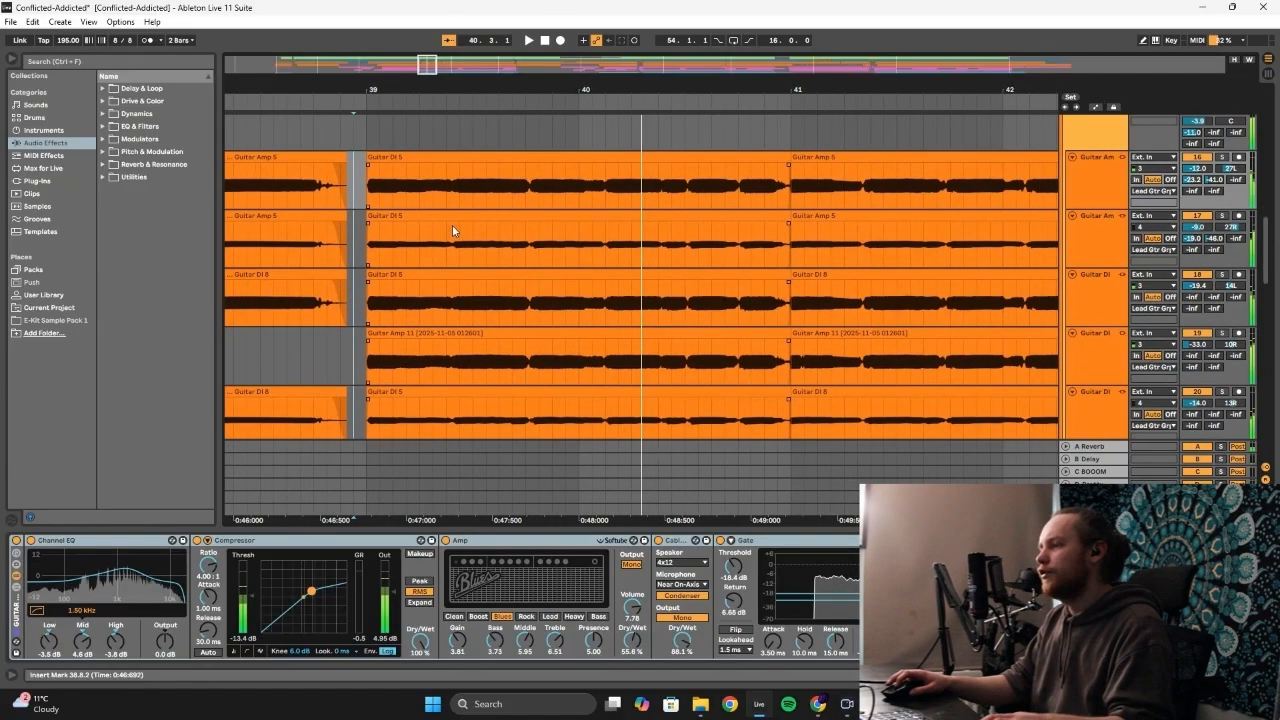
Play the lead guitars into the end of Verse 2, then audition the first Guitar DI track and the Guitar Amp entry near bar 68
scroll(460, 240, down, 2)
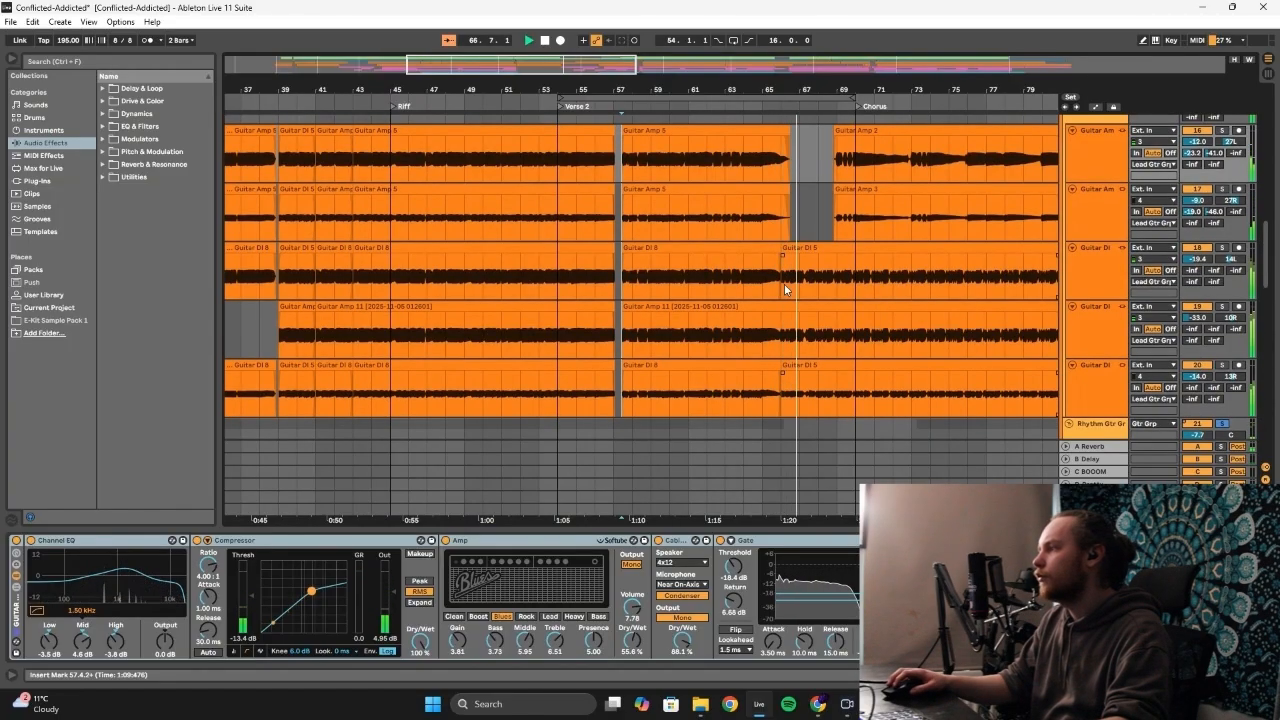
scroll(784, 284, down, 1)
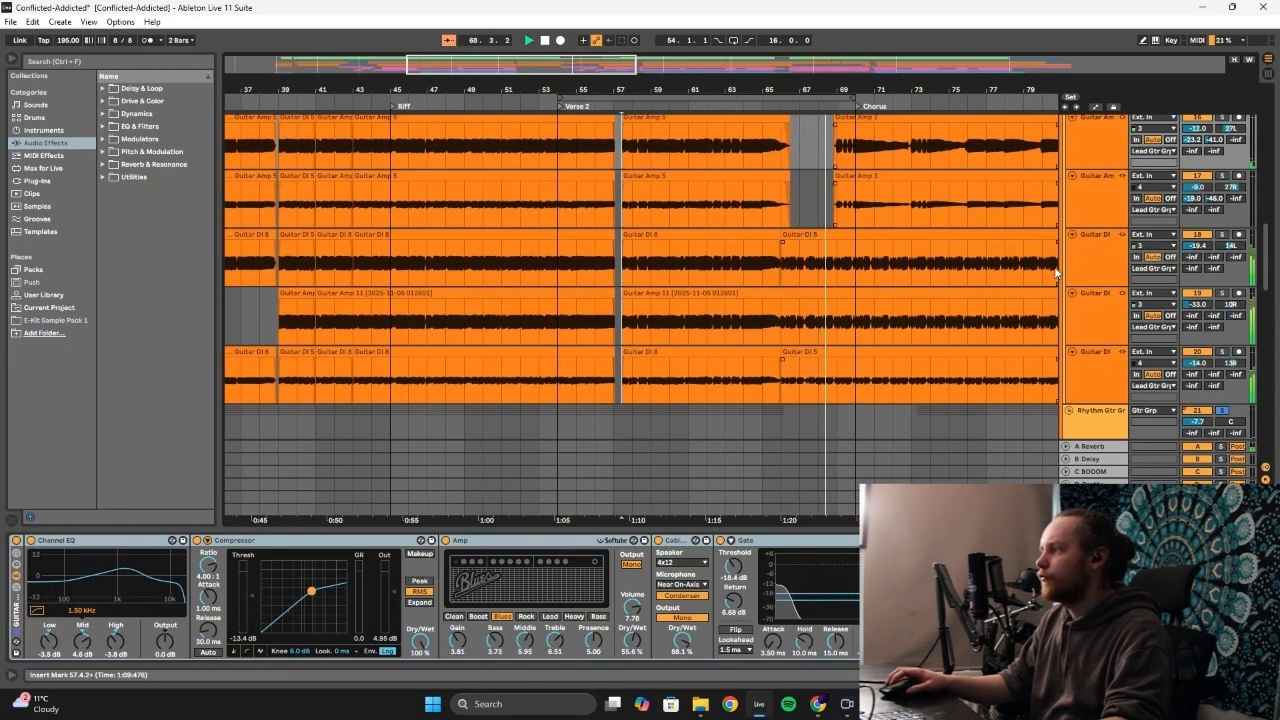
click(1112, 264)
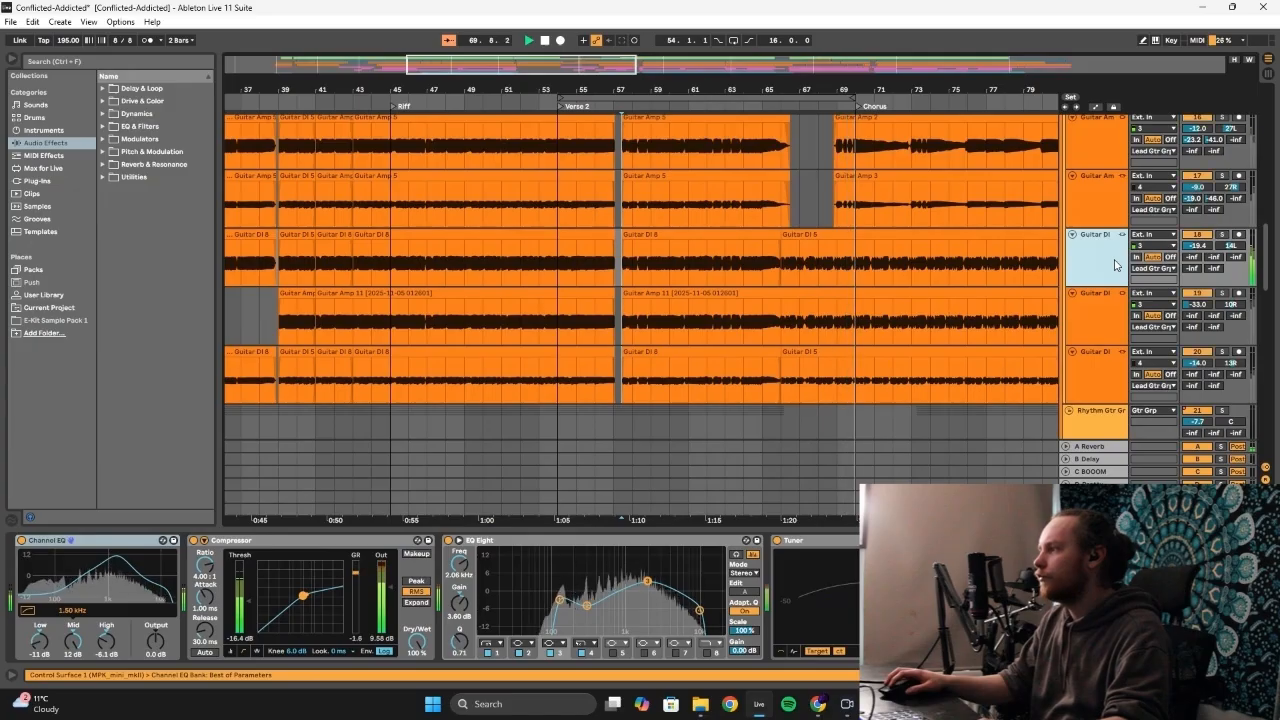
scroll(890, 236, up, 3)
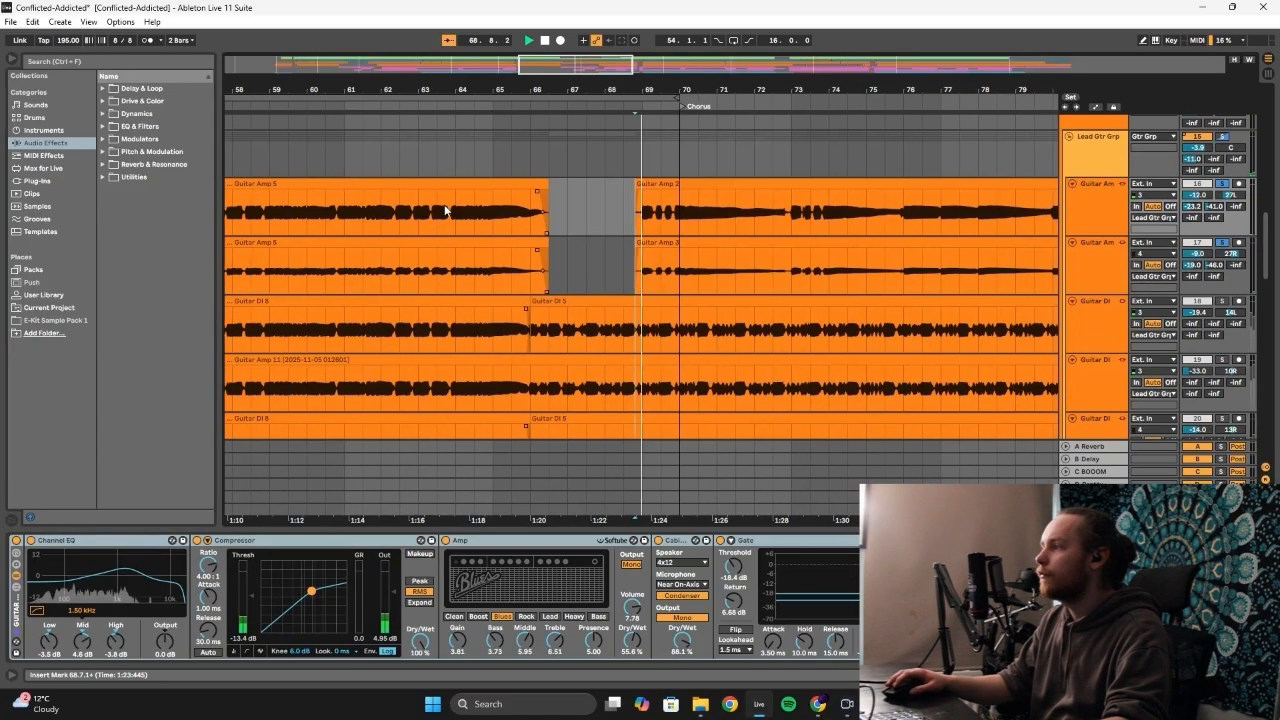
Play the full mix through the second Chorus and its stop near bar 81, then from bar 110 into the last Chorus
click(596, 211)
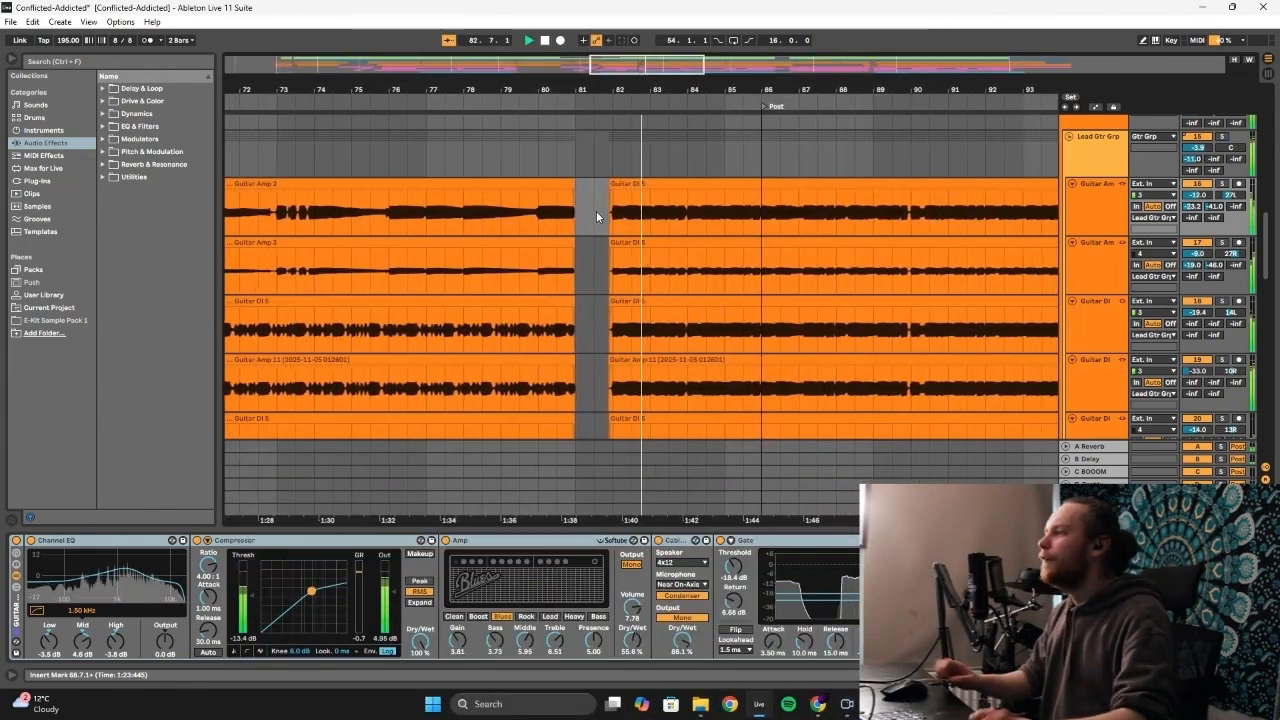
scroll(628, 244, down, 5)
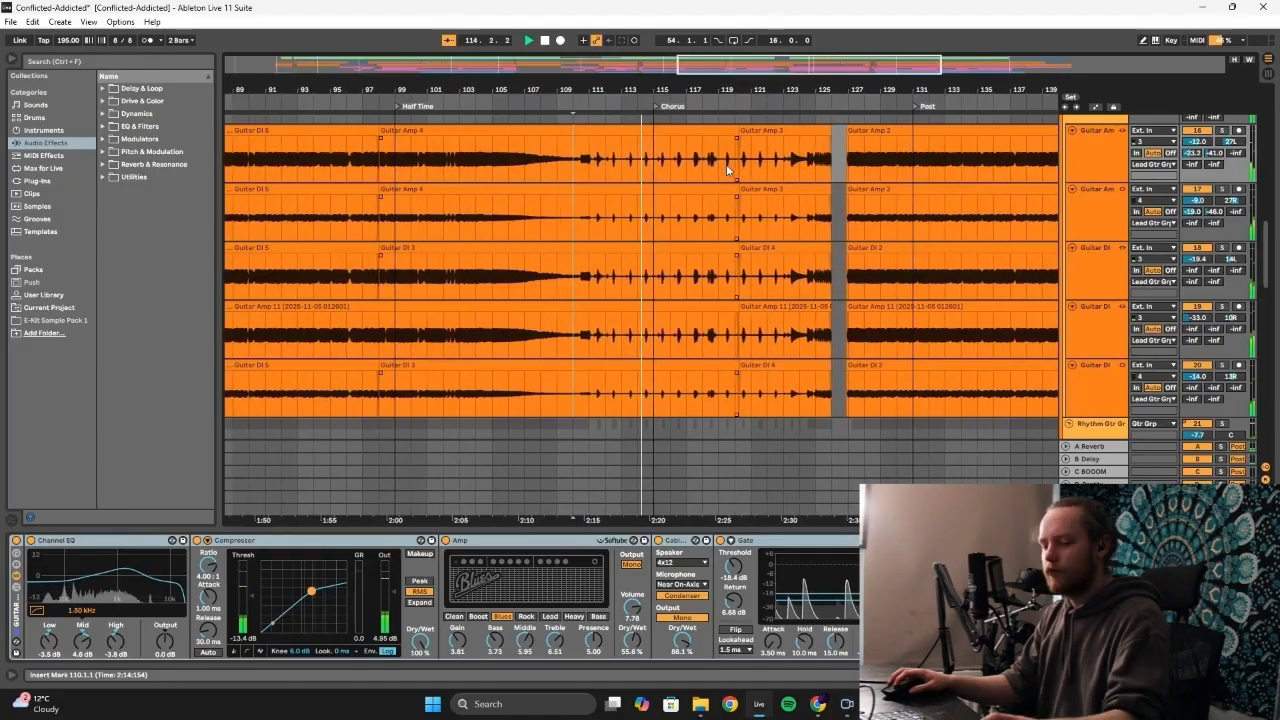
scroll(840, 176, up, 1)
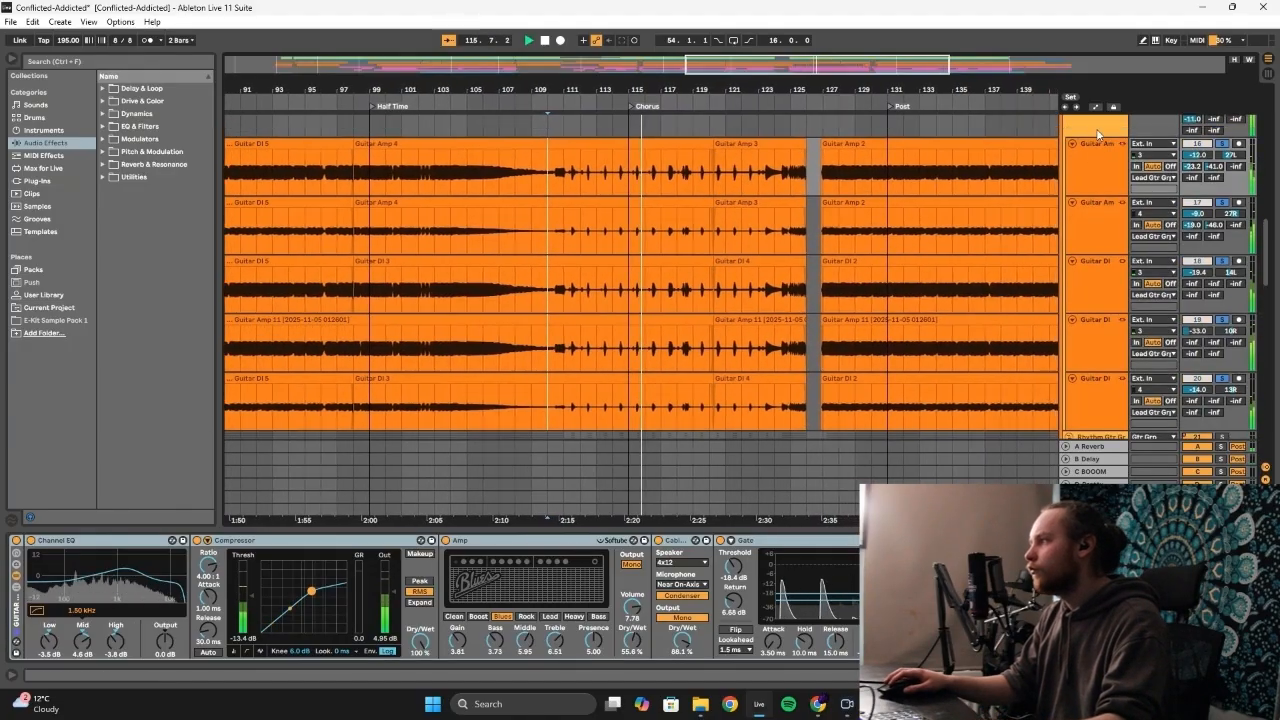
Solo the Gtr Grp and play the last Chorus into the Post, comparing lead and rhythm guitar clips around the bar 126 gap
click(1098, 133)
scroll(1098, 130, up, 2)
click(1098, 129)
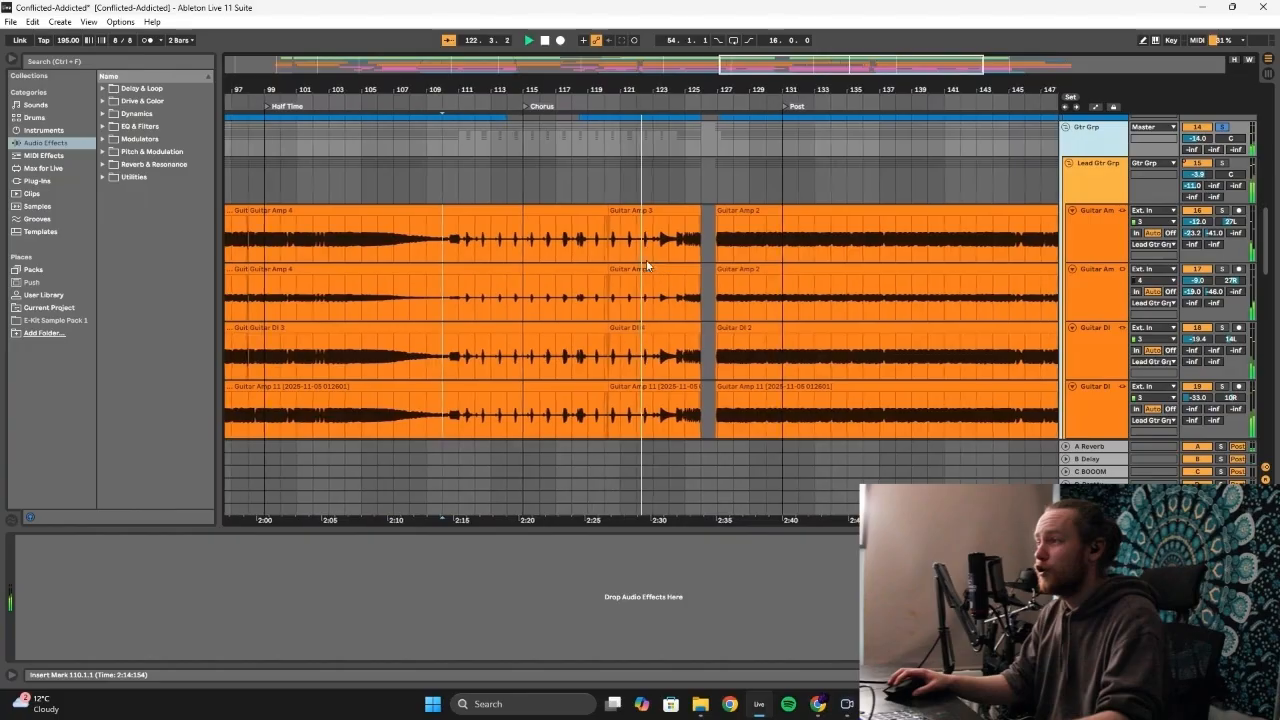
scroll(600, 268, down, 5)
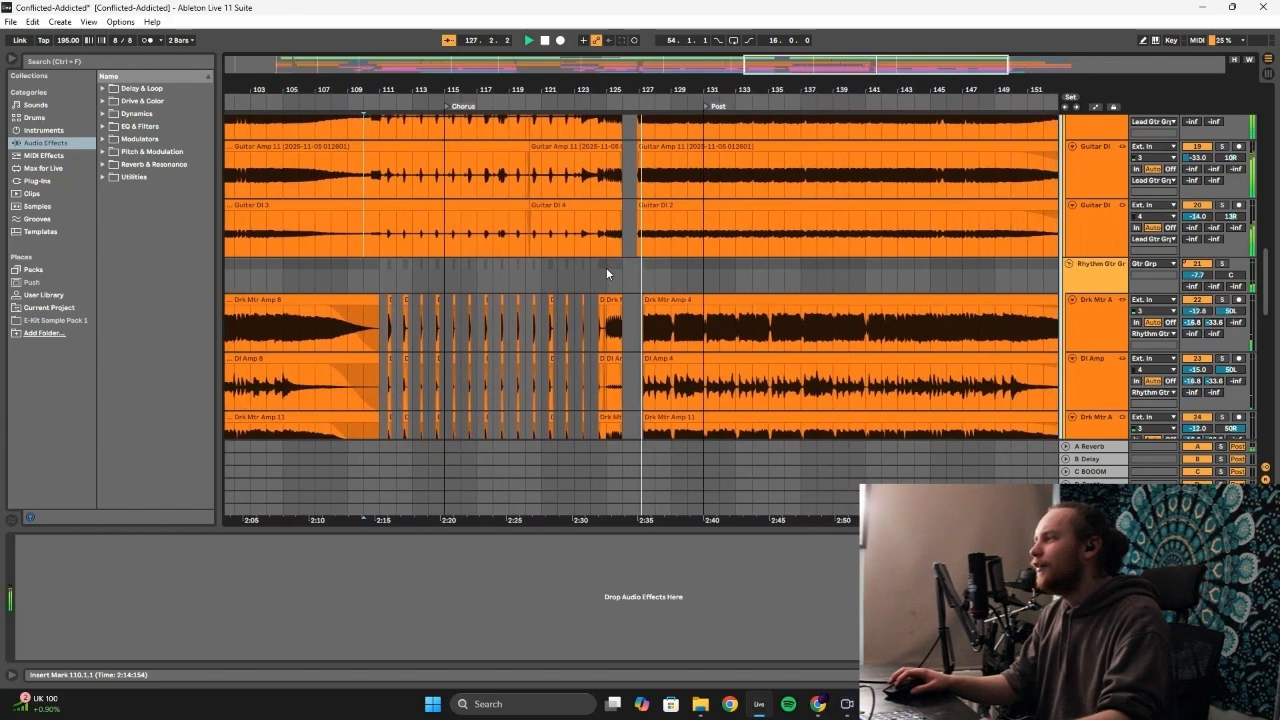
scroll(611, 245, up, 5)
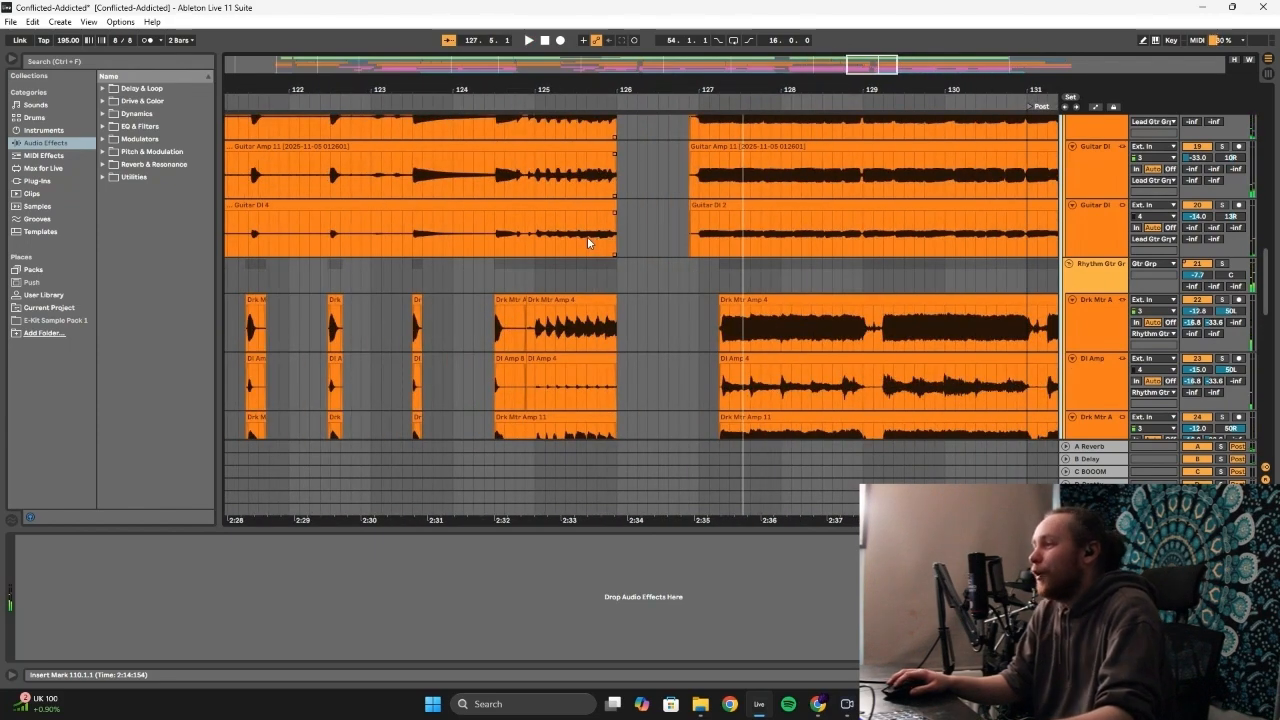
Take the guitars out of solo and play the full mix from bar 125 across the stop before the Post section
click(588, 235)
scroll(851, 194, down, 5)
scroll(851, 194, up, 5)
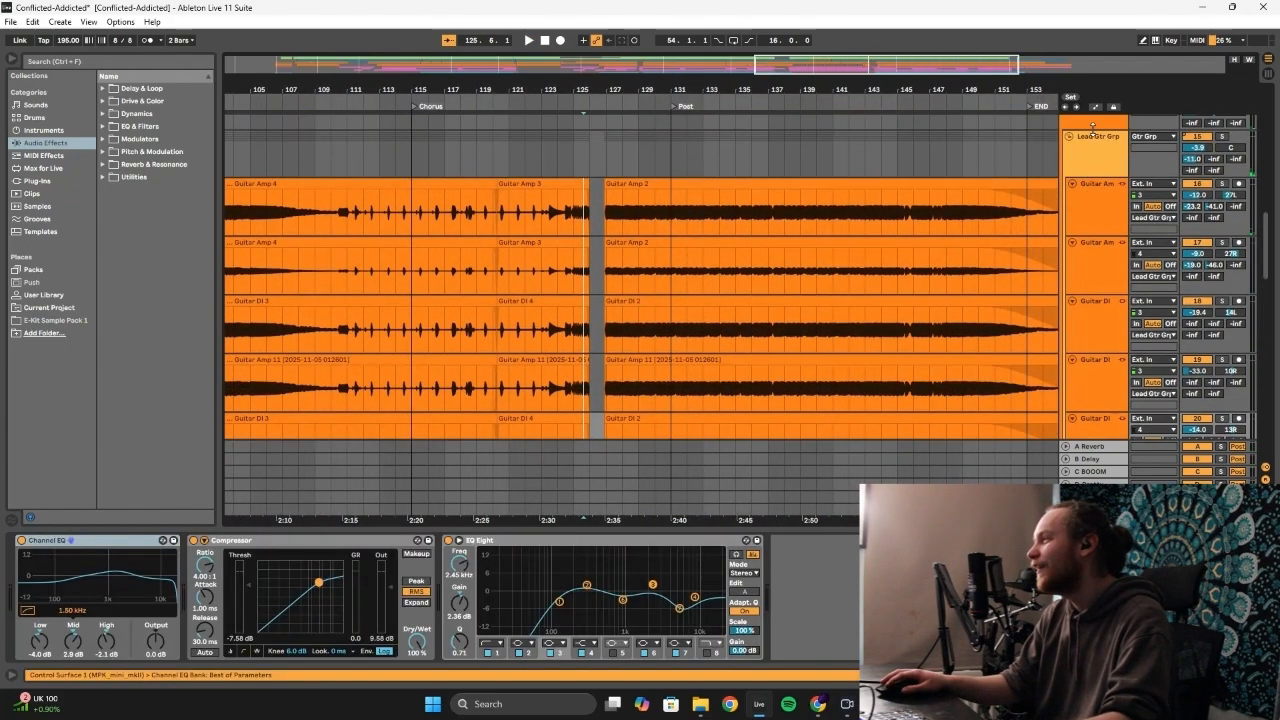
click(1093, 125)
click(592, 233)
key(space)
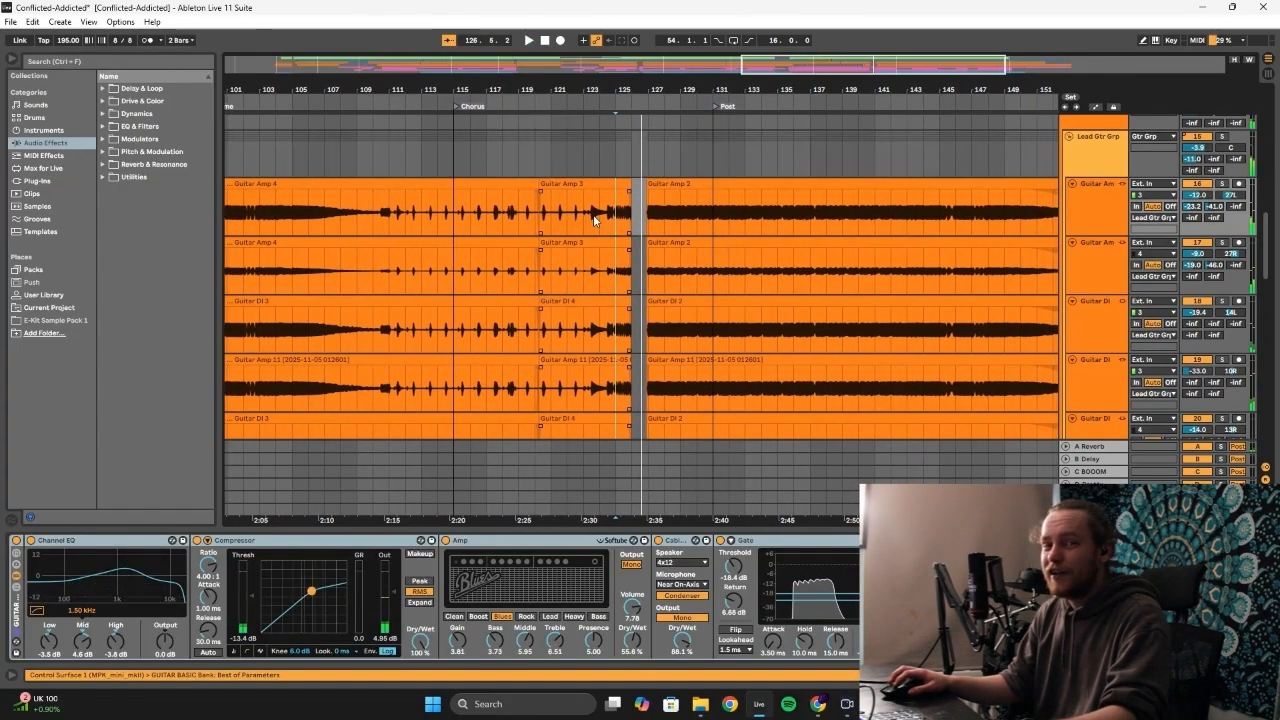
scroll(588, 216, up, 5)
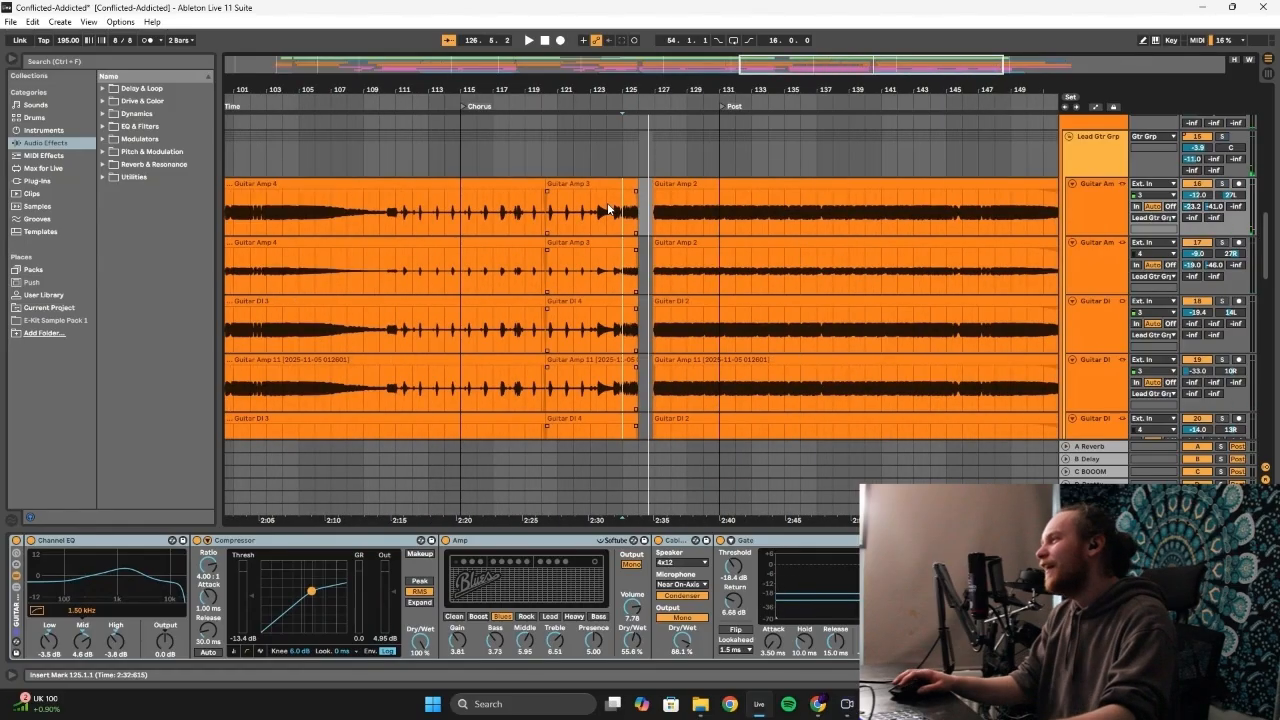
Play the Riff from bar 45 with the Synth Grp turned off, turn it back on during playback and show its effects
scroll(640, 280, down, 3)
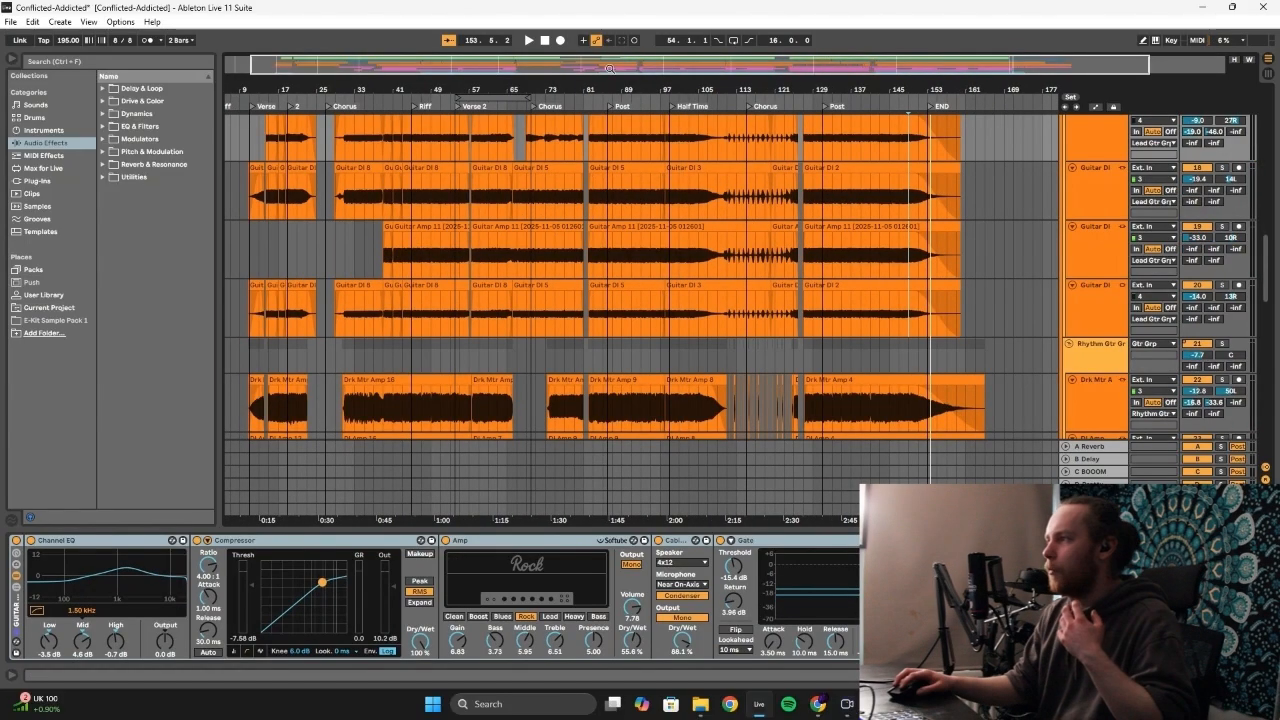
key(plus)
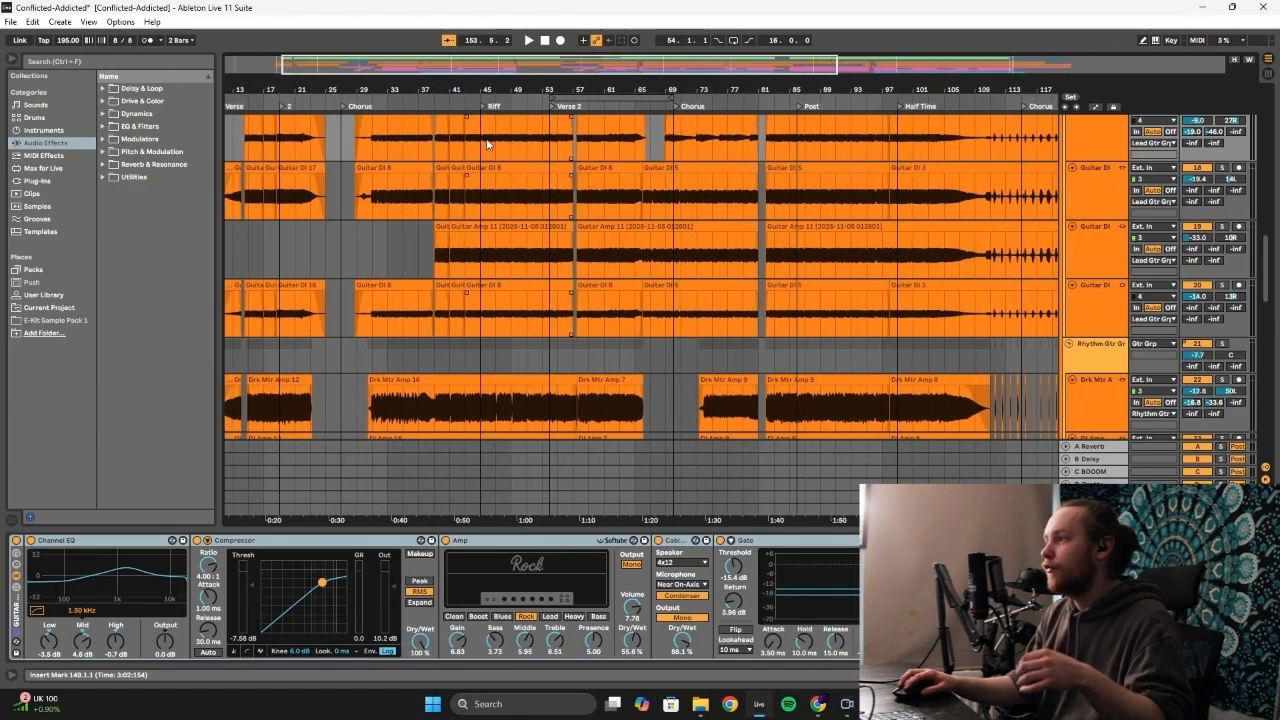
scroll(487, 144, down, 10)
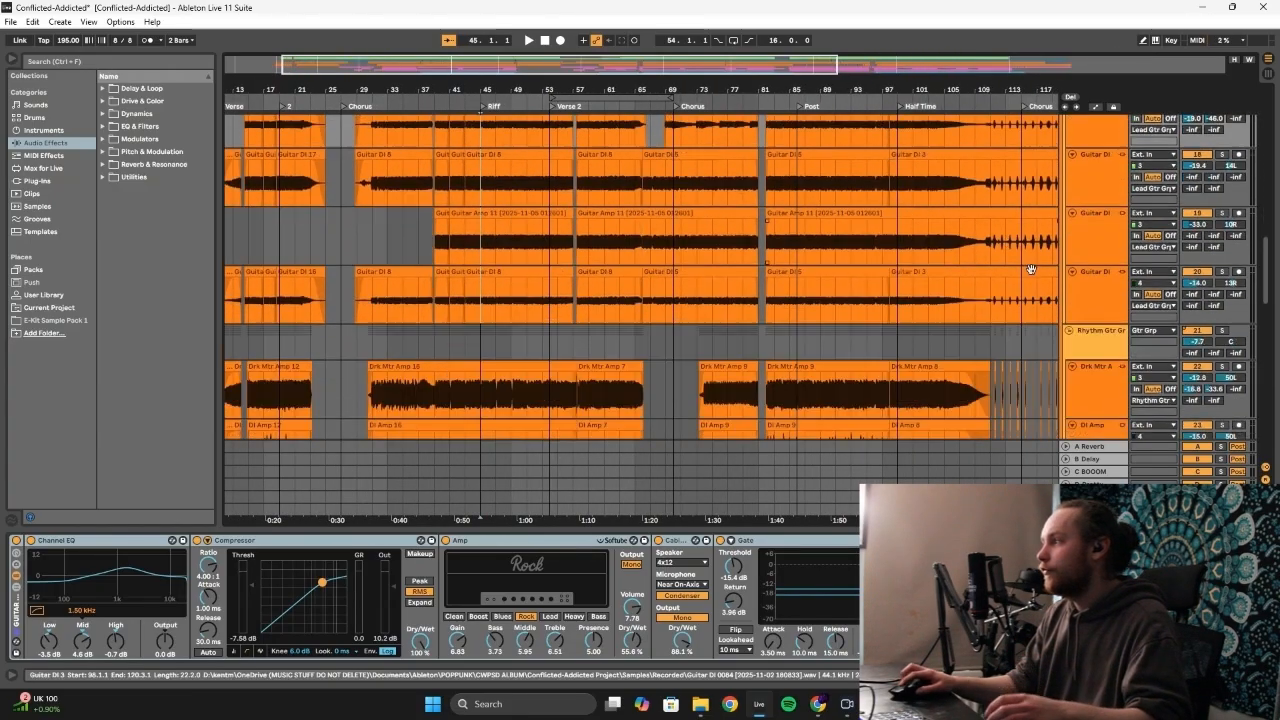
click(1194, 203)
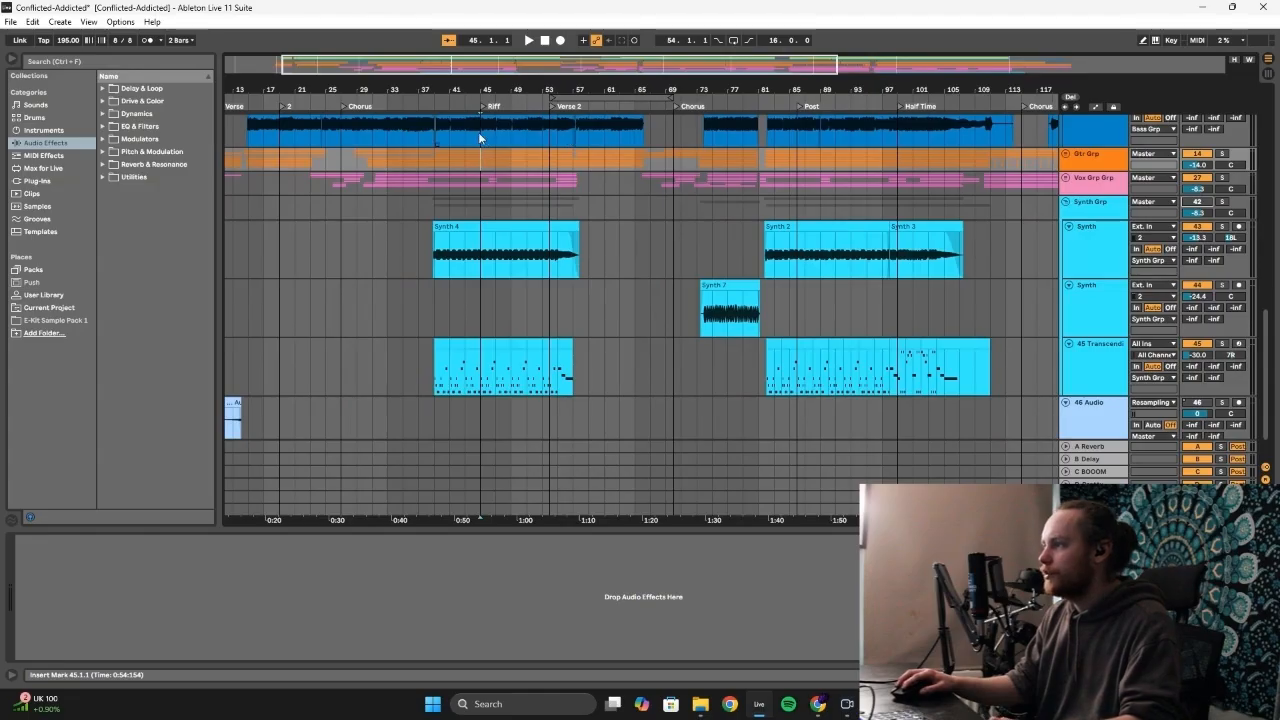
click(478, 132)
key(space)
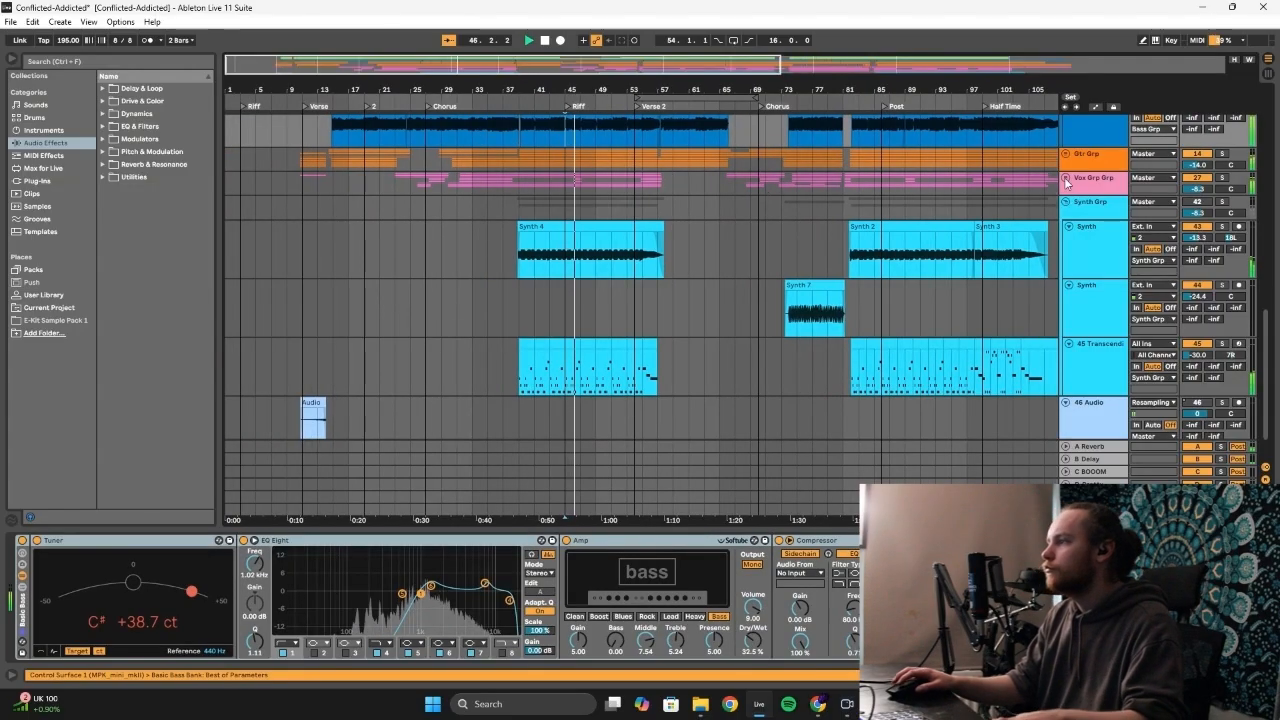
scroll(1066, 181, up, 1)
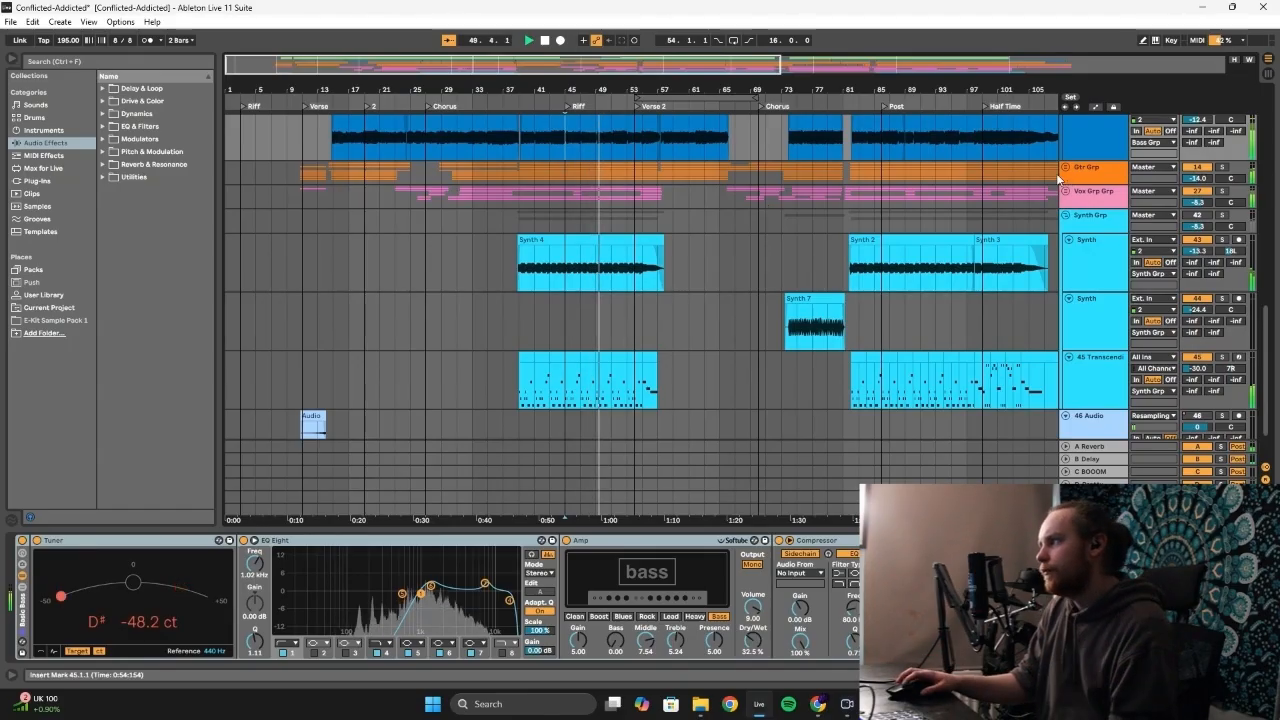
click(1198, 216)
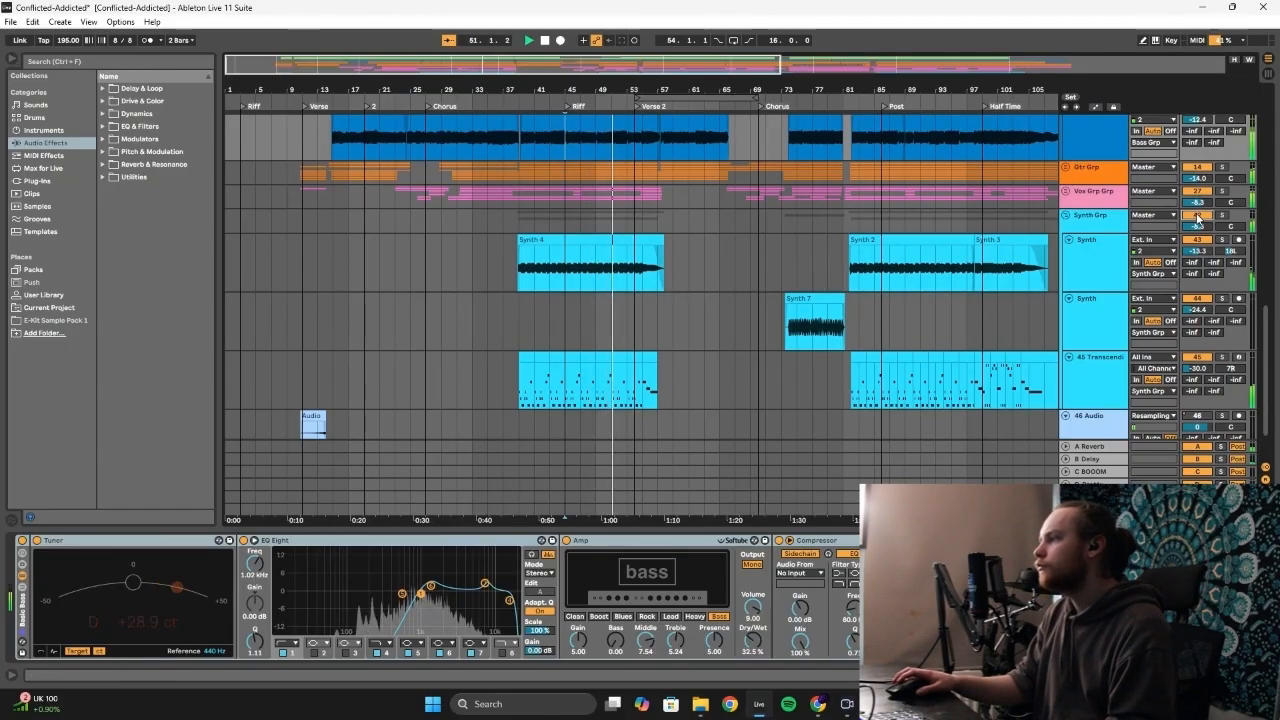
click(1104, 220)
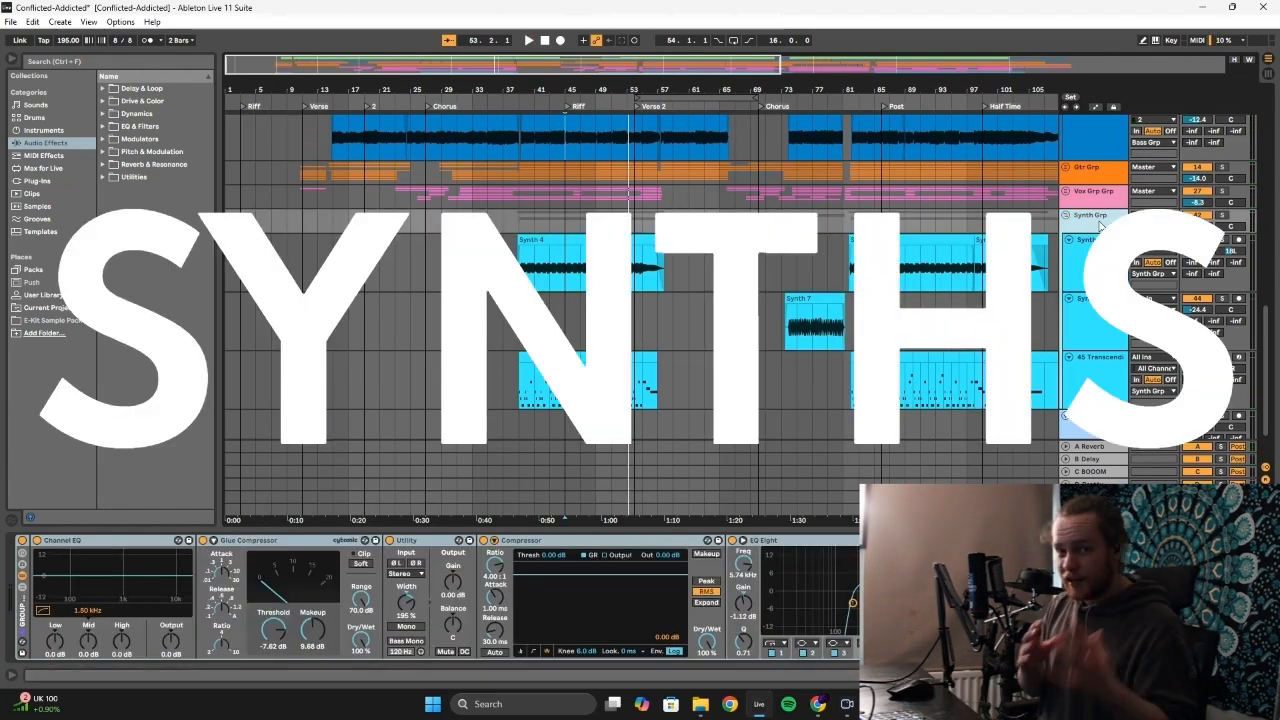
Play the soloed Synth Grp from bar 39, where the Synth 4 clip enters, and add the Gtr Grp to the solo
click(543, 268)
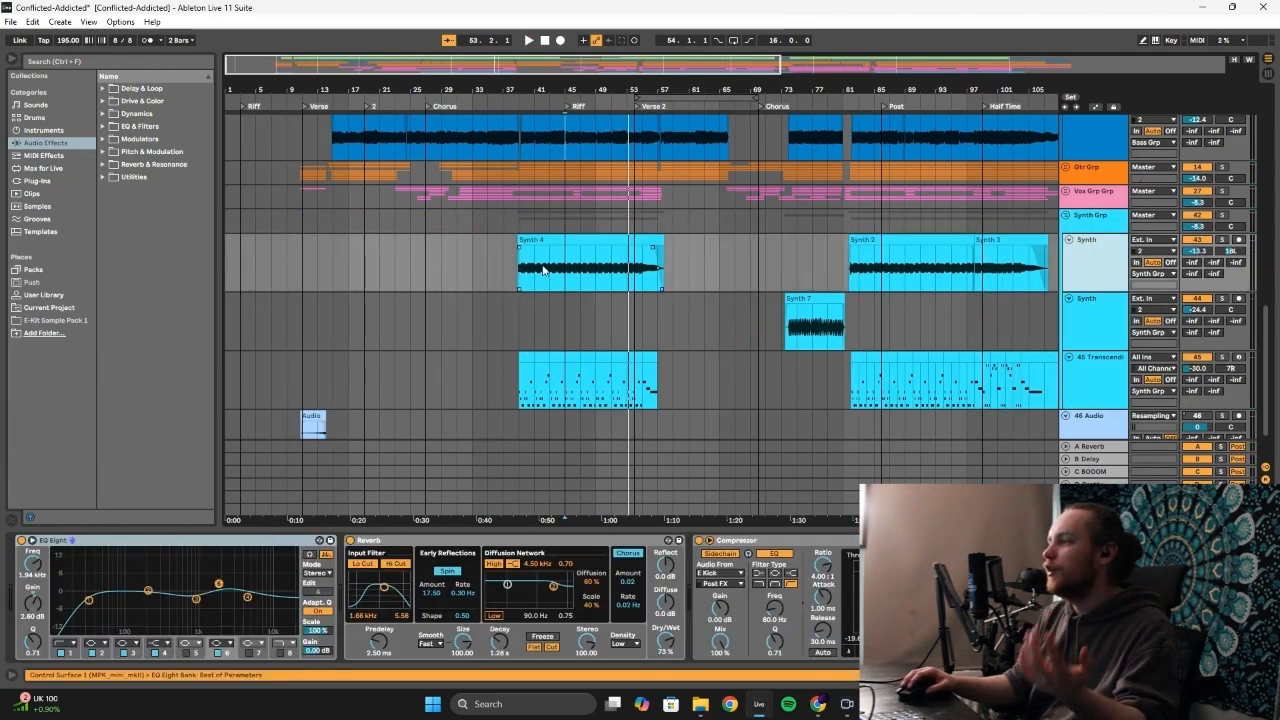
click(525, 275)
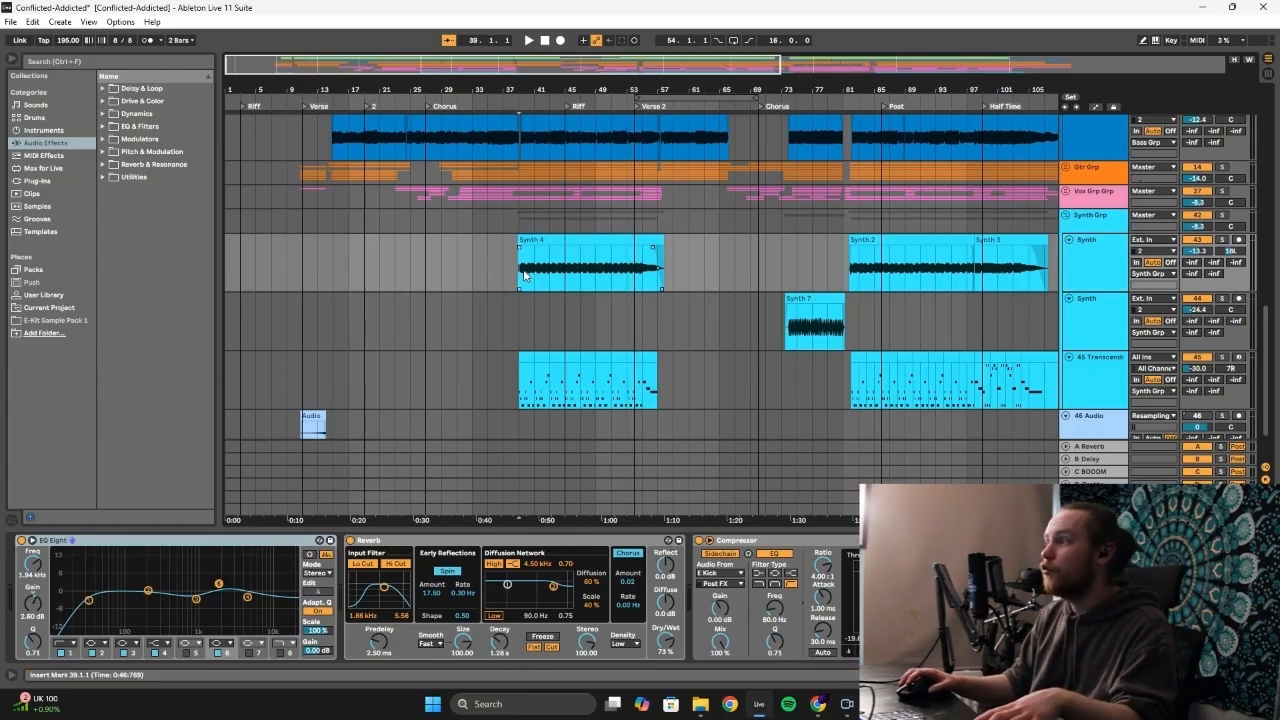
key(space)
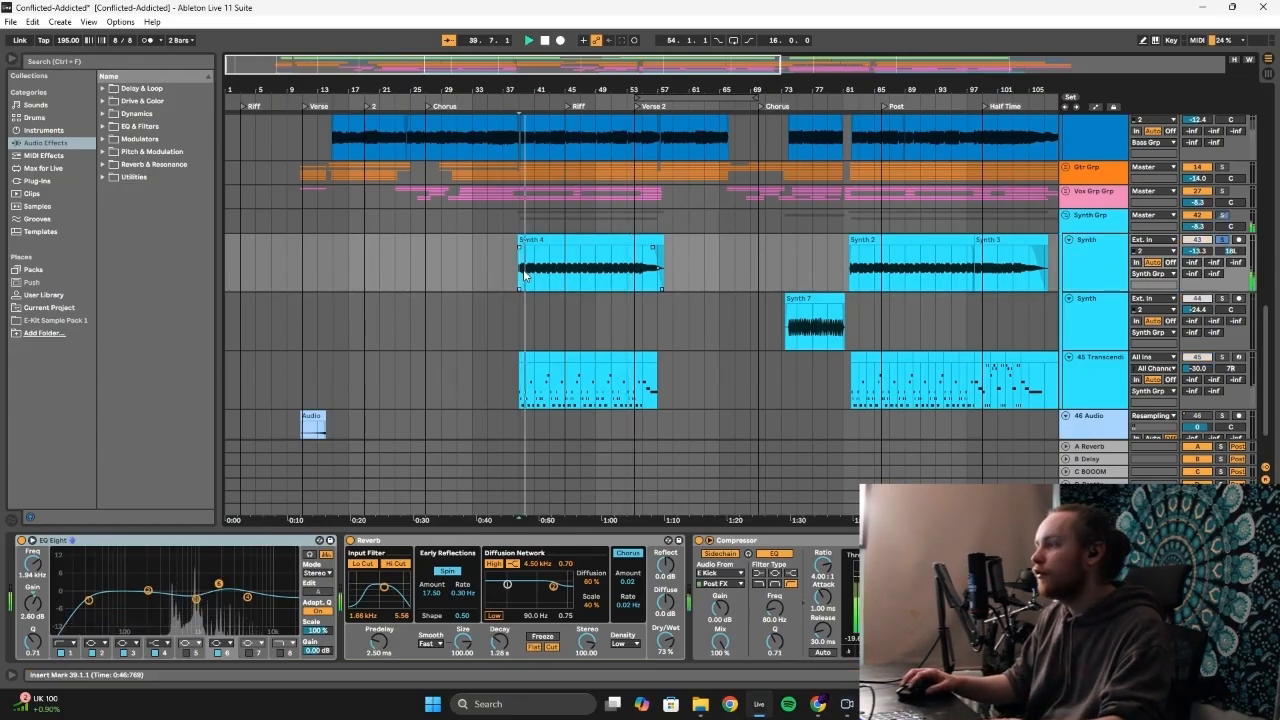
click(517, 169)
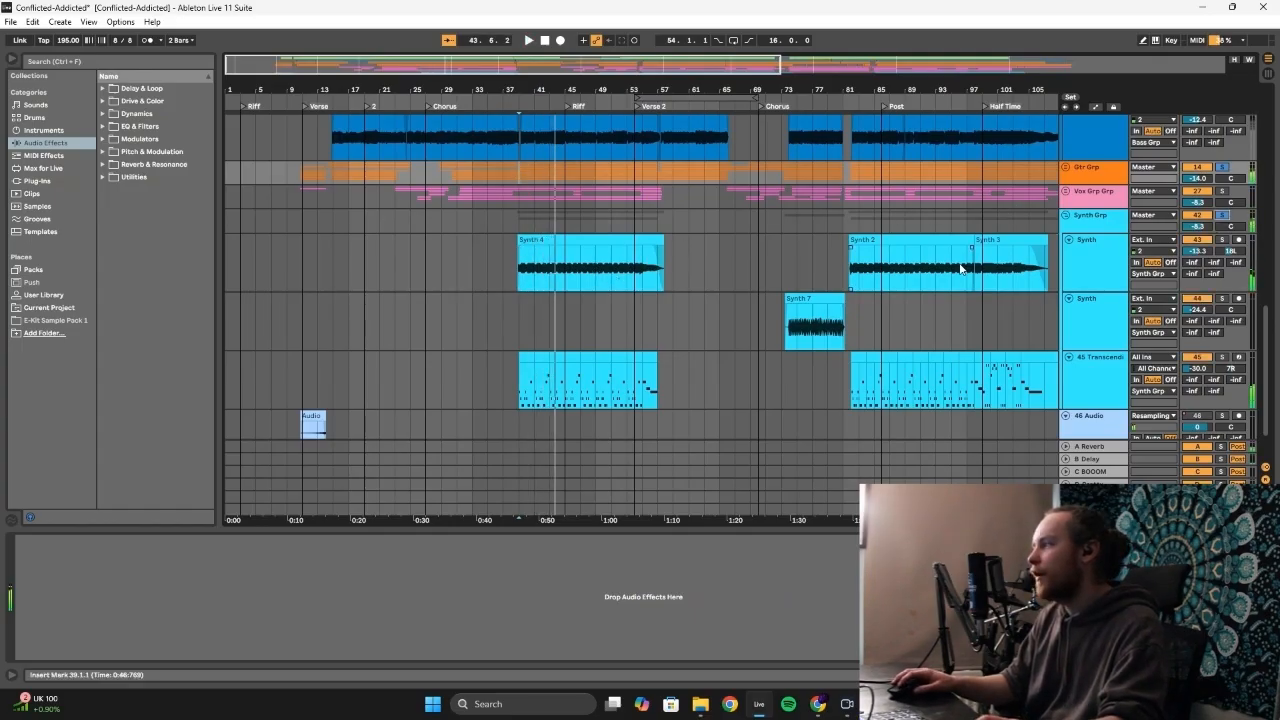
Solo only the Synth Grp, replay it from bar 39 and examine the Synth 4 clip and the MIDI synth notes up close
click(1084, 219)
key(space)
key(space)
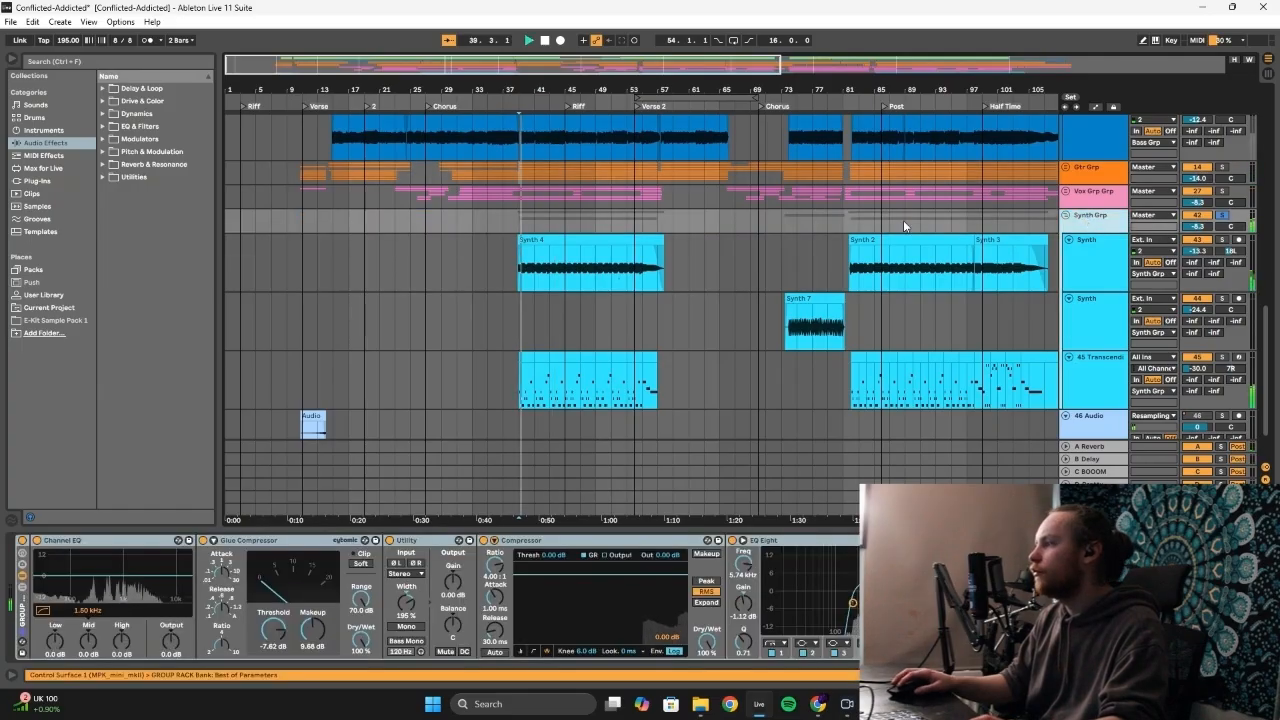
click(527, 285)
scroll(527, 285, up, 5)
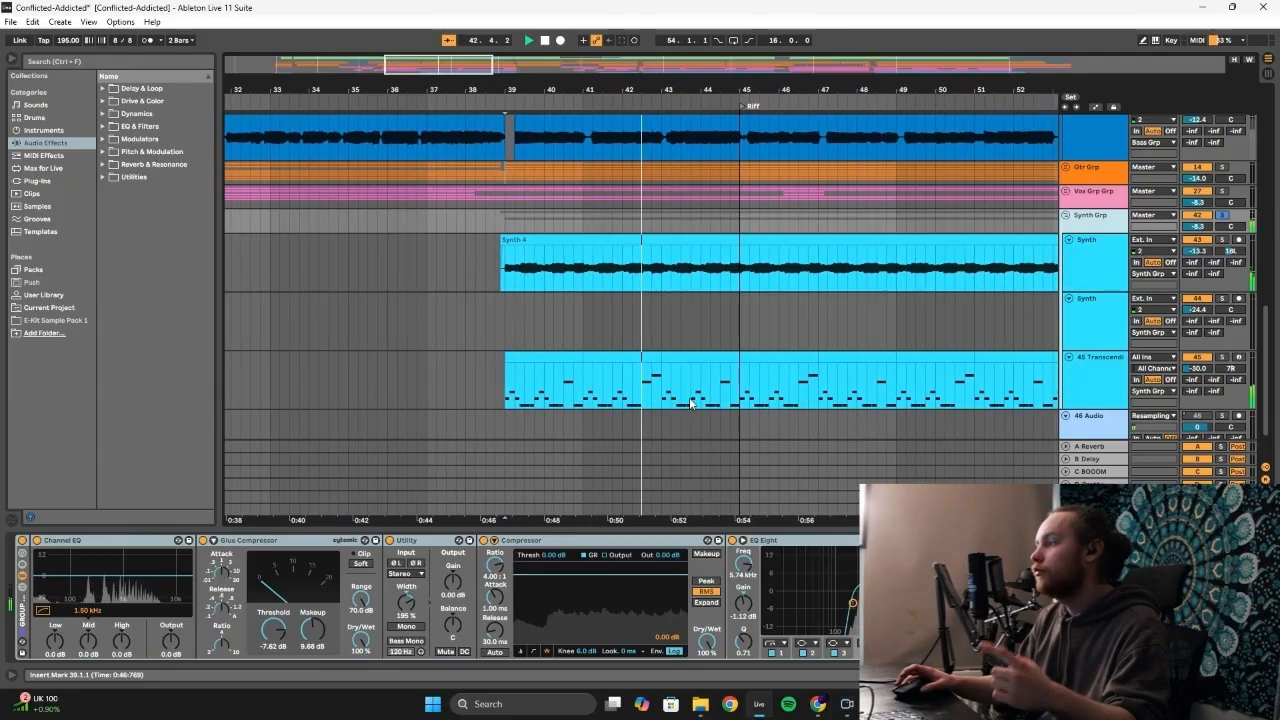
scroll(690, 371, down, 5)
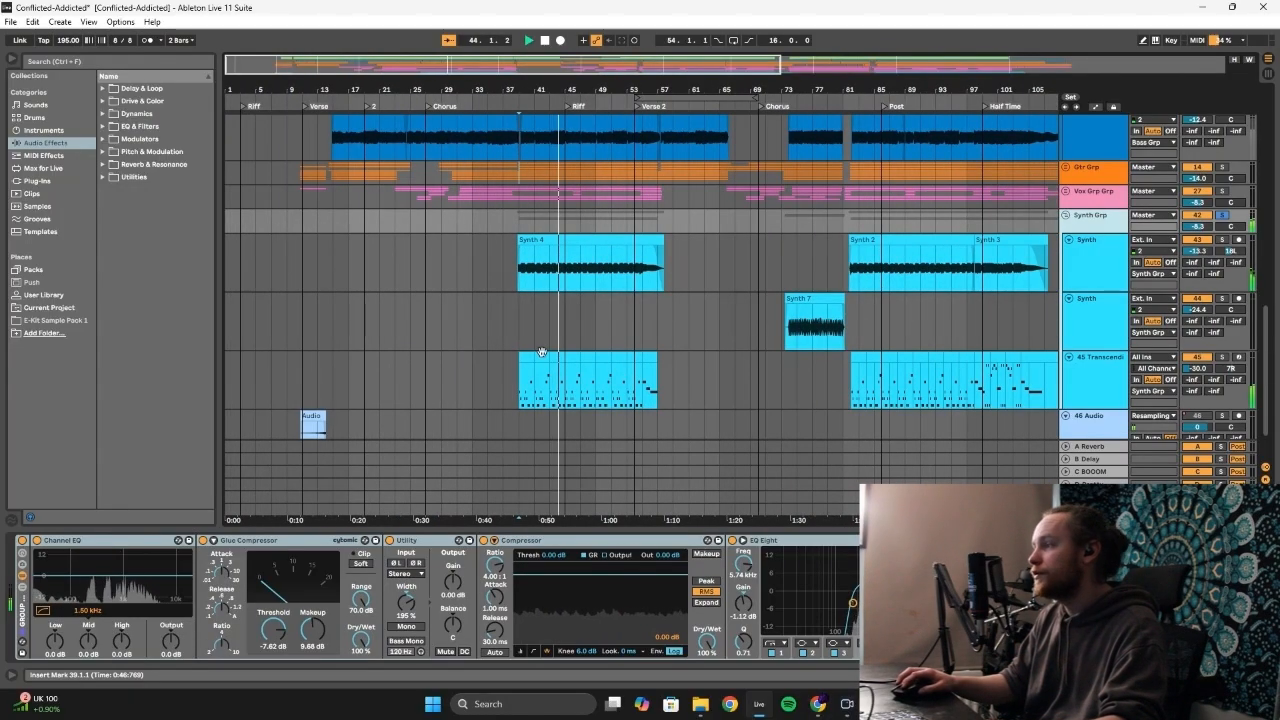
Return to the start of the Synth 4 clip and play the soloed Synth Grp again from bar 39
click(558, 320)
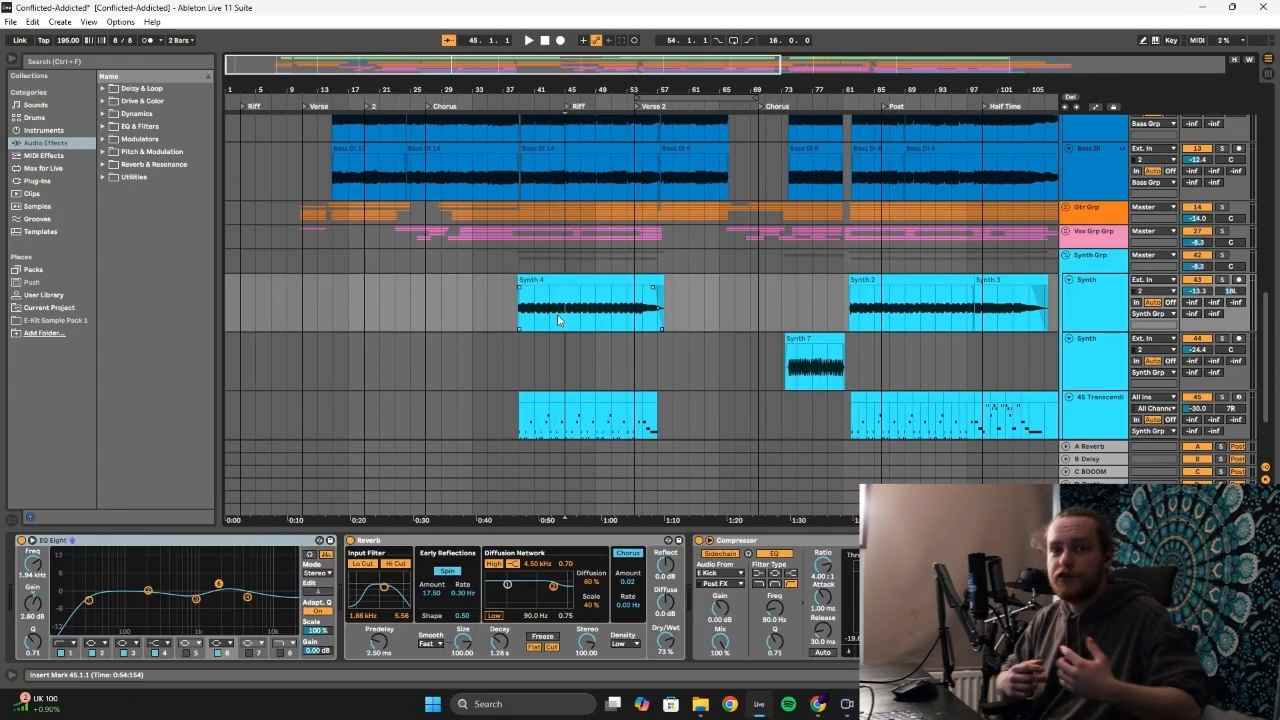
click(524, 307)
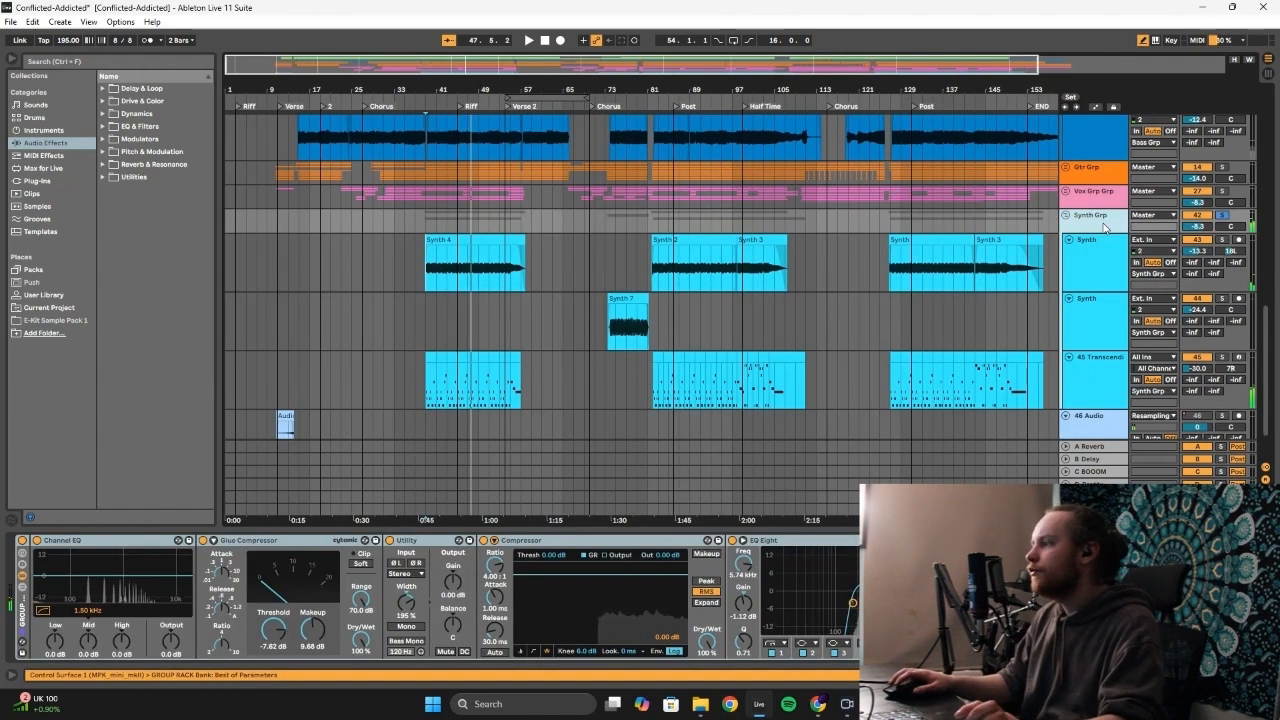
key(space)
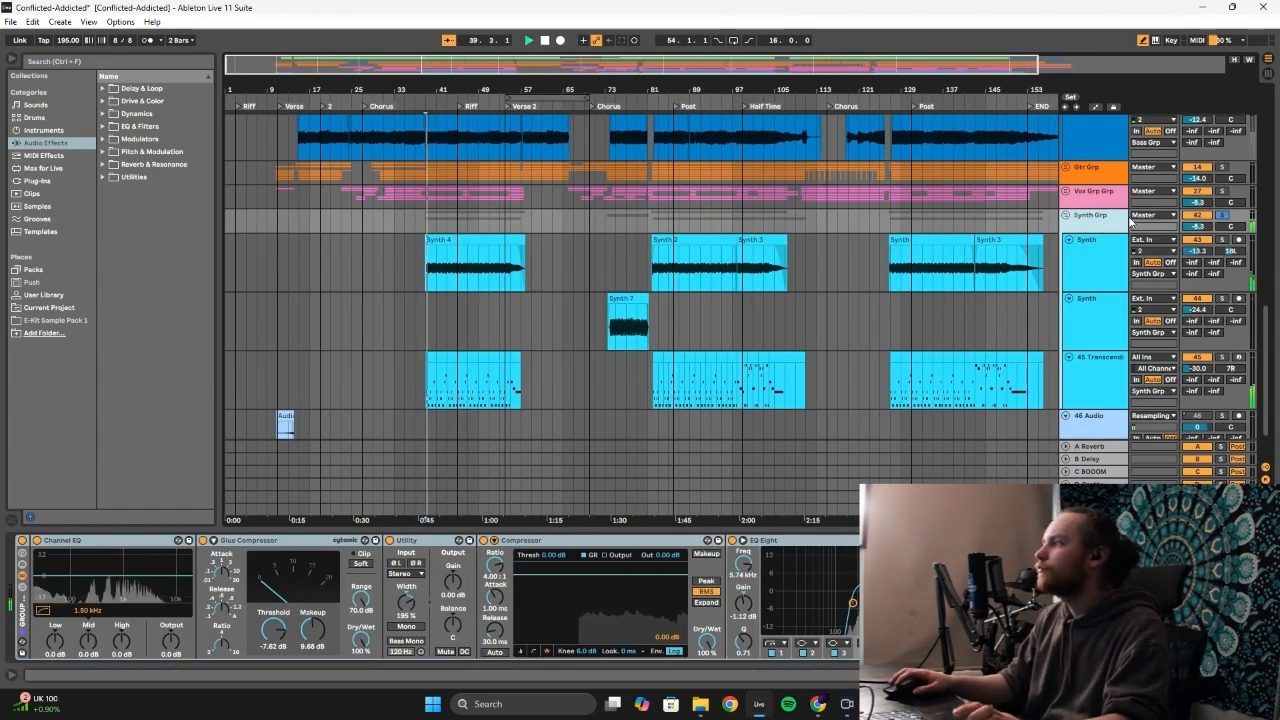
Solo the second Synth track and play its Synth 7 clip from bar 74 in the second Chorus
scroll(612, 333, up, 5)
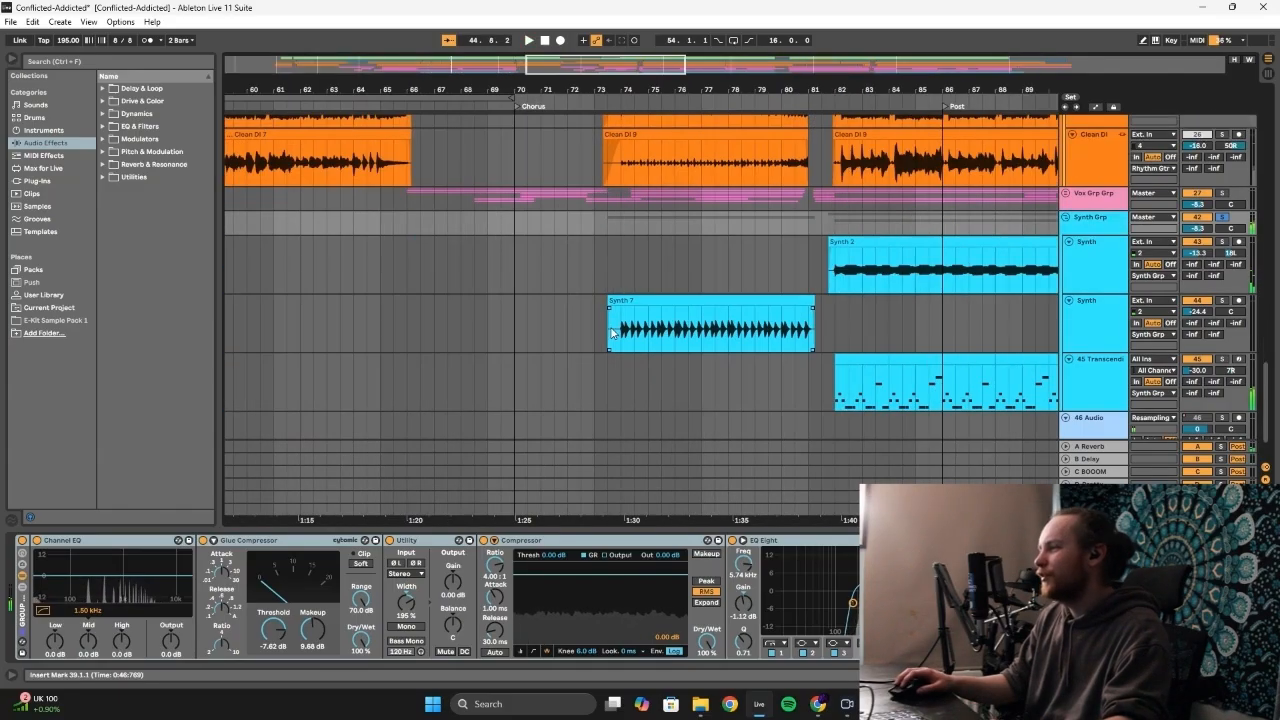
click(630, 330)
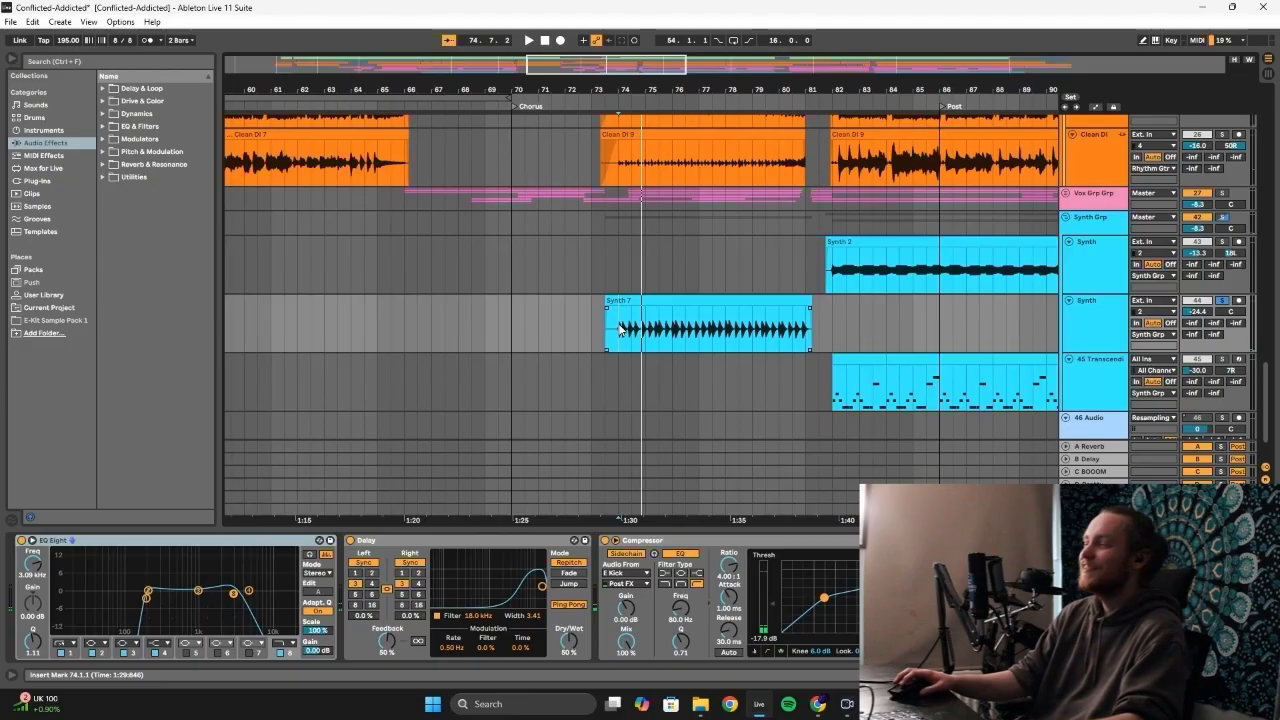
scroll(620, 330, down, 6)
scroll(580, 328, up, 5)
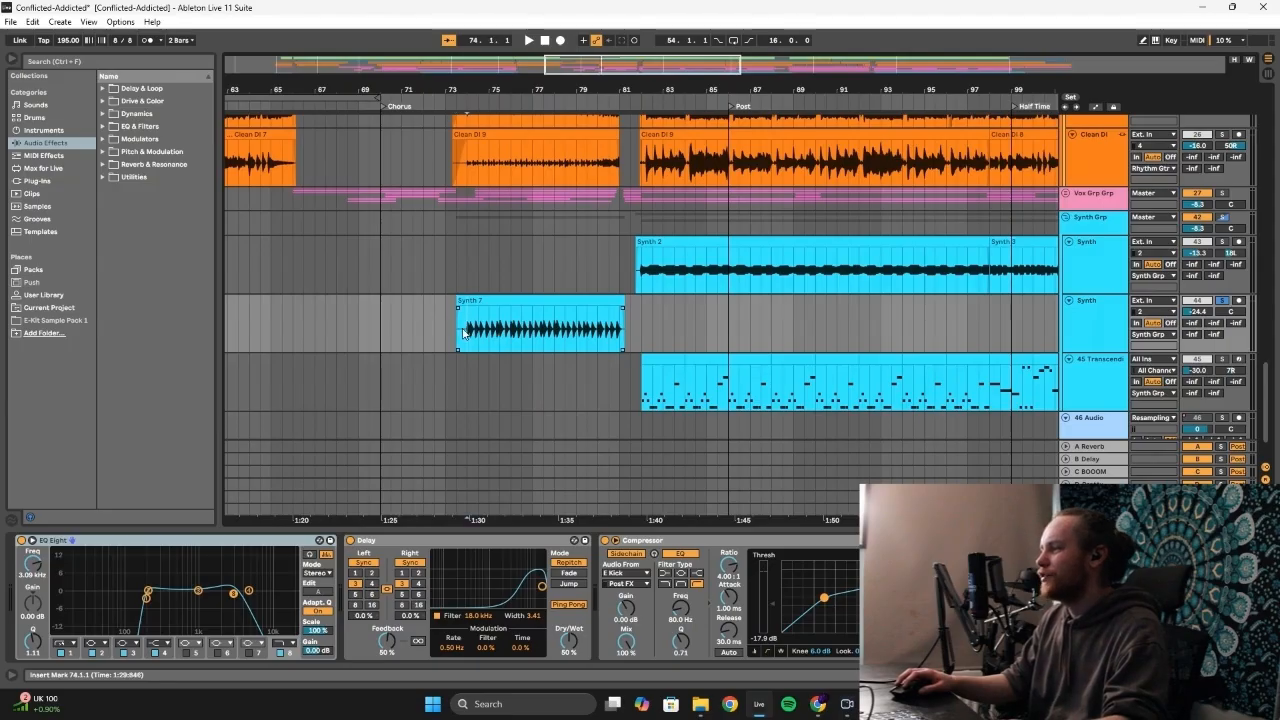
key(space)
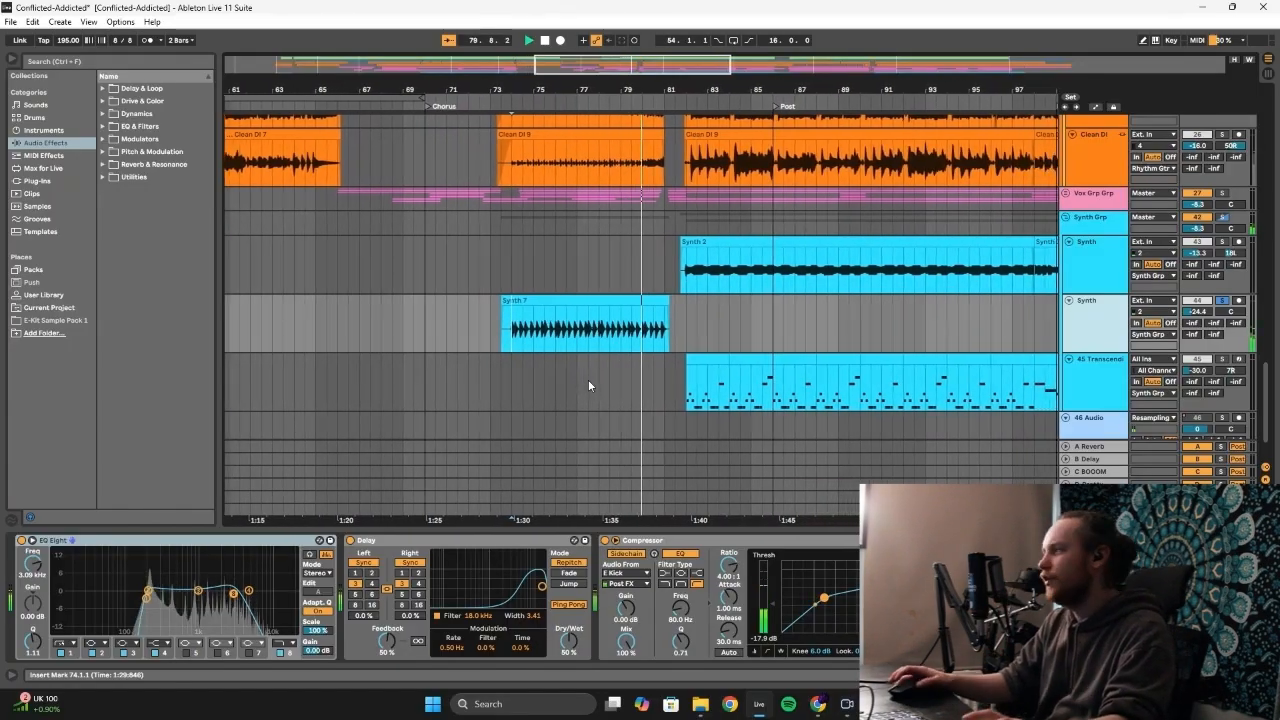
Solo the whole Synth Grp and play it from bar 98, where the synth melody changes into the Half Time section
click(503, 276)
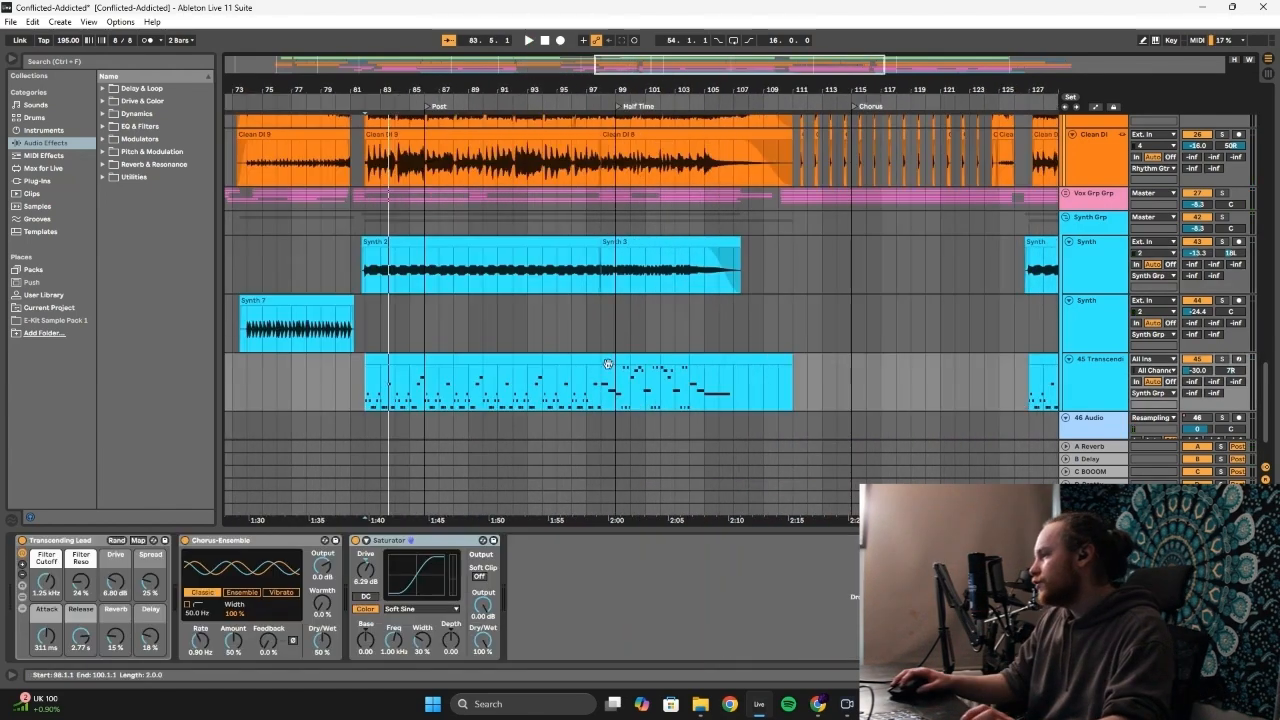
click(603, 383)
click(1090, 222)
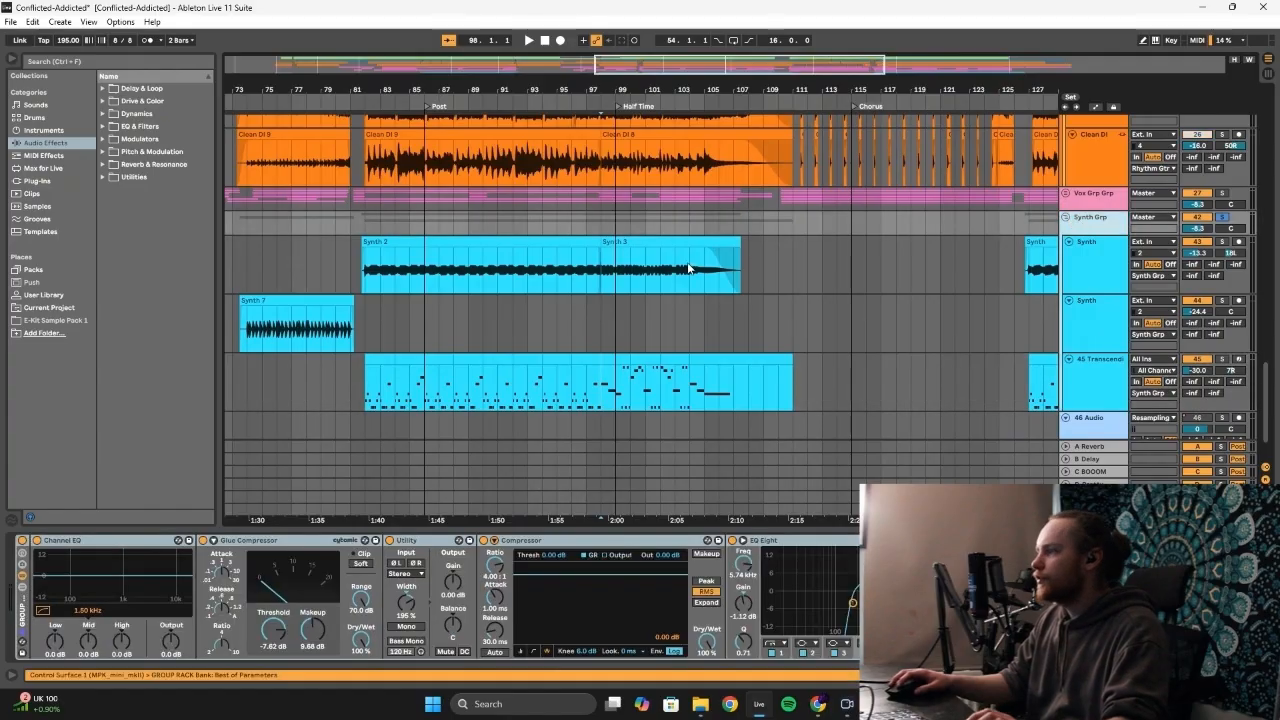
click(599, 270)
key(space)
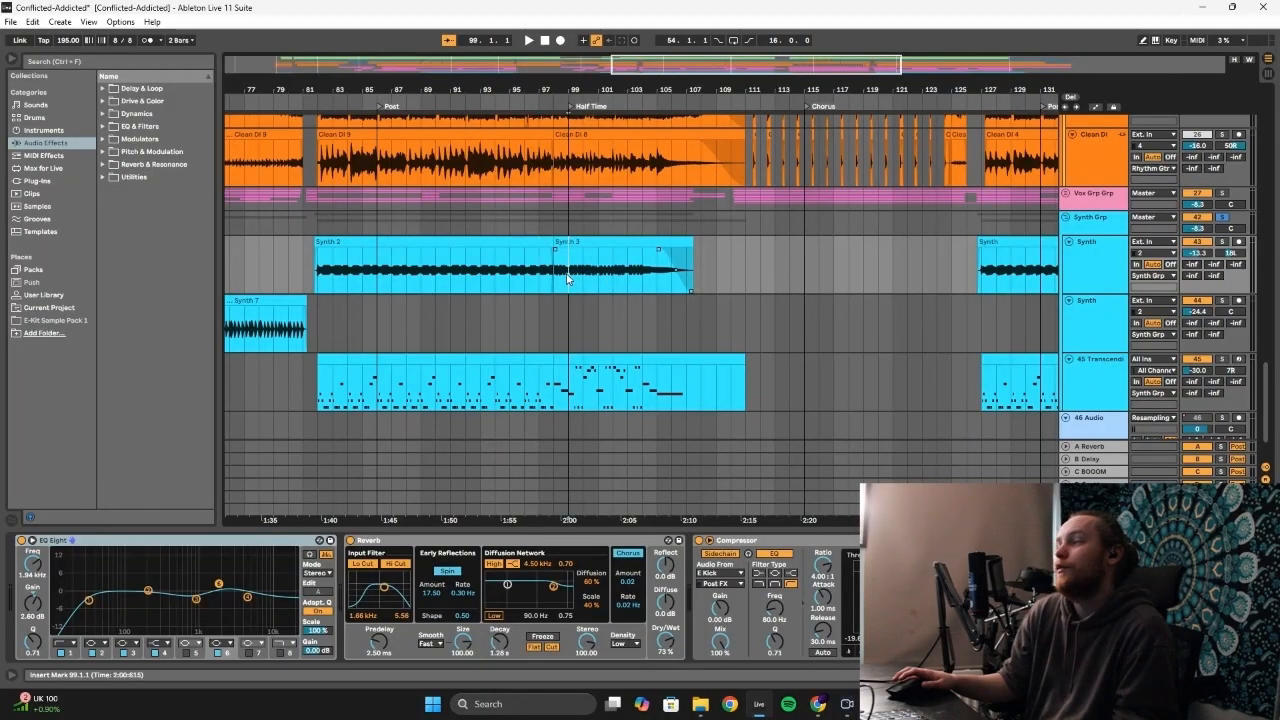
key(space)
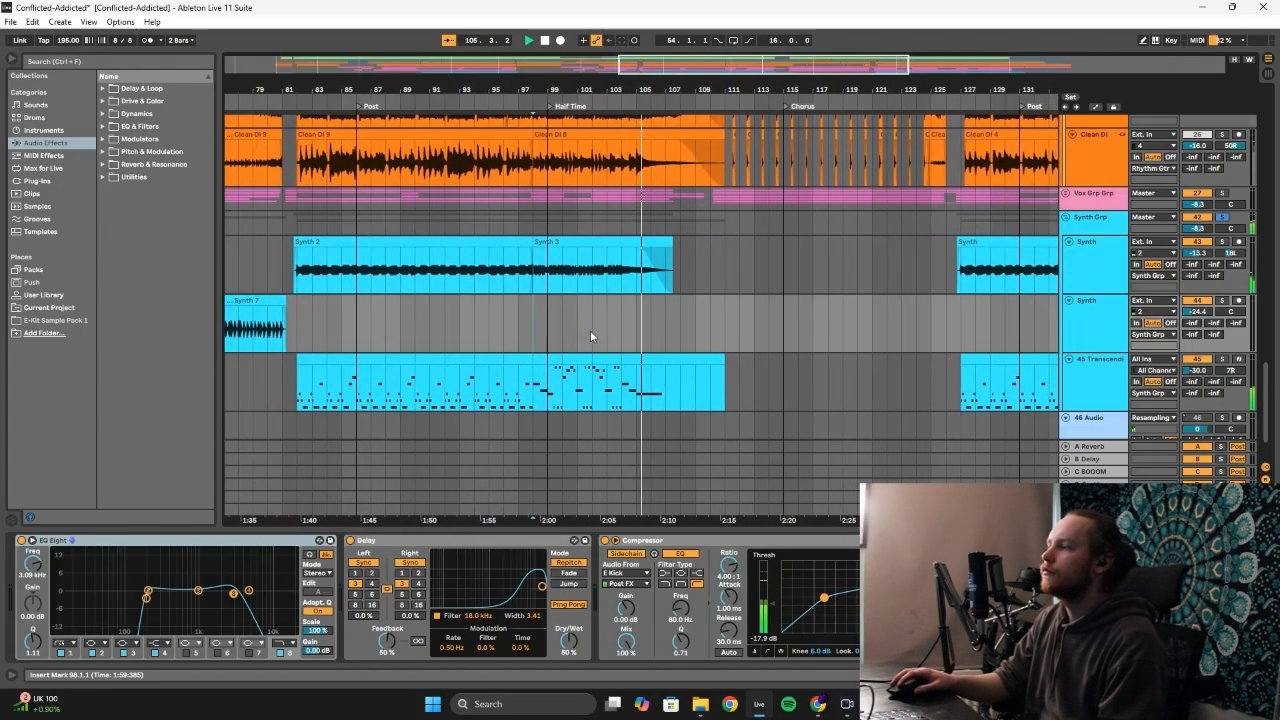
Play the closing Synth clips towards the END section and select the empty synth stretch from bar 111 to bar 127 around the Chorus
click(626, 380)
click(638, 357)
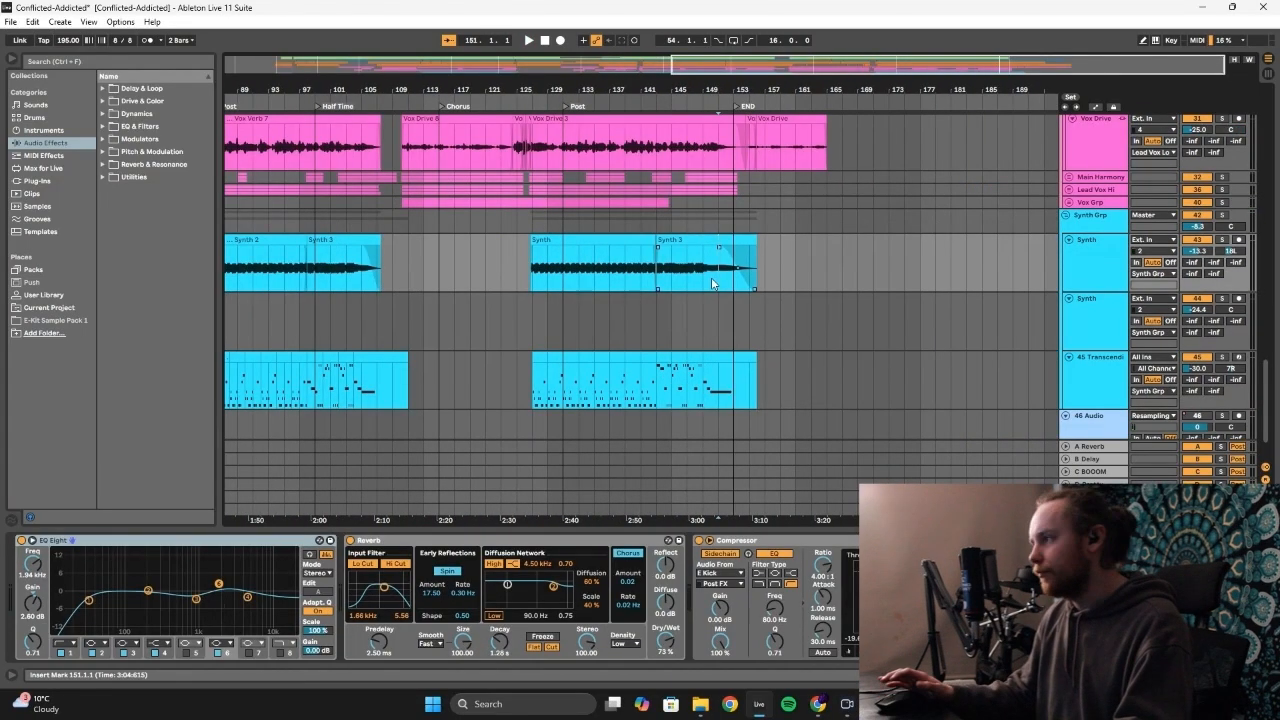
key(space)
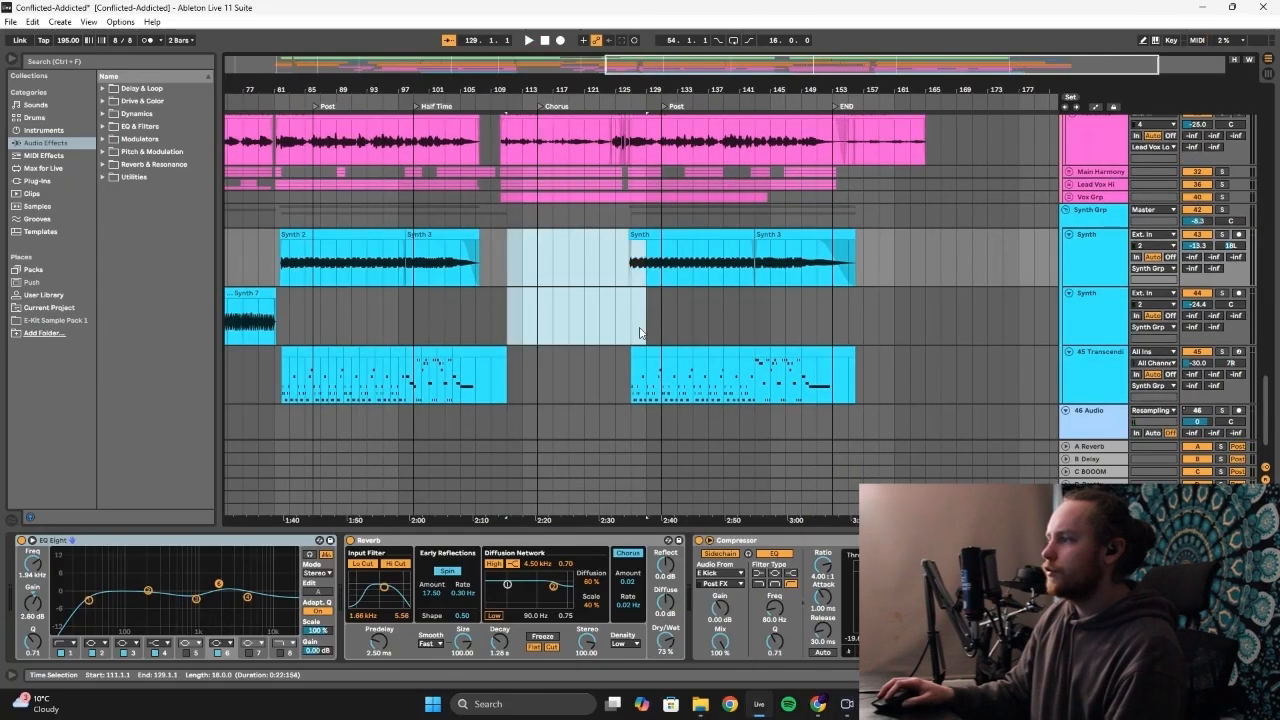
drag(570, 380, 570, 267)
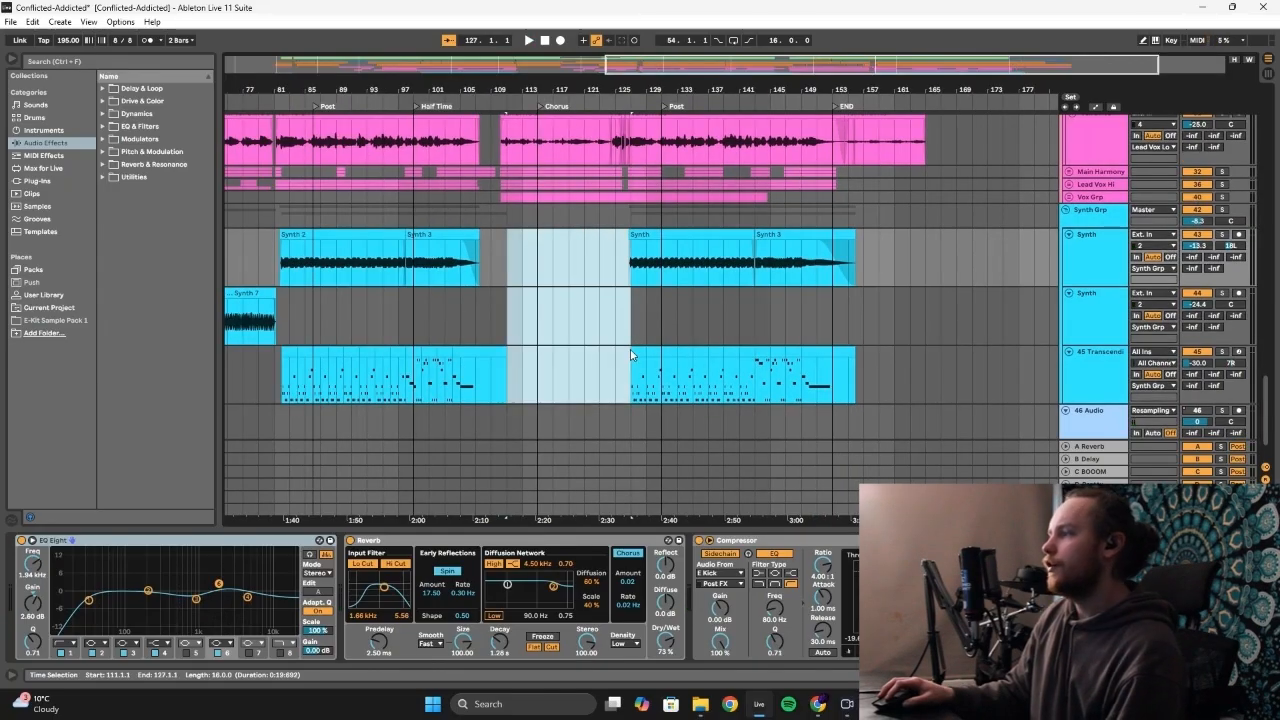
click(512, 256)
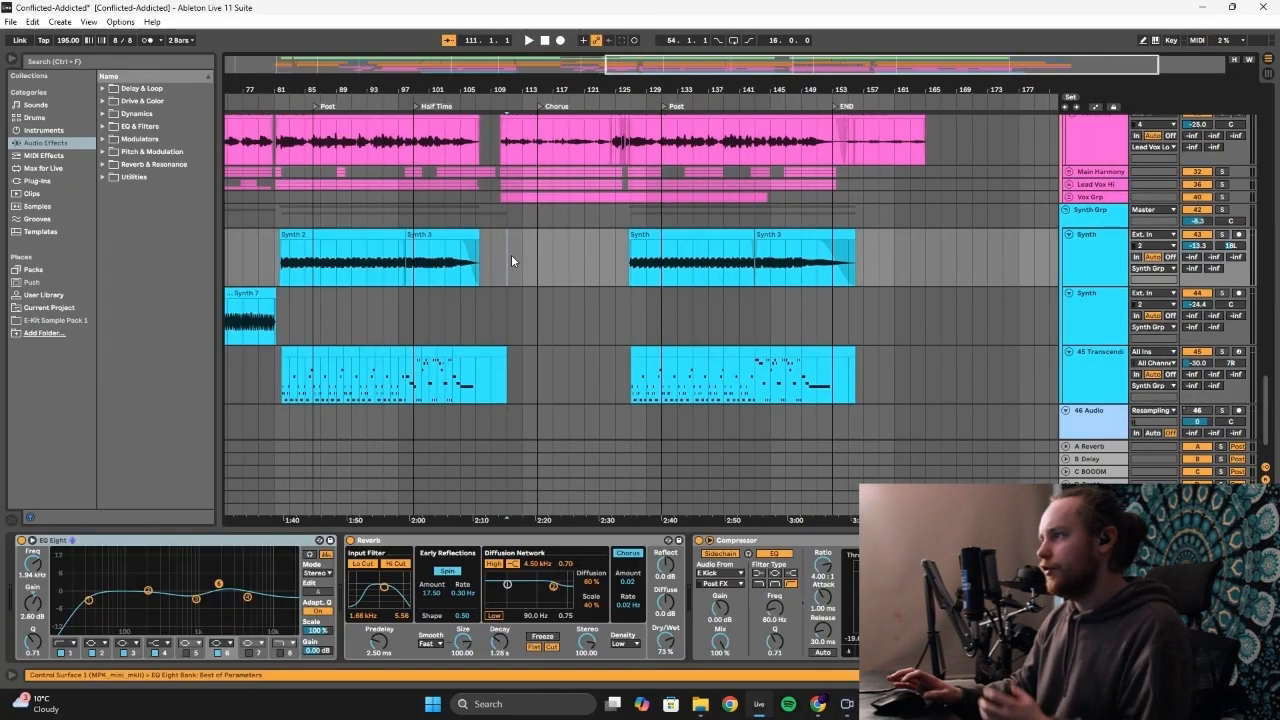
Move up to the vocal tracks, solo the Lead Vox Lo layers and play them from bar 110 into the last Chorus
scroll(510, 244, up, 5)
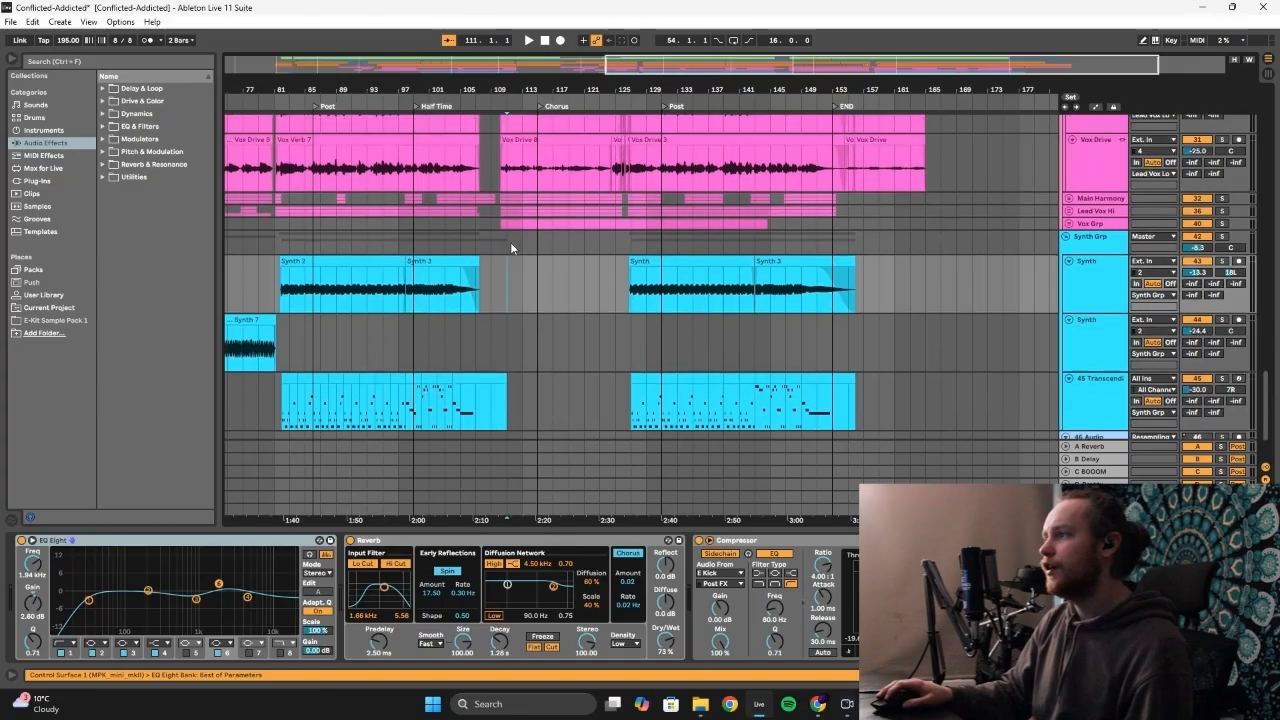
click(499, 188)
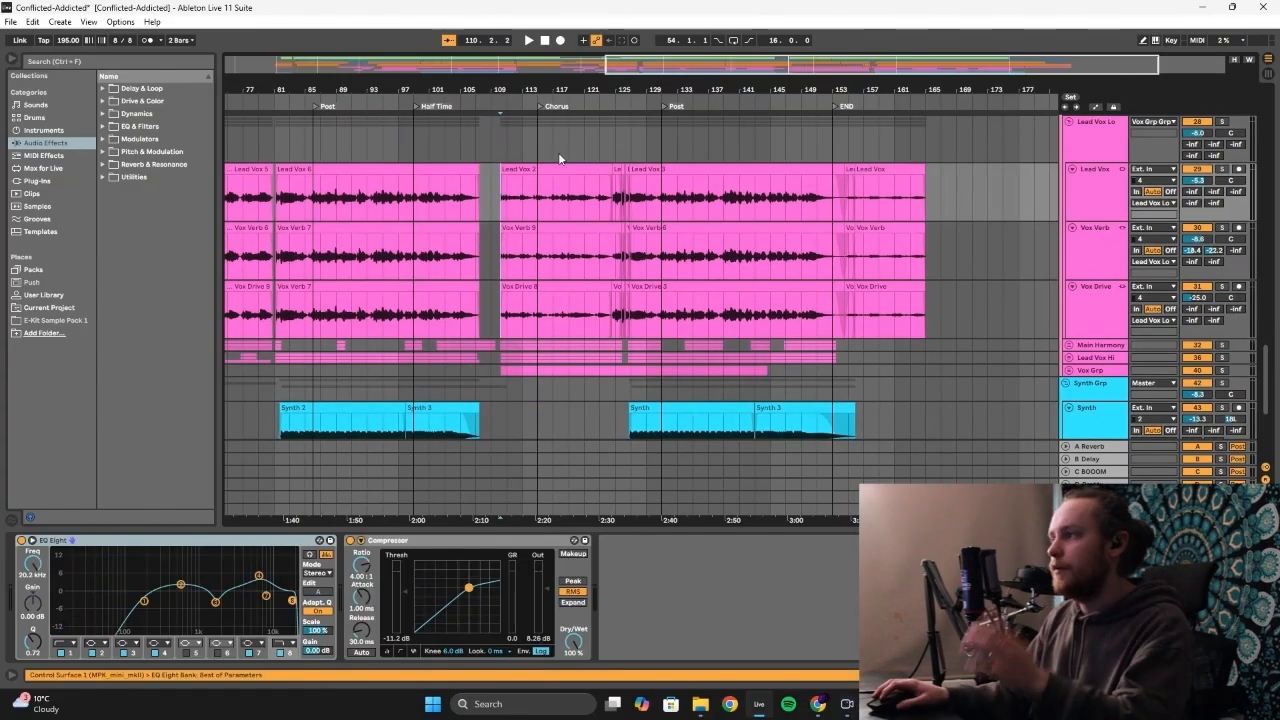
click(498, 207)
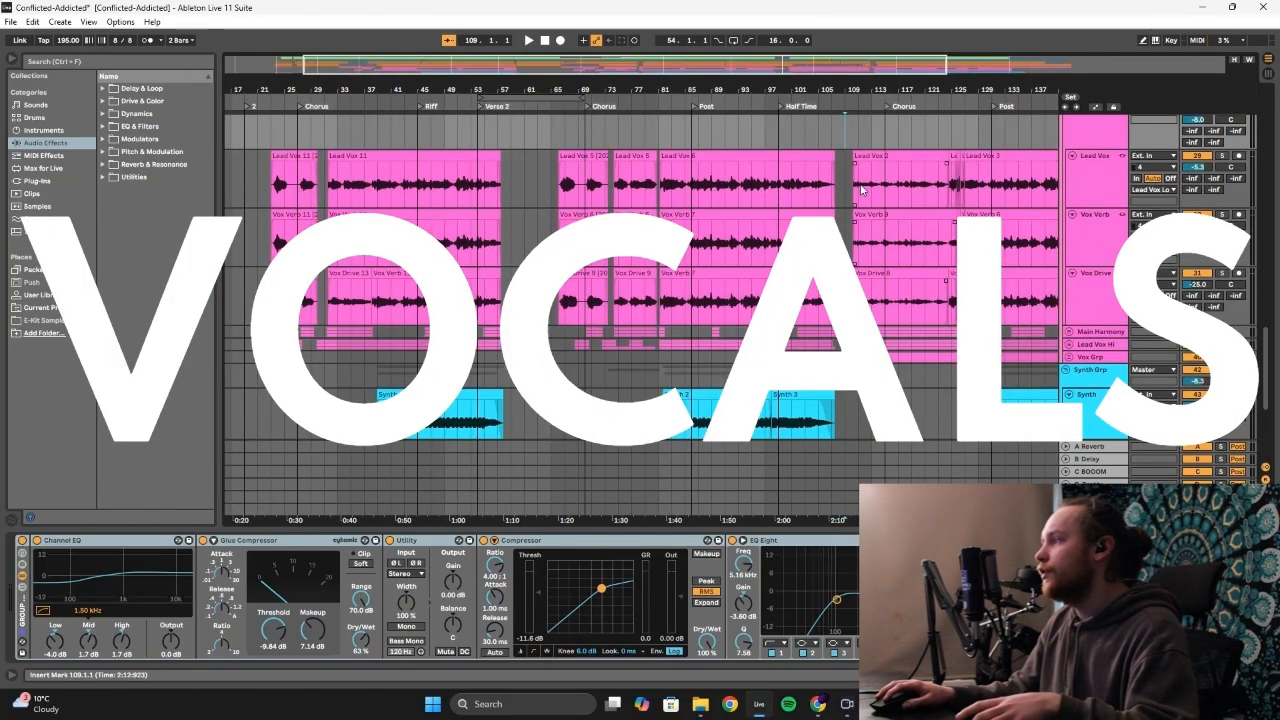
click(851, 191)
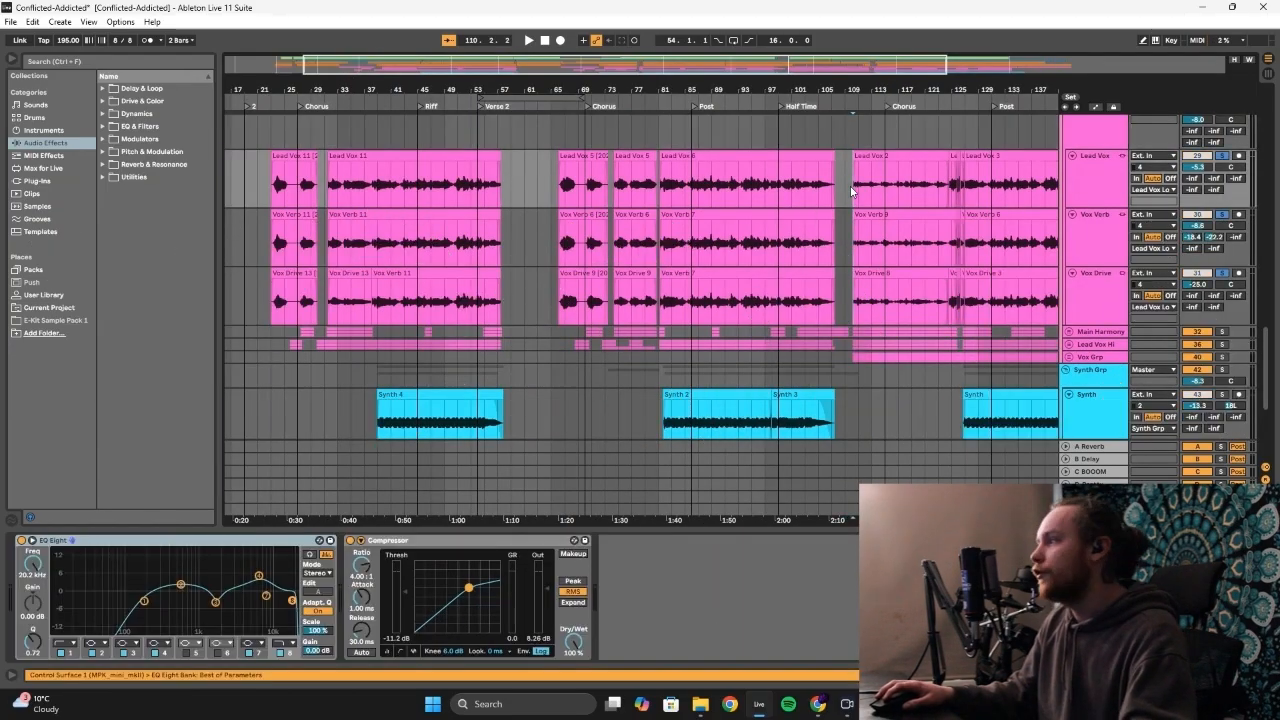
key(space)
scroll(678, 188, down, 1)
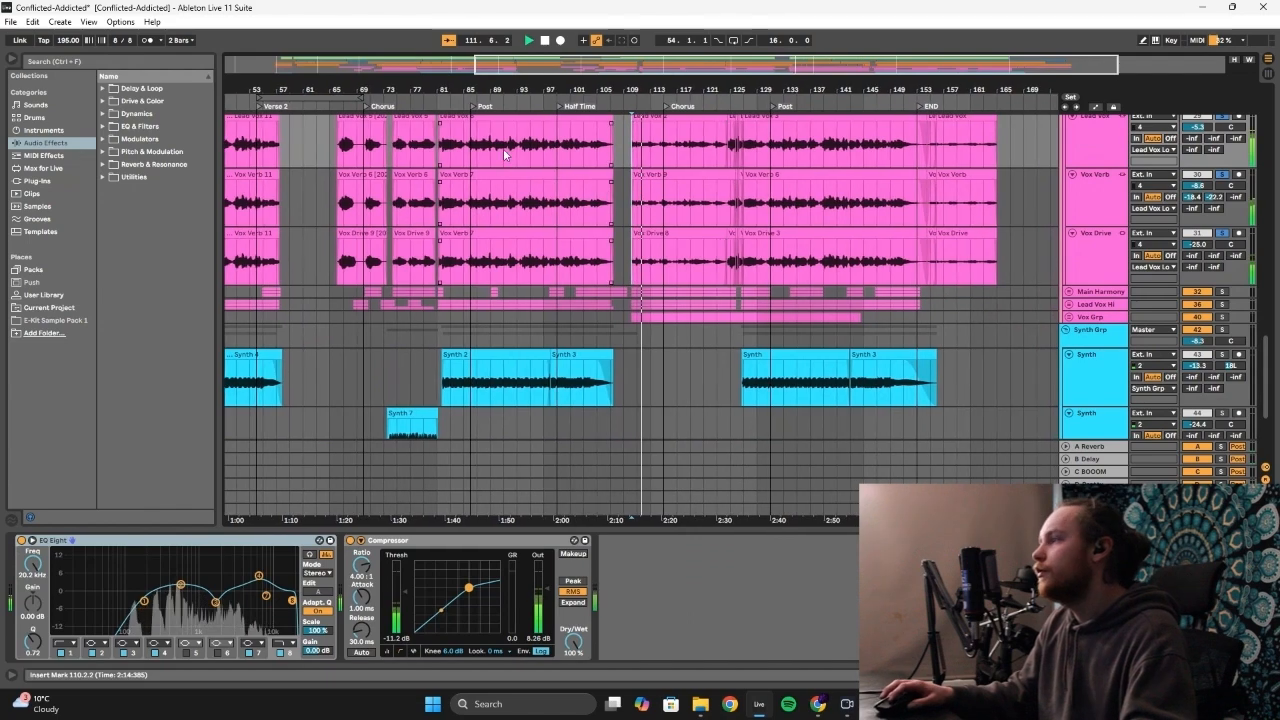
scroll(745, 202, up, 1)
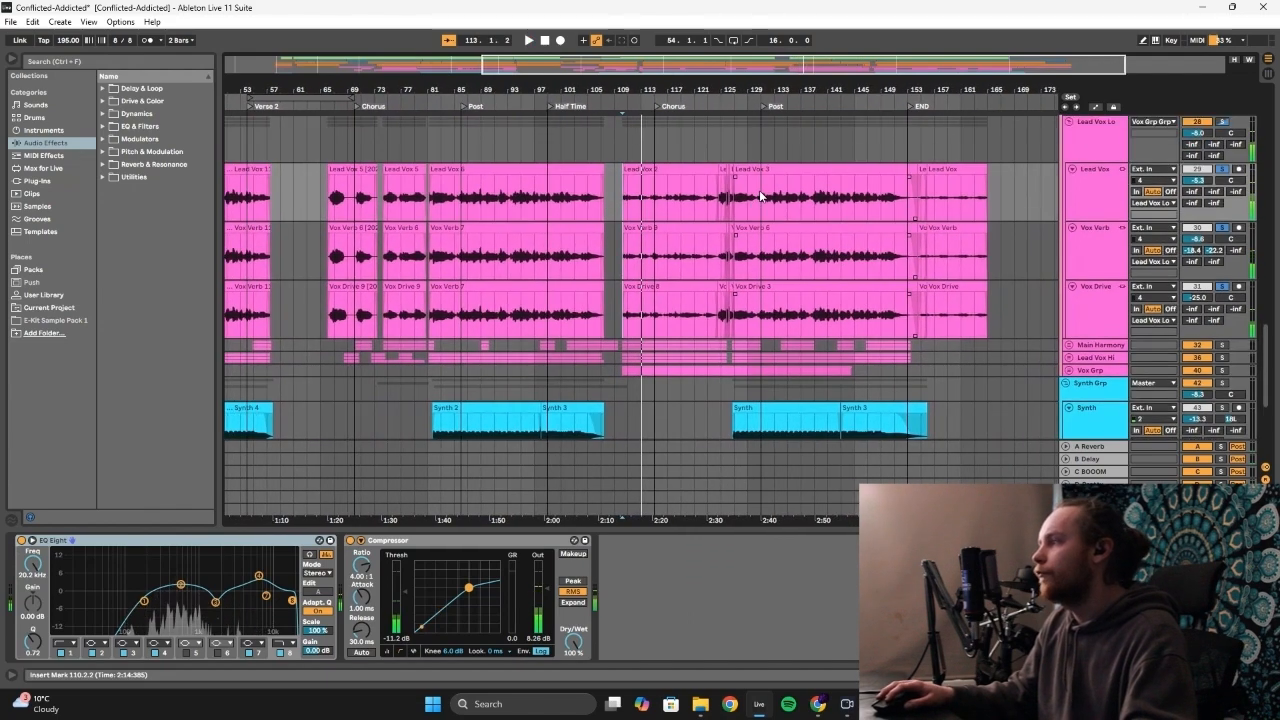
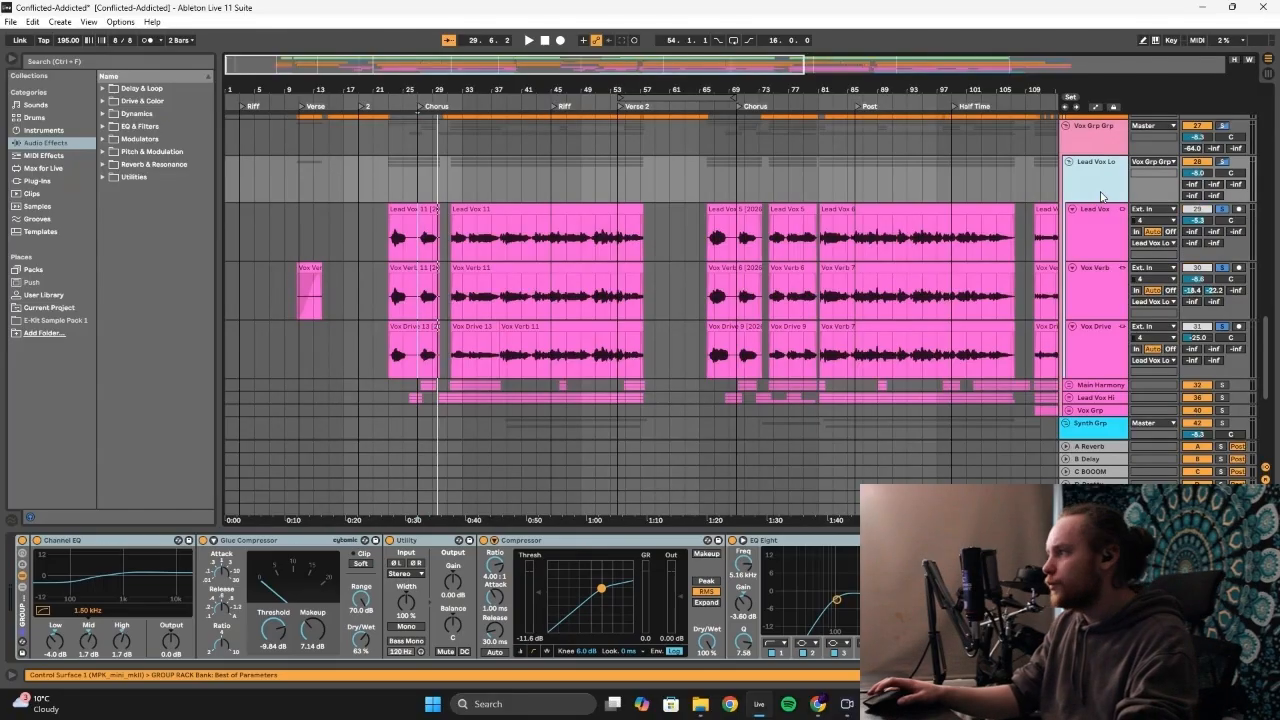
Turn off the Lead Vox Lo solo, collapse the Main Harmony group and examine the Lead Vox Hi layers across the first Choruses
key(s)
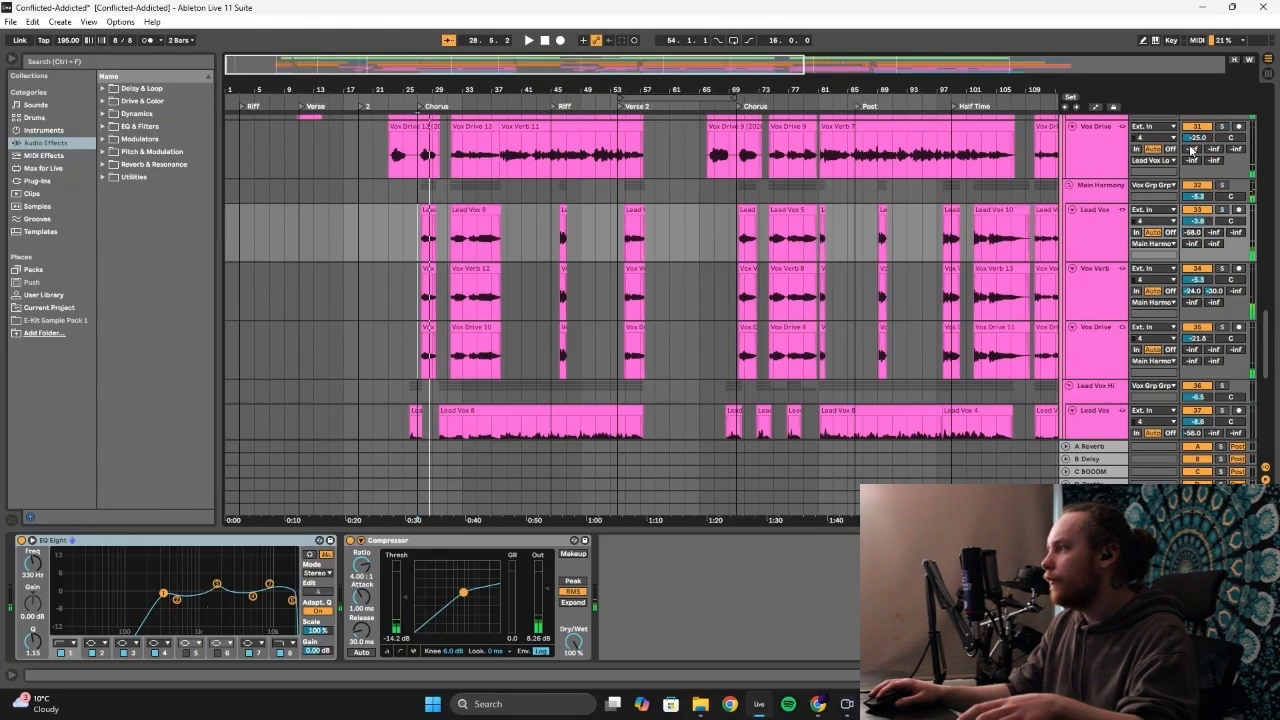
click(1067, 186)
scroll(692, 275, up, 4)
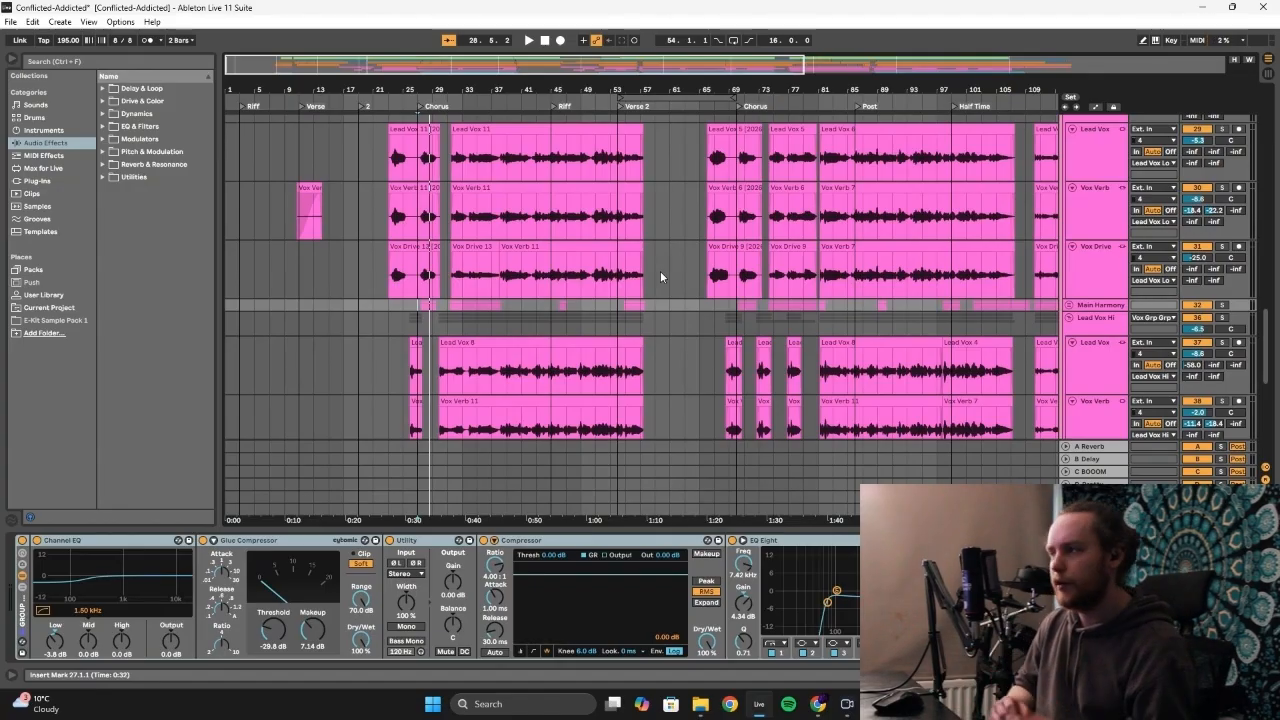
scroll(803, 230, down, 1)
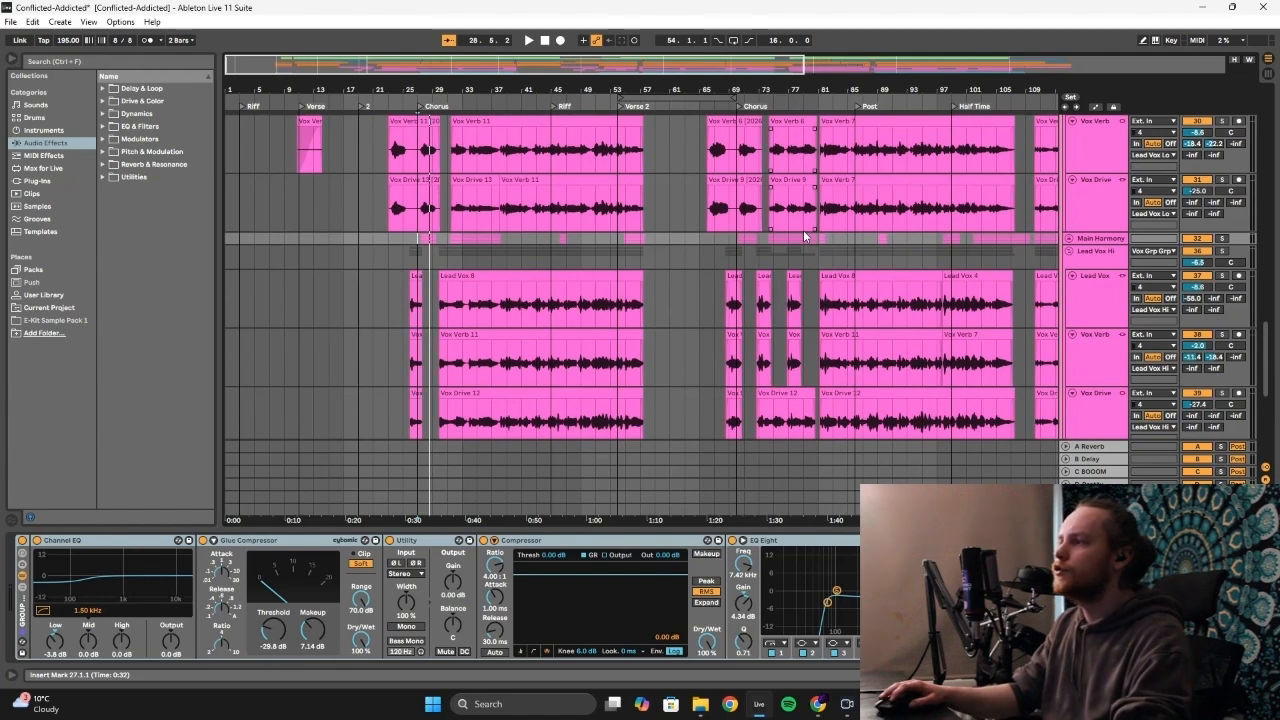
scroll(803, 230, up, 2)
drag(465, 67, 437, 68)
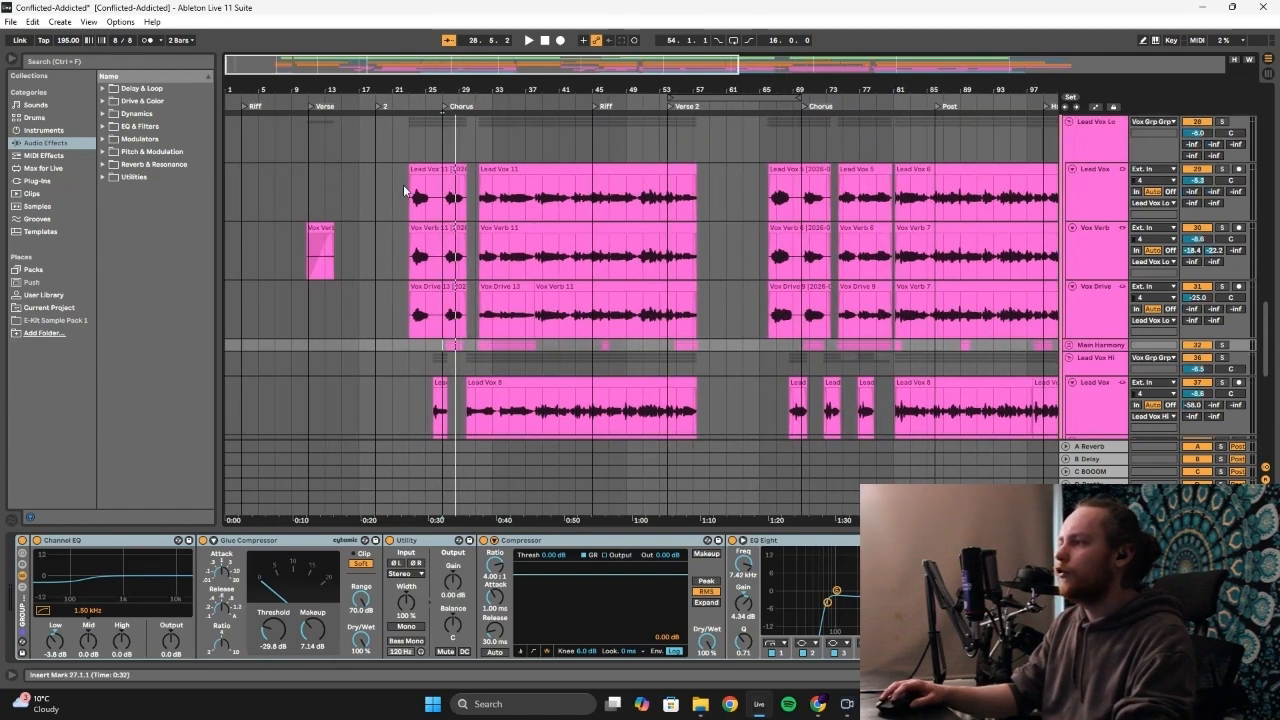
Play the soloed Lead Vox Lo group from bar 35 in the first Chorus and display the group's effect chain
drag(405, 190, 655, 300)
click(673, 200)
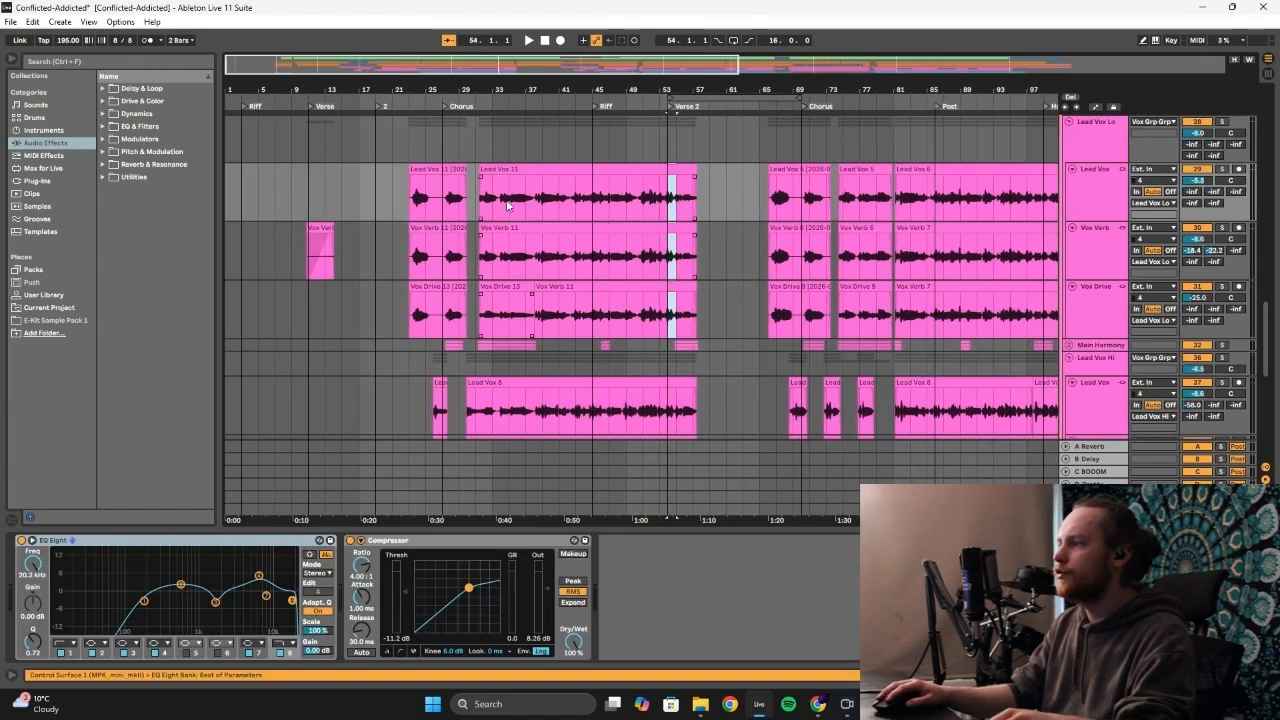
key(space)
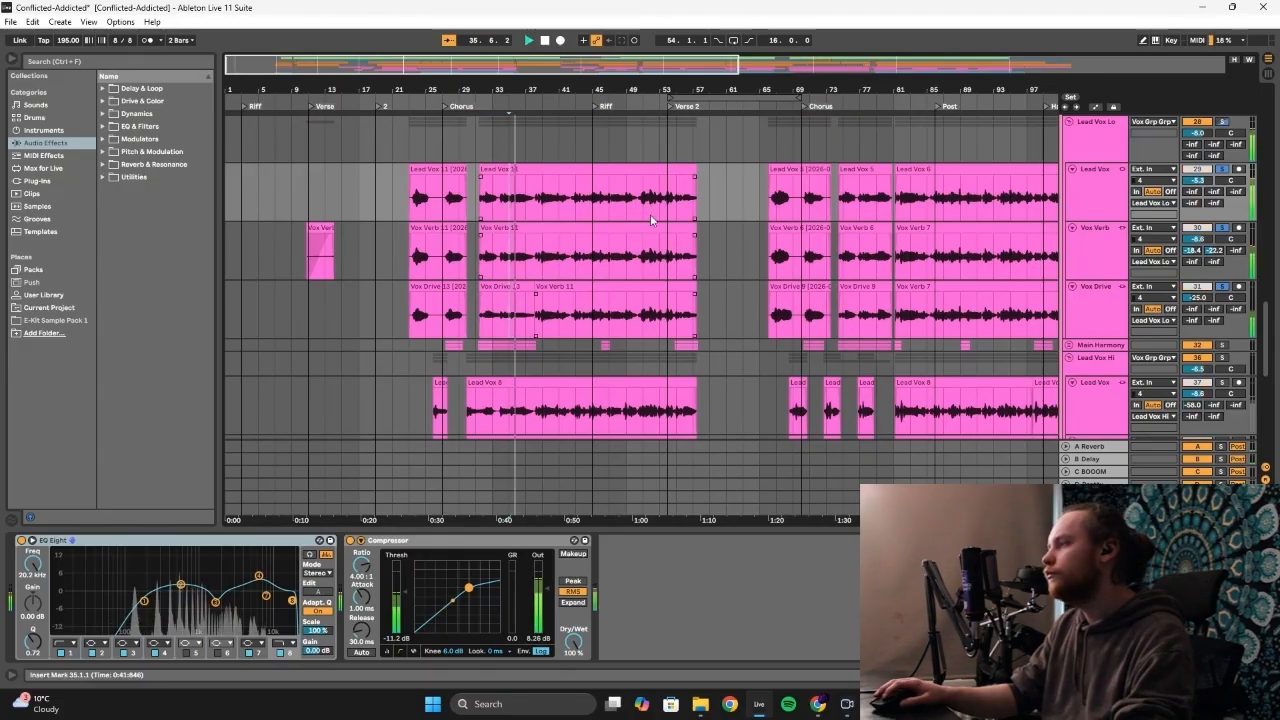
click(1097, 145)
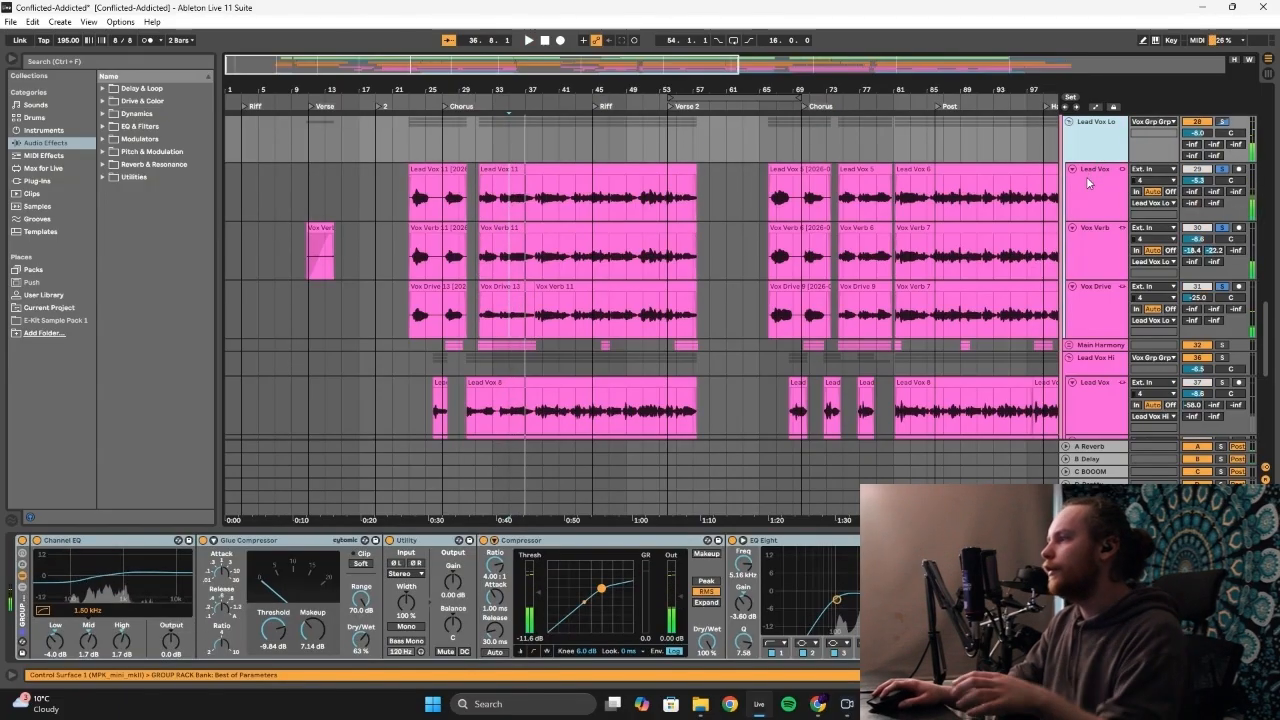
Solo Lead Vox, Vox Verb and Vox Drive in turn from the Half Time section, then solo the whole Lead Vox Lo group again
click(1089, 183)
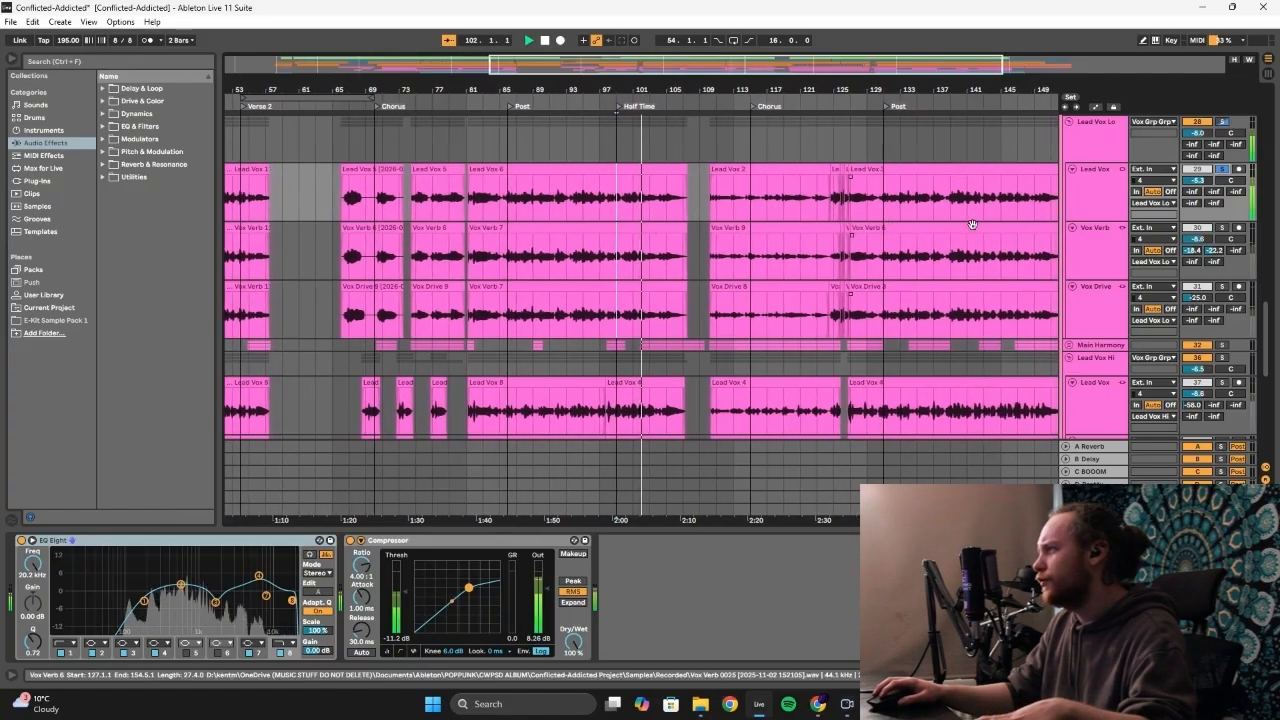
click(1092, 253)
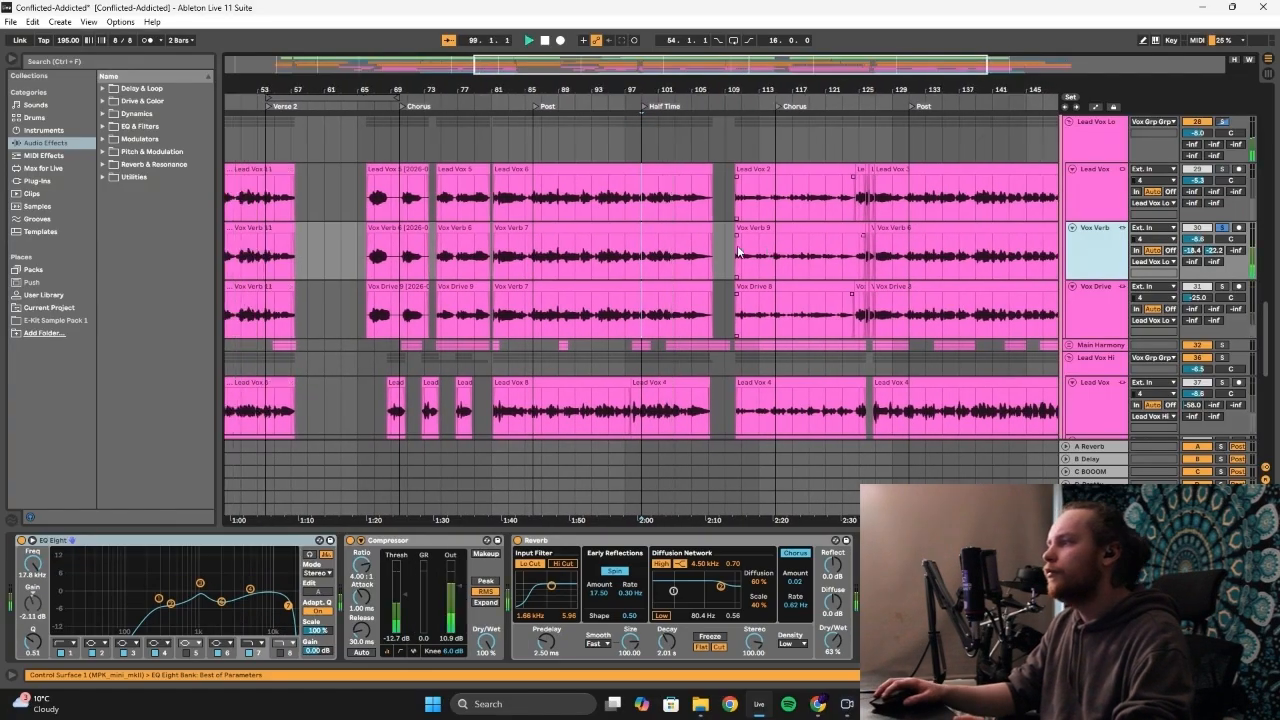
click(617, 268)
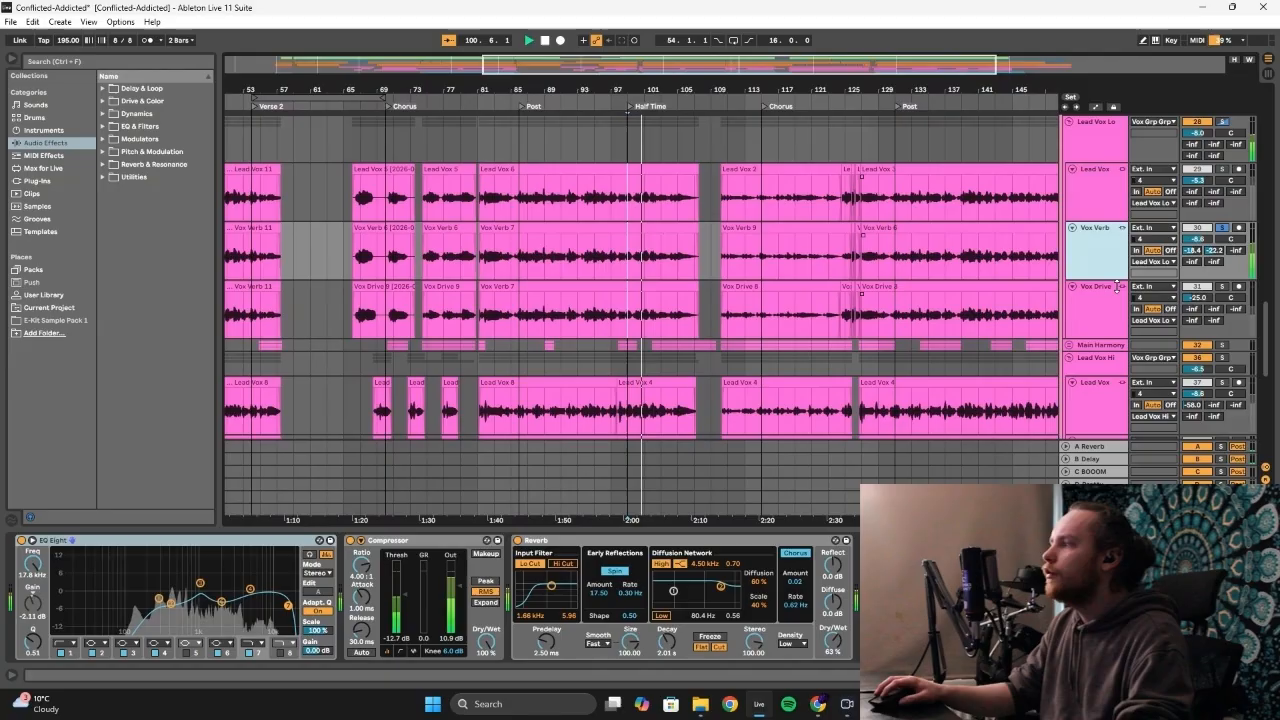
click(1098, 311)
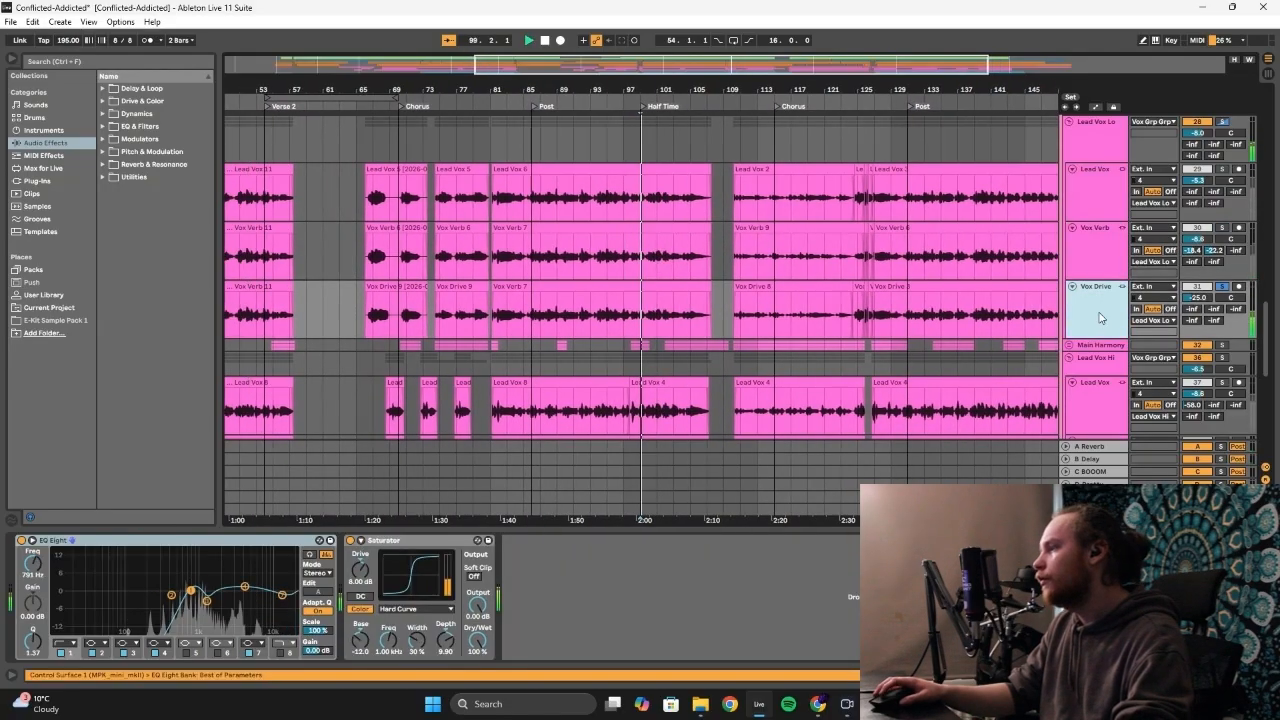
click(1103, 148)
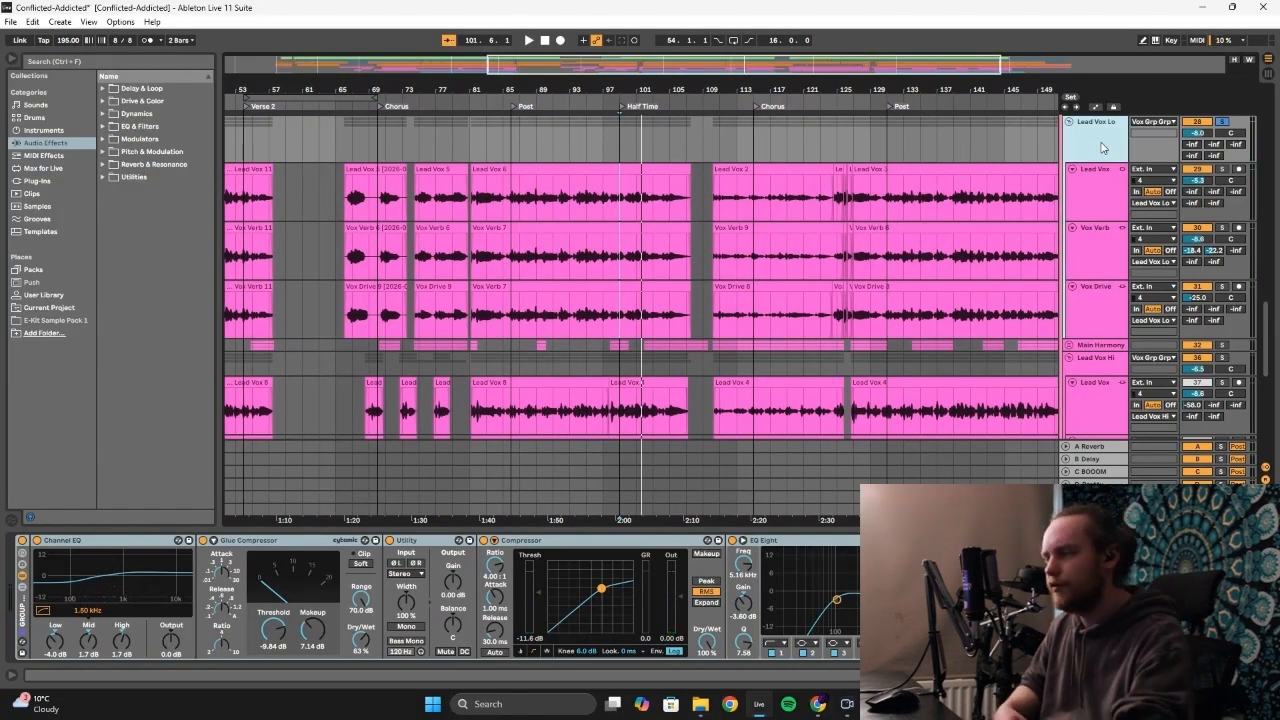
key(space)
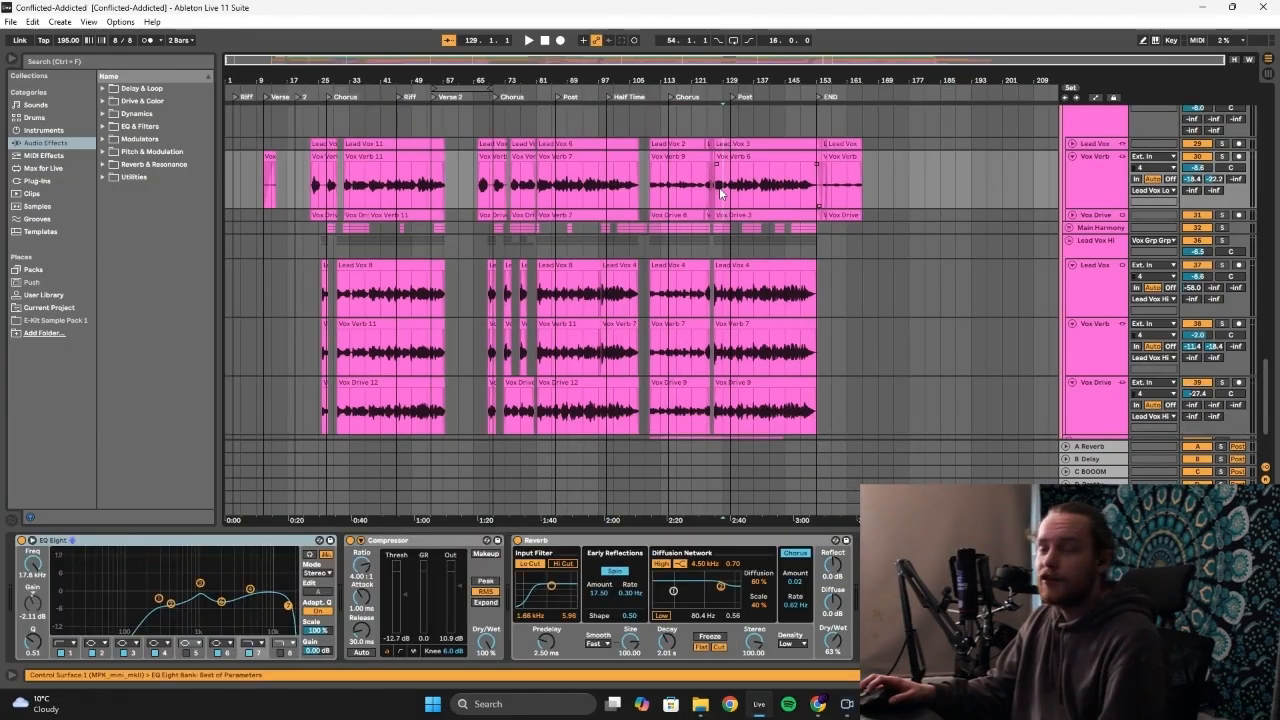
Play the soloed Lead Vox Lo group from bar 23, then switch the solo to Lead Vox Hi as the first Chorus approaches
click(720, 187)
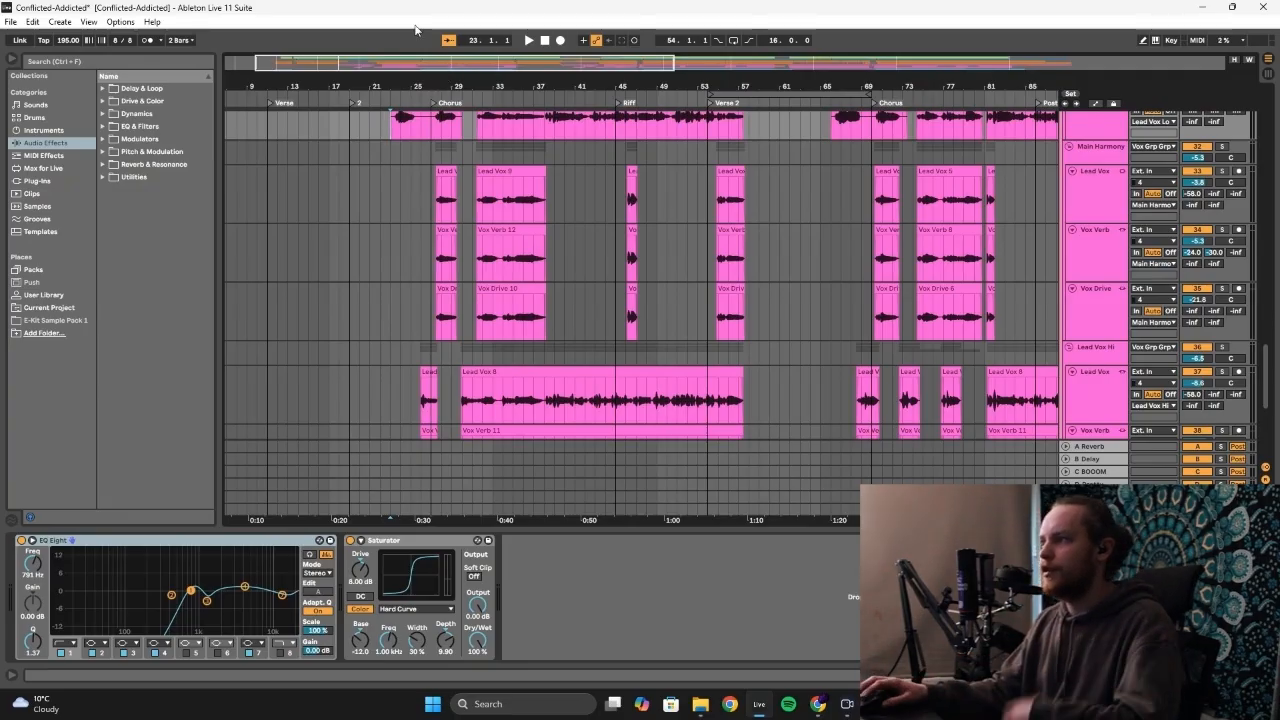
scroll(371, 163, up, 4)
scroll(365, 251, up, 3)
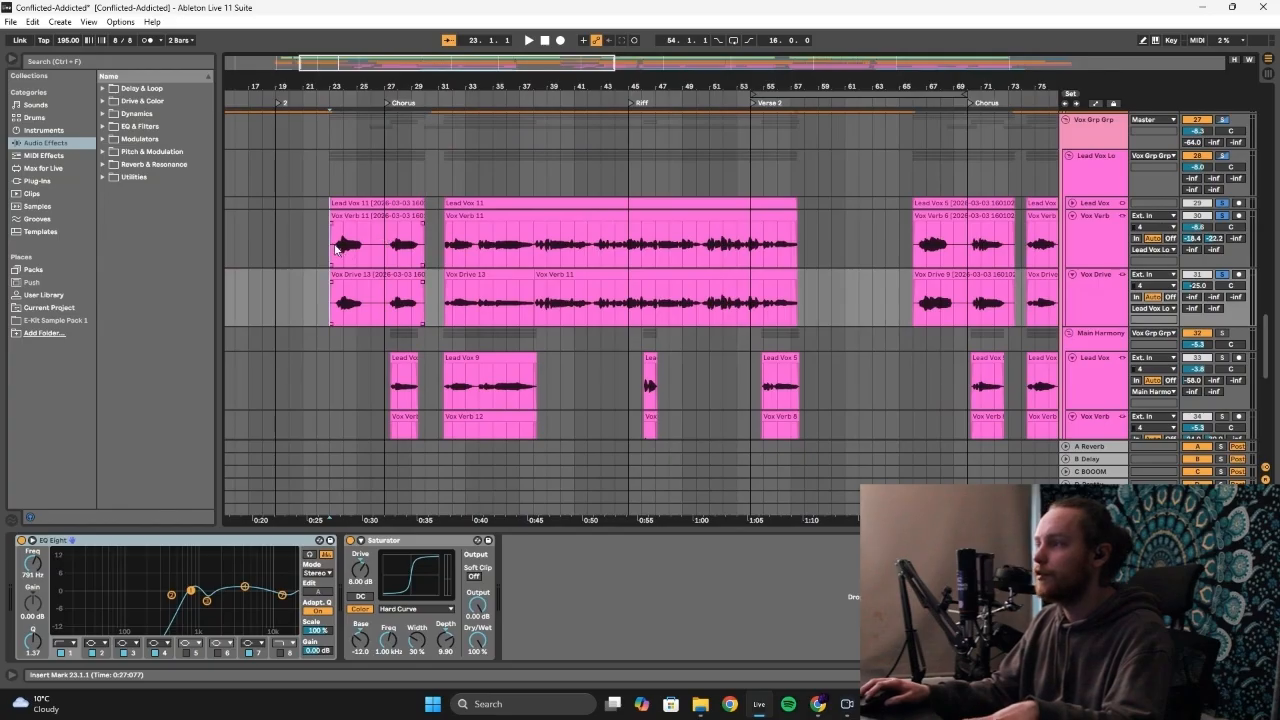
click(336, 246)
key(space)
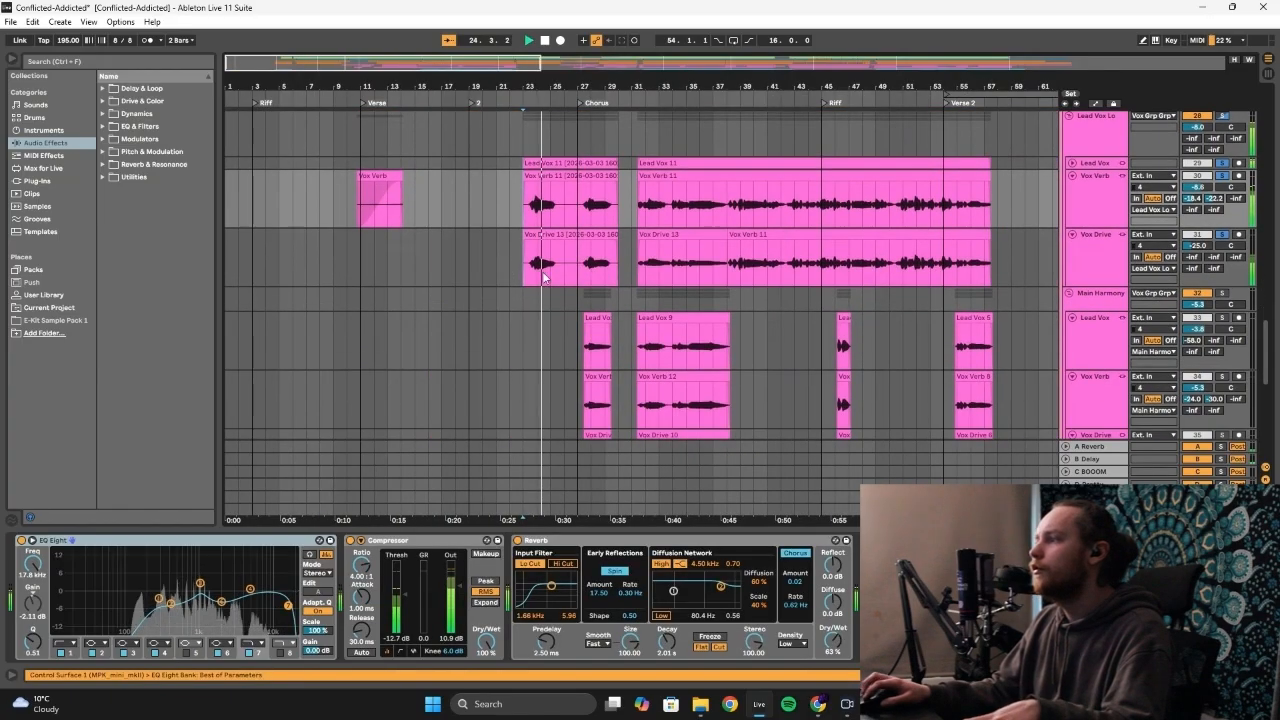
scroll(560, 278, down, 3)
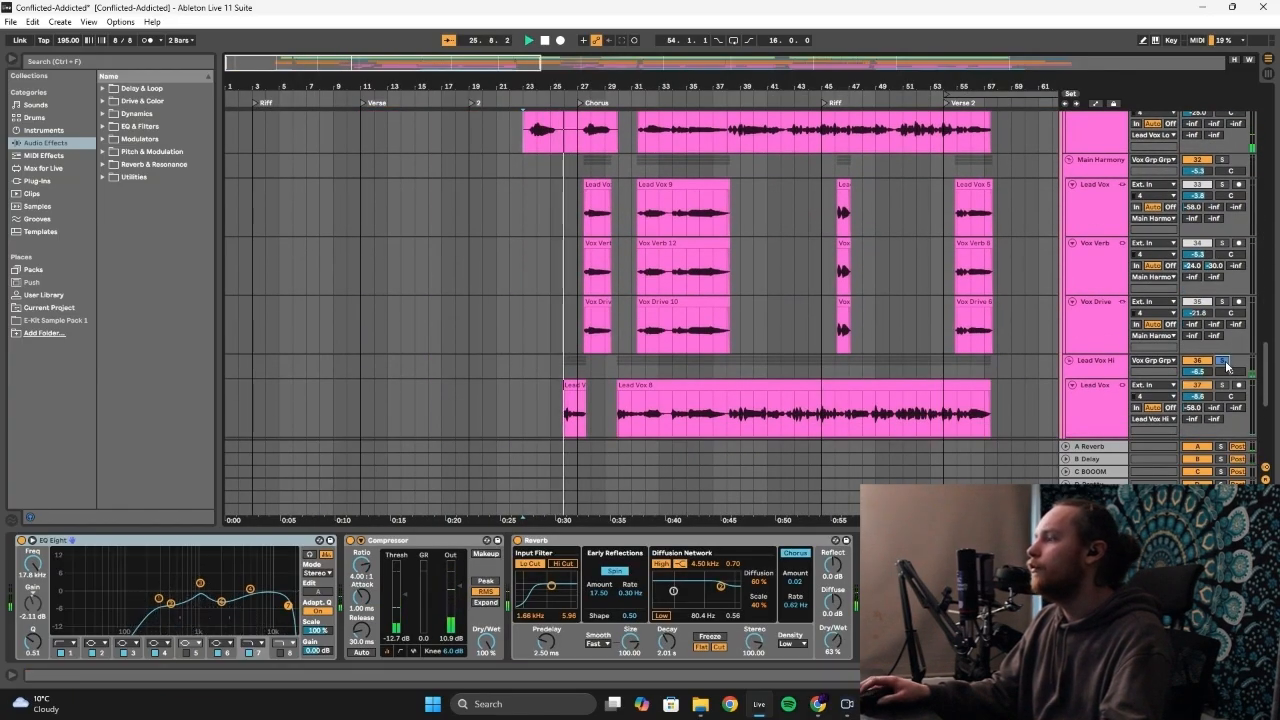
scroll(612, 229, down, 2)
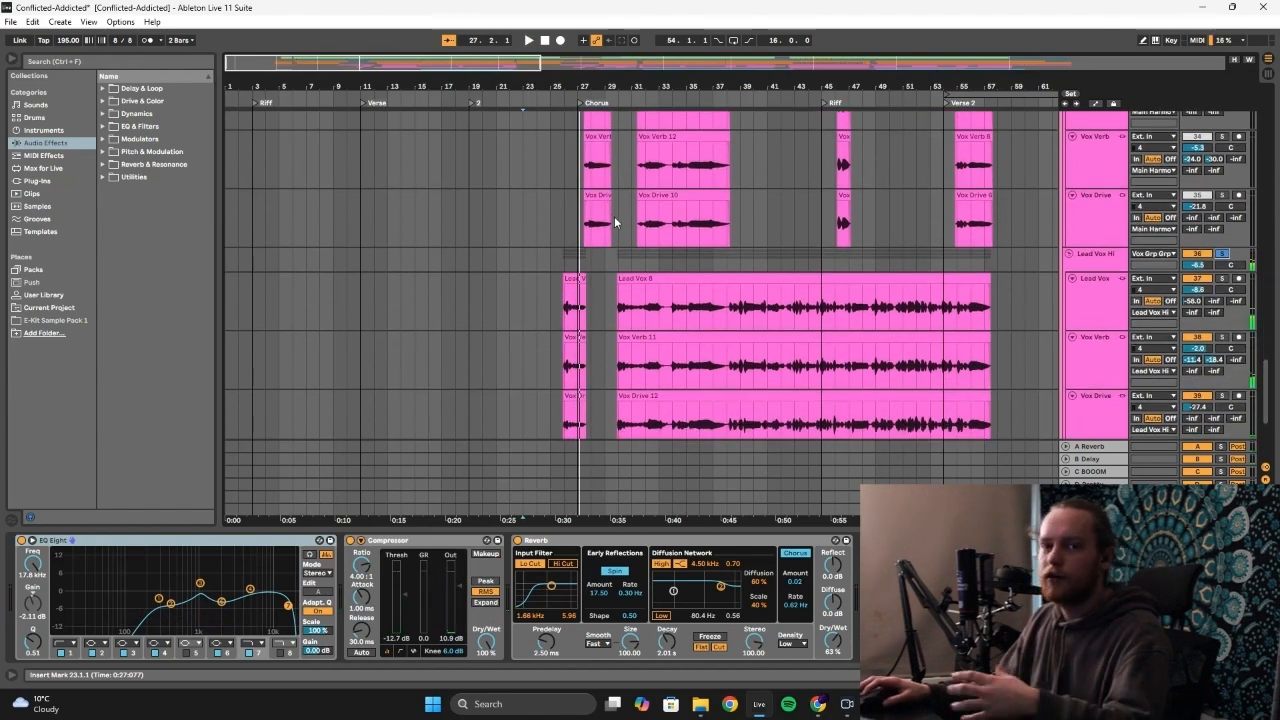
Solo the Main Harmony group, play it from bar 27 and examine the effects on its Lead Vox, Vox Verb and Vox Drive tracks
scroll(613, 209, up, 5)
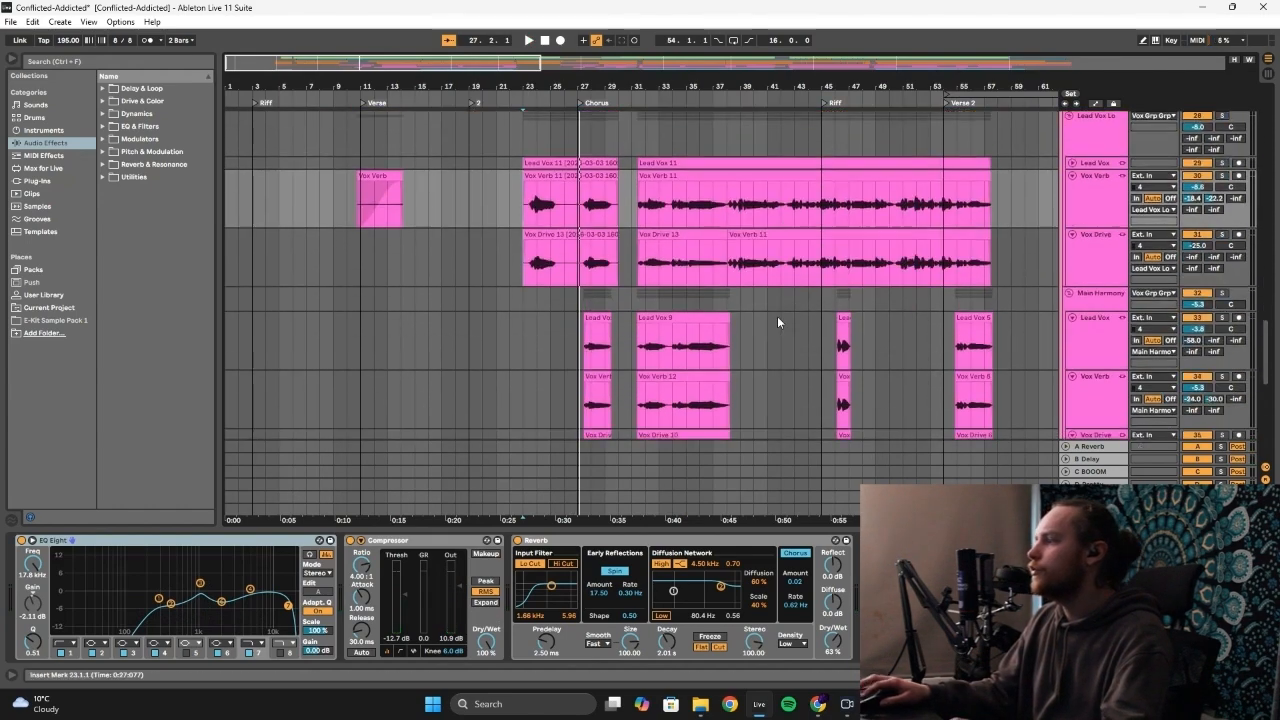
scroll(1068, 287, down, 1)
click(588, 266)
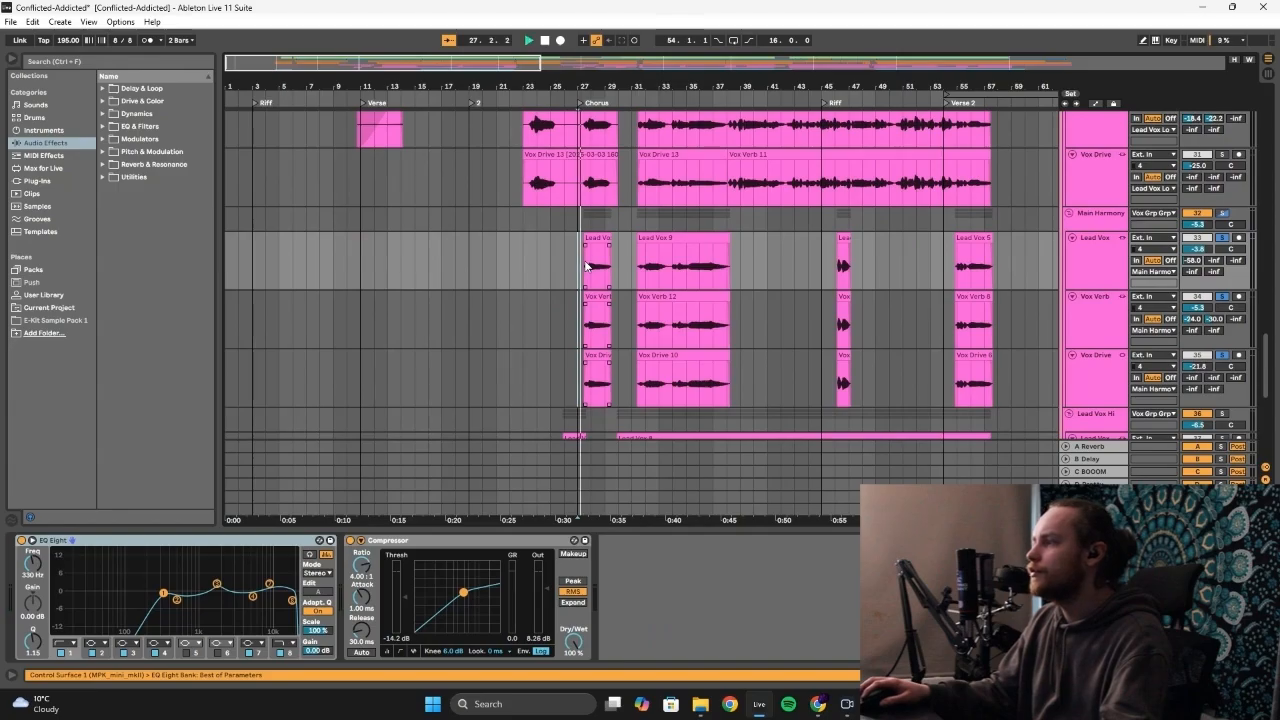
click(1105, 320)
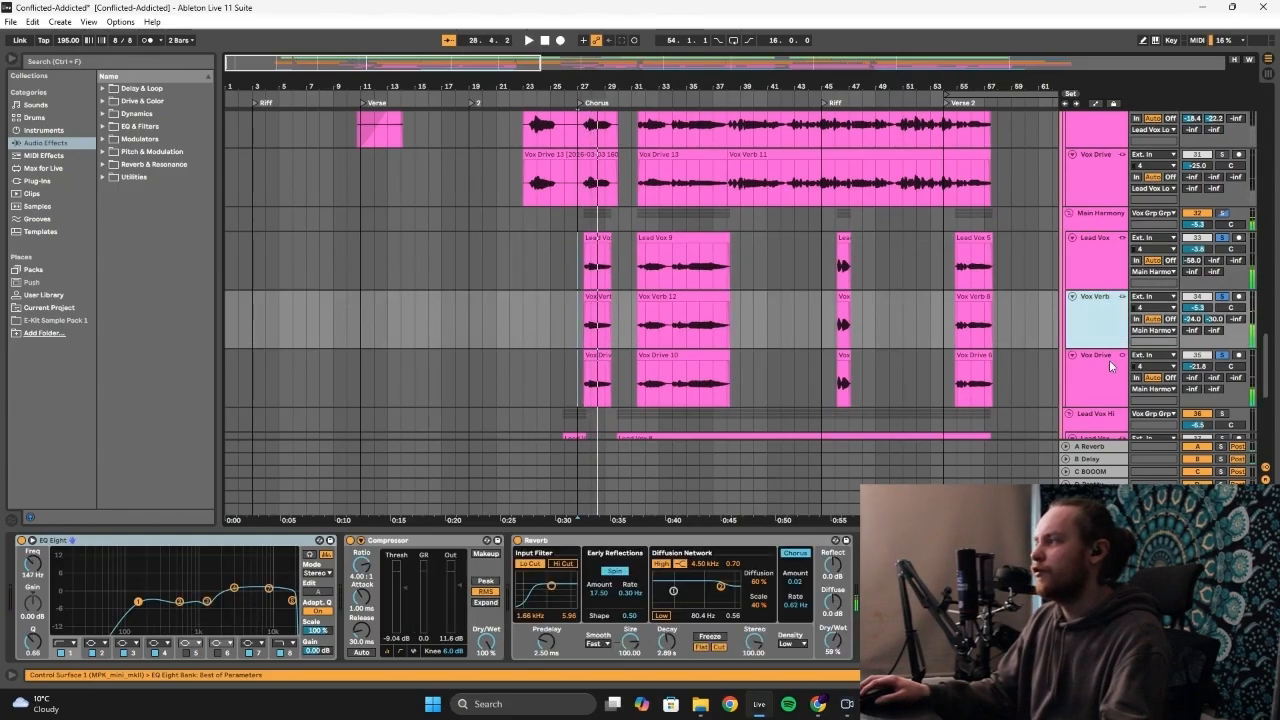
click(1110, 368)
Replay the Main Harmony group from bar 27.4.2 and solo Lead Vox Lo alongside it
click(585, 266)
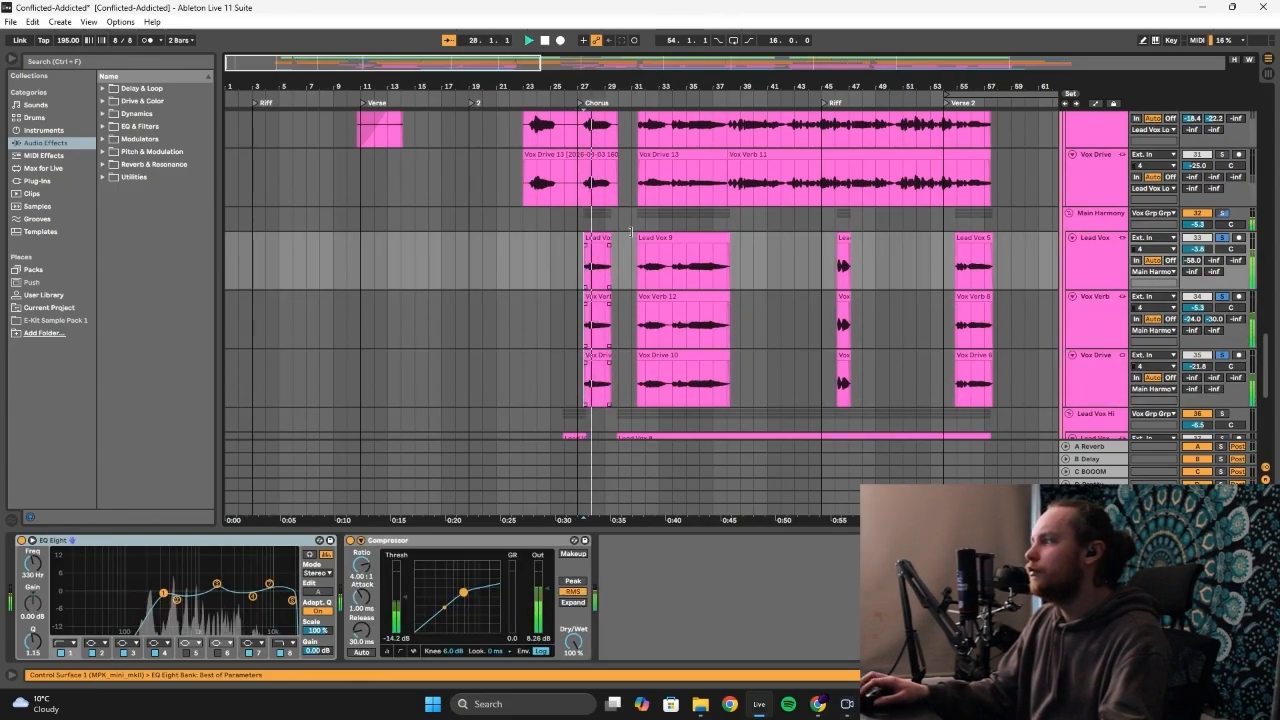
scroll(1159, 201, up, 3)
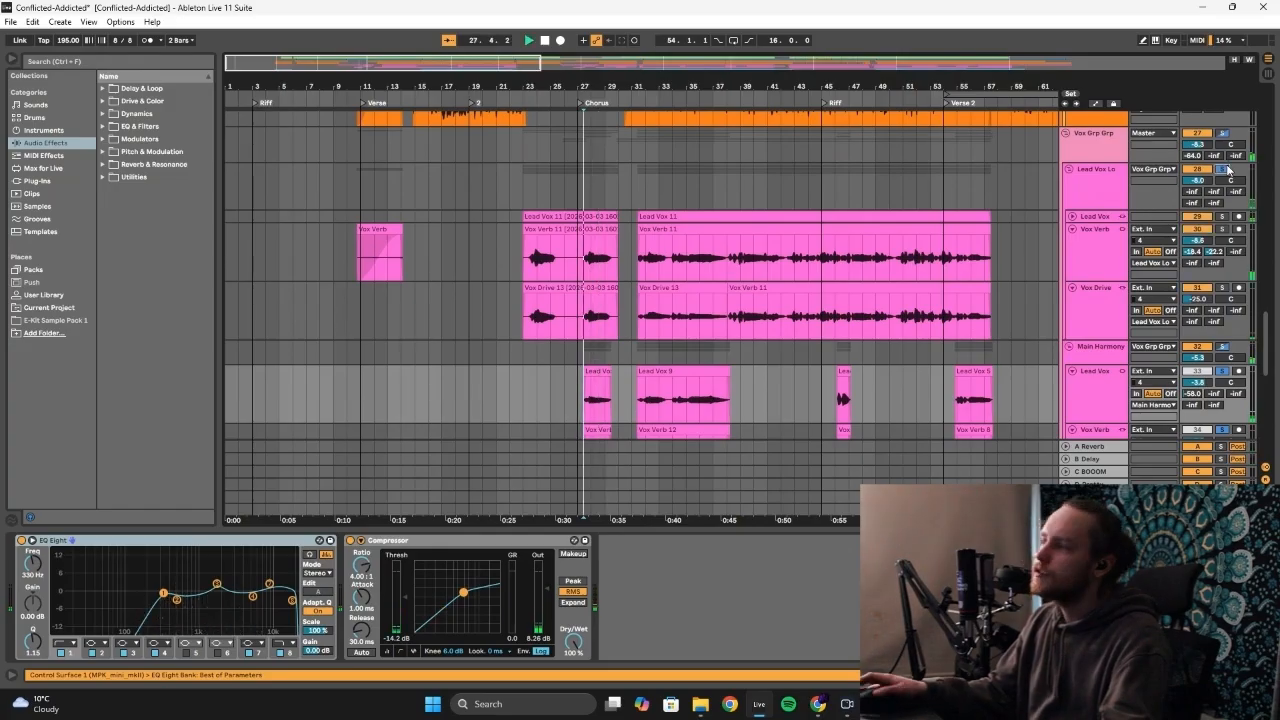
scroll(725, 184, down, 3)
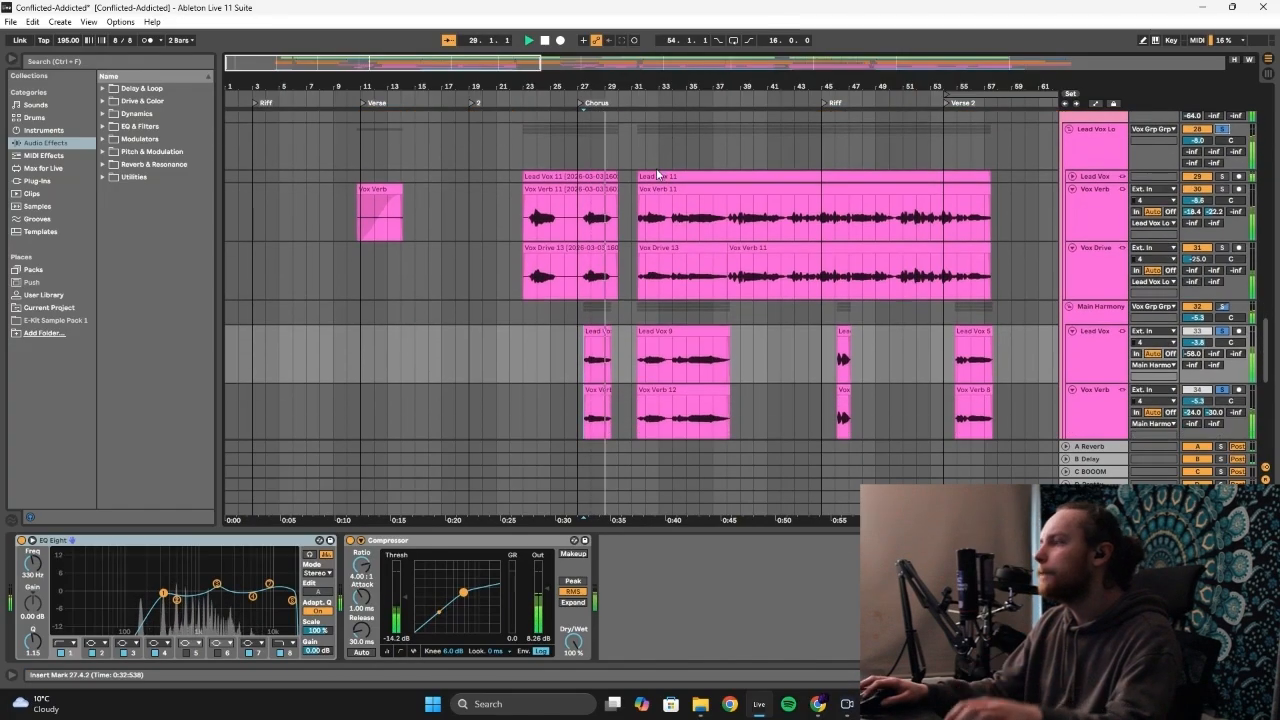
Play the soloed vocals from bar 38 and compare the Lead Vox Lo tracks with the harmony clips up to the Riff
scroll(660, 185, right, 3)
click(615, 185)
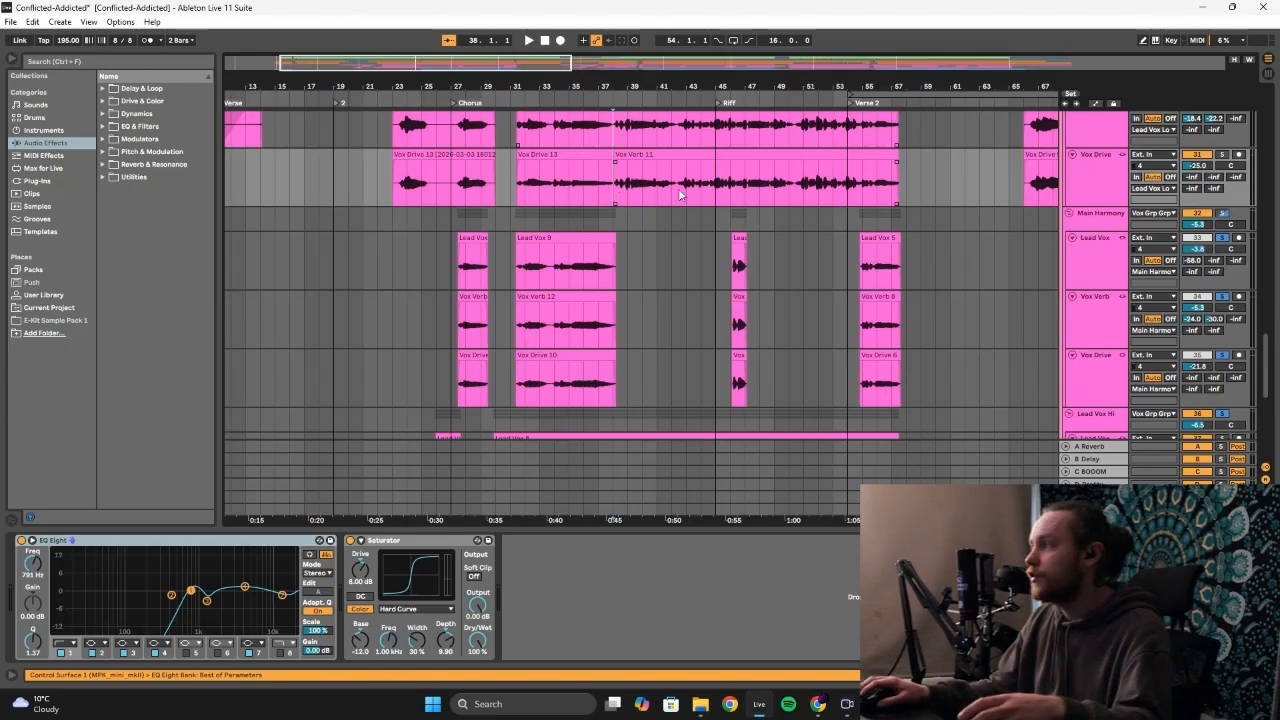
scroll(679, 194, up, 3)
click(611, 254)
key(space)
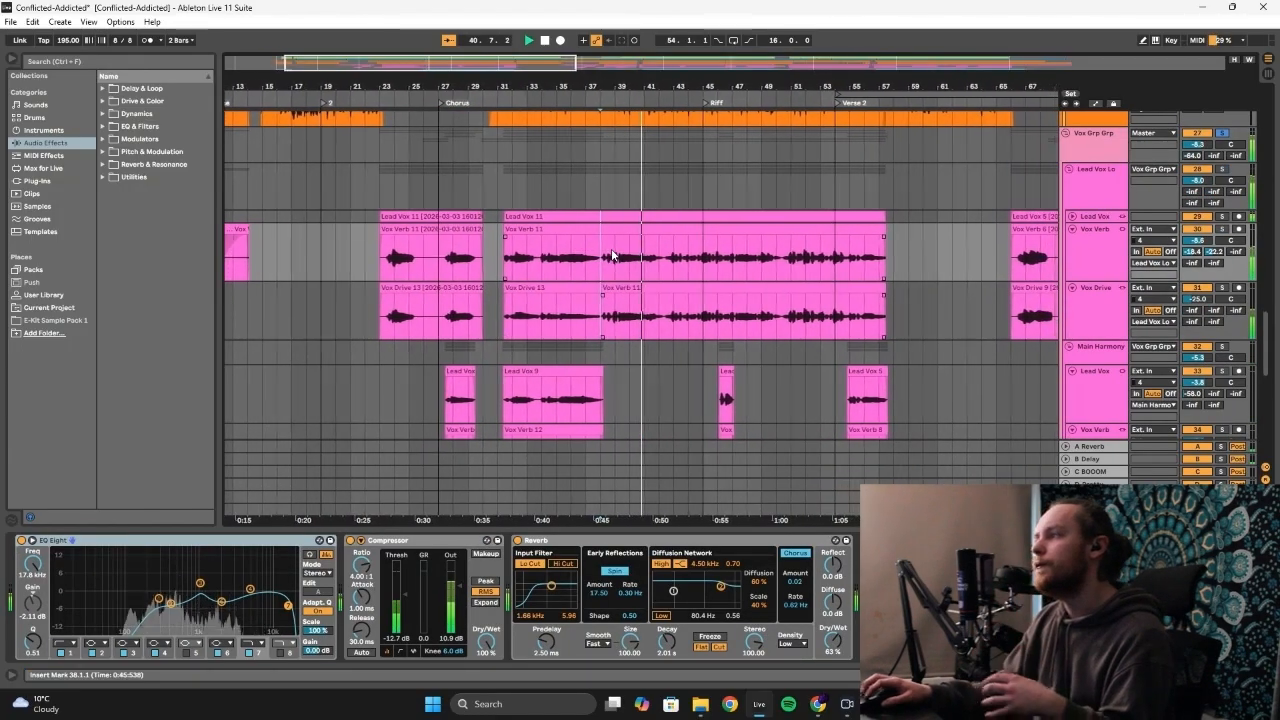
scroll(612, 255, up, 3)
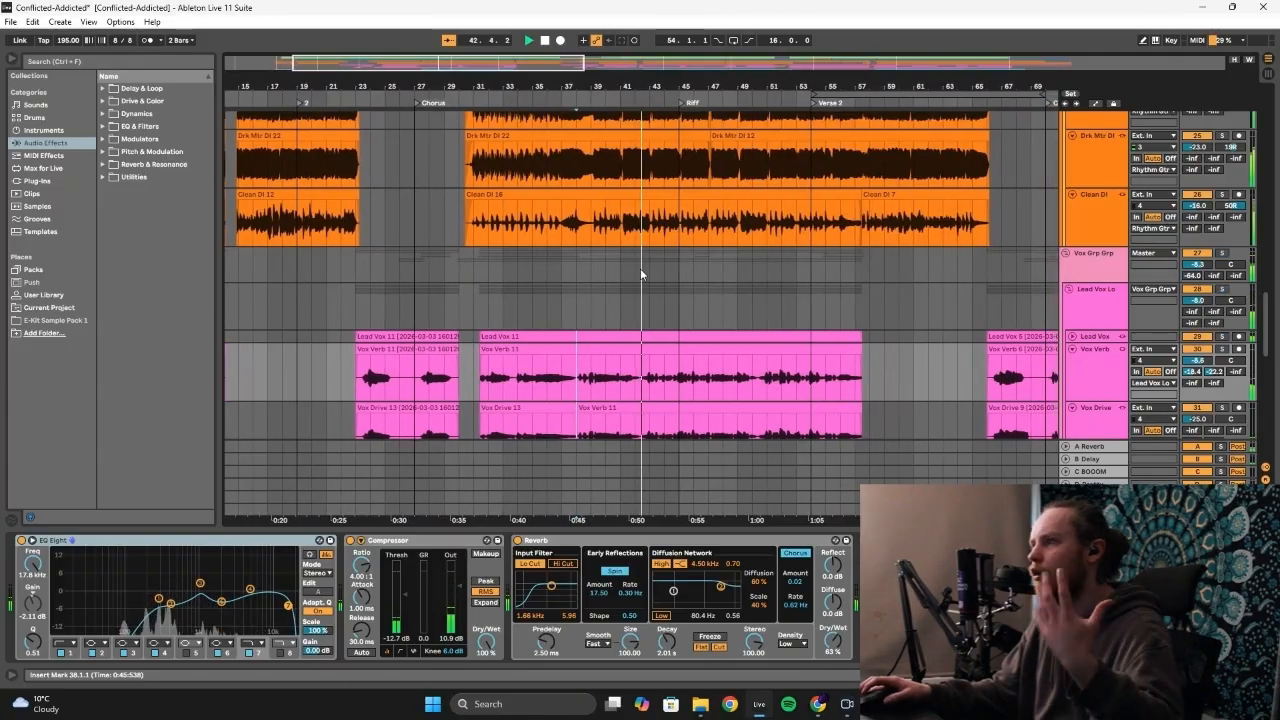
scroll(640, 268, down, 2)
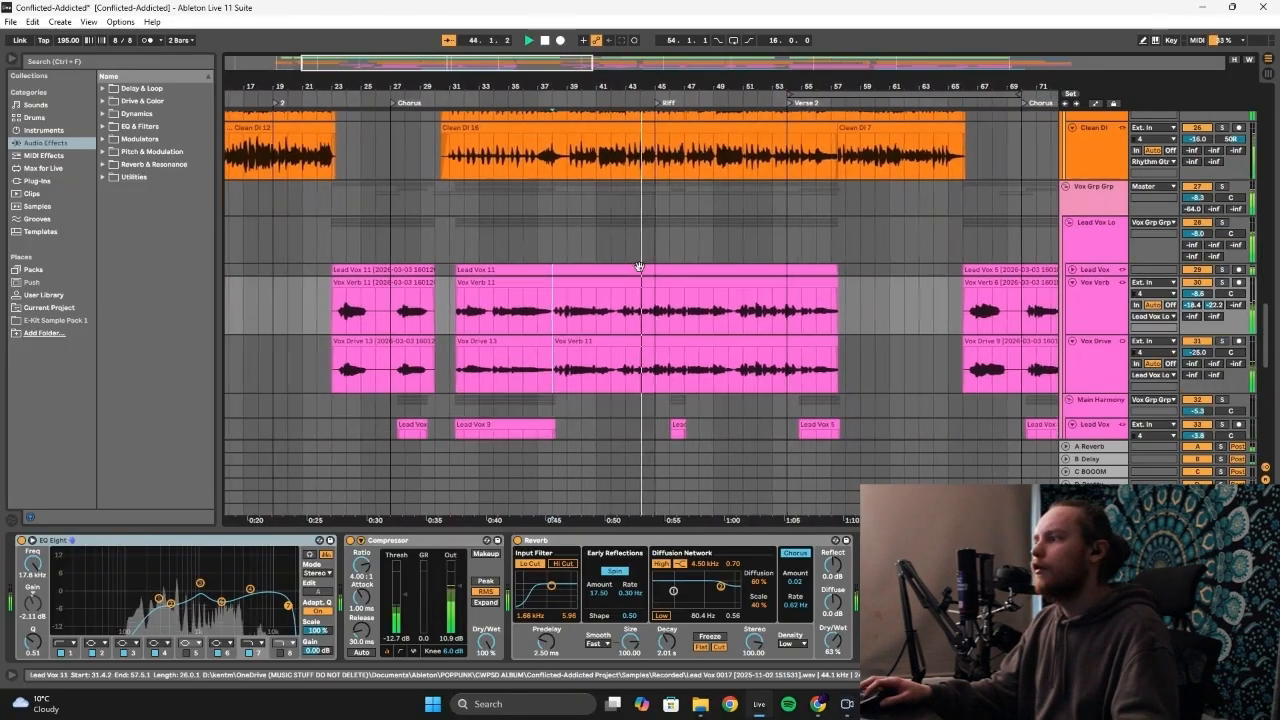
scroll(640, 268, down, 2)
scroll(634, 256, down, 1)
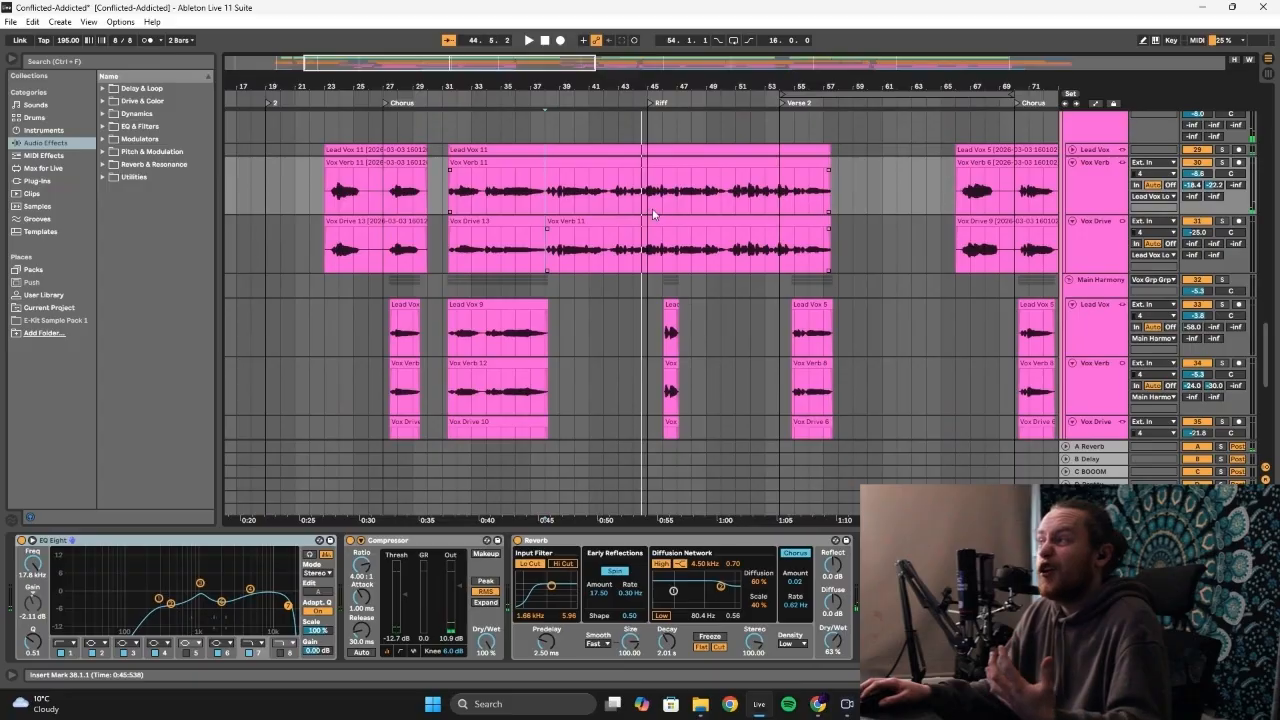
Play the short Main Harmony clip soloed from bar 46, then replay the passage with the other vocals from bar 45
scroll(635, 225, down, 2)
click(617, 253)
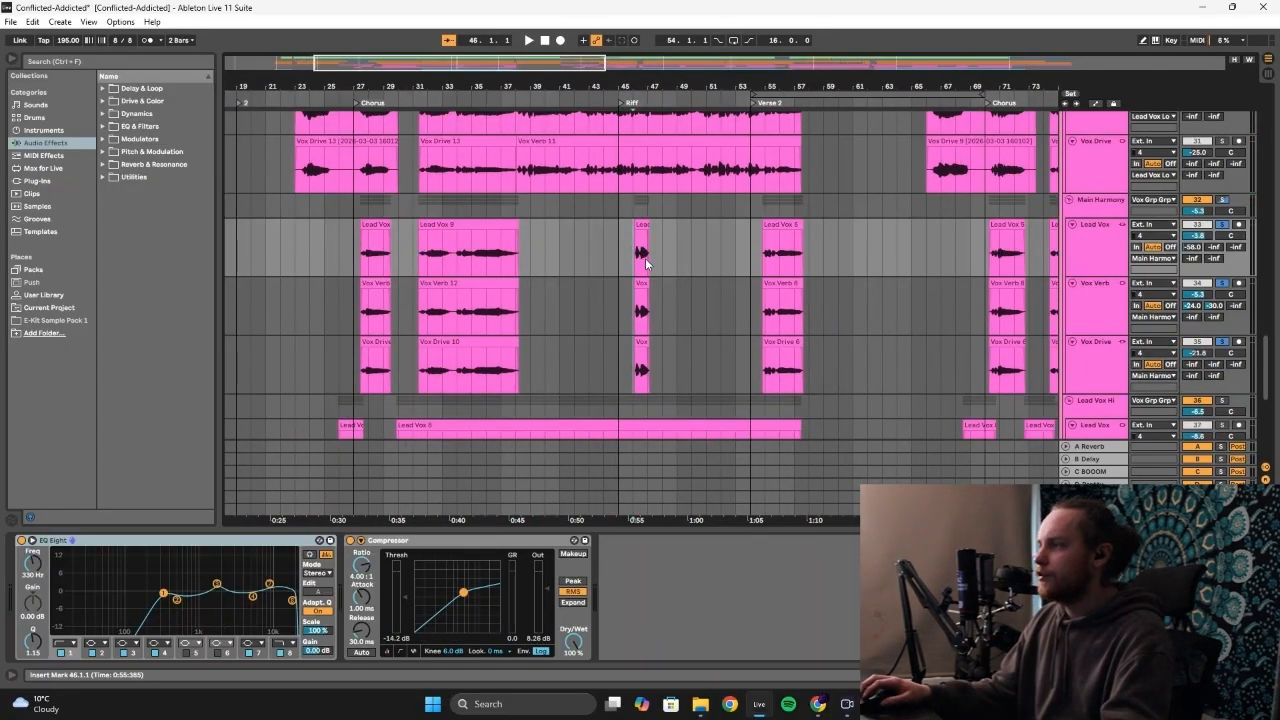
scroll(646, 264, up, 5)
key(space)
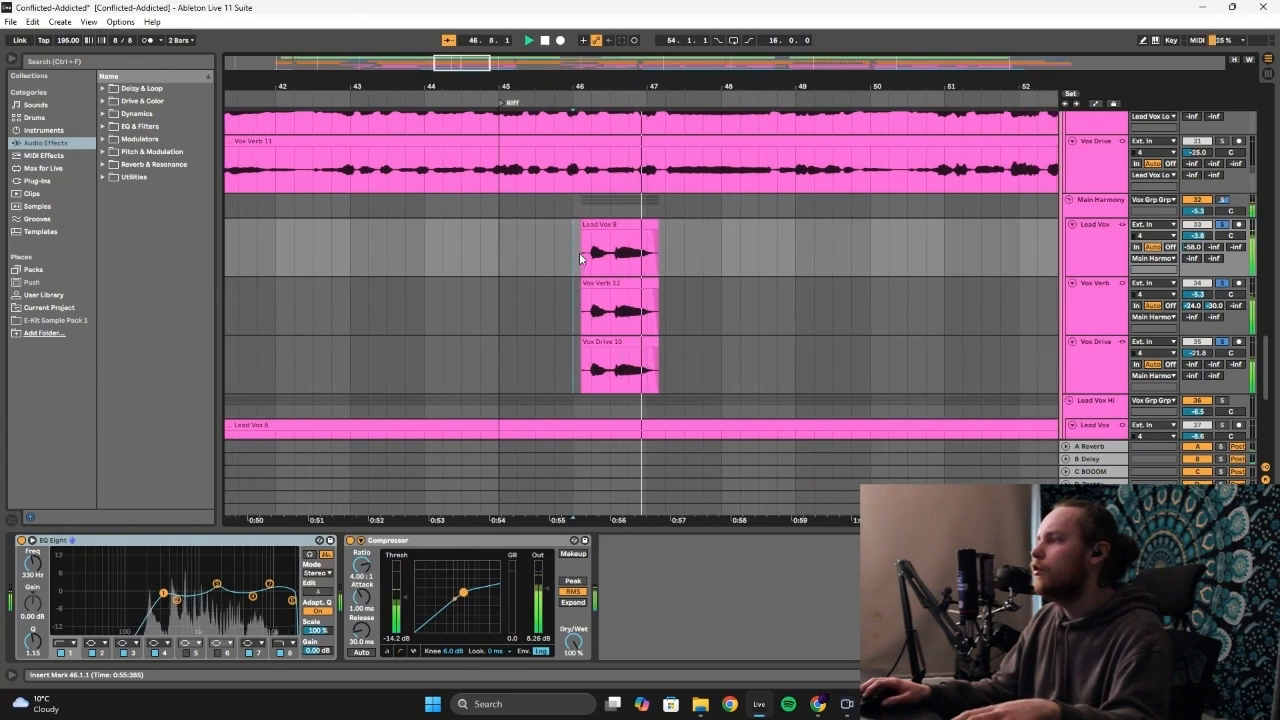
scroll(555, 245, down, 1)
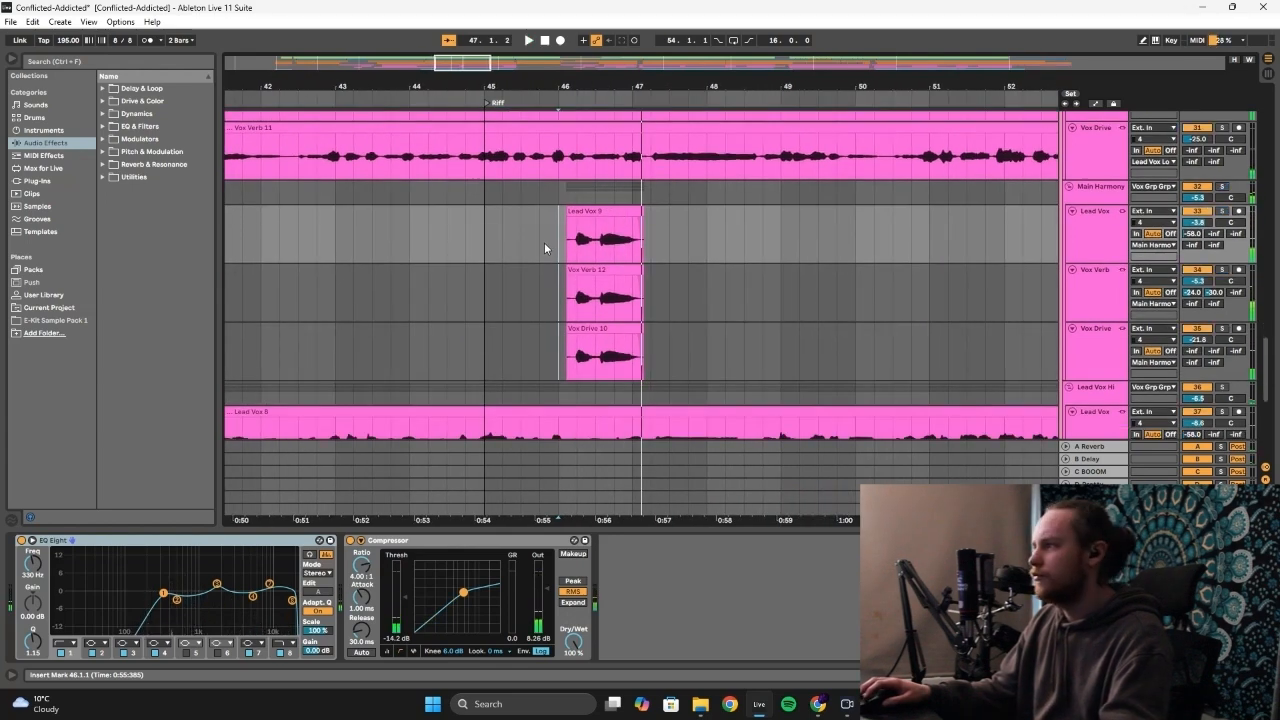
key(space)
click(480, 224)
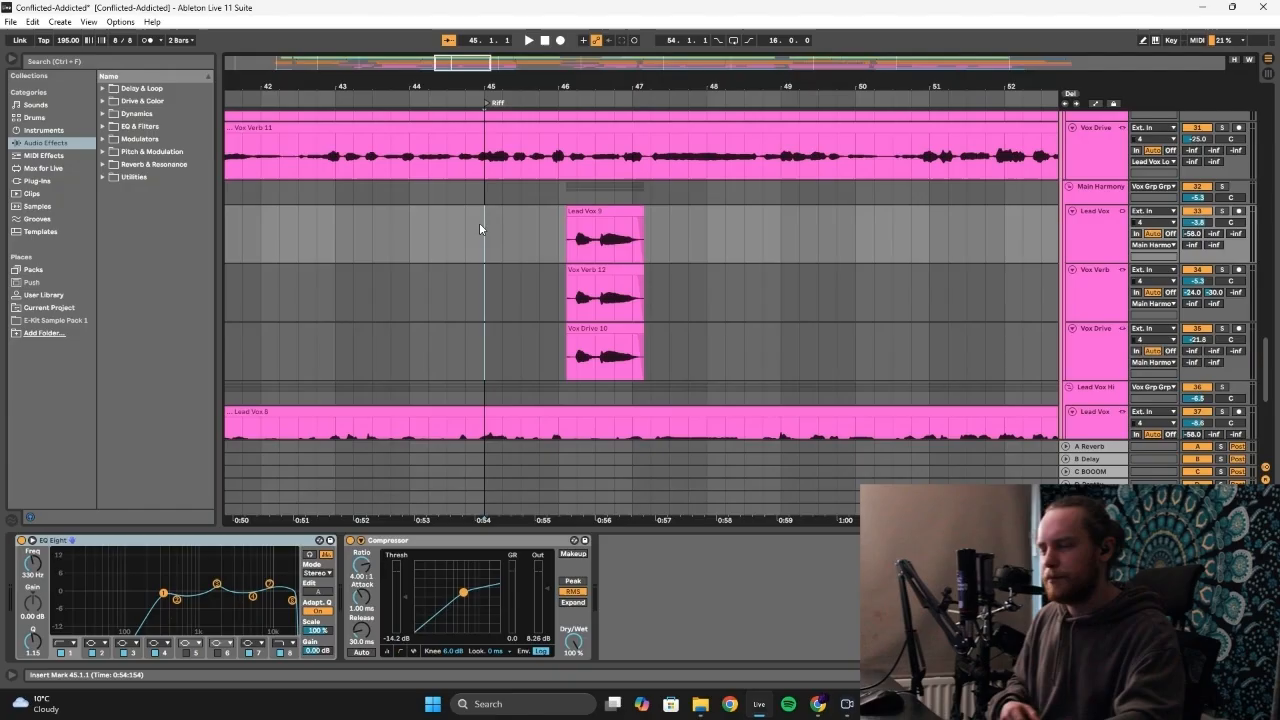
key(space)
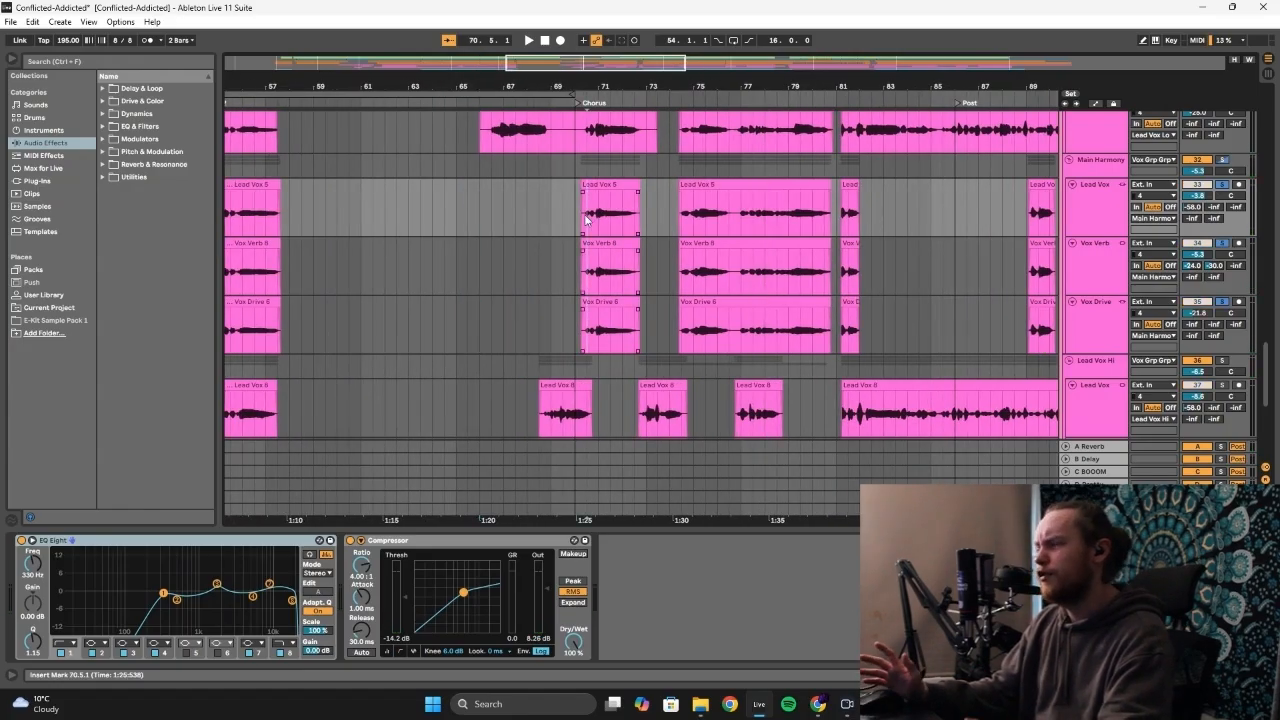
Play the soloed Main Harmony from 70.5.1 in the second Chorus and select its empty stretch from 65.5.1 to 70.1
key(space)
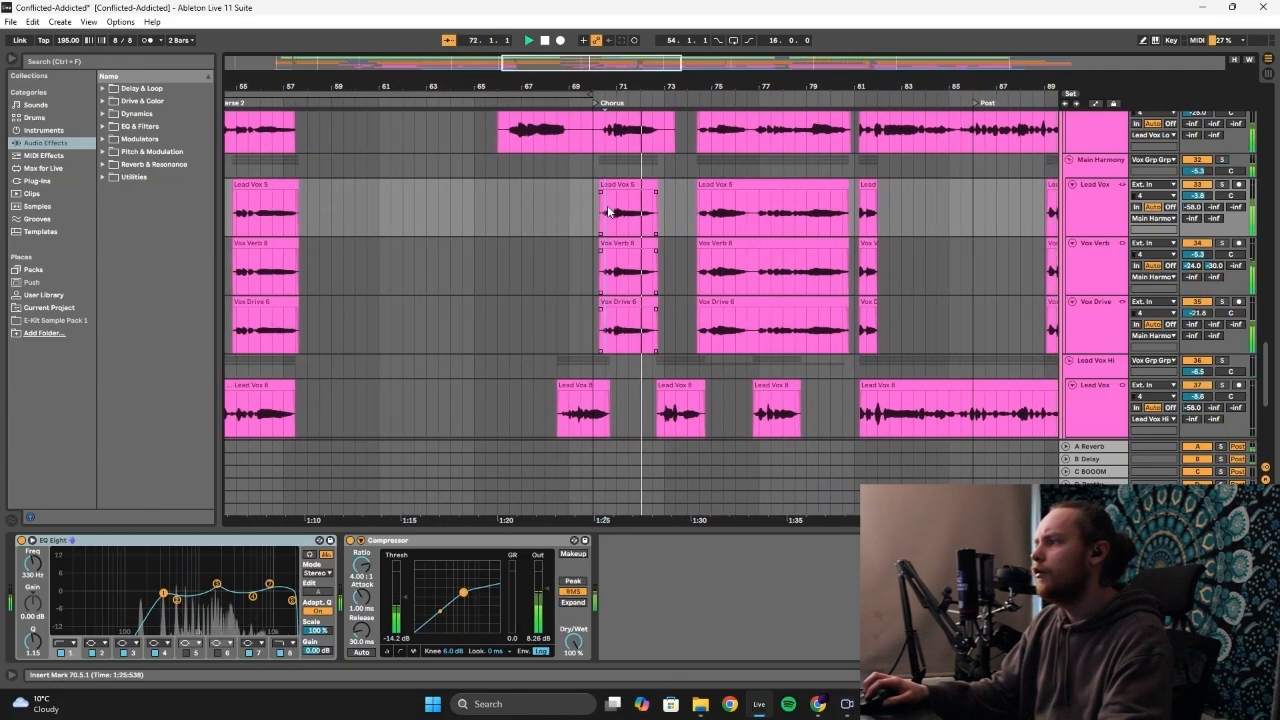
key(space)
drag(472, 201, 584, 213)
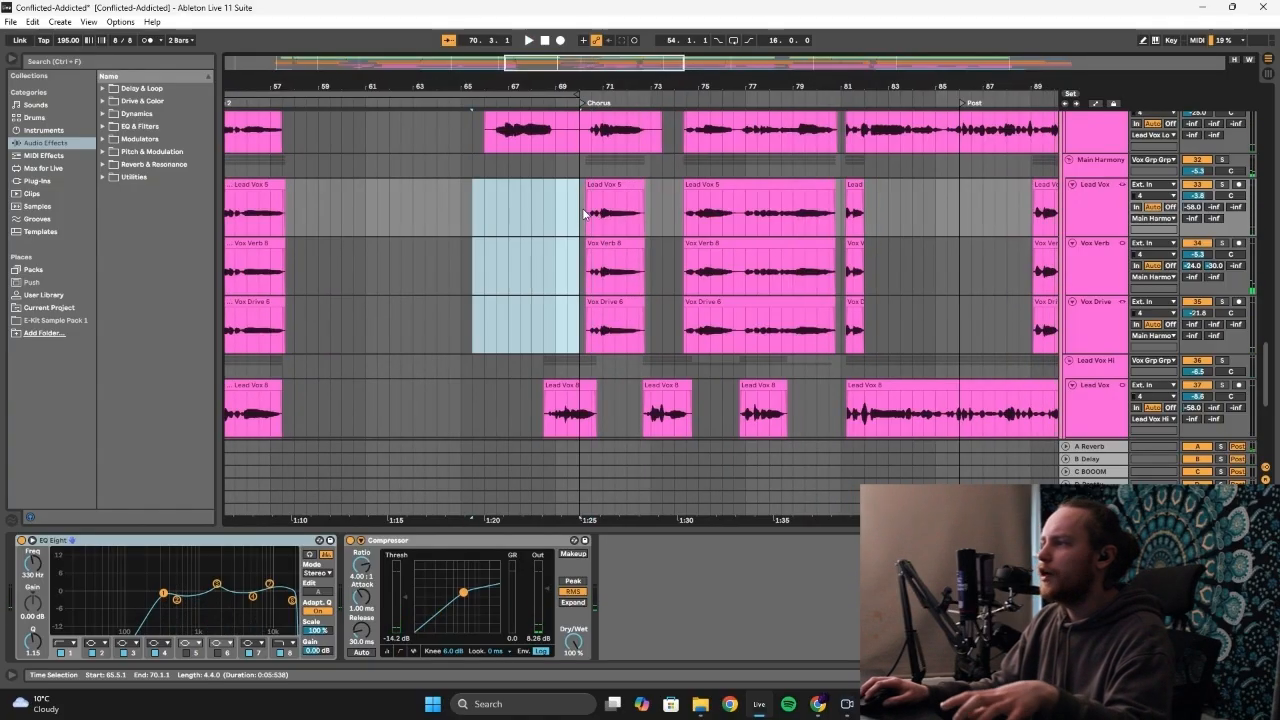
Play the Lead Vox Lo phrase before the second Chorus from bar 66, then again from bar 67
scroll(552, 185, up, 2)
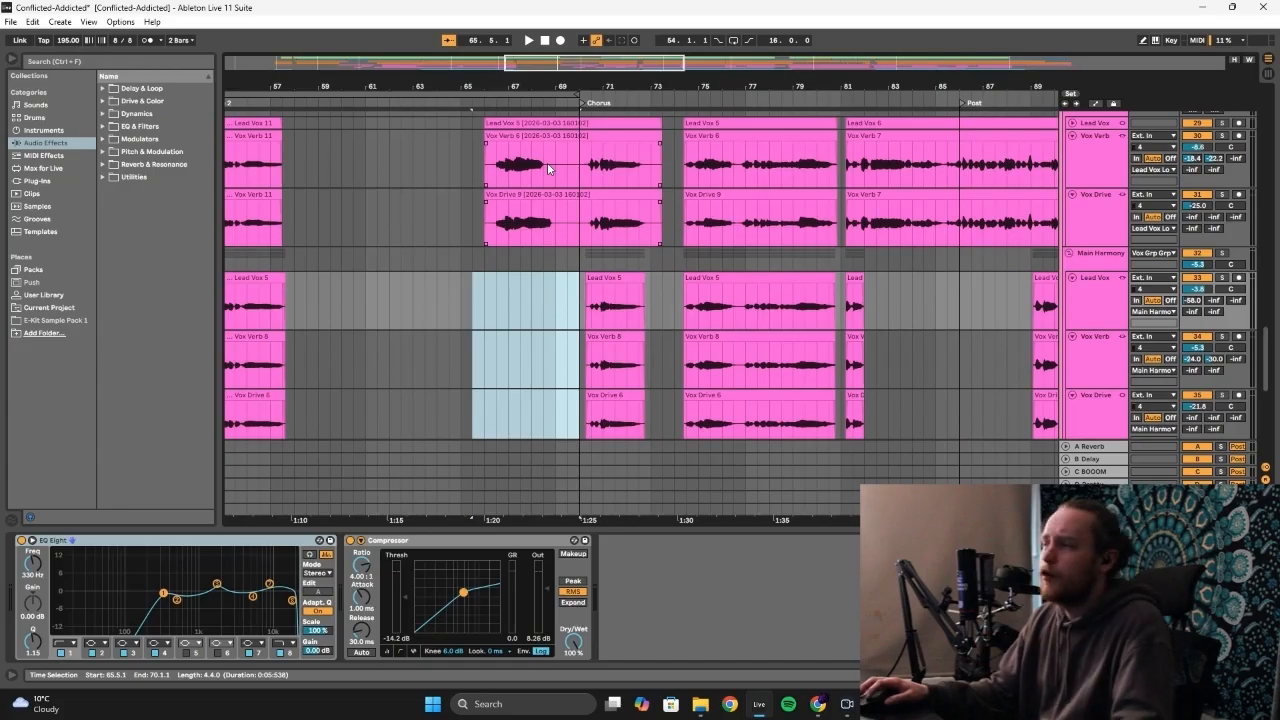
click(495, 166)
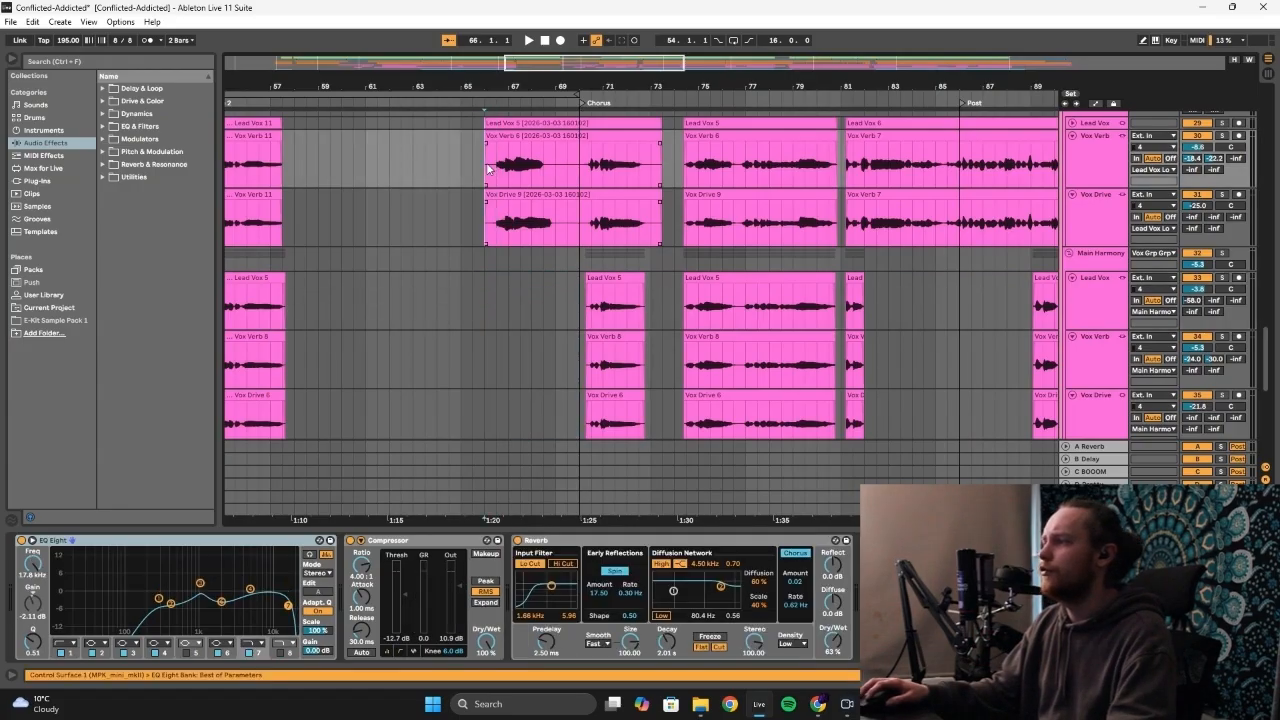
key(space)
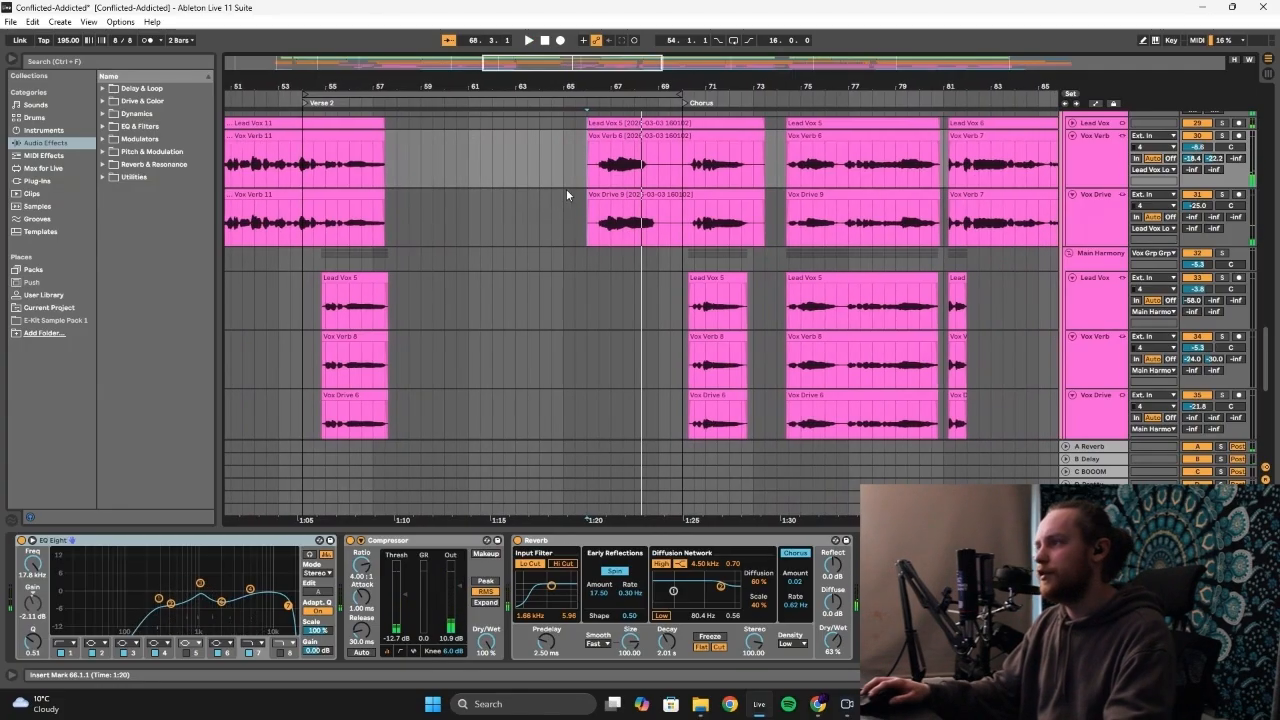
click(605, 172)
key(space)
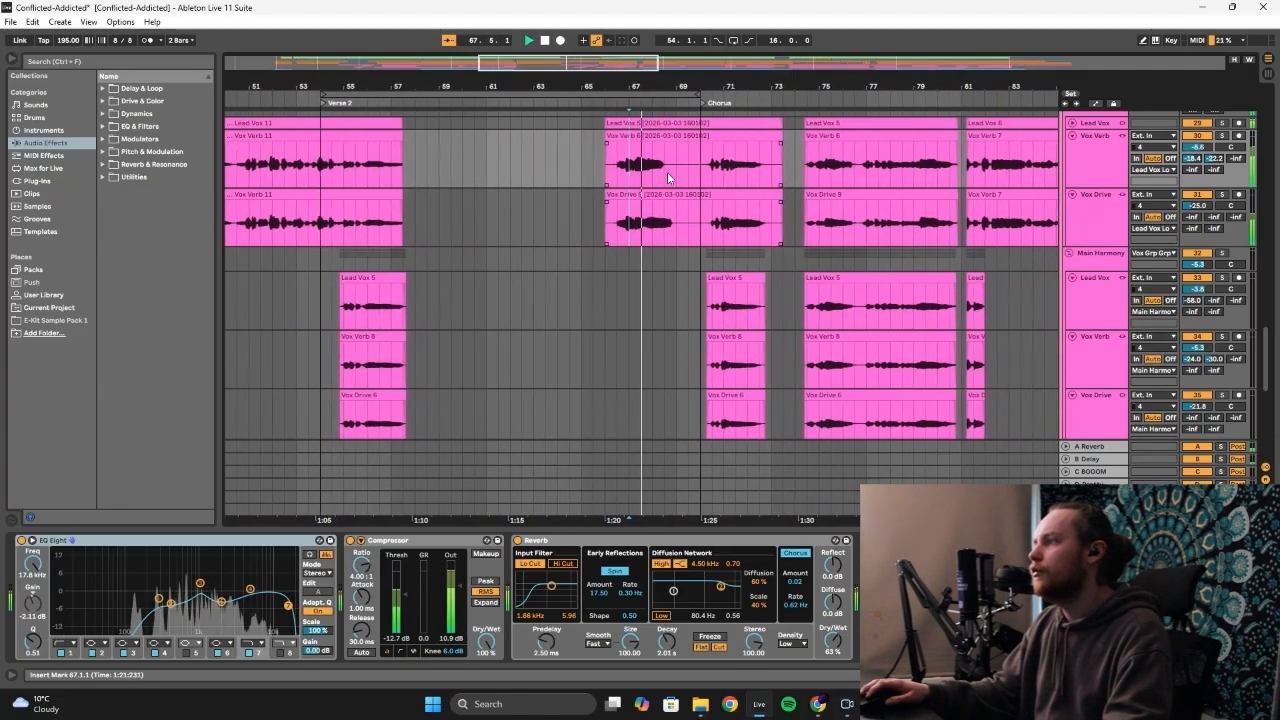
Follow playback through the second Chorus and examine how Lead Vox Lo, Main Harmony and Lead Vox Hi alternate and overlap
scroll(657, 178, down, 2)
scroll(657, 179, down, 2)
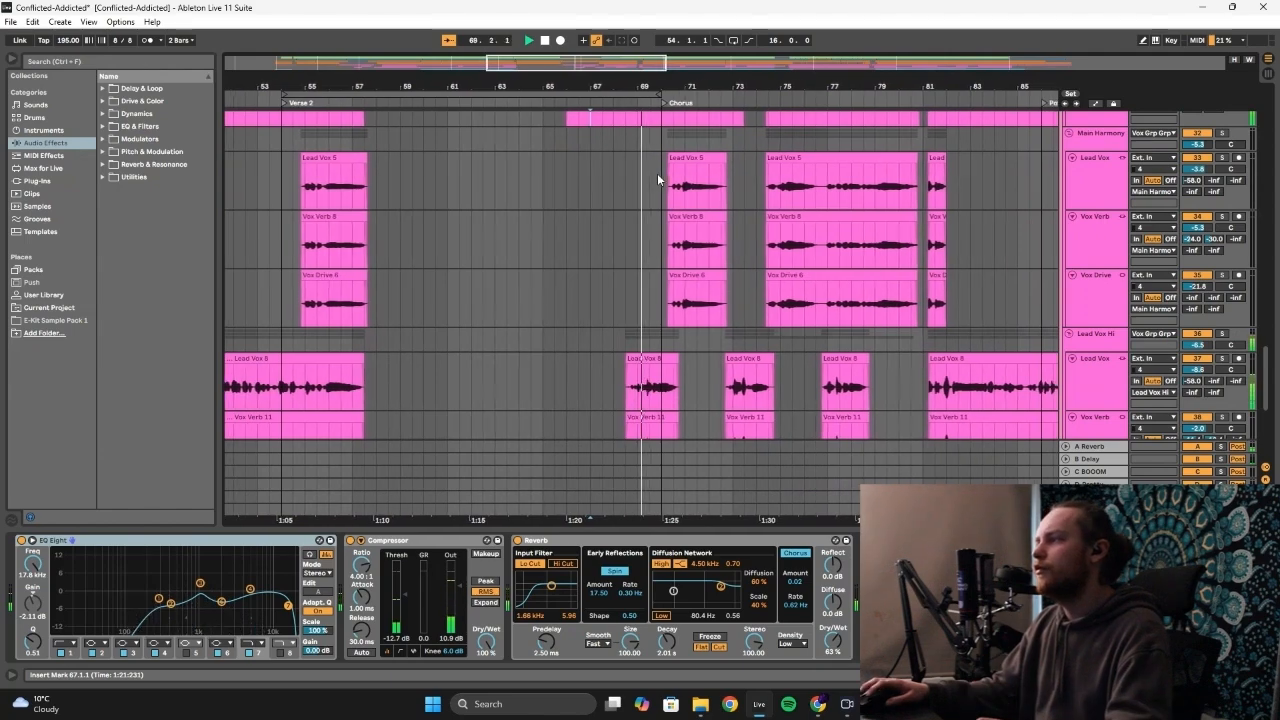
click(670, 192)
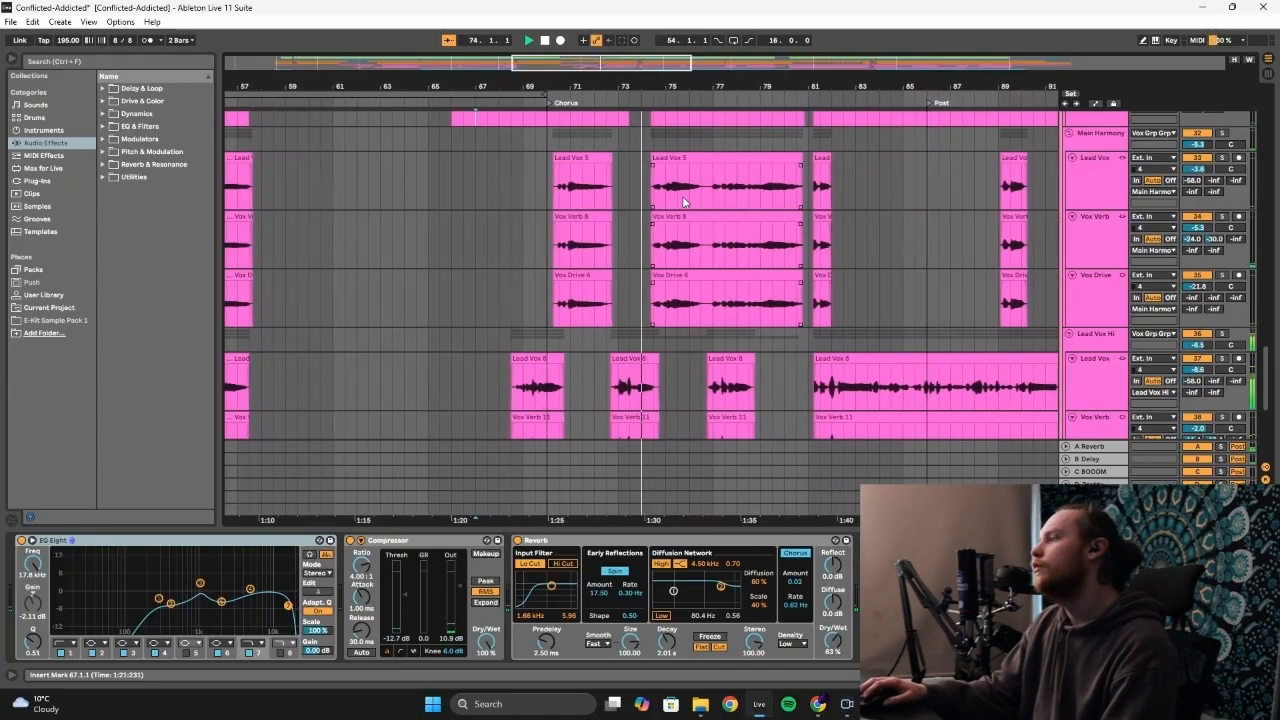
scroll(669, 190, up, 2)
scroll(669, 192, up, 2)
scroll(671, 192, down, 2)
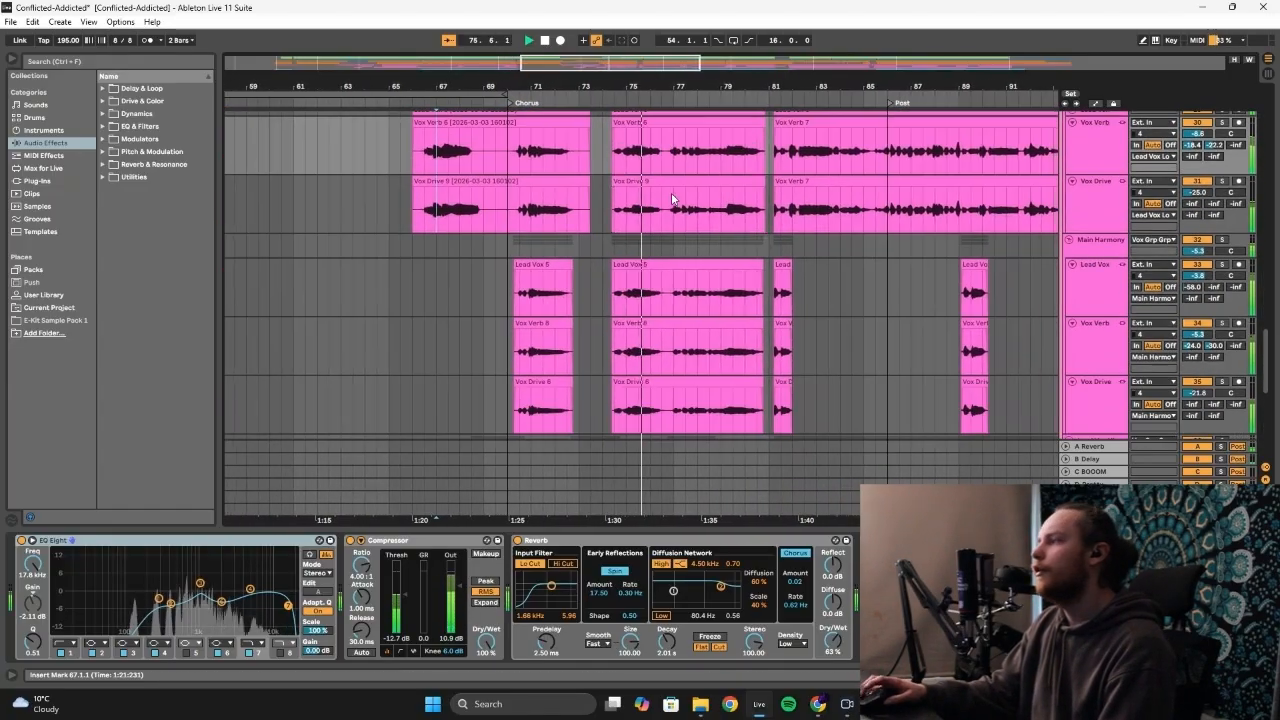
scroll(668, 194, up, 2)
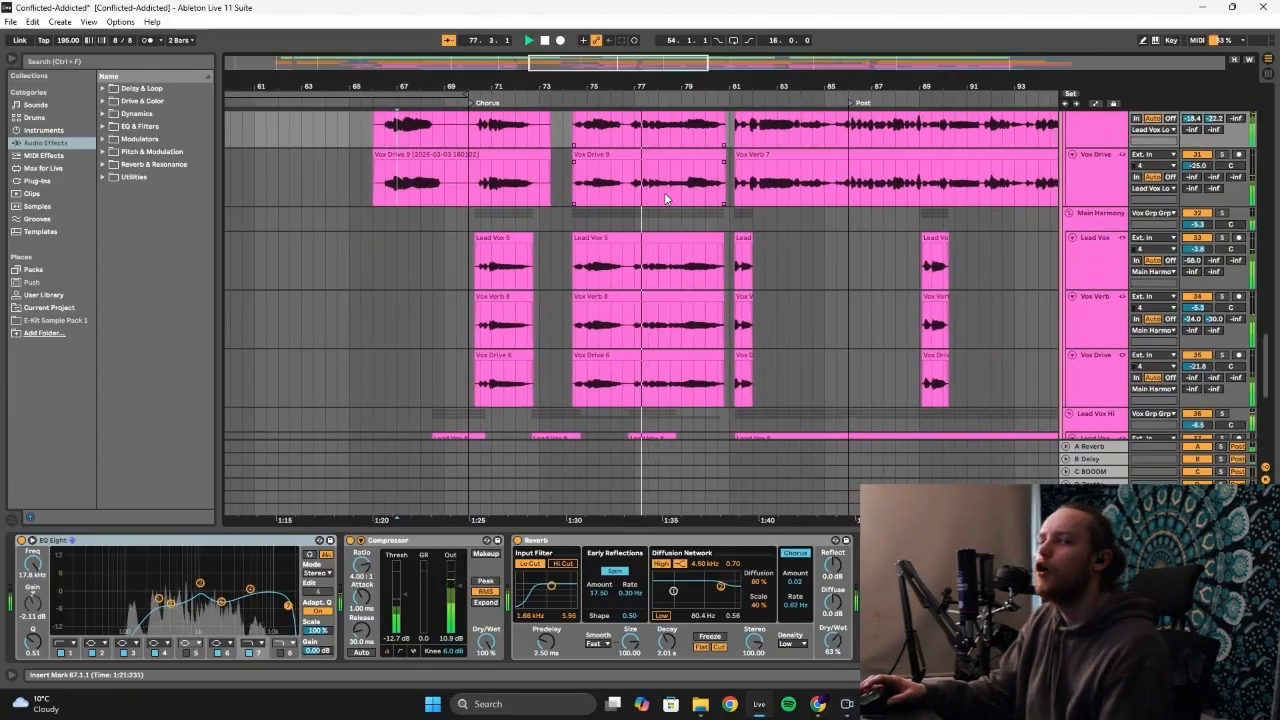
scroll(677, 195, down, 1)
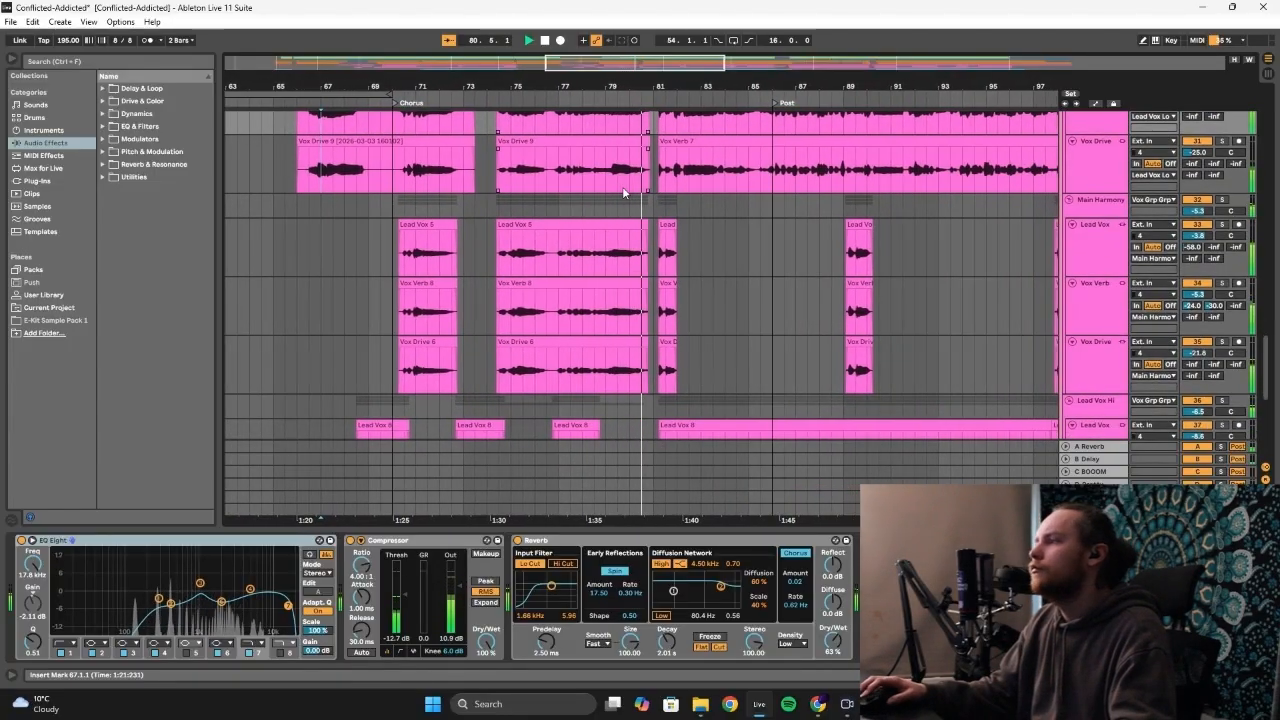
scroll(633, 198, down, 2)
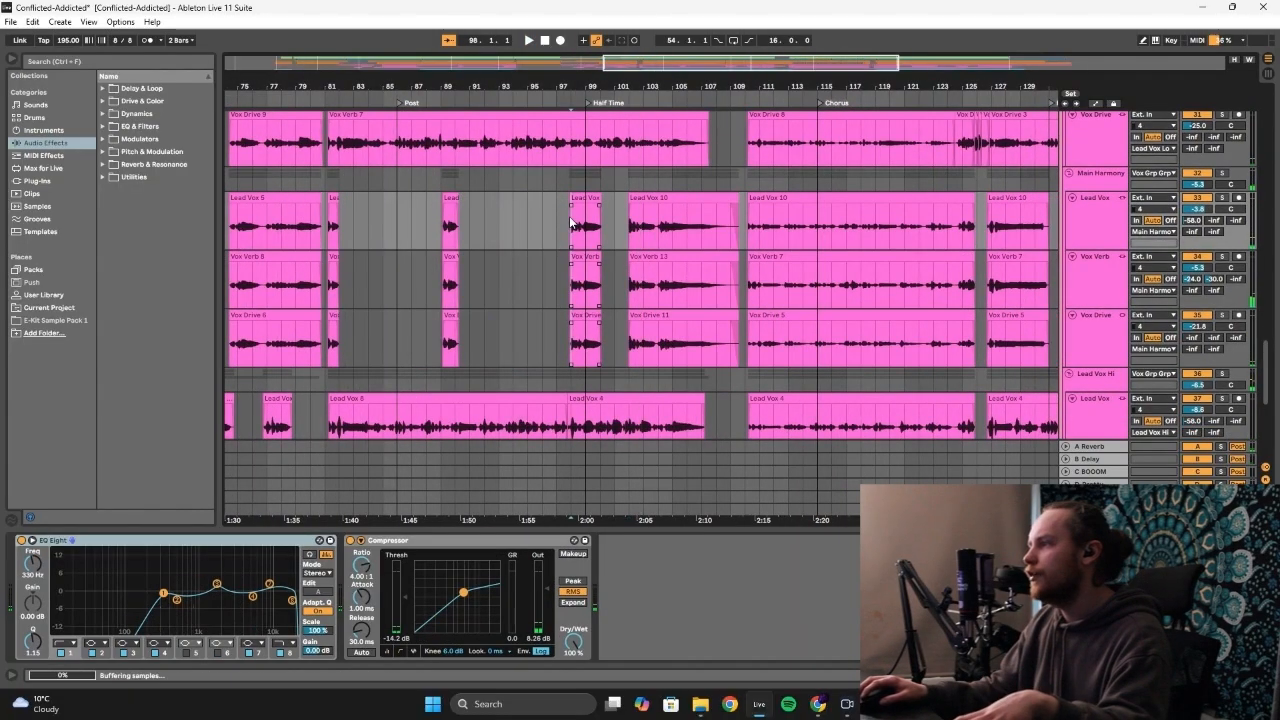
Play the vocals from the Main Harmony clip at bar 102 in the Half Time section and follow them past bar 110
click(630, 225)
key(space)
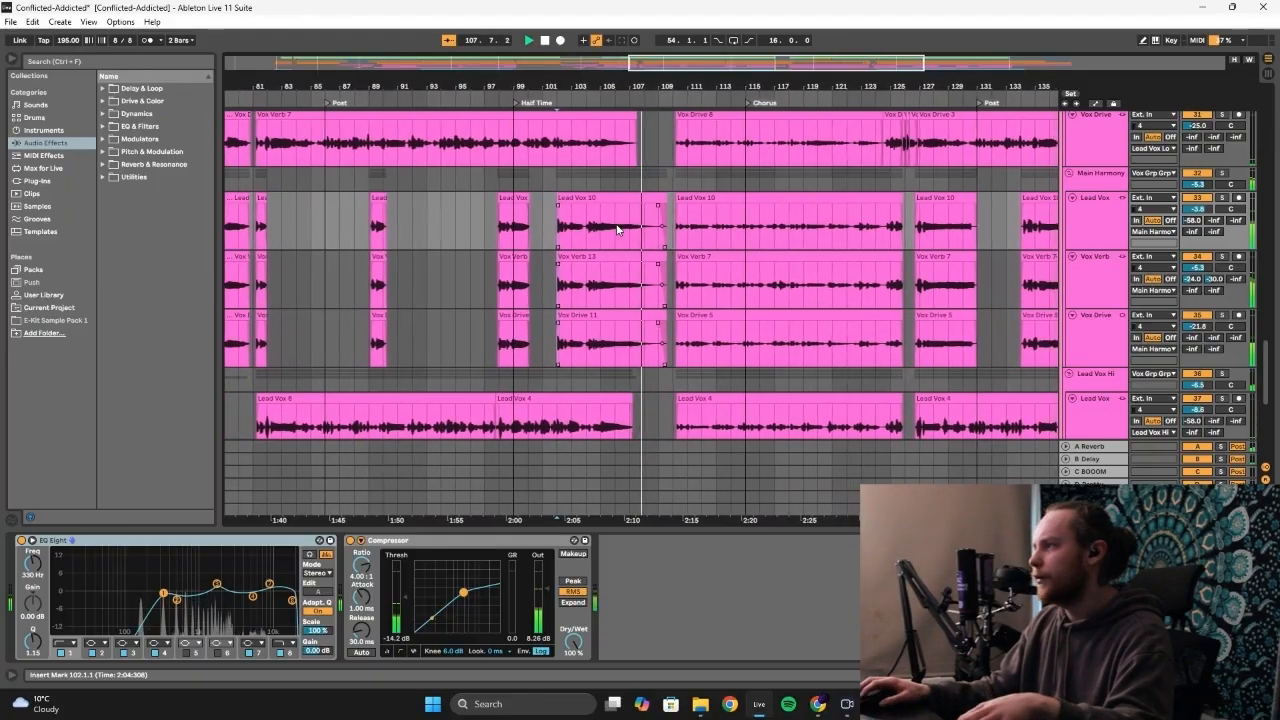
scroll(670, 250, down, 5)
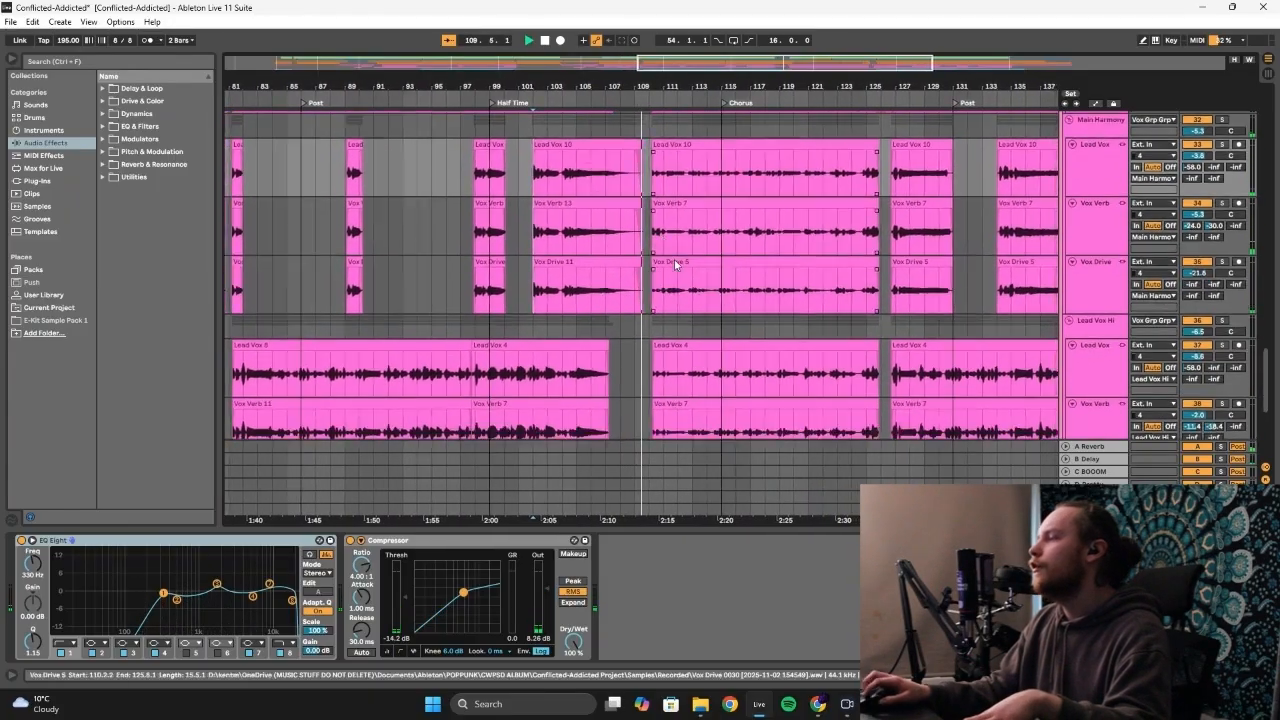
scroll(670, 266, down, 2)
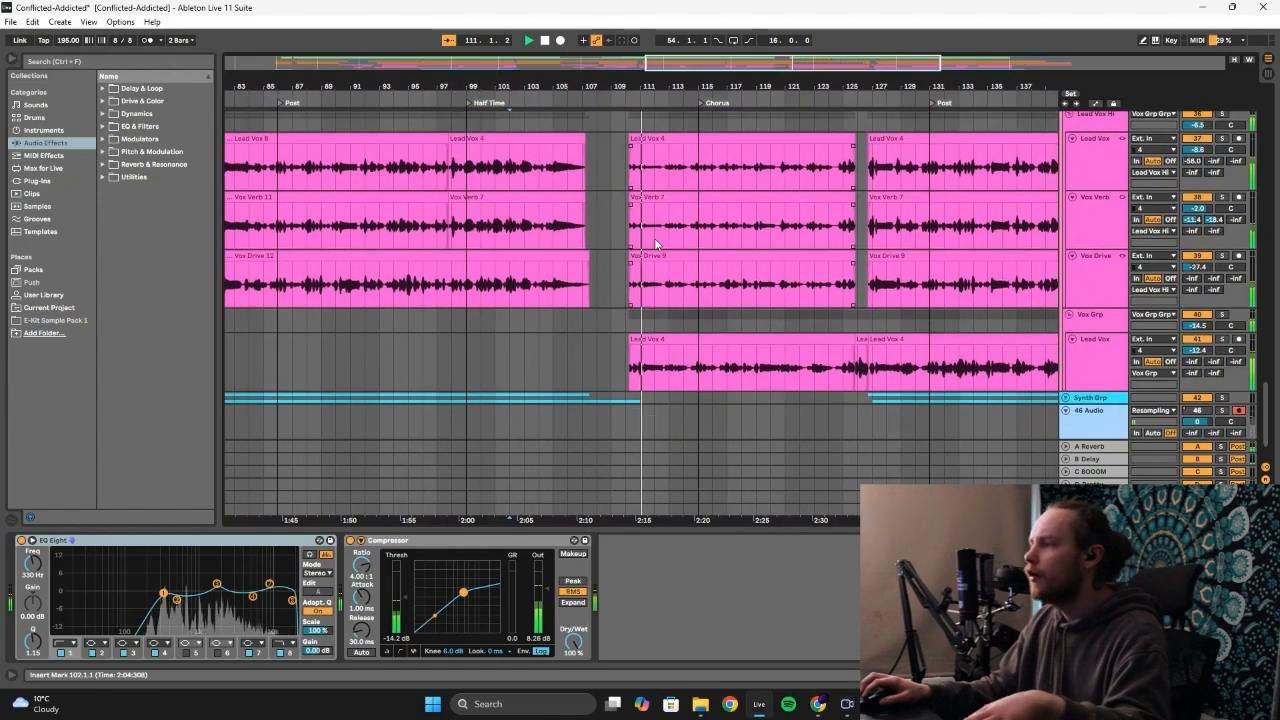
Play from bar 110, where the extra Vox Grp layer enters, into the last Chorus
click(621, 347)
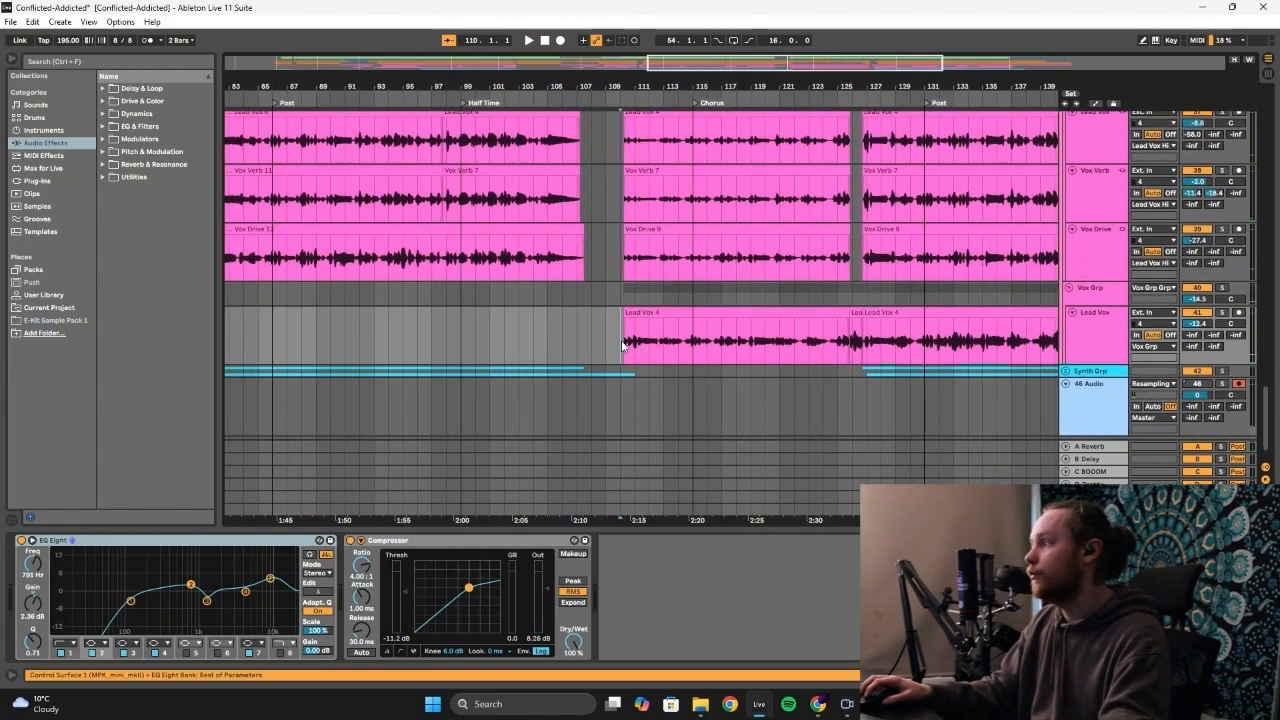
key(space)
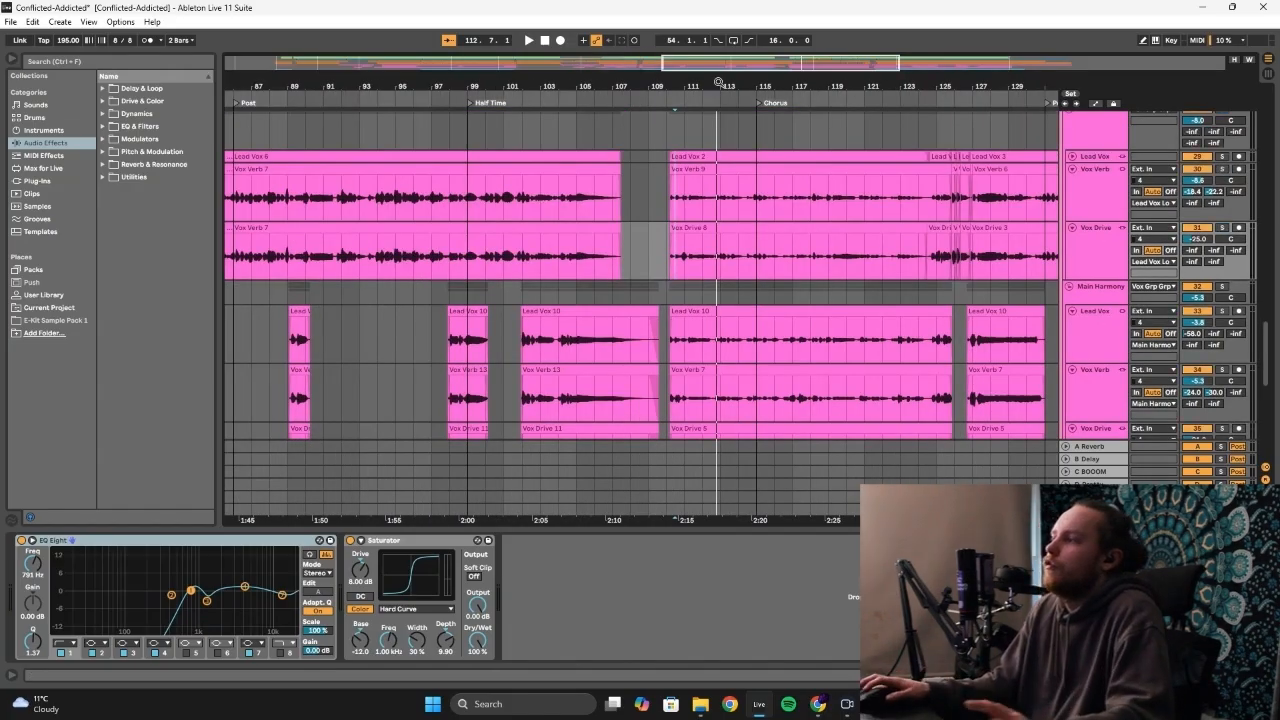
key(space)
drag(718, 82, 657, 115)
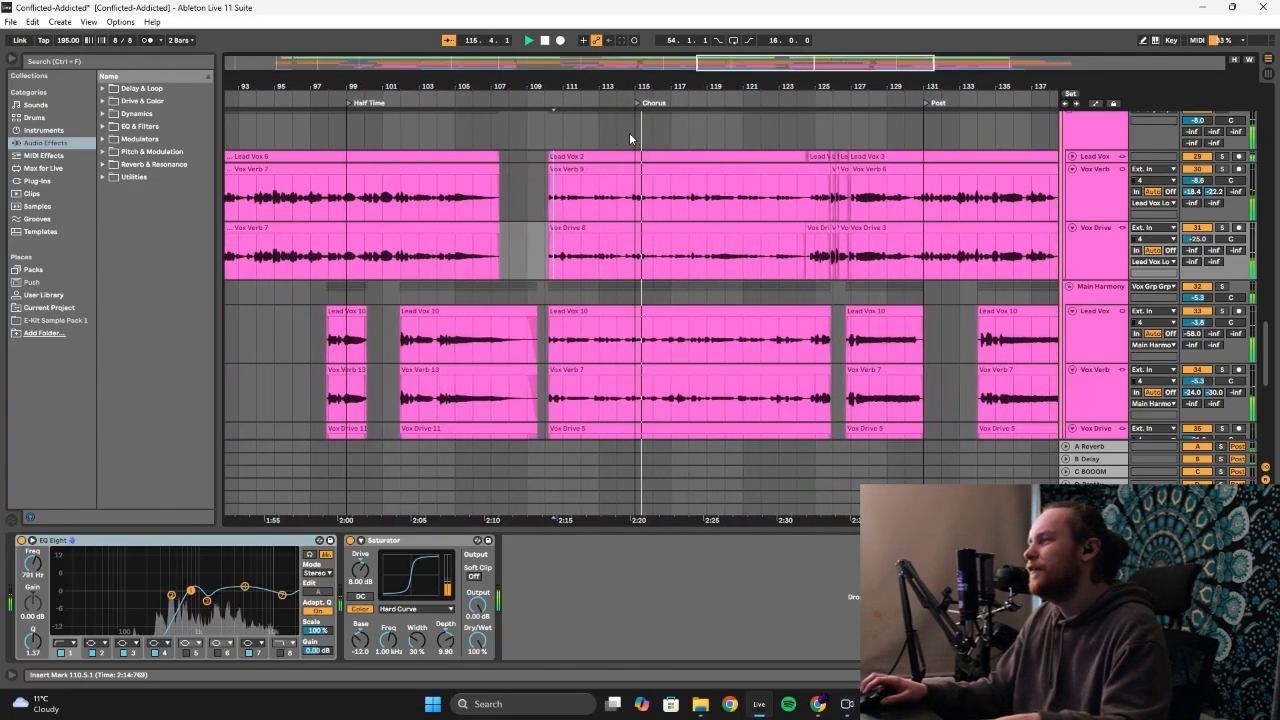
Play the last Chorus from bar 115, soloing Main Harmony, Lead Vox Lo and Lead Vox Hi in turn, then select the Vox Grp's Lead Vox
scroll(626, 200, down, 3)
key(space)
click(623, 263)
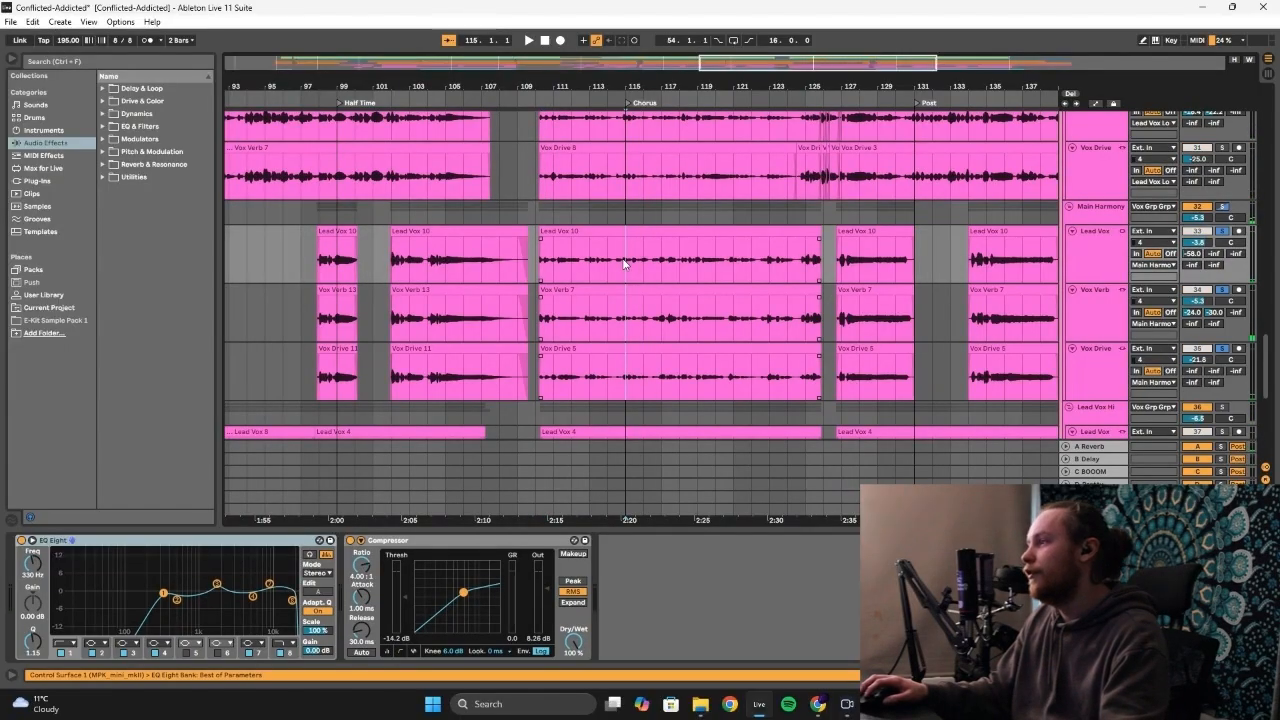
key(space)
click(620, 197)
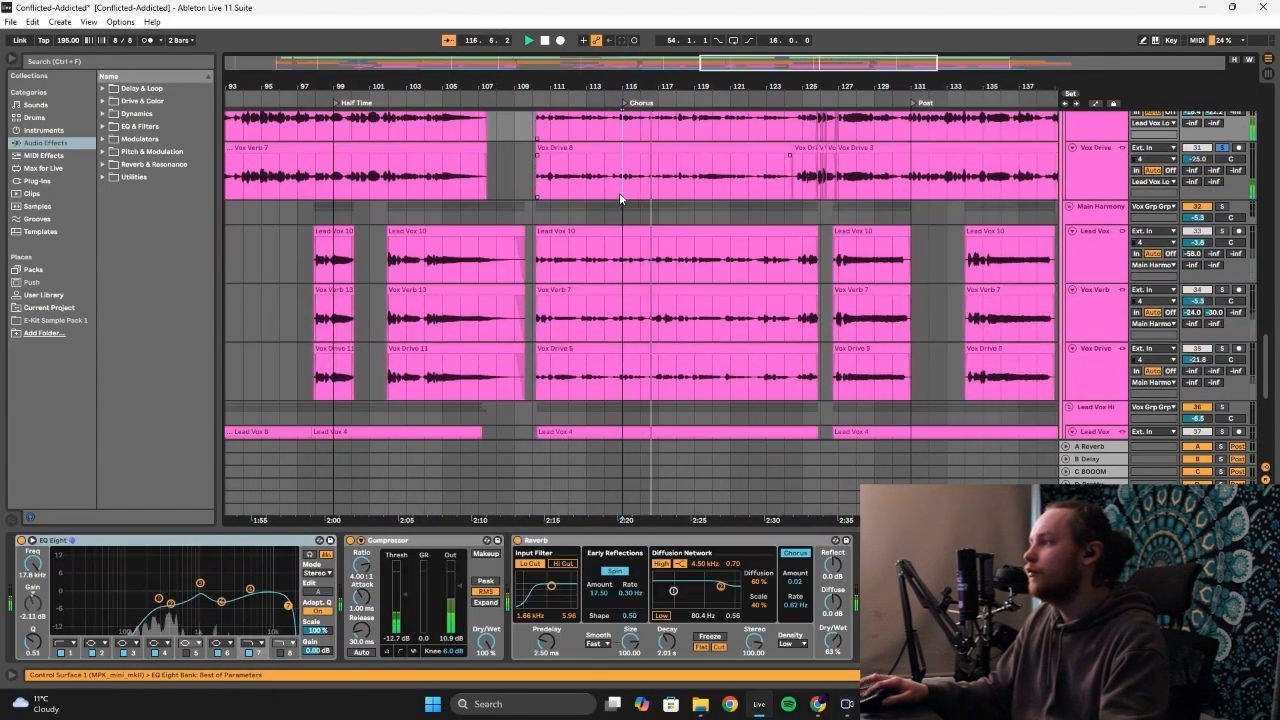
scroll(640, 260, down, 3)
click(668, 342)
scroll(668, 342, down, 5)
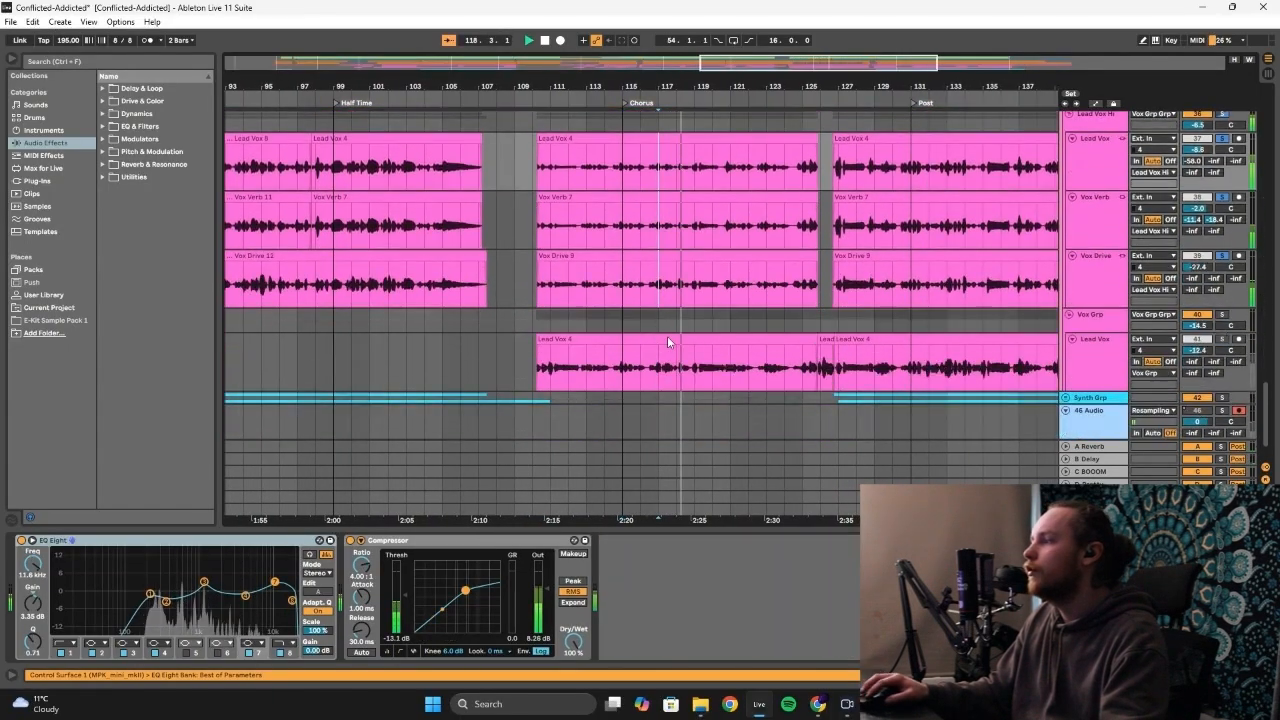
click(674, 364)
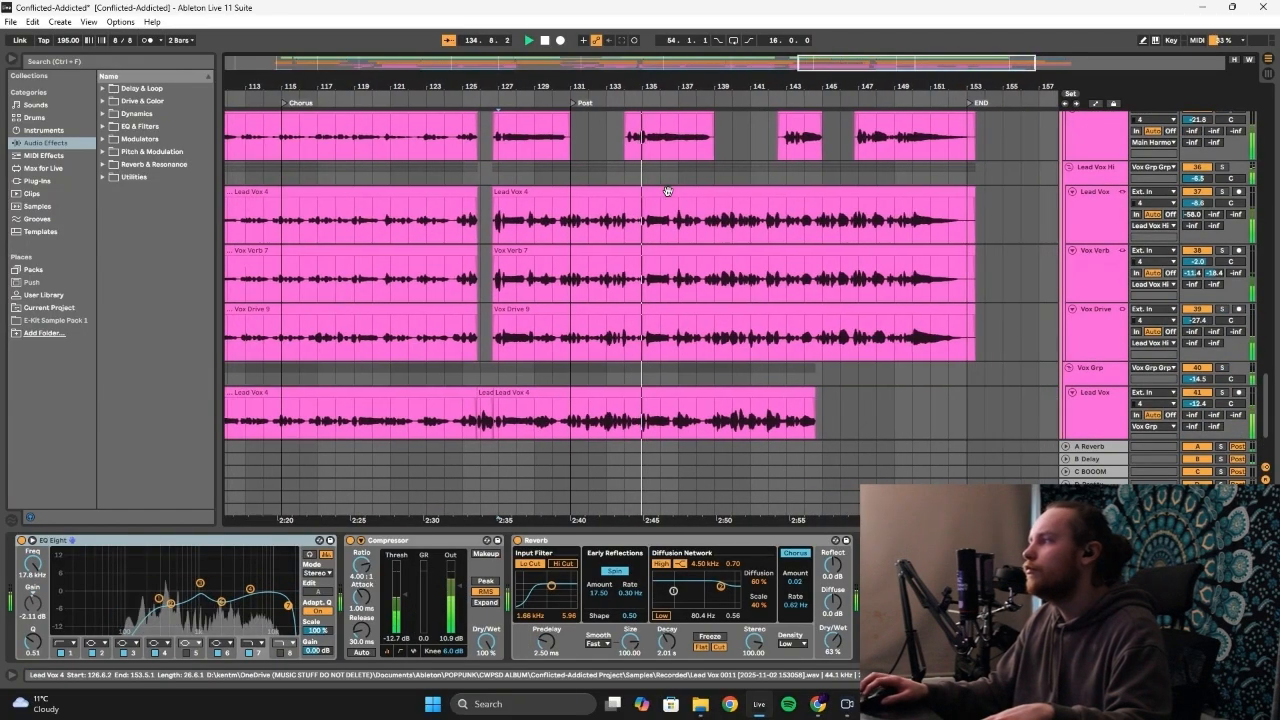
Solo the Main Harmony group and play its clip from bar 134 in the final Post section
scroll(665, 191, up, 5)
scroll(648, 194, up, 1)
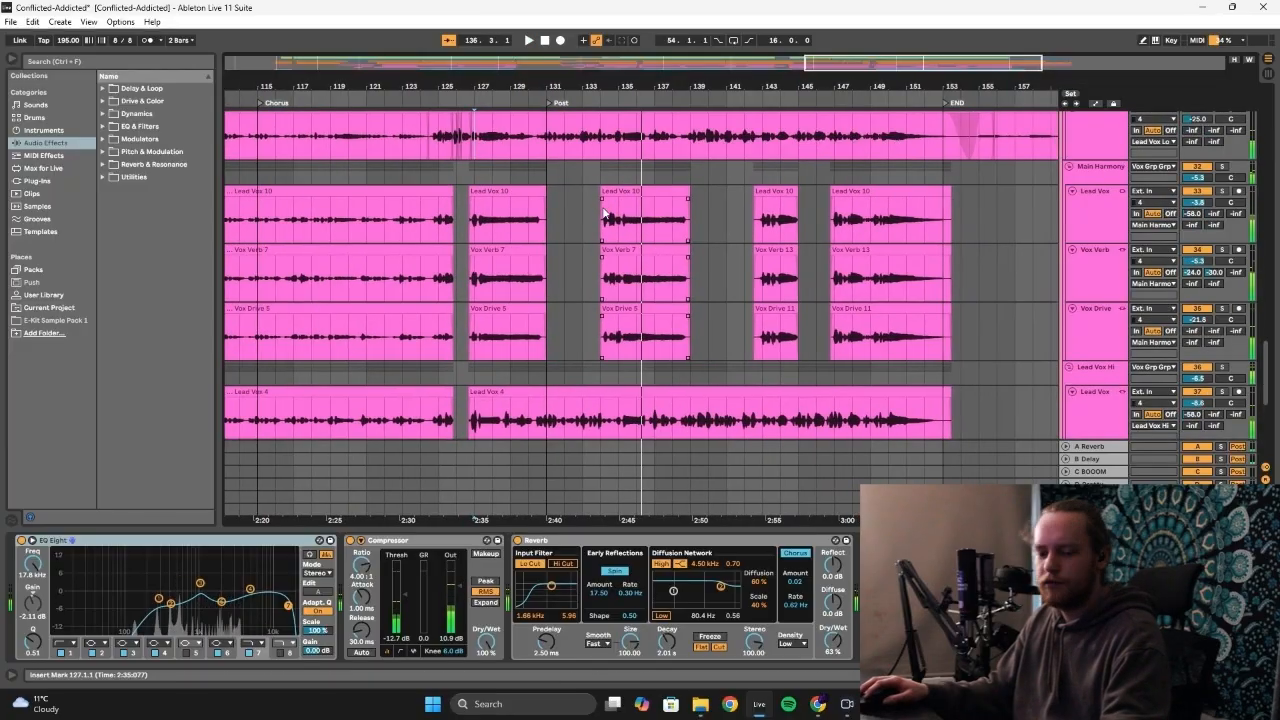
click(606, 220)
key(s)
key(space)
key(space)
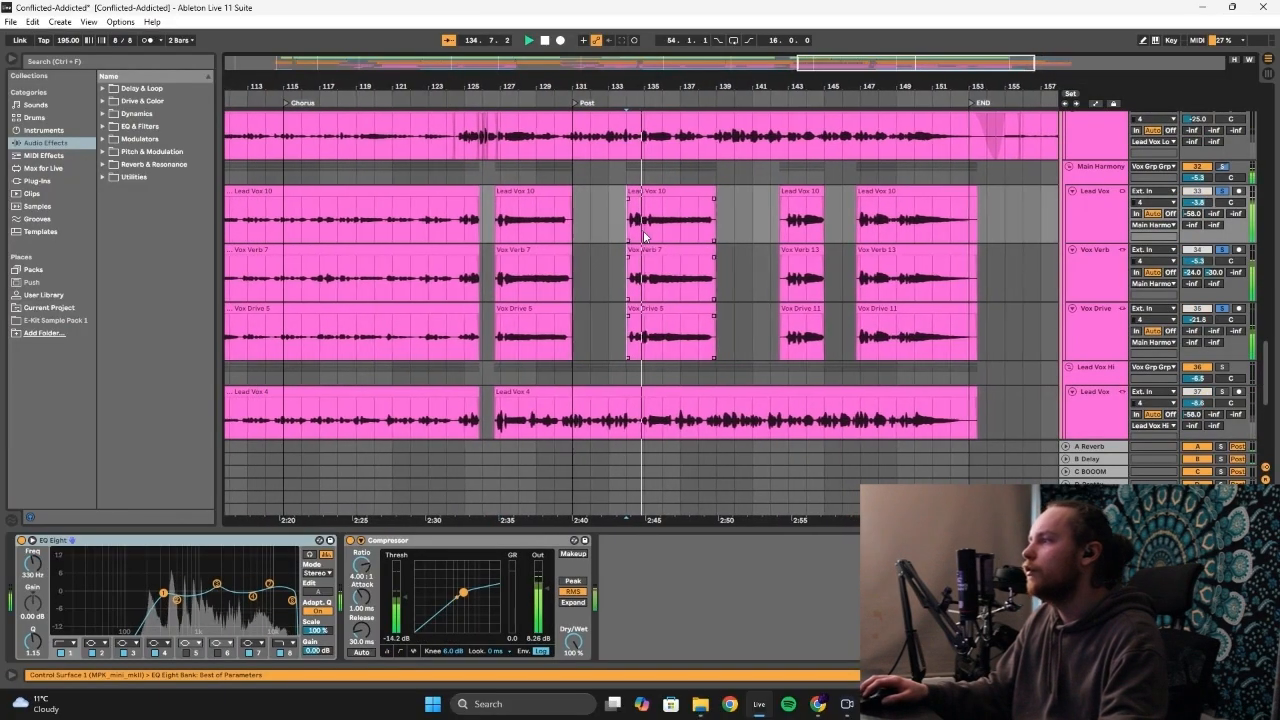
Solo Lead Vox Hi from bar 134, then follow it together with the other vocal groups through the Post section
scroll(646, 232, down, 3)
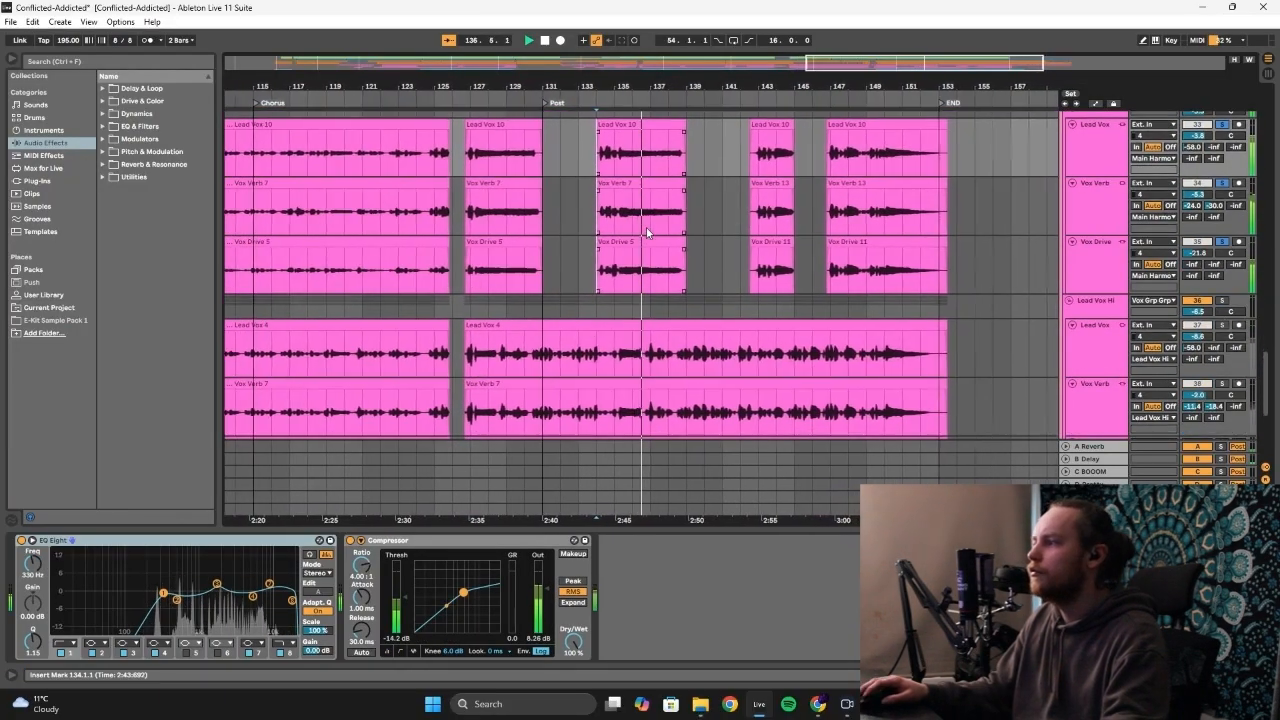
click(590, 321)
key(space)
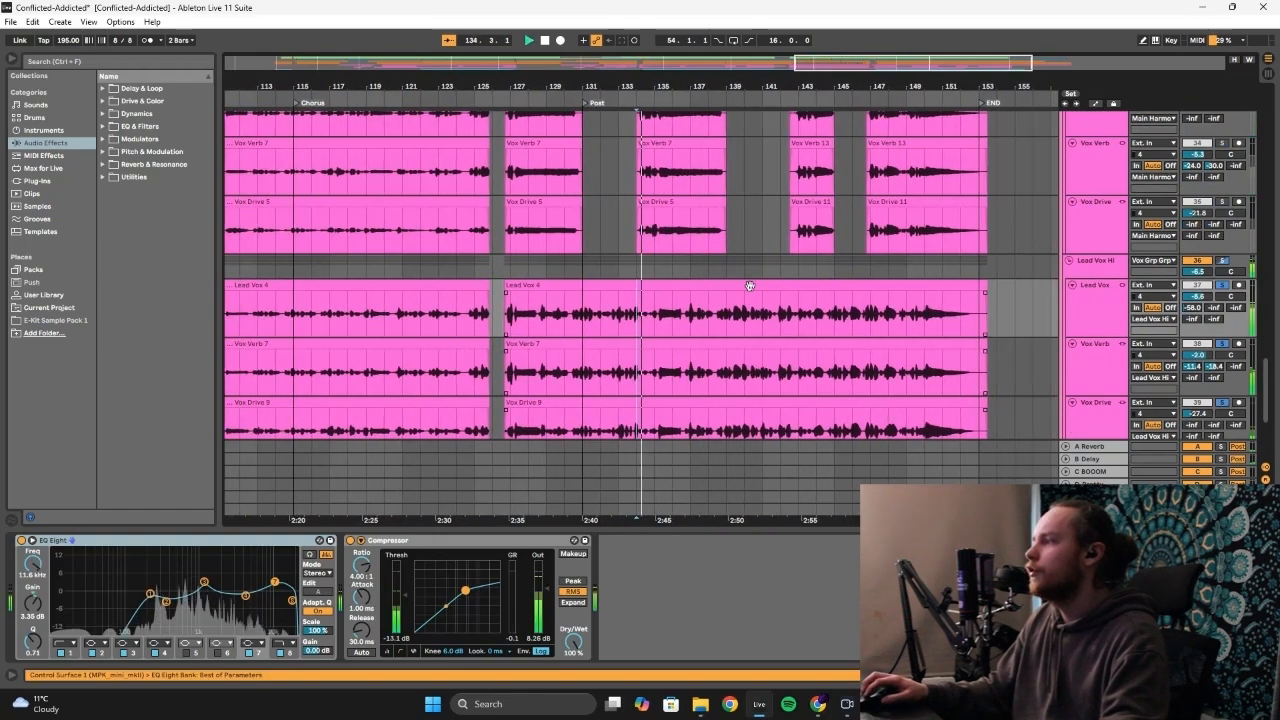
scroll(680, 260, down, 3)
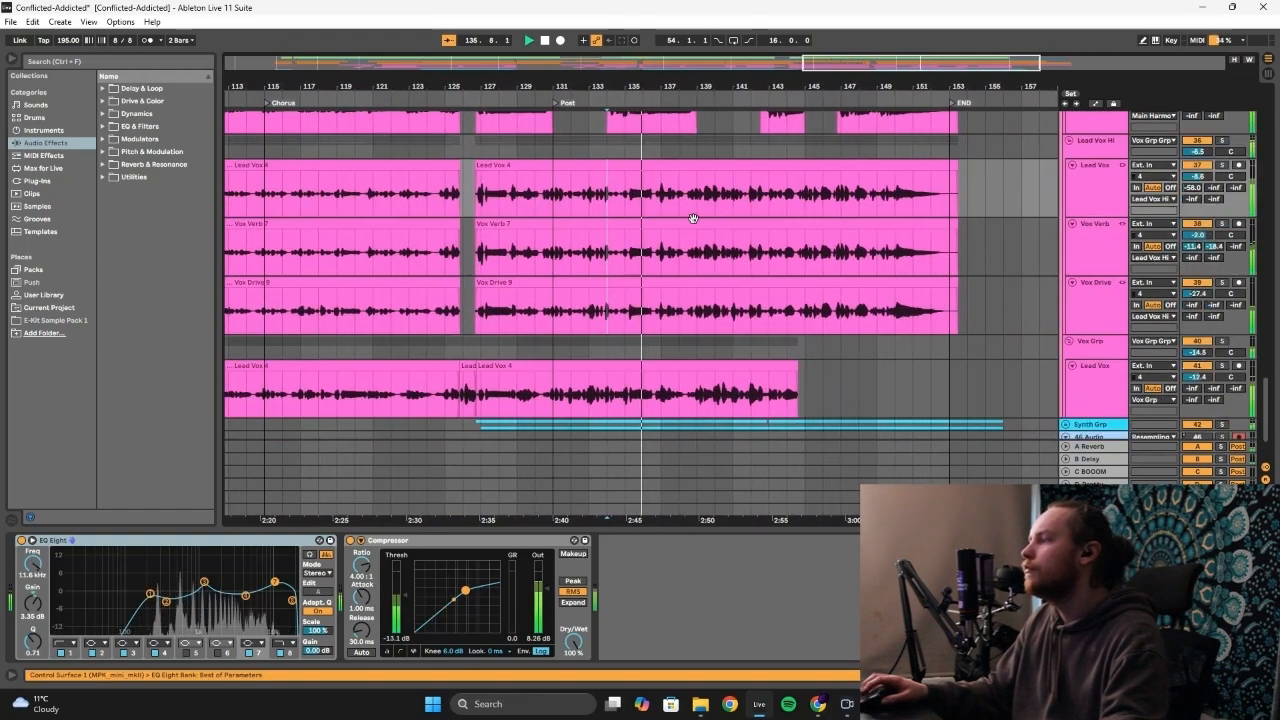
scroll(691, 217, down, 1)
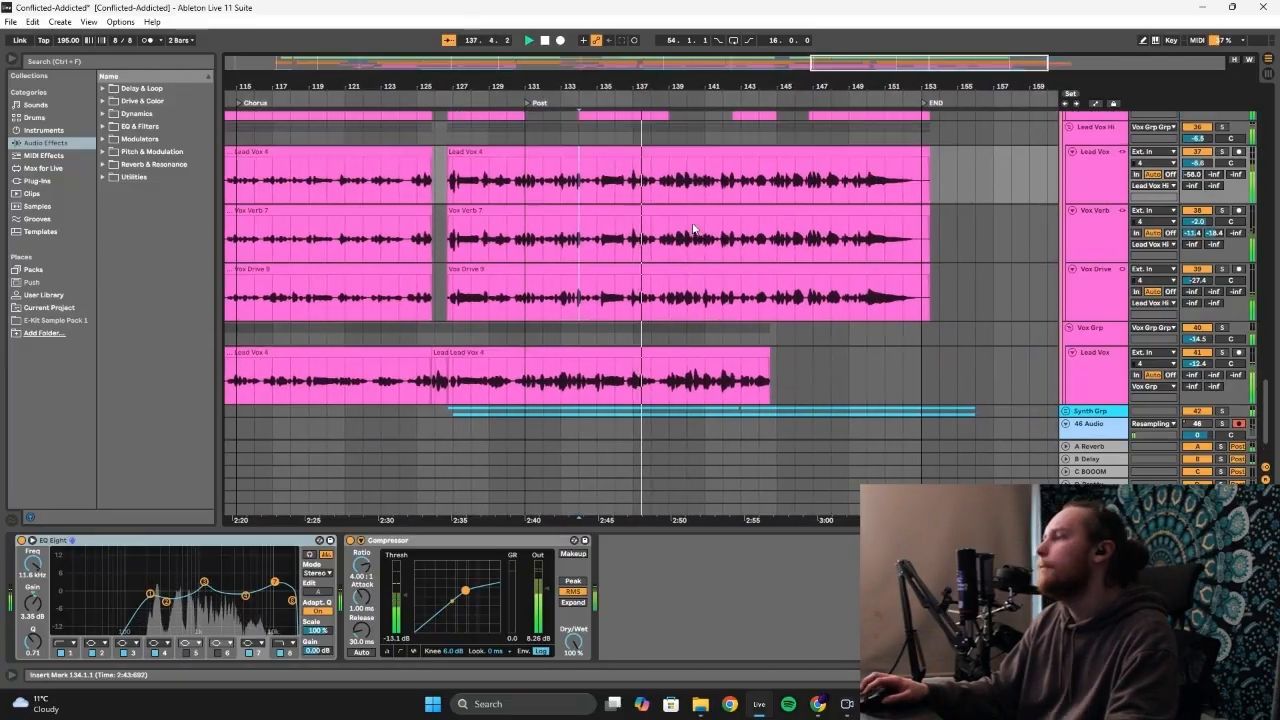
scroll(690, 224, up, 1)
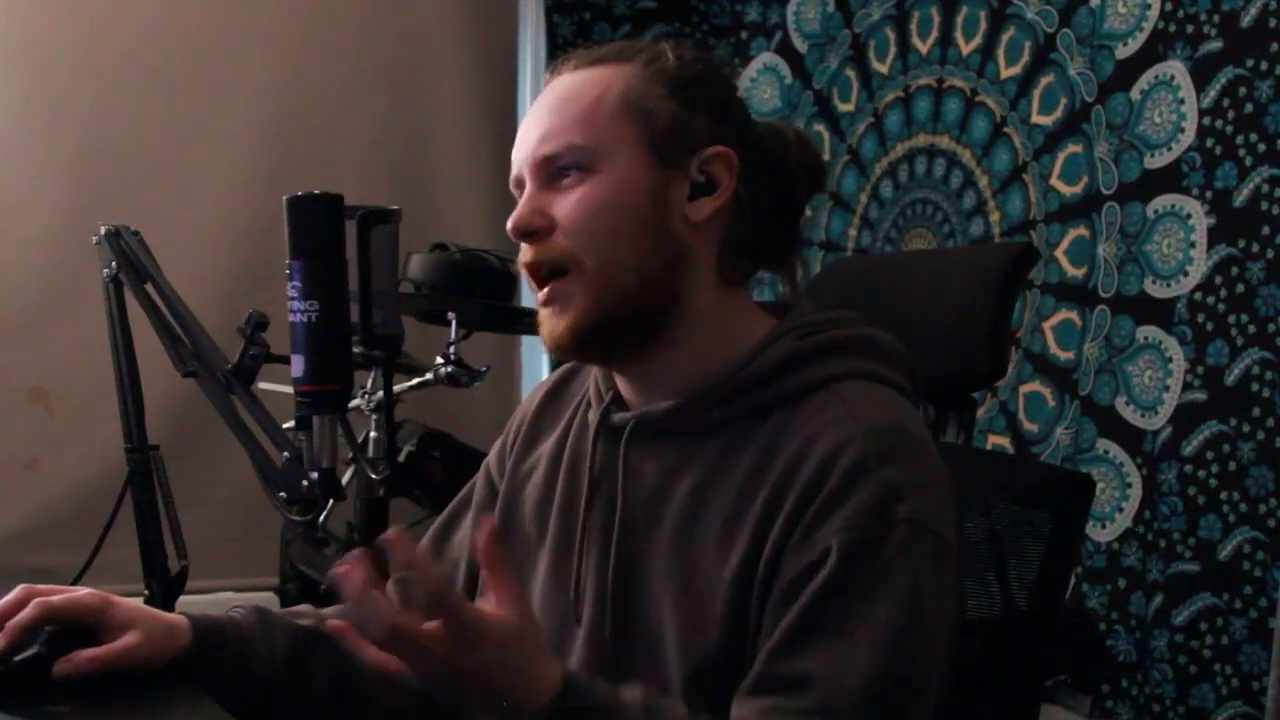